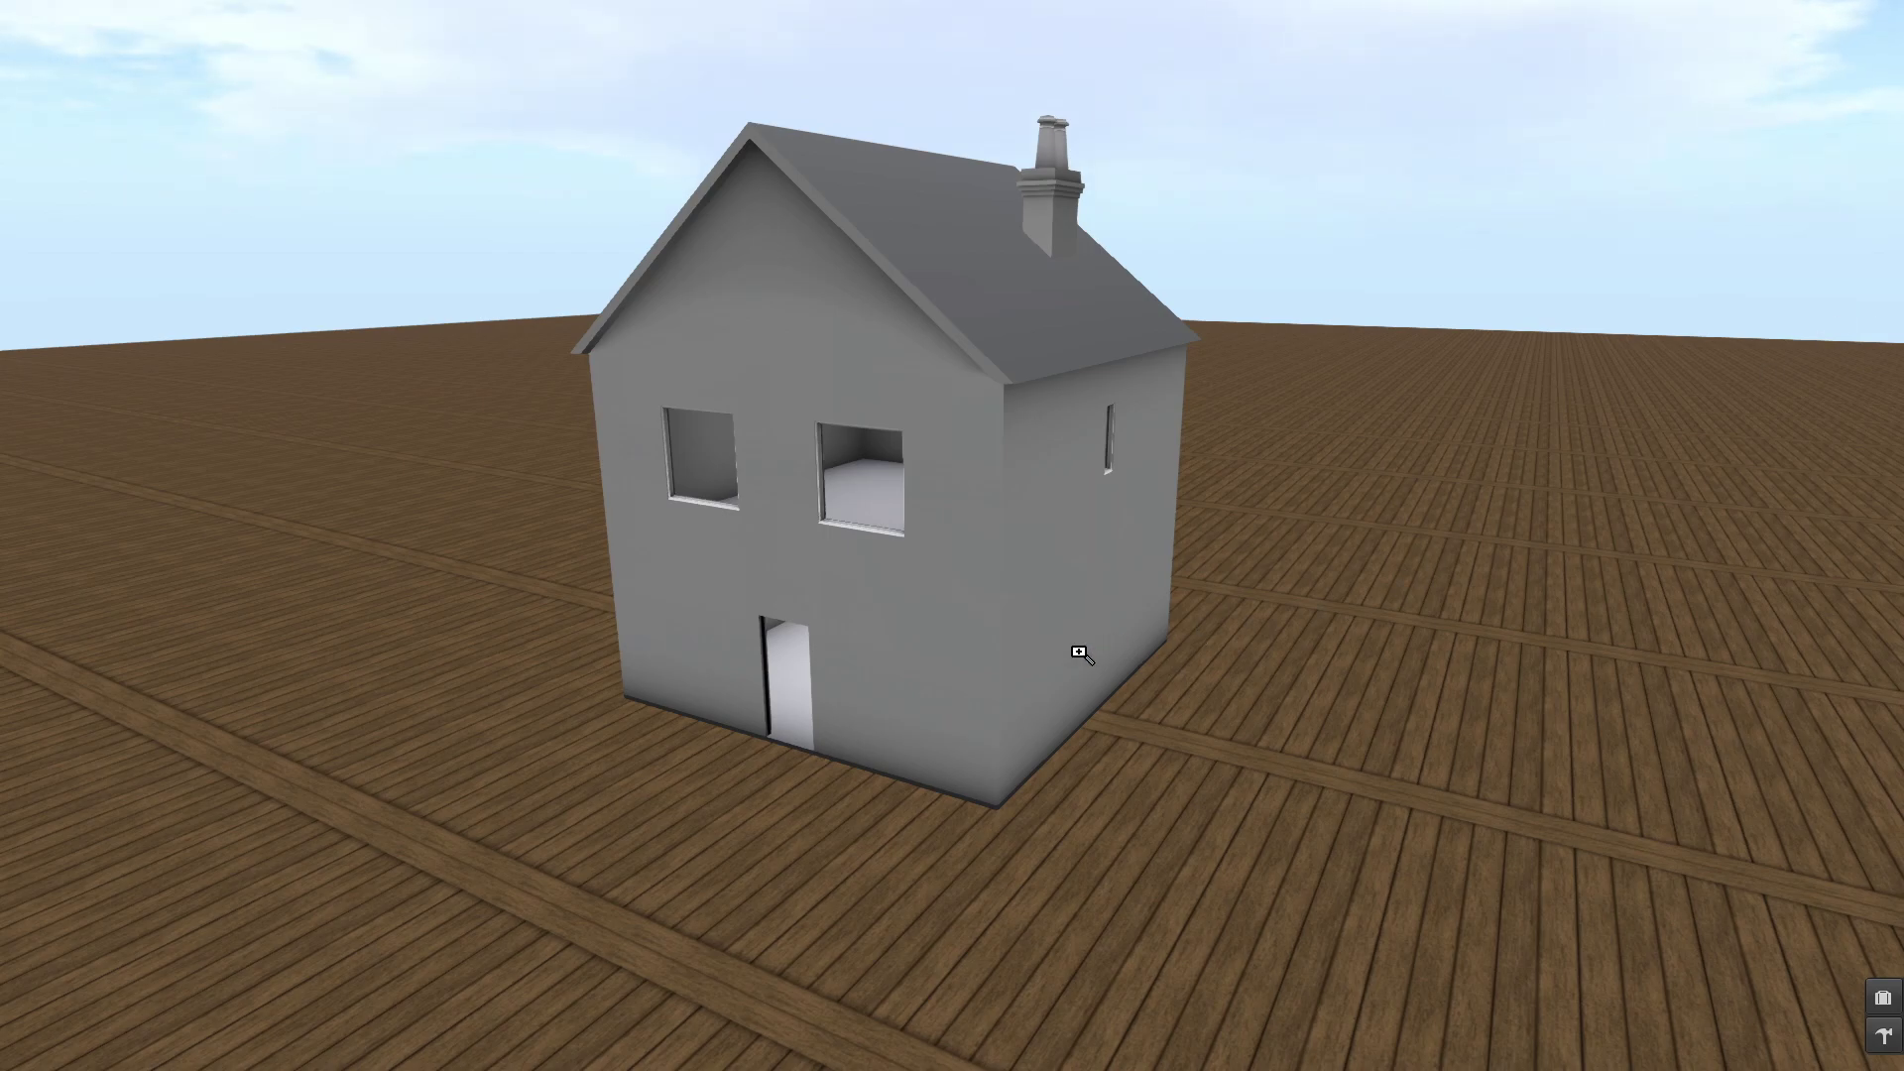
Step: Rez the ZimberLab PROVIDER - Door G box from the inventory onto the floor beside the house
{"action": "left_click_drag", "start_coordinate": [956, 660], "coordinate": [1046, 689], "text": "ctrl+alt"}
{"action": "left_click_drag", "start_coordinate": [843, 662], "coordinate": [943, 545], "text": "alt"}
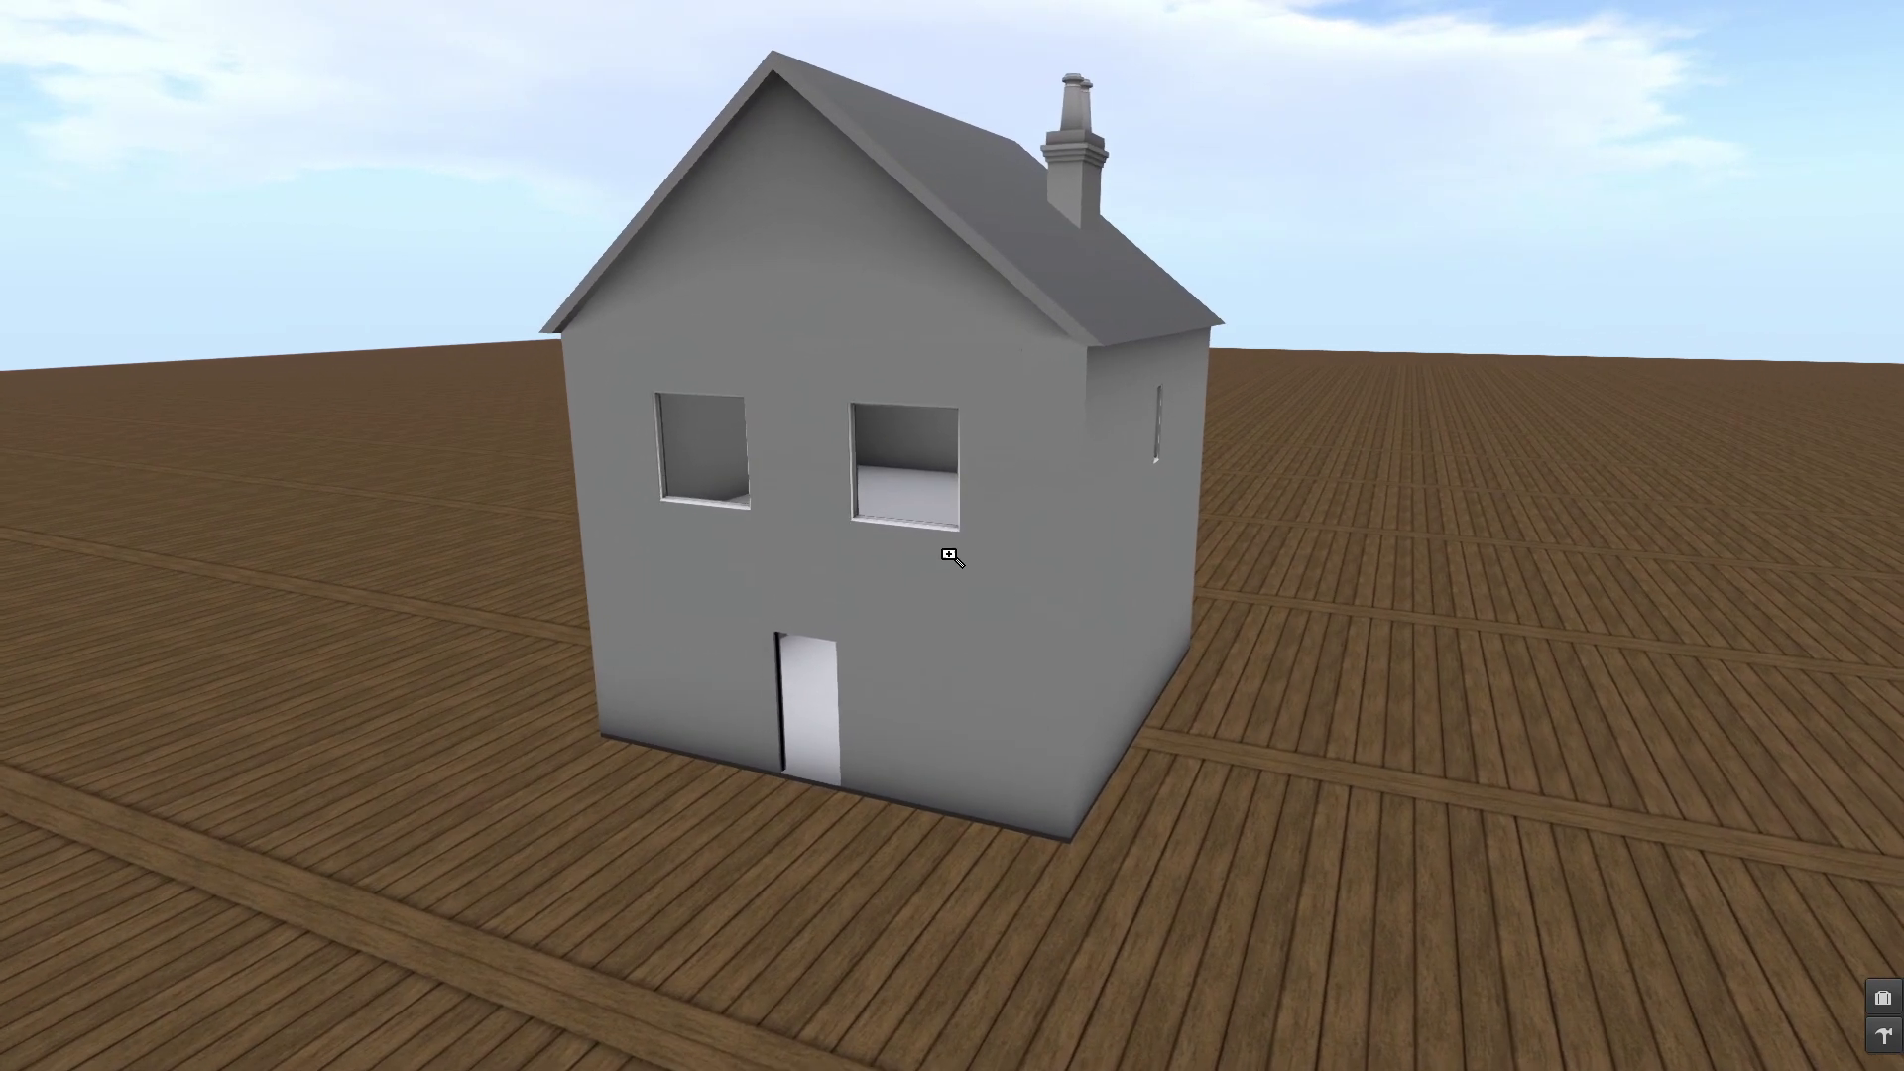
{"action": "left_click", "coordinate": [1883, 998]}
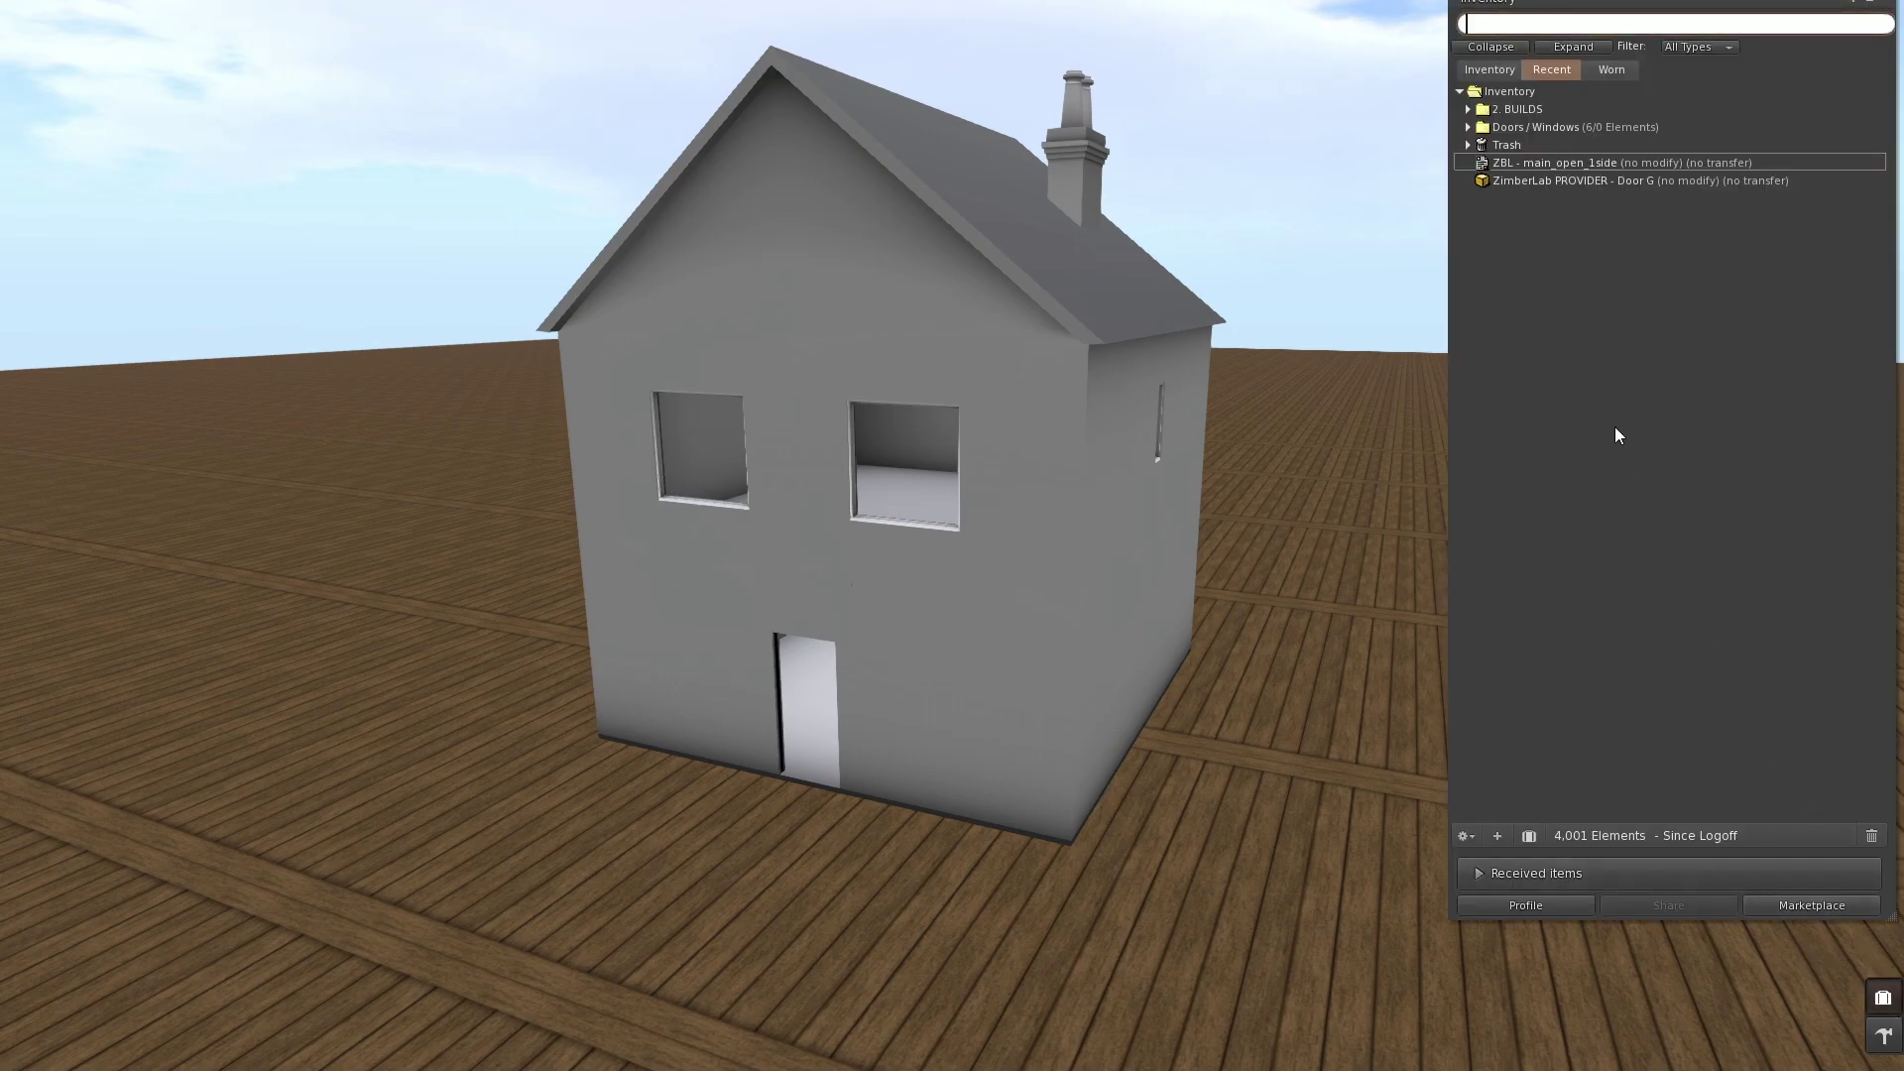
{"action": "left_click", "coordinate": [1579, 181]}
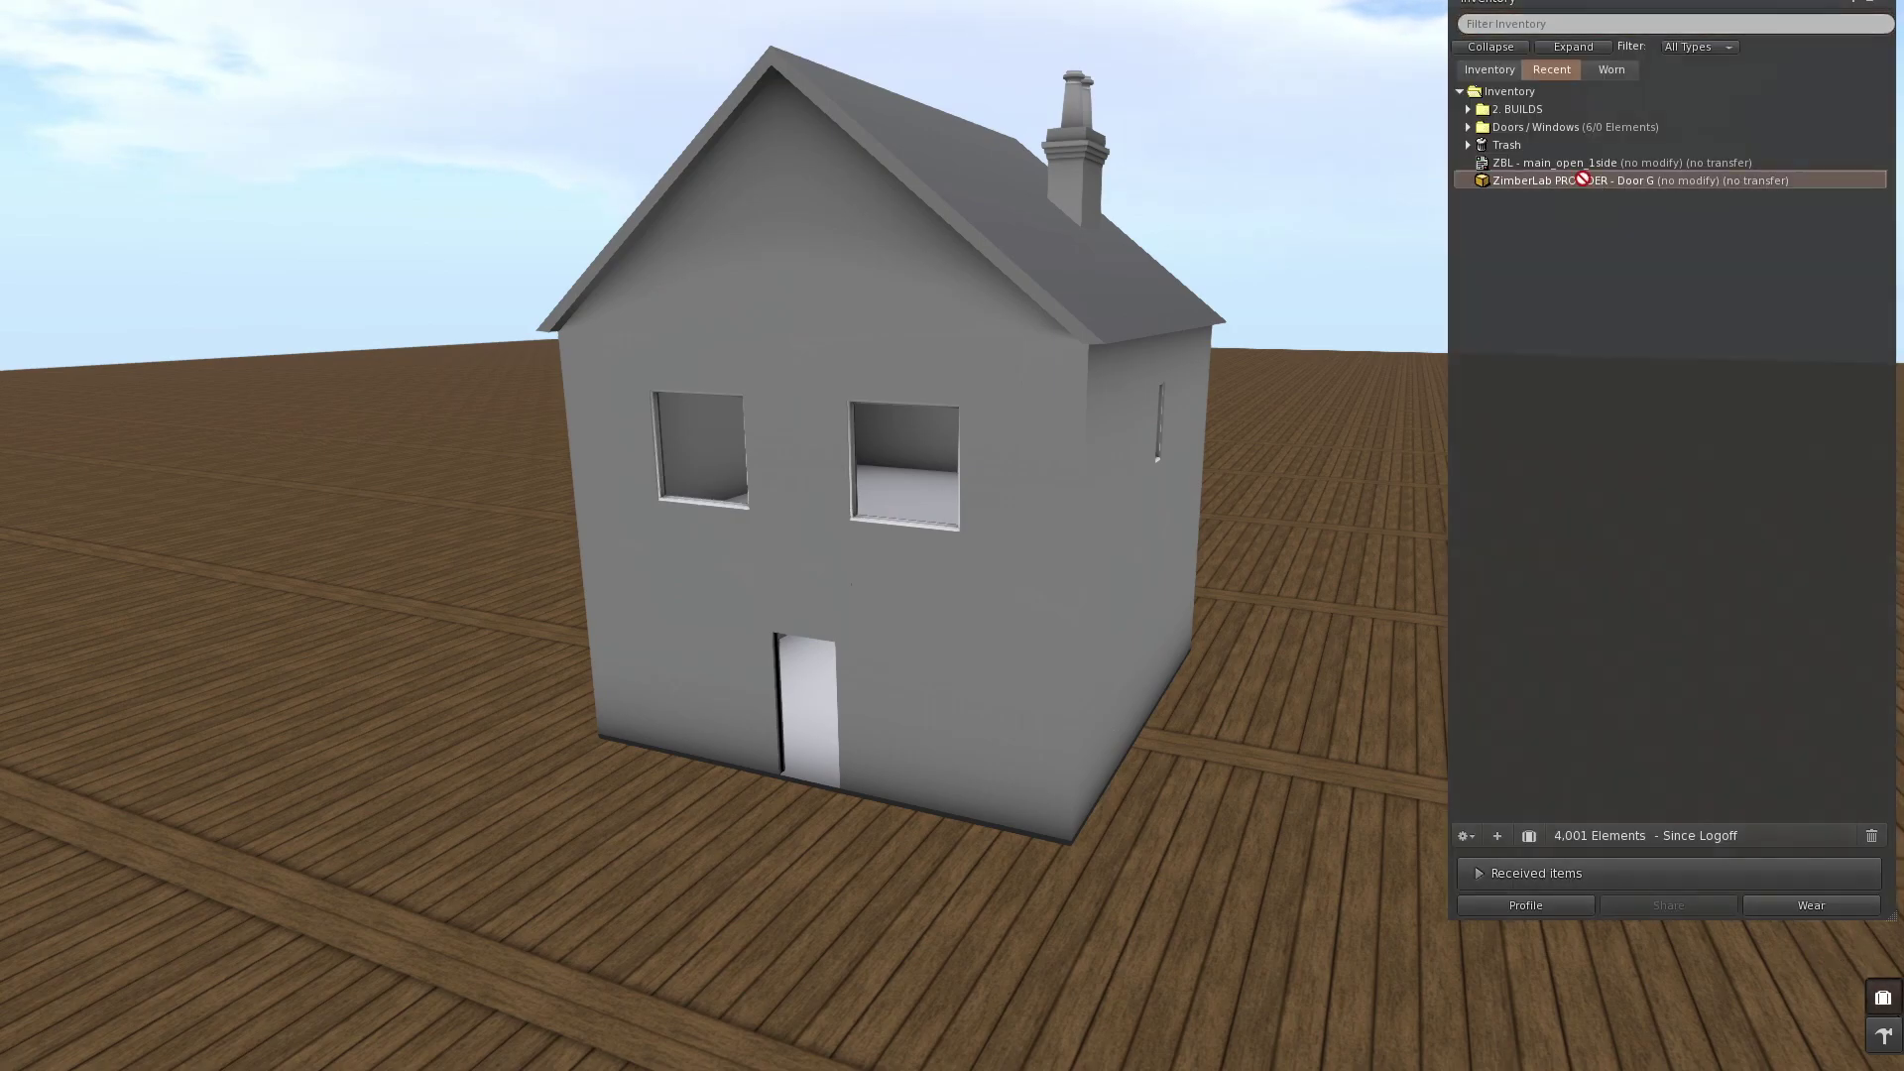
{"action": "left_click_drag", "start_coordinate": [1324, 900], "coordinate": [1324, 764], "text": "alt"}
{"action": "left_click_drag", "start_coordinate": [910, 569], "coordinate": [910, 466], "text": "alt"}
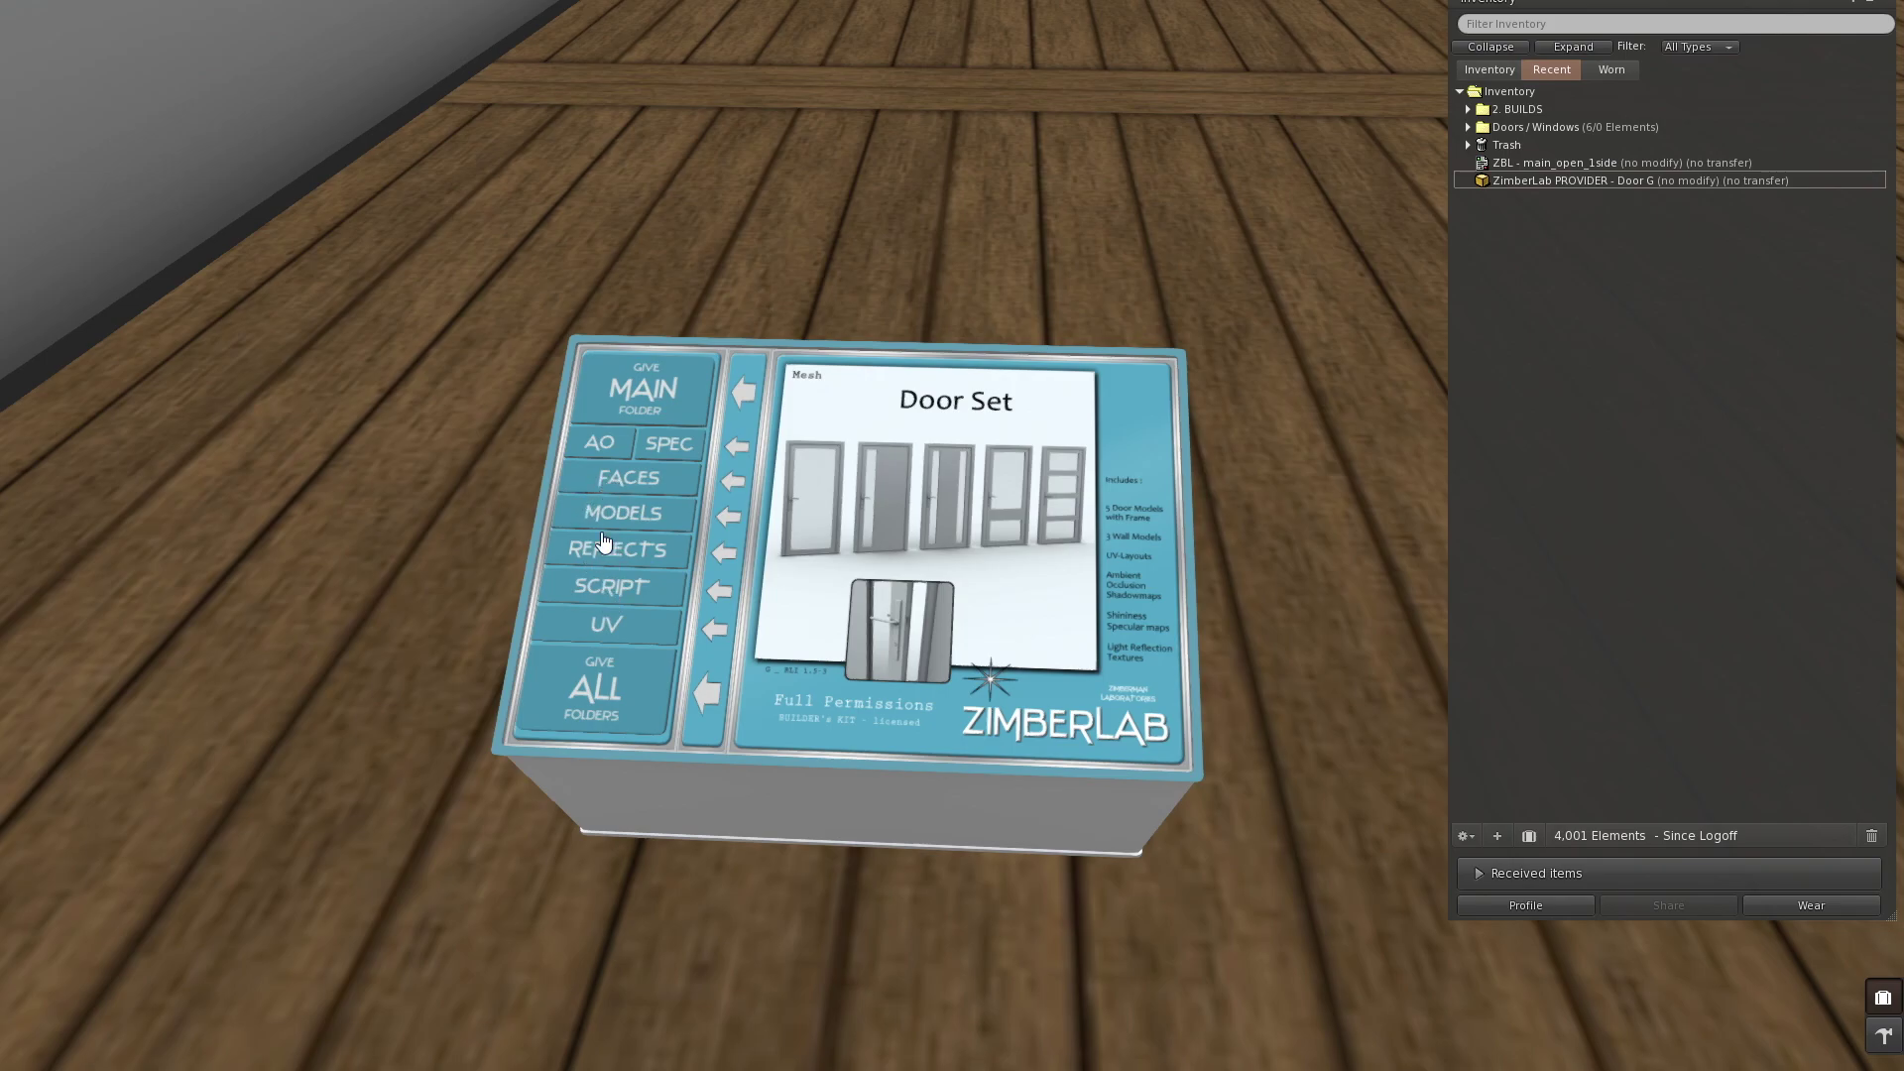
Step: Request the main folder from the provider box, accept it, and expand the ZimberLab - Door G folder in the inventory
{"action": "left_click", "coordinate": [637, 403]}
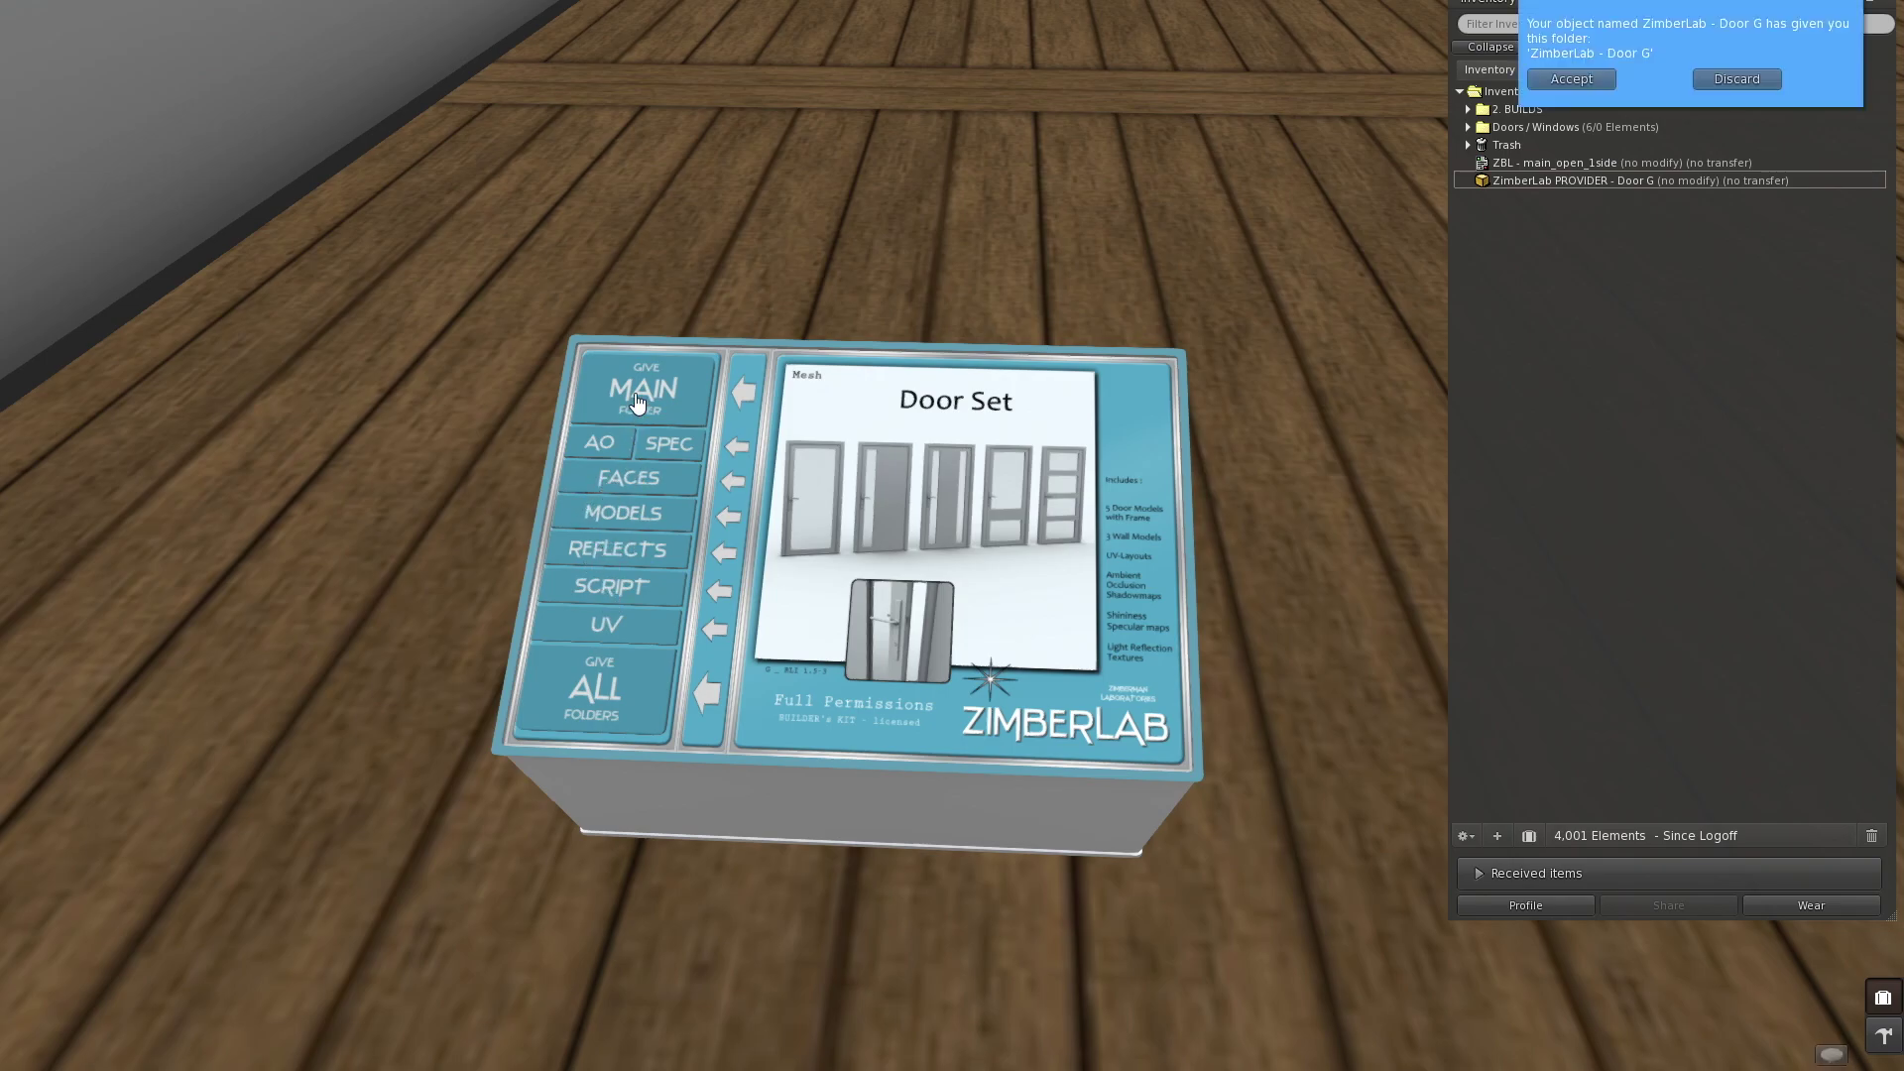
{"action": "left_click", "coordinate": [1559, 84]}
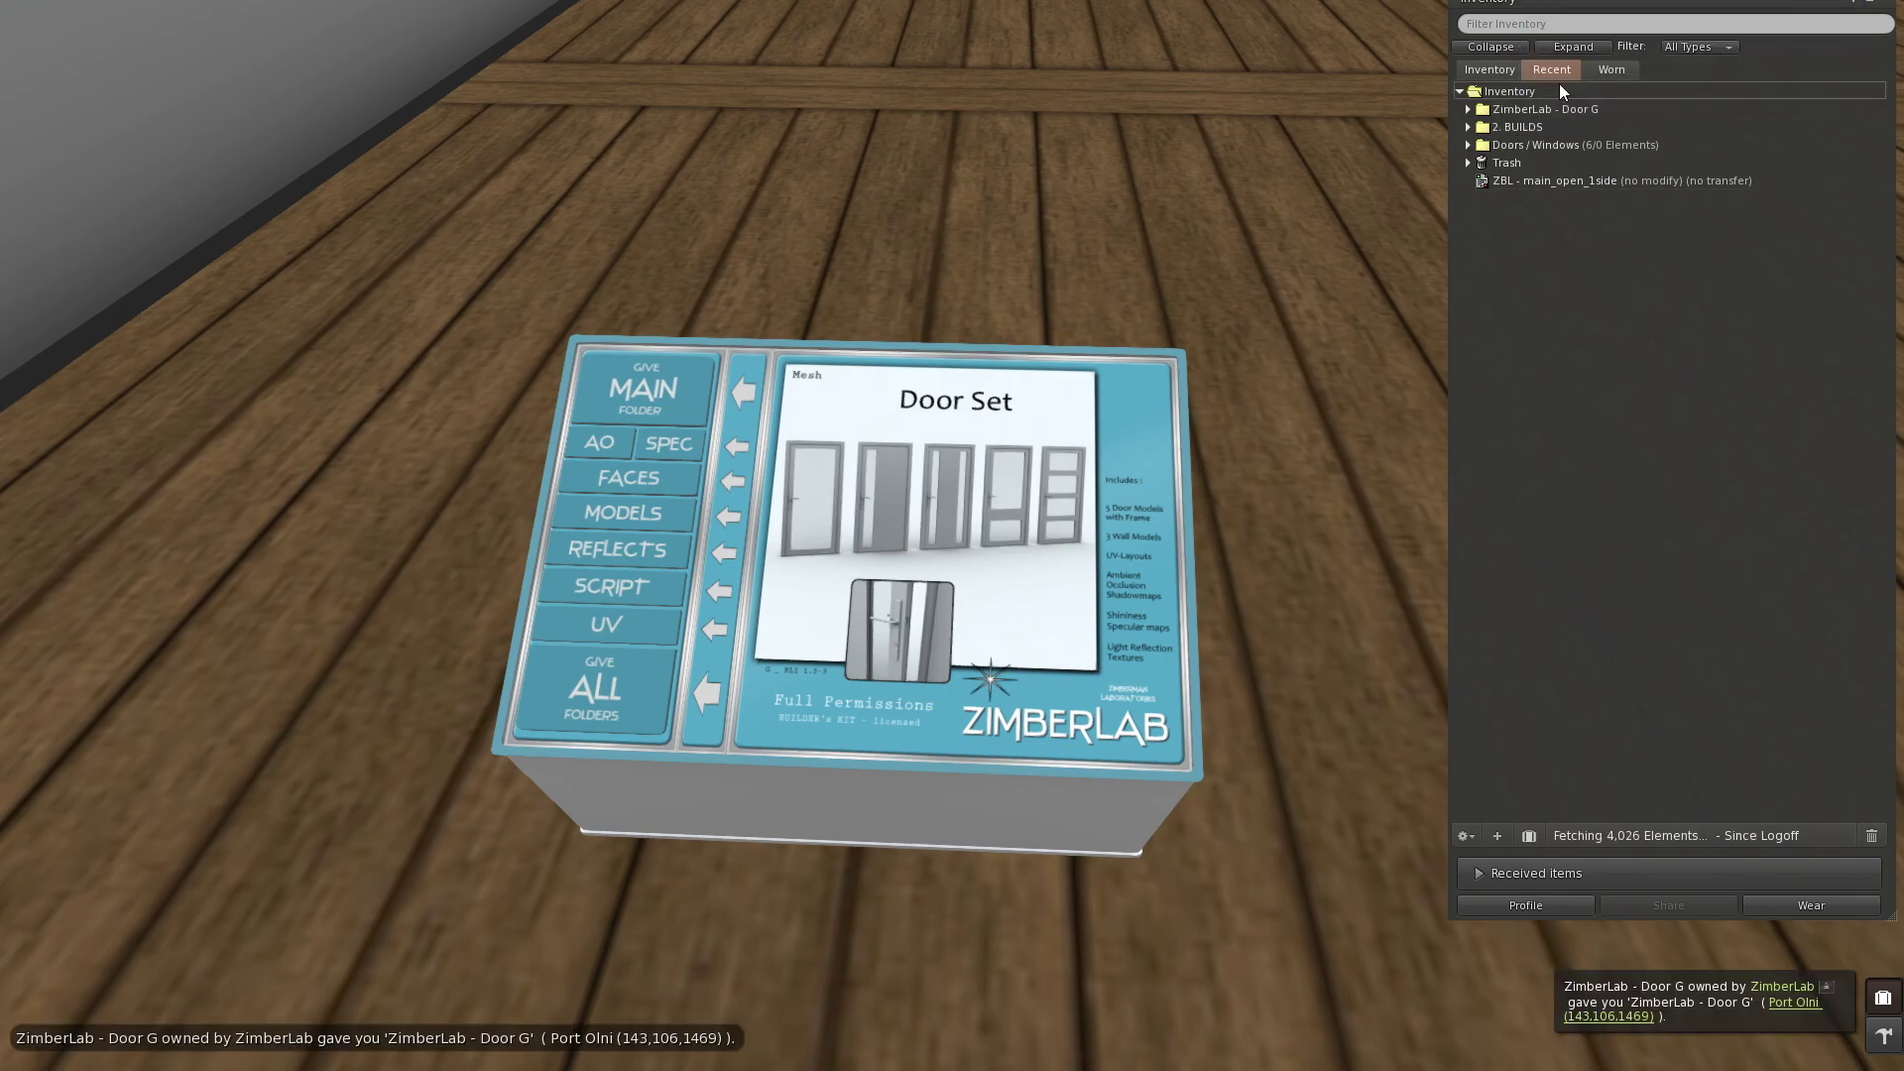
{"action": "left_click", "coordinate": [1468, 108]}
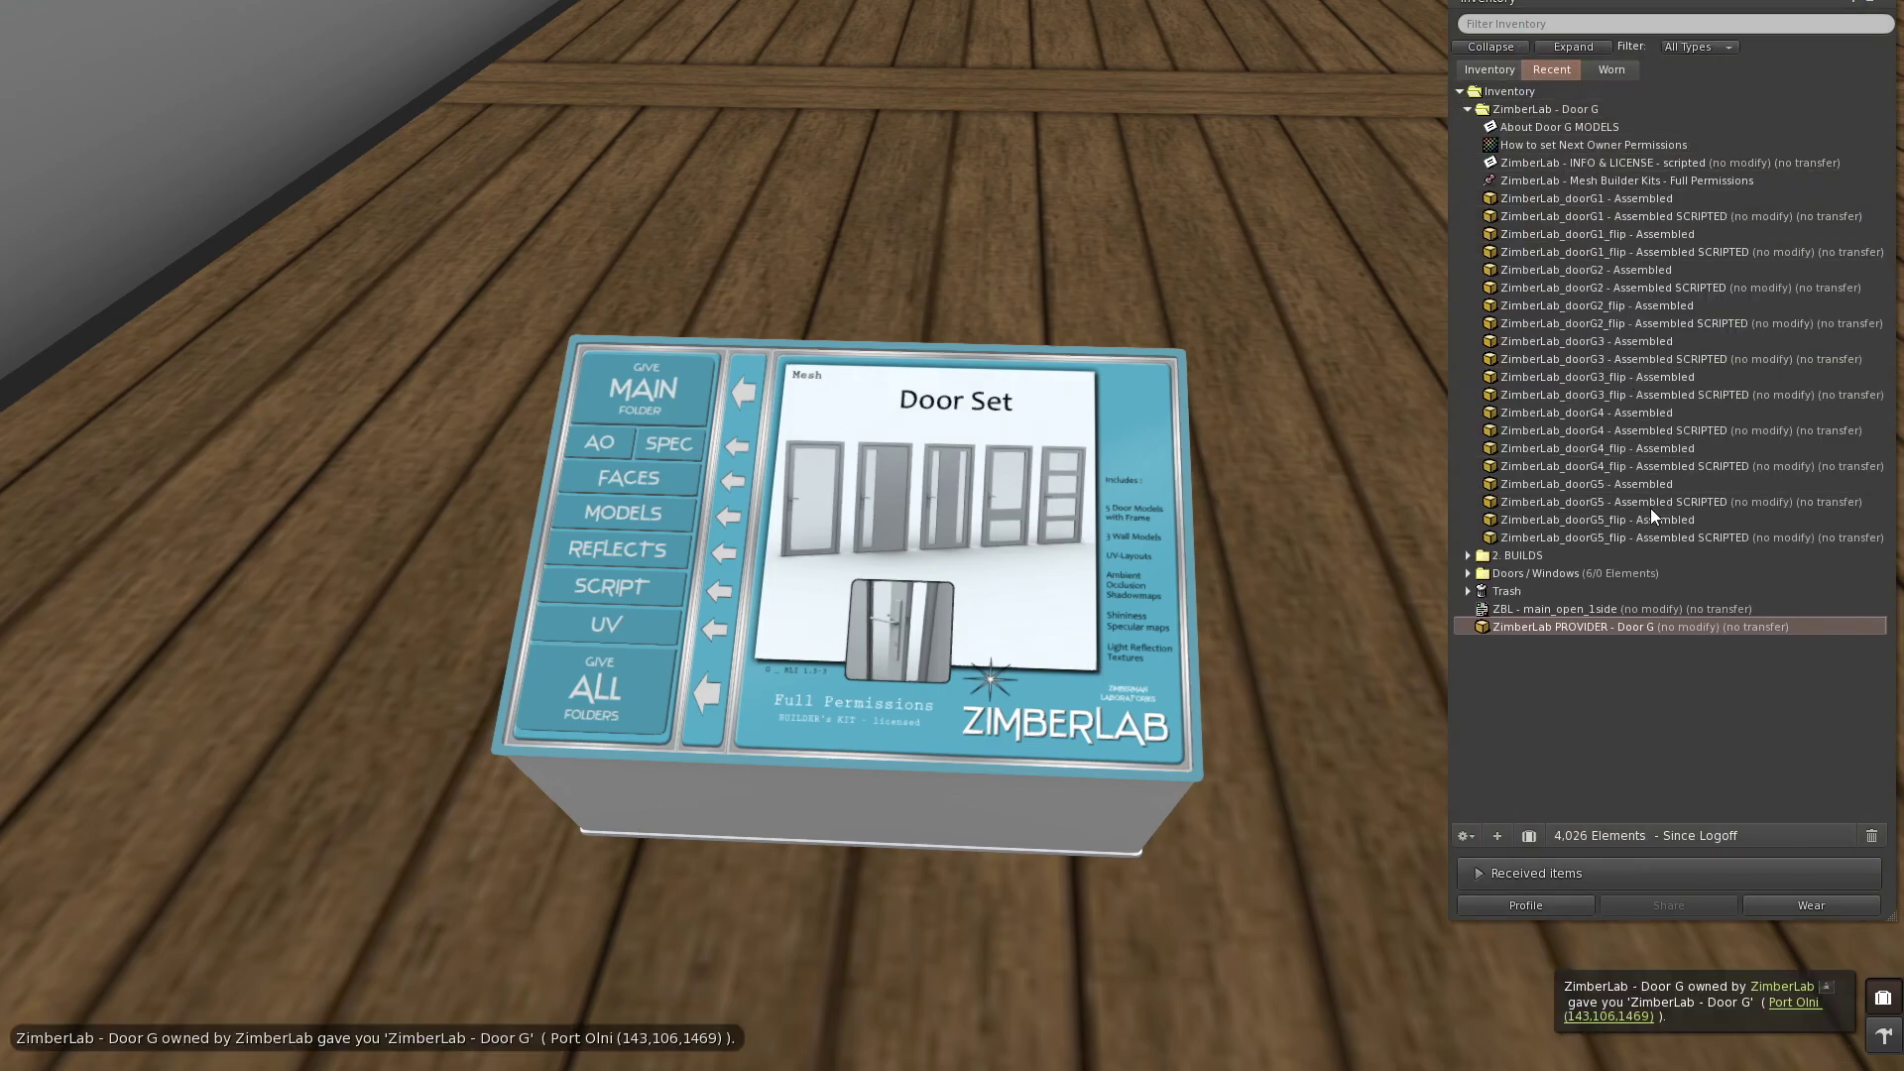
Step: Rez ZimberLab_doorG4 - Assembled SCRIPTED from the inventory onto the floor in front of the house
{"action": "left_click", "coordinate": [1682, 424]}
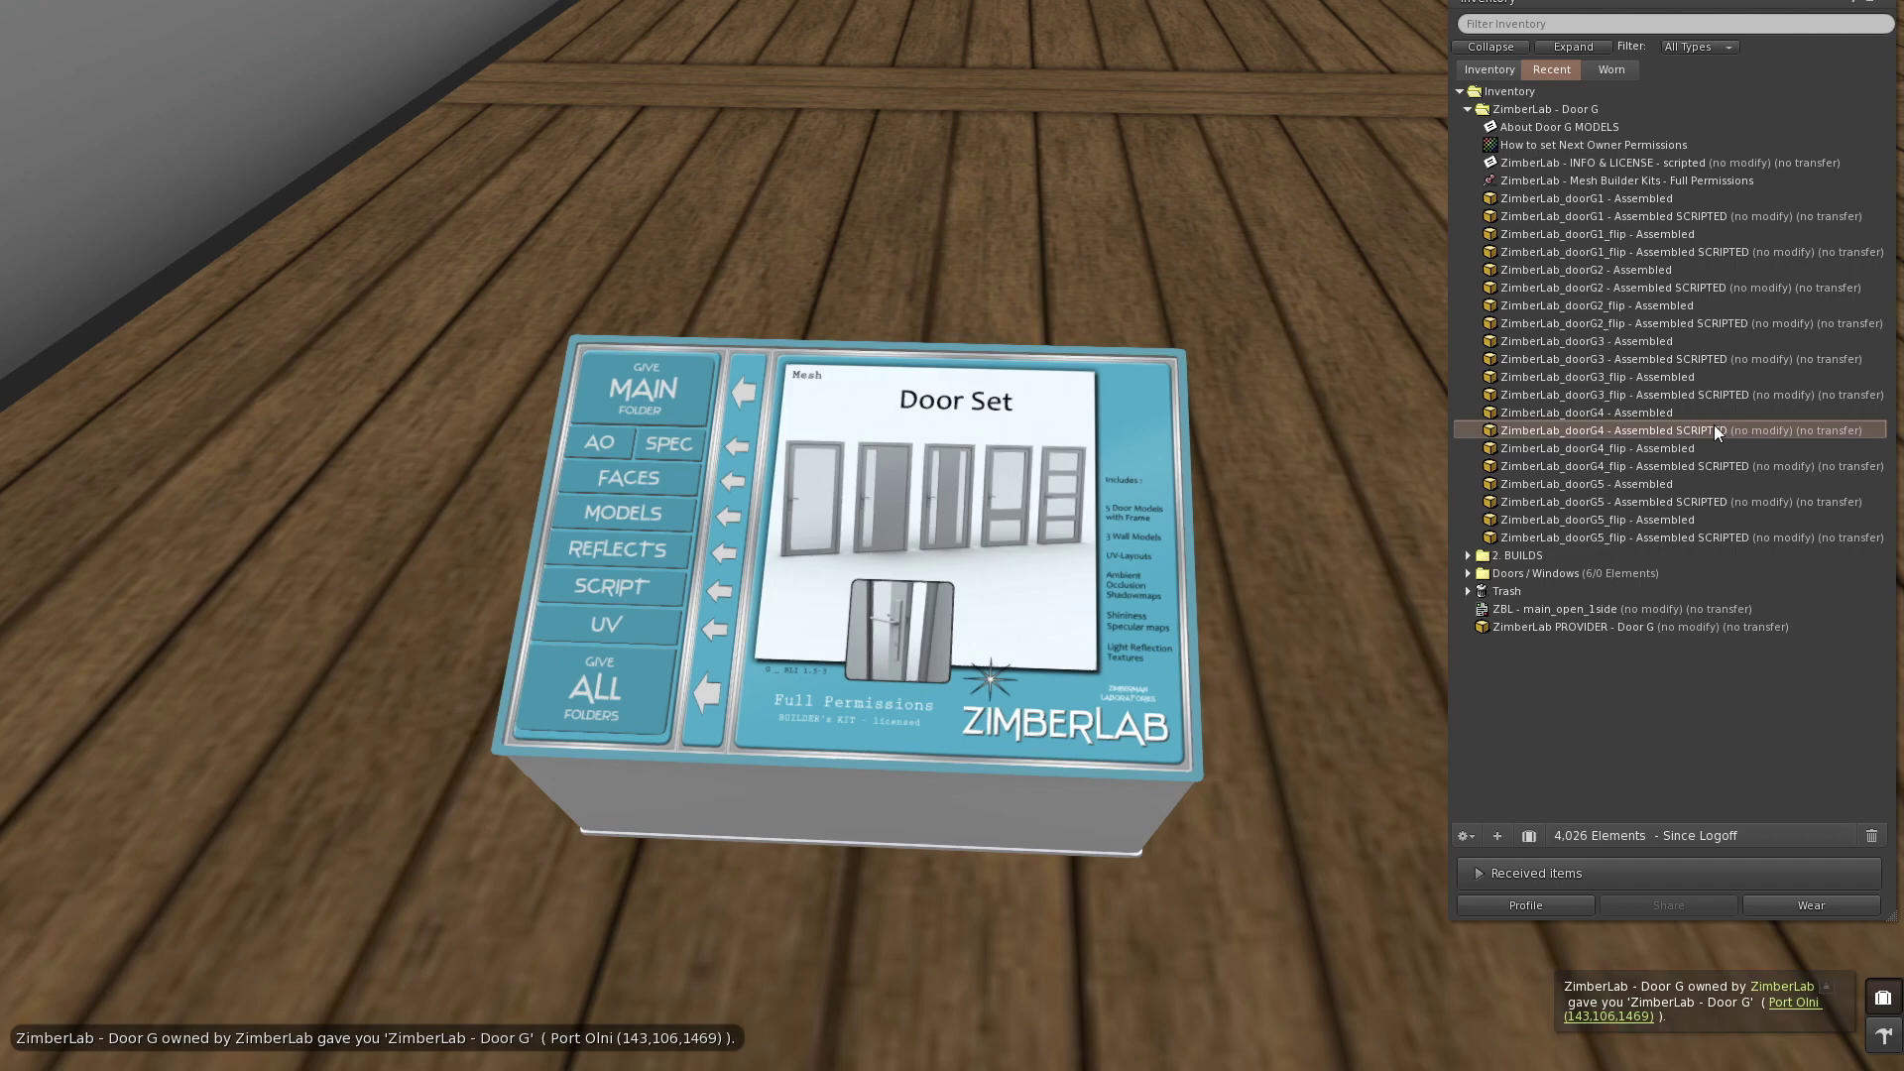
{"action": "left_click_drag", "start_coordinate": [1047, 512], "coordinate": [1101, 754], "text": "alt"}
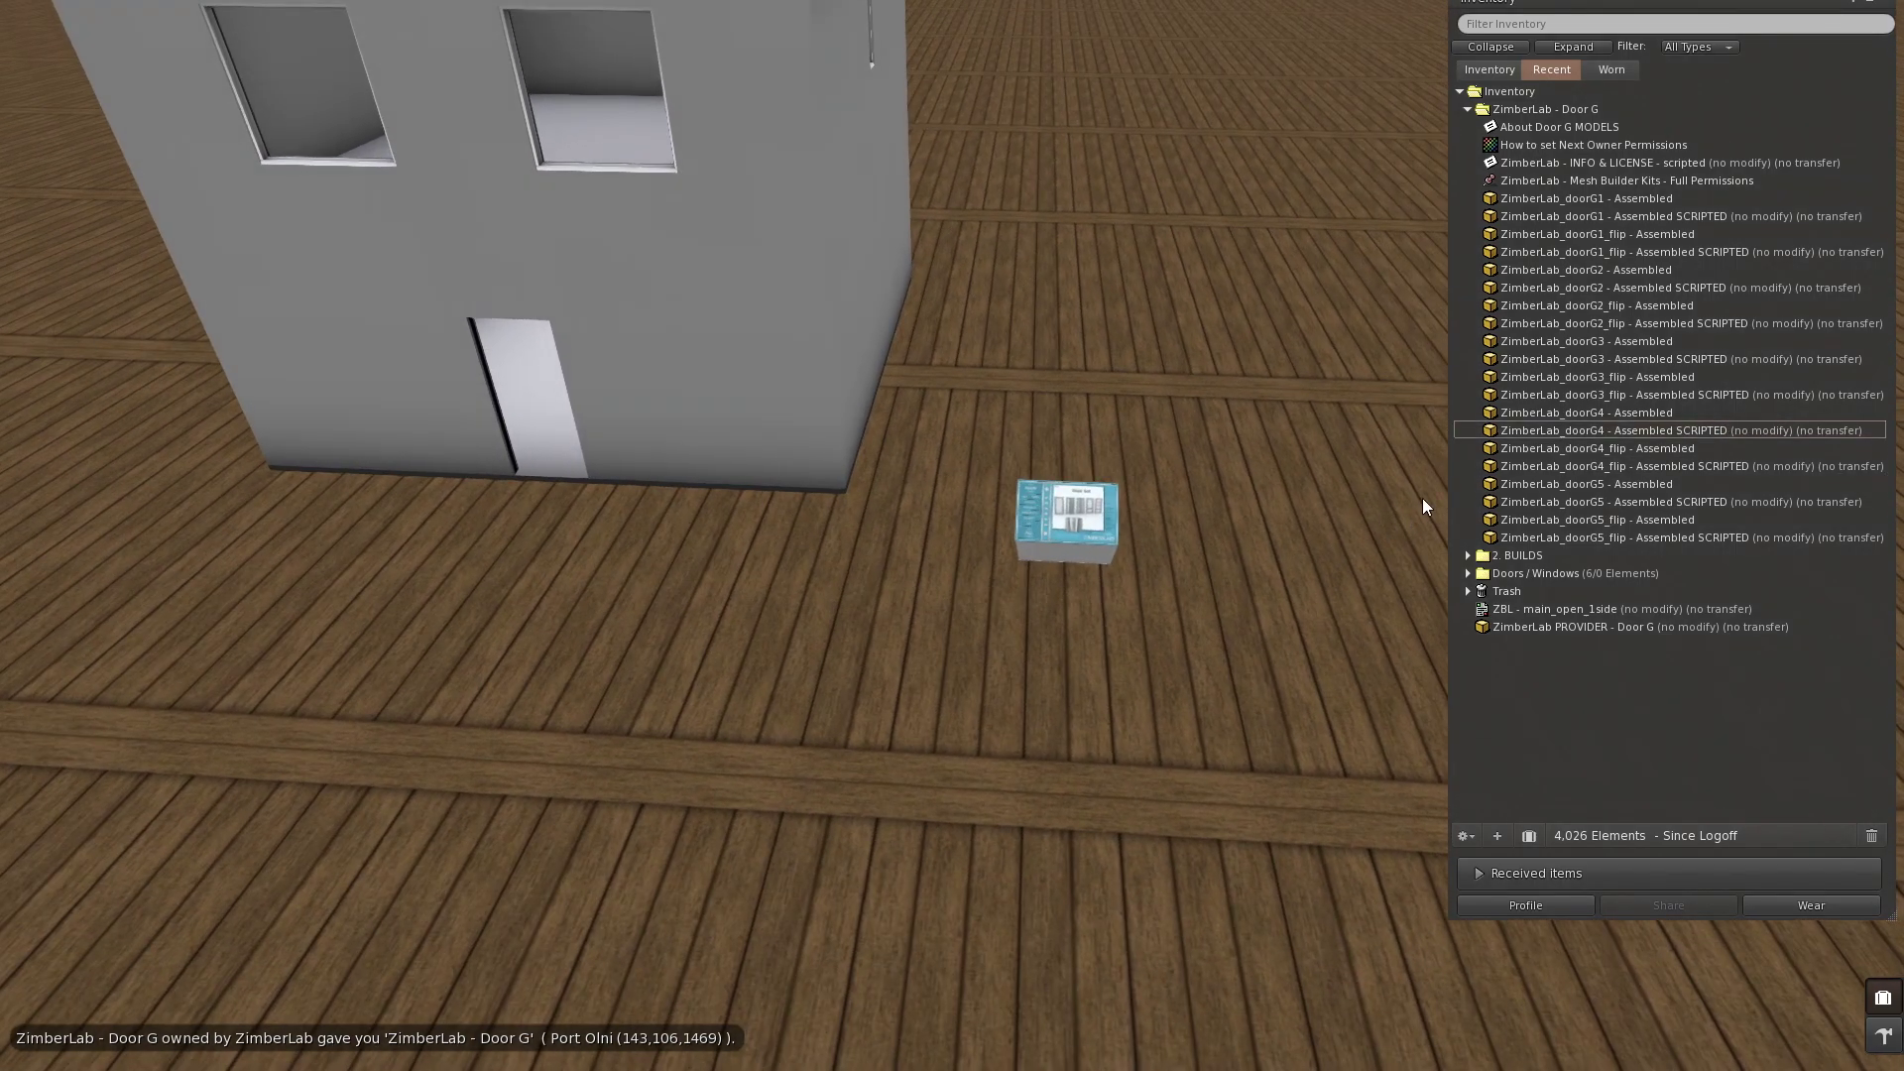
{"action": "left_click_drag", "start_coordinate": [1612, 428], "coordinate": [837, 680]}
{"action": "left_click_drag", "start_coordinate": [783, 611], "coordinate": [971, 566], "text": "alt"}
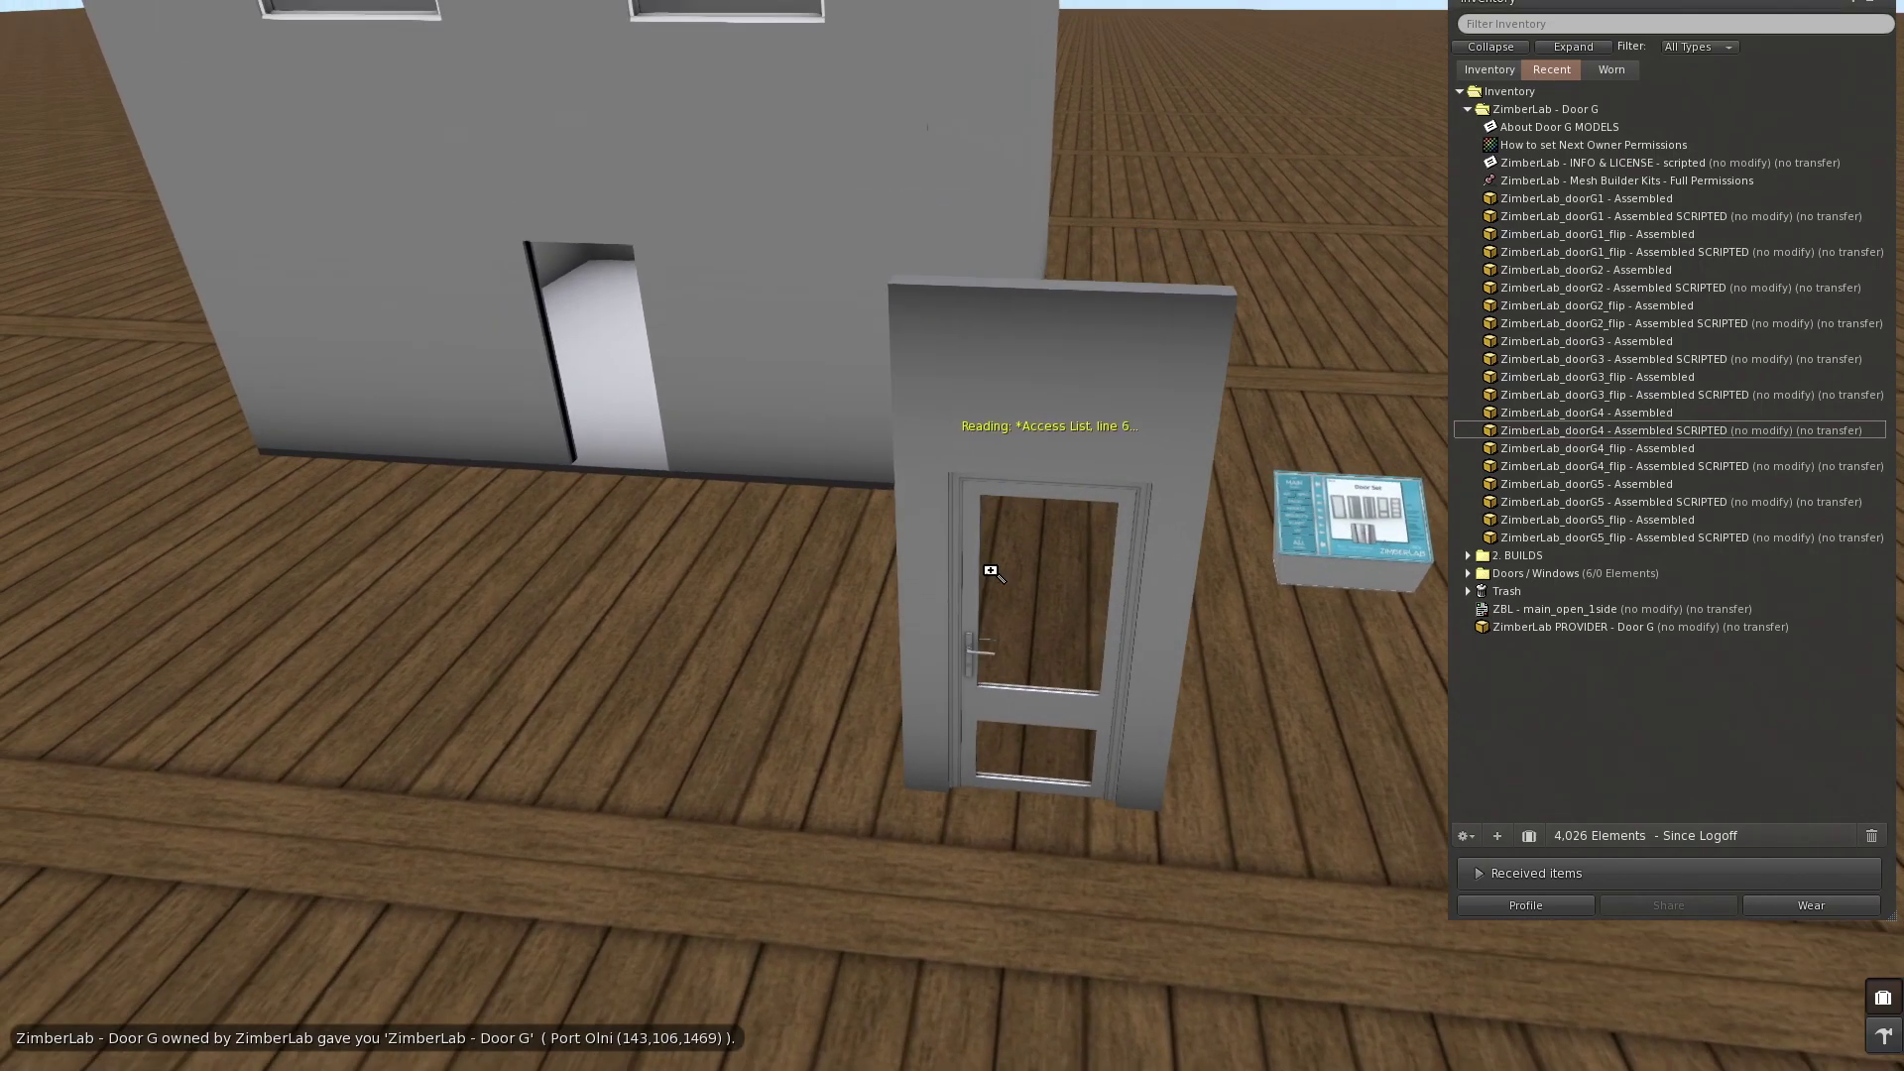
Step: Copy the position of the house's doorway wall section and move the section out in front of the house to about Y 102.7 m
{"action": "right_click", "coordinate": [667, 302]}
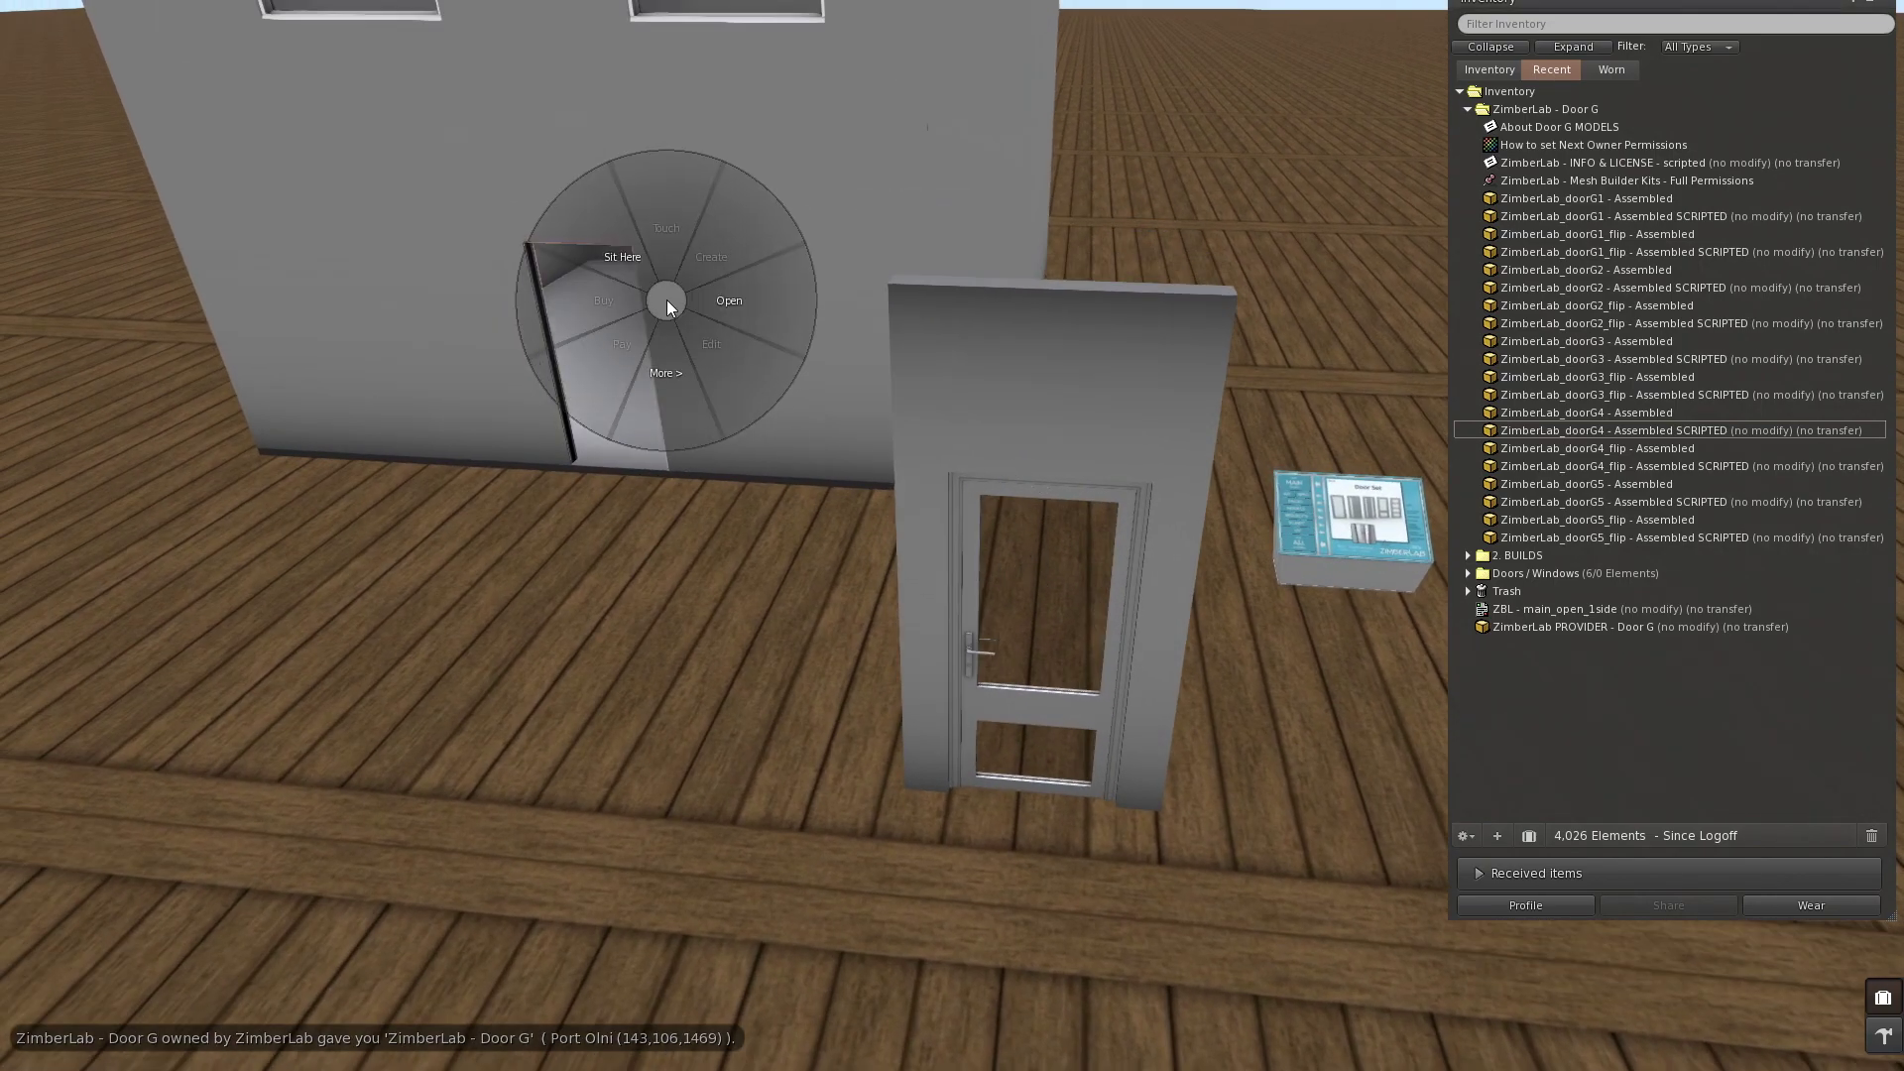
{"action": "left_click", "coordinate": [702, 321]}
{"action": "left_click", "coordinate": [283, 315]}
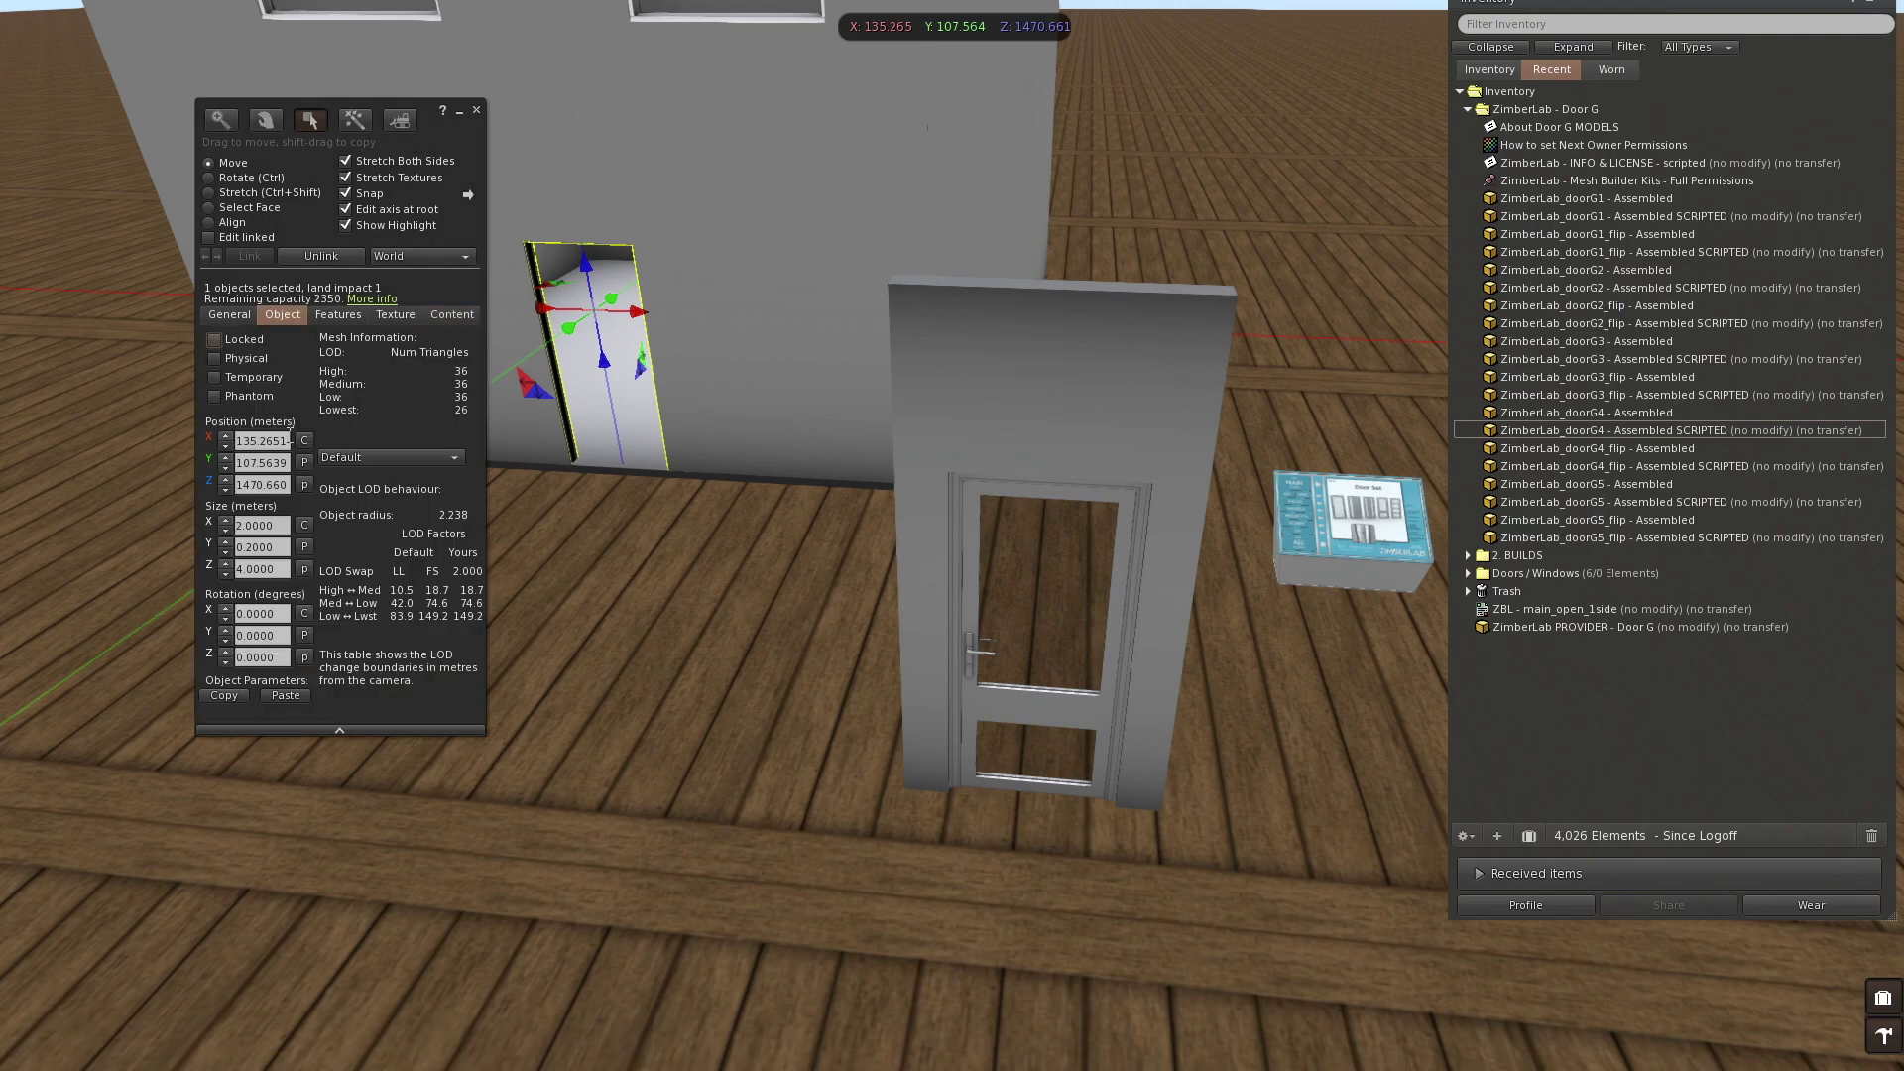
{"action": "left_click_drag", "start_coordinate": [460, 312], "coordinate": [313, 343]}
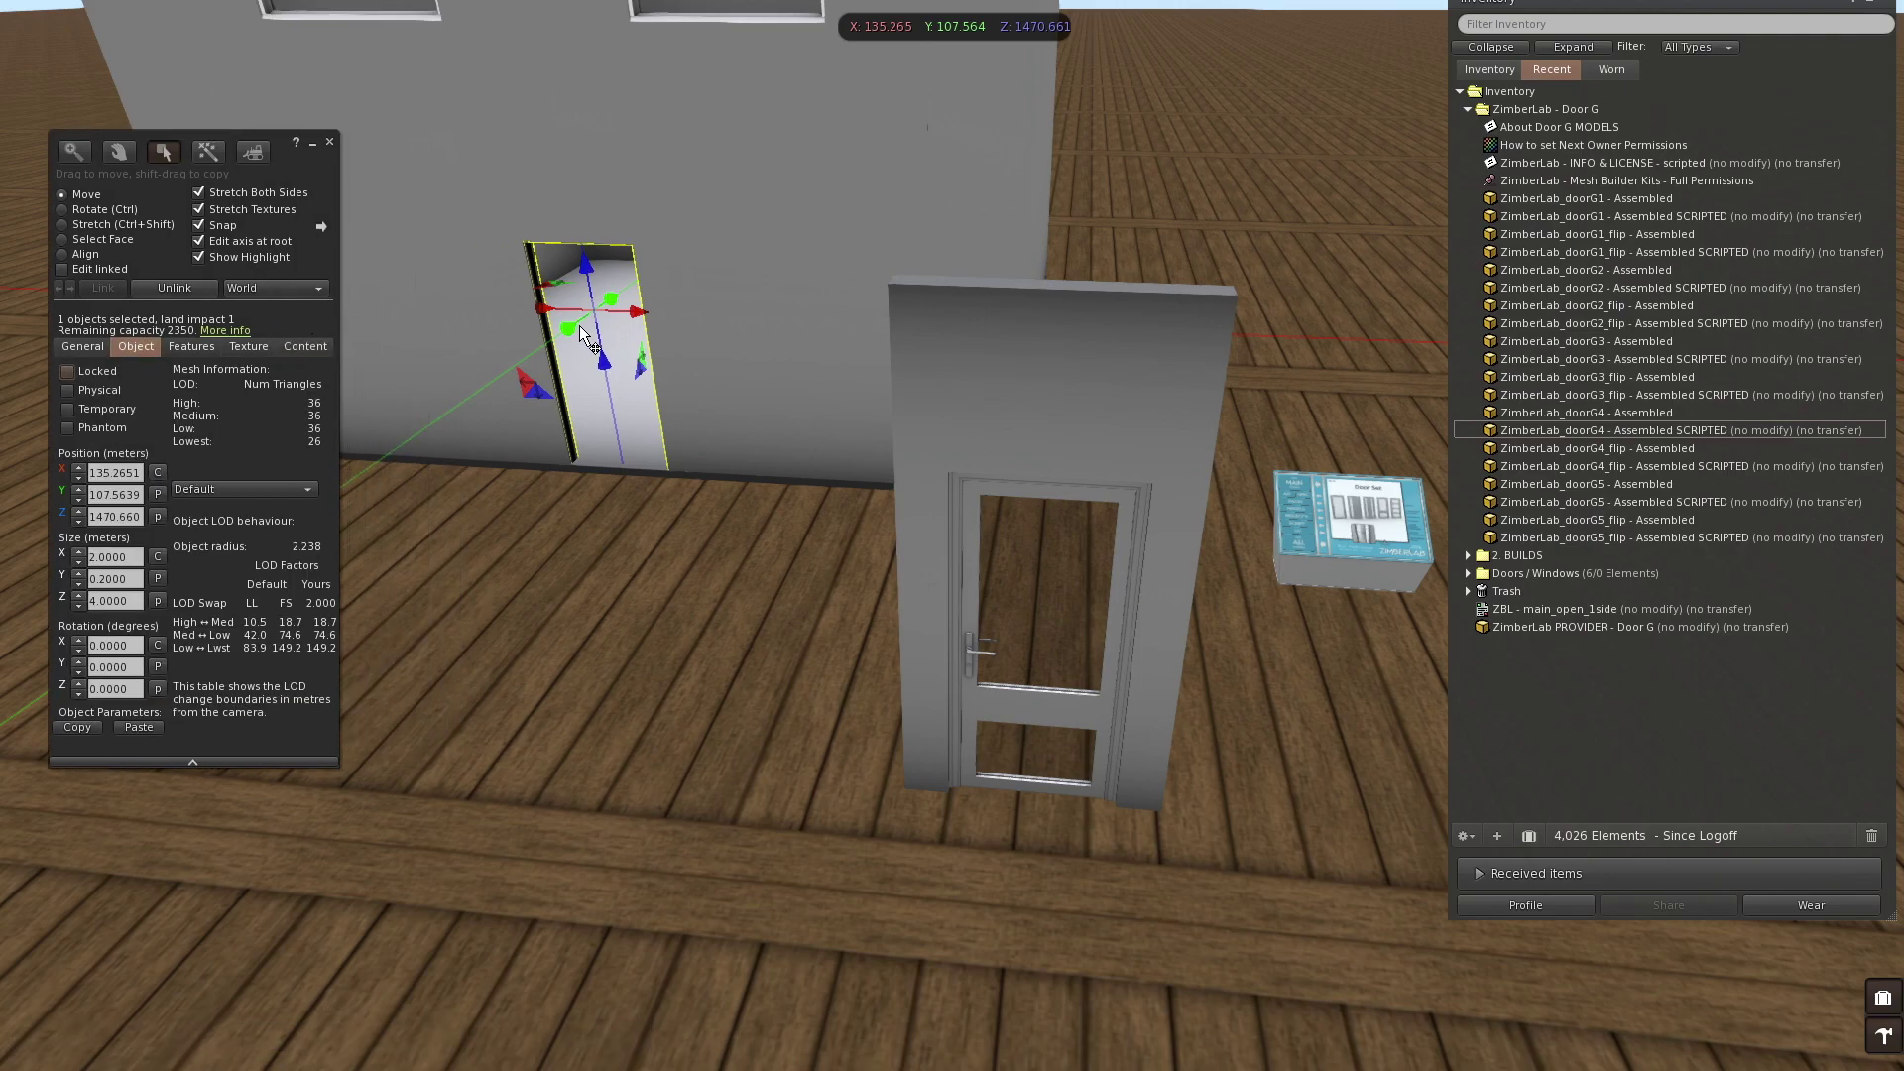
{"action": "left_click_drag", "start_coordinate": [579, 325], "coordinate": [263, 493]}
Step: Place the scripted door assembly in the house's empty doorway by pasting the copied position
{"action": "left_click", "coordinate": [977, 407]}
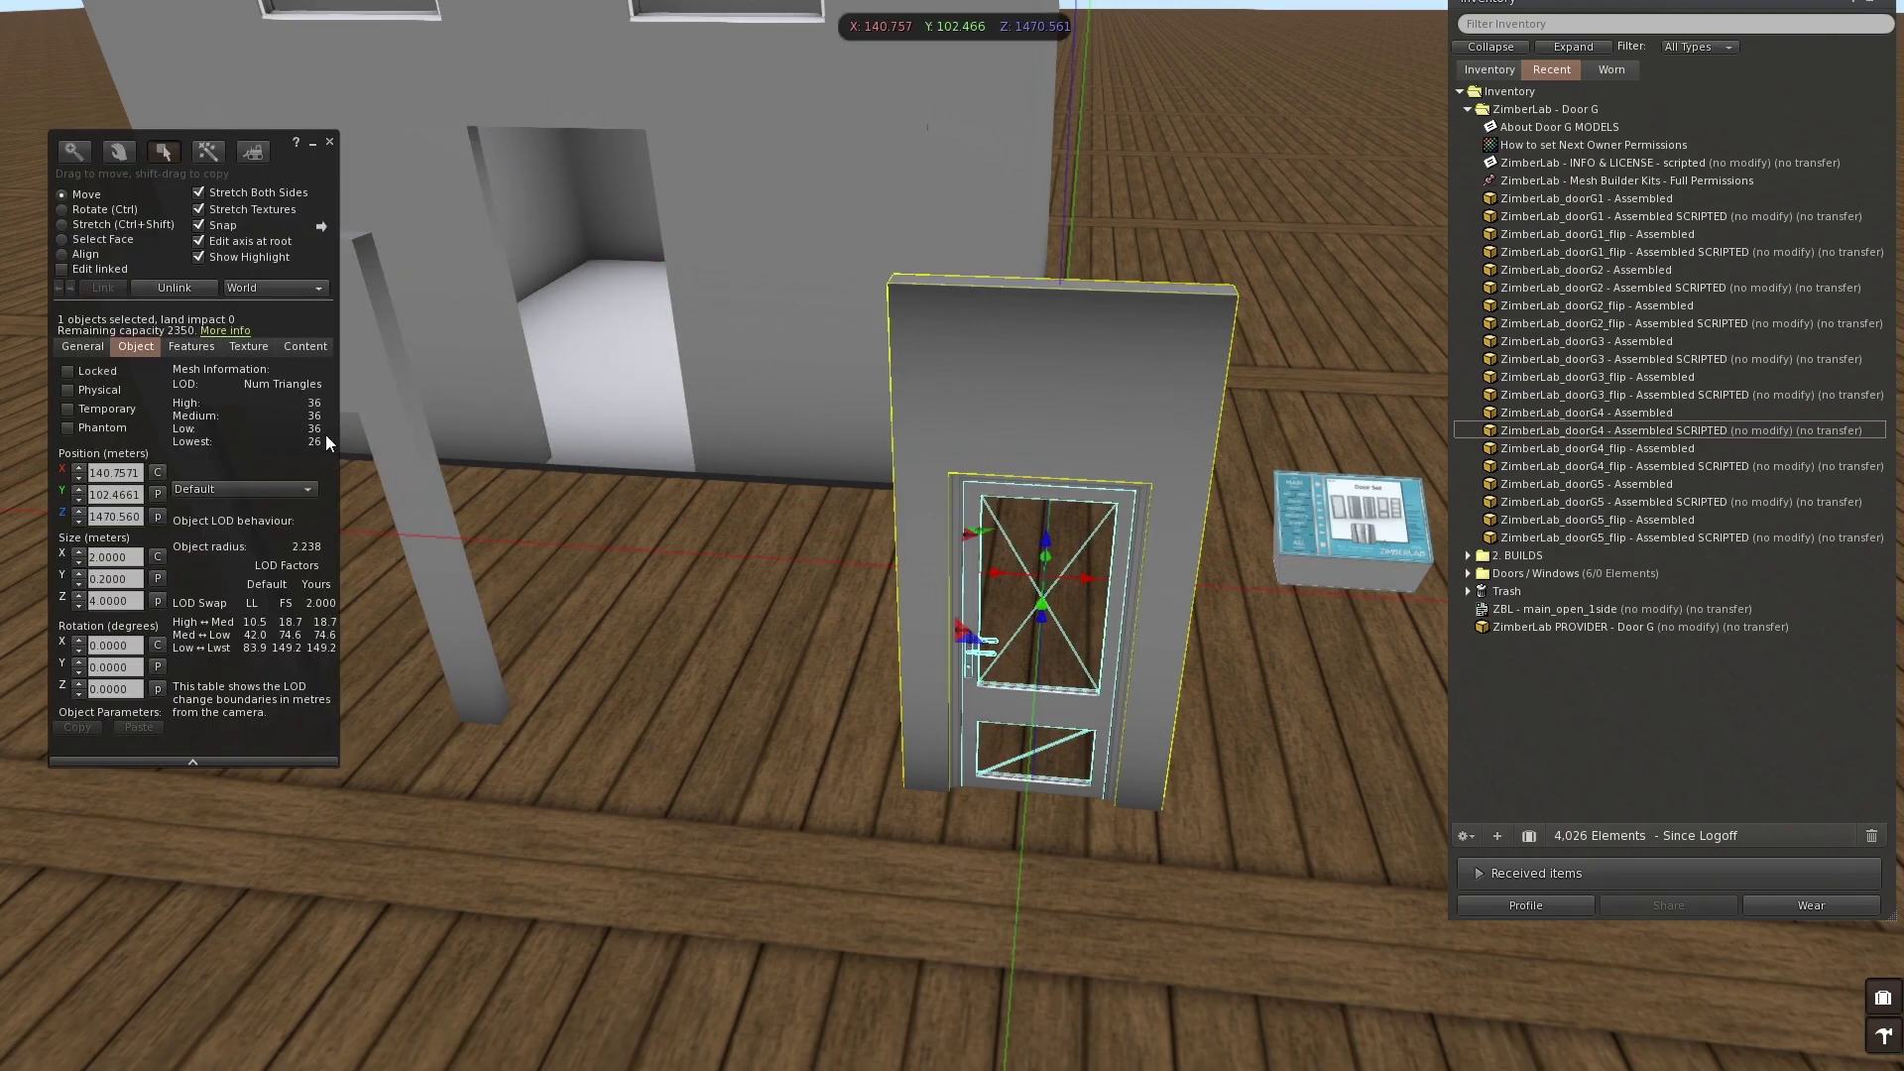
{"action": "left_click", "coordinate": [153, 492]}
{"action": "left_click", "coordinate": [436, 478], "text": "alt"}
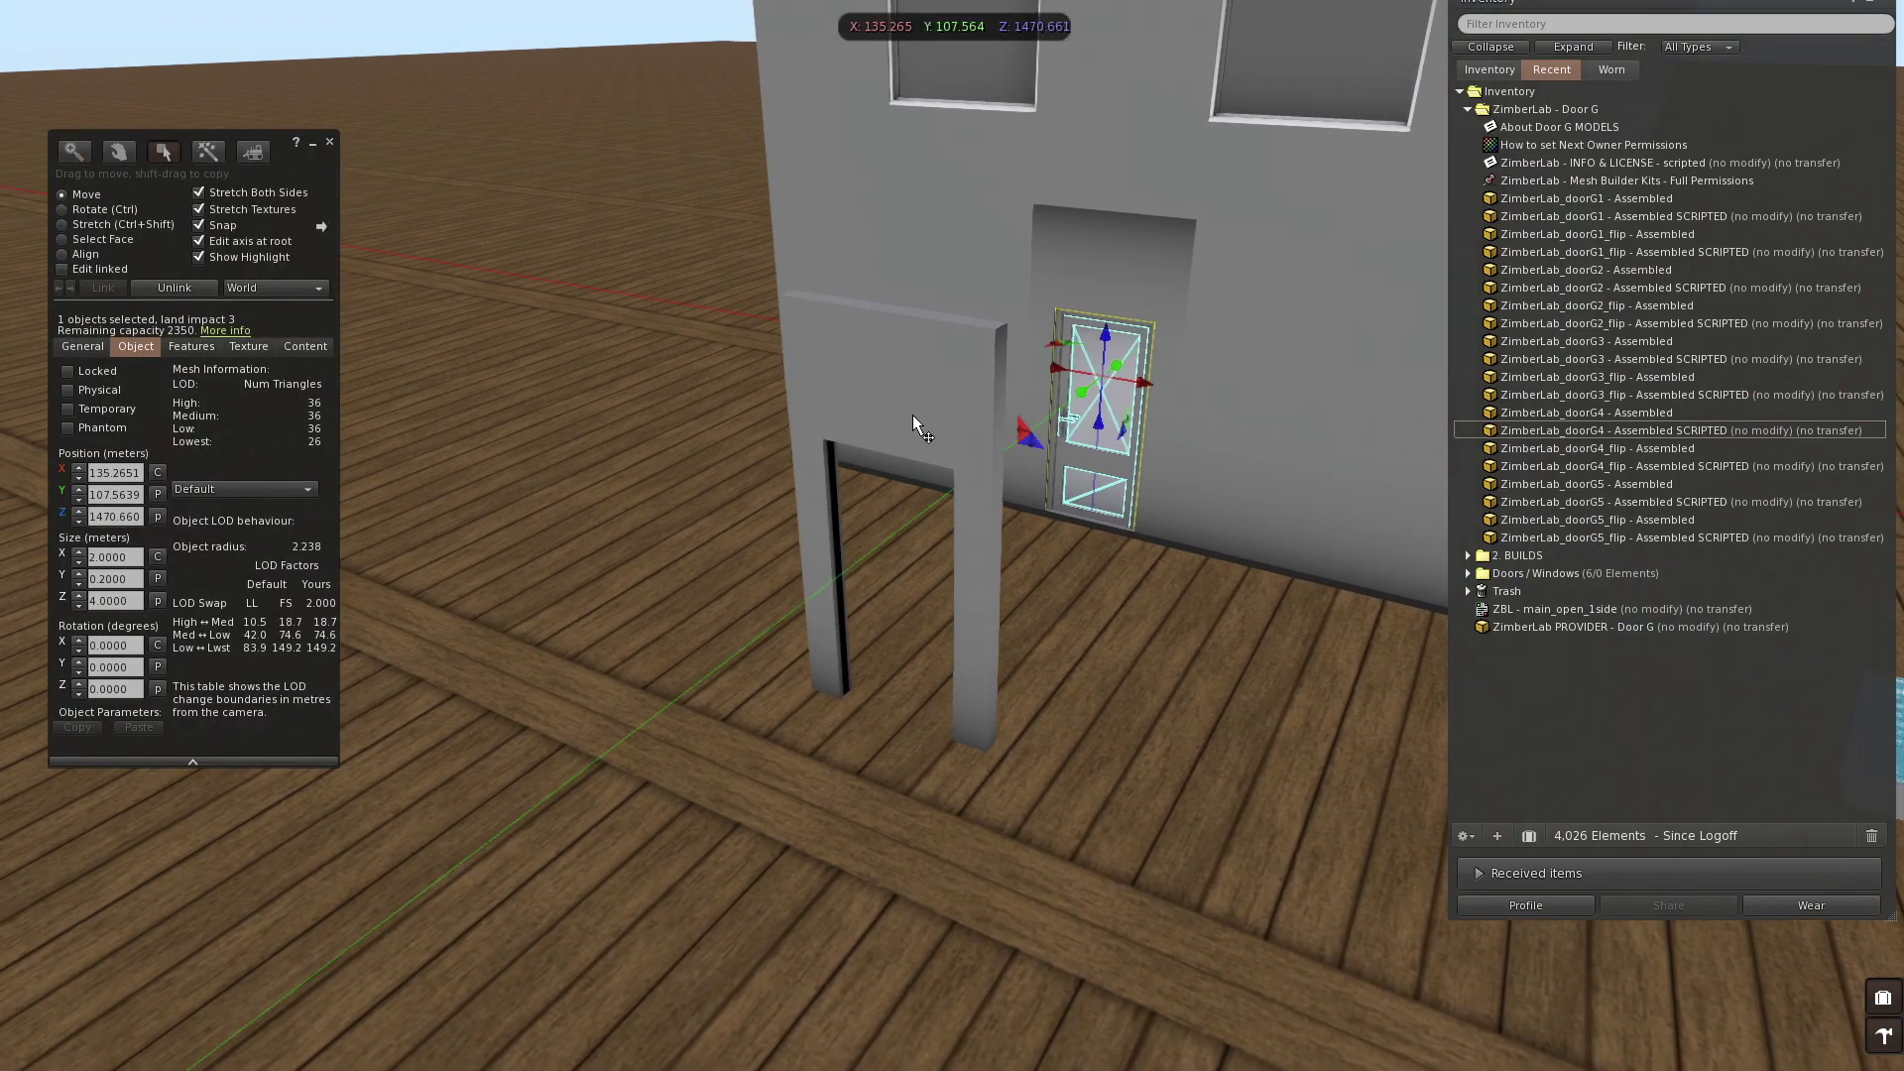
Step: Delete the original doorway wall section standing in front of the house
{"action": "left_click", "coordinate": [912, 415]}
{"action": "right_click", "coordinate": [910, 388]}
{"action": "left_click", "coordinate": [908, 450]}
{"action": "left_click", "coordinate": [966, 396]}
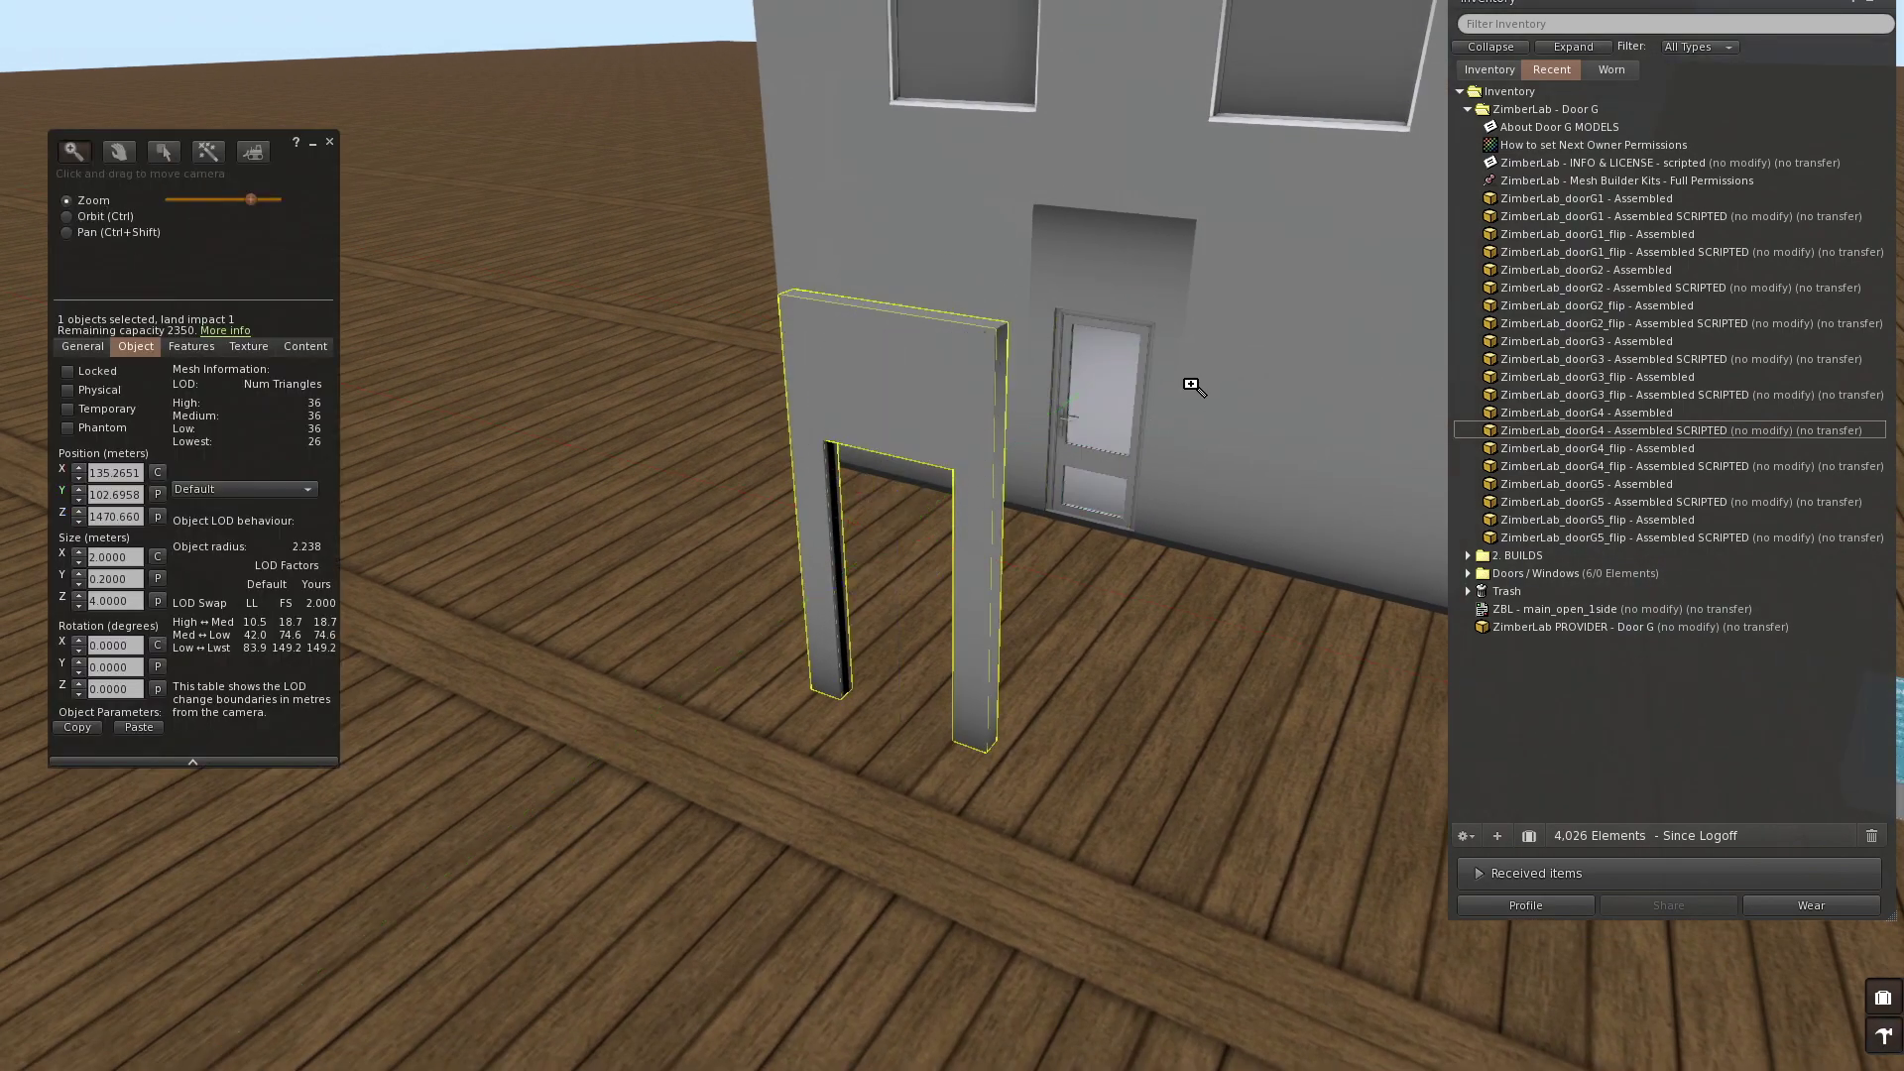
Step: Unlink the parts of the placed door assembly and apply the ZBL - main_open_1side script to its wall panel
{"action": "left_click_drag", "start_coordinate": [1194, 387], "coordinate": [1180, 328], "text": "alt"}
{"action": "left_click", "coordinate": [823, 535]}
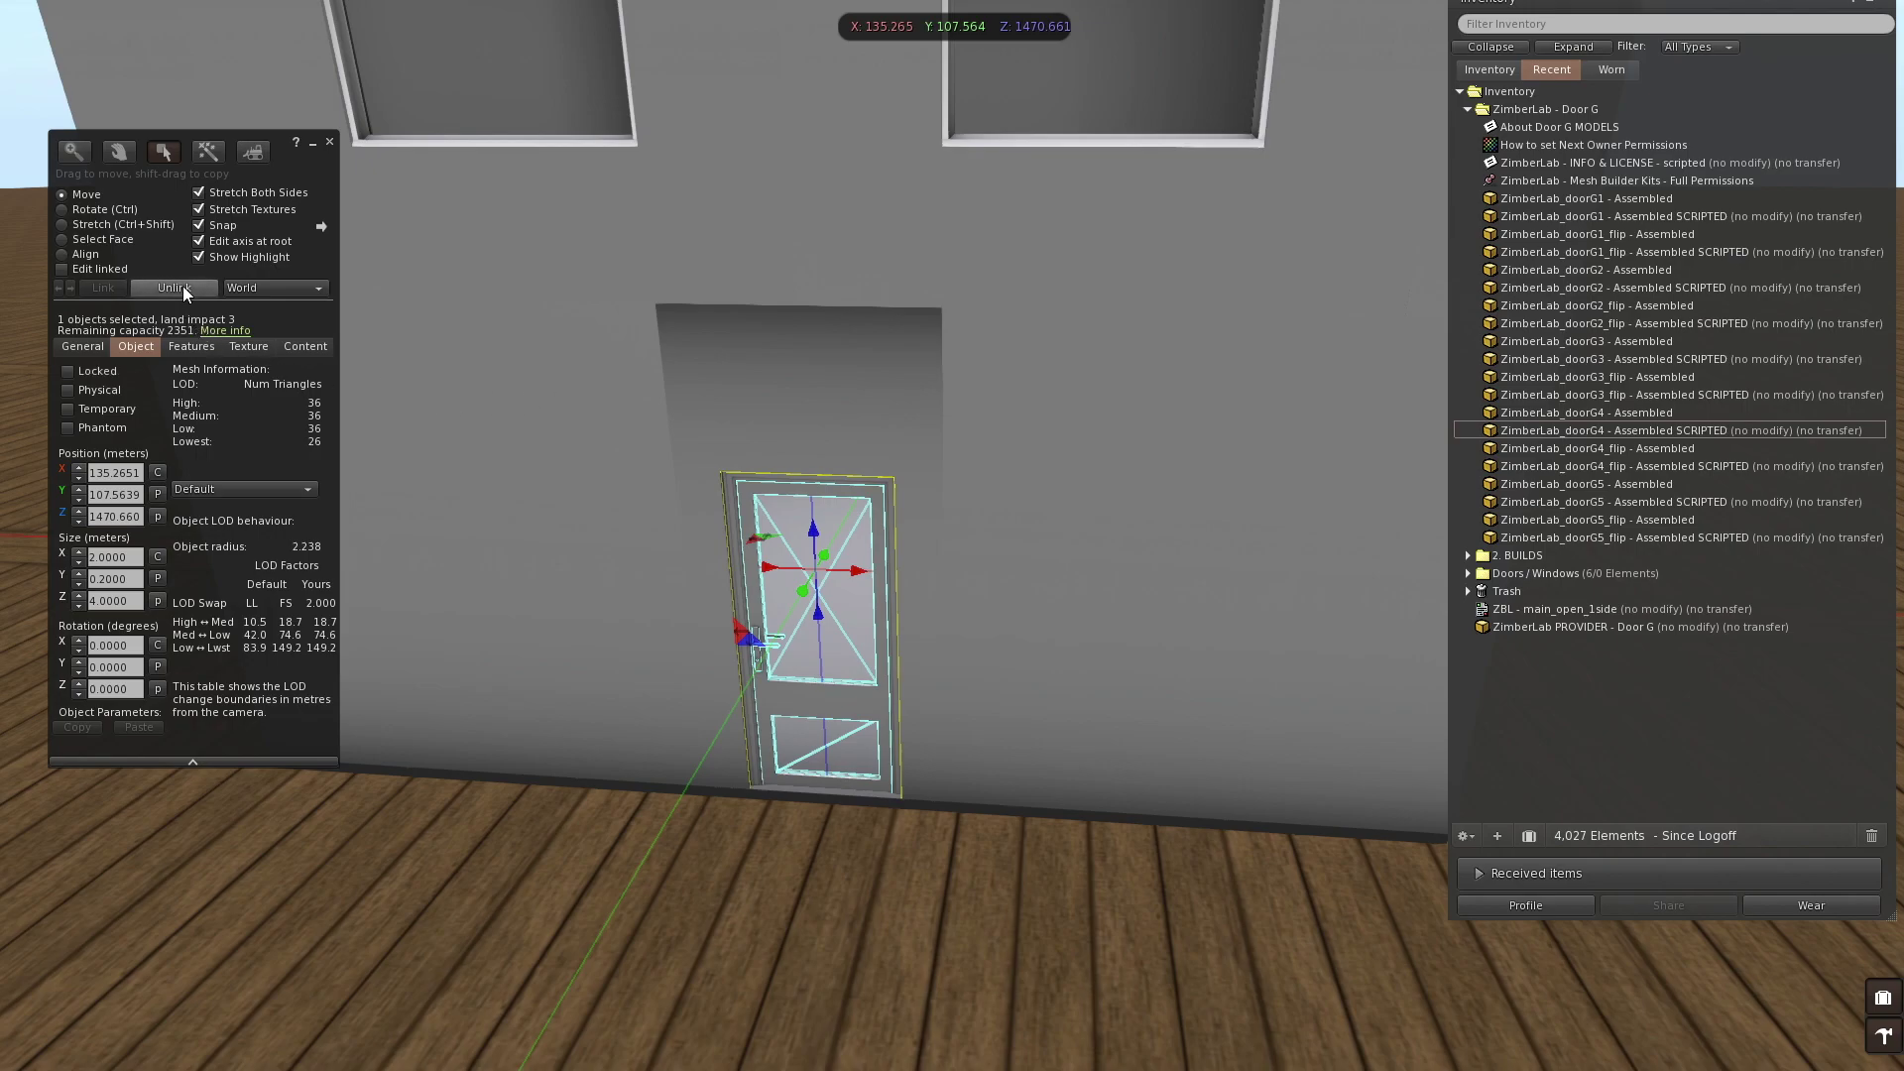
{"action": "left_click", "coordinate": [329, 143]}
{"action": "left_click_drag", "start_coordinate": [1537, 609], "coordinate": [839, 553]}
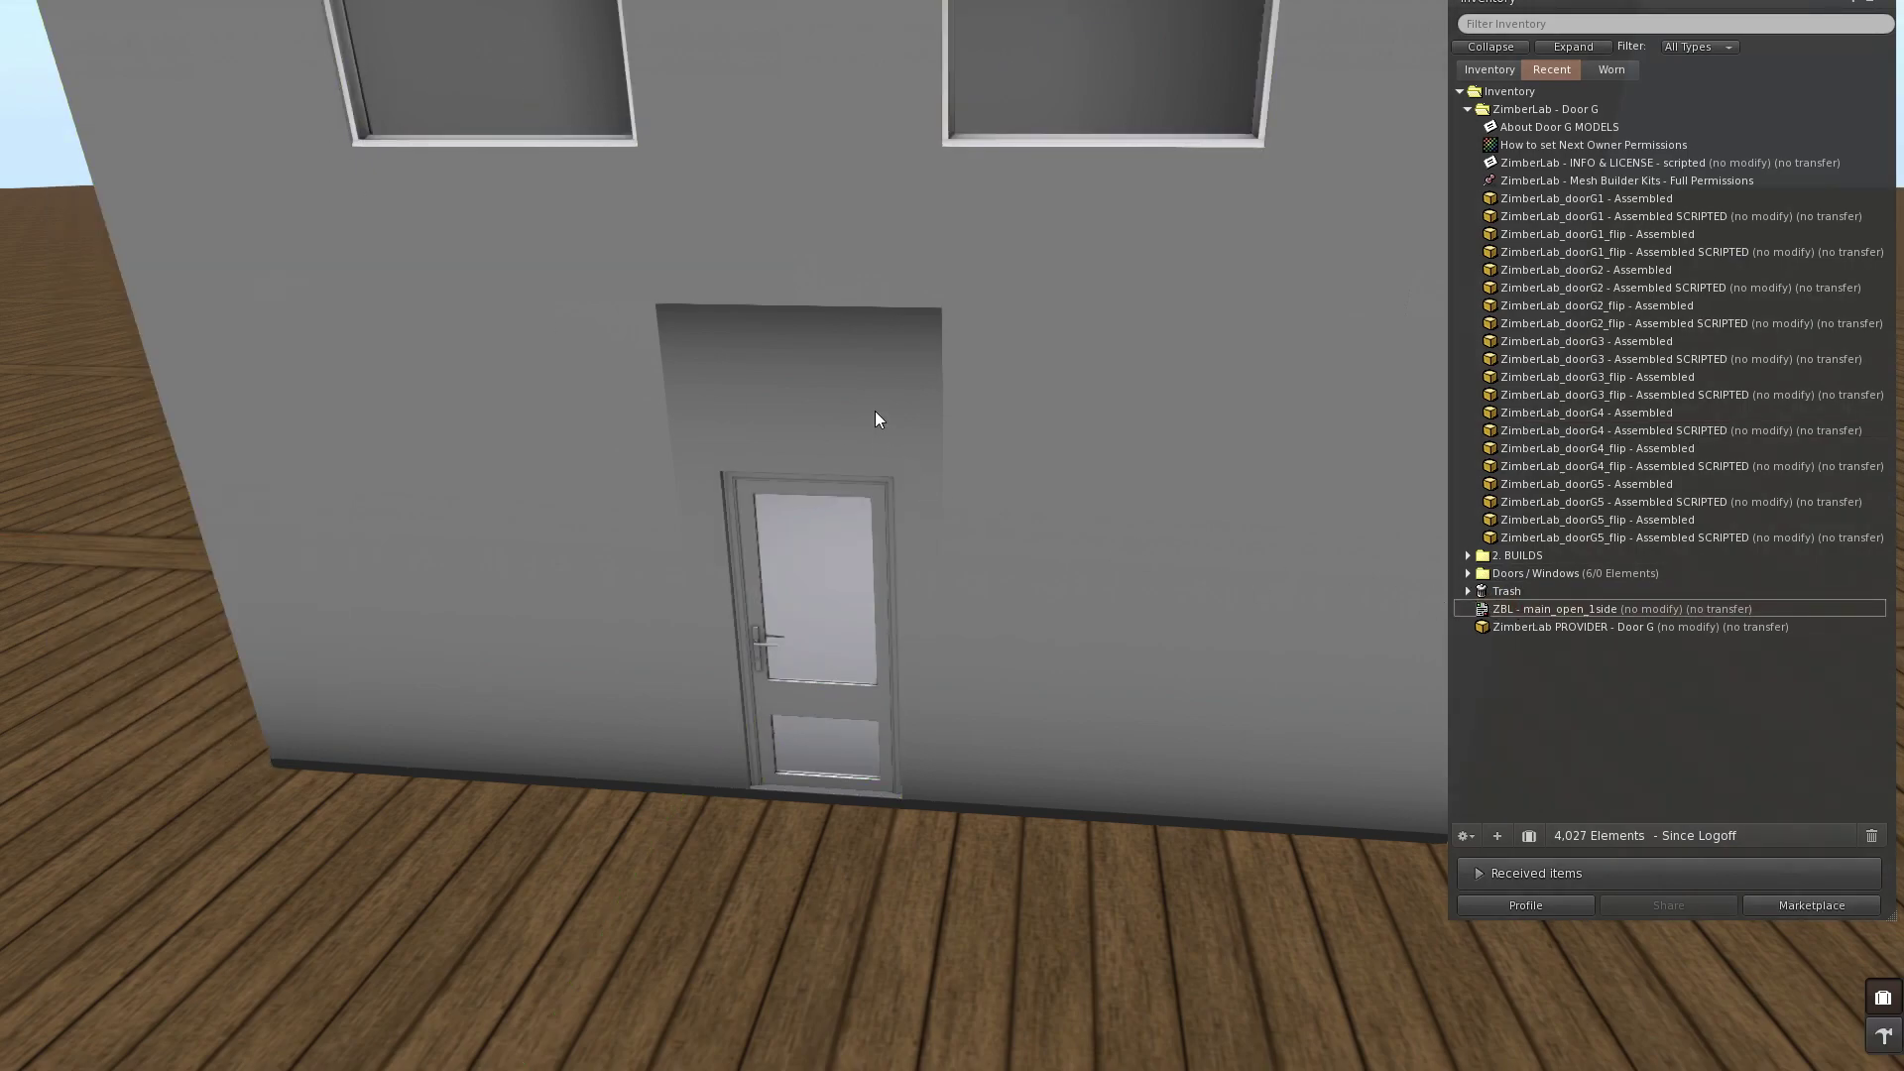
Step: Select the house together with the door parts and link them all into one object
{"action": "left_click_drag", "start_coordinate": [990, 448], "coordinate": [988, 525], "text": "alt"}
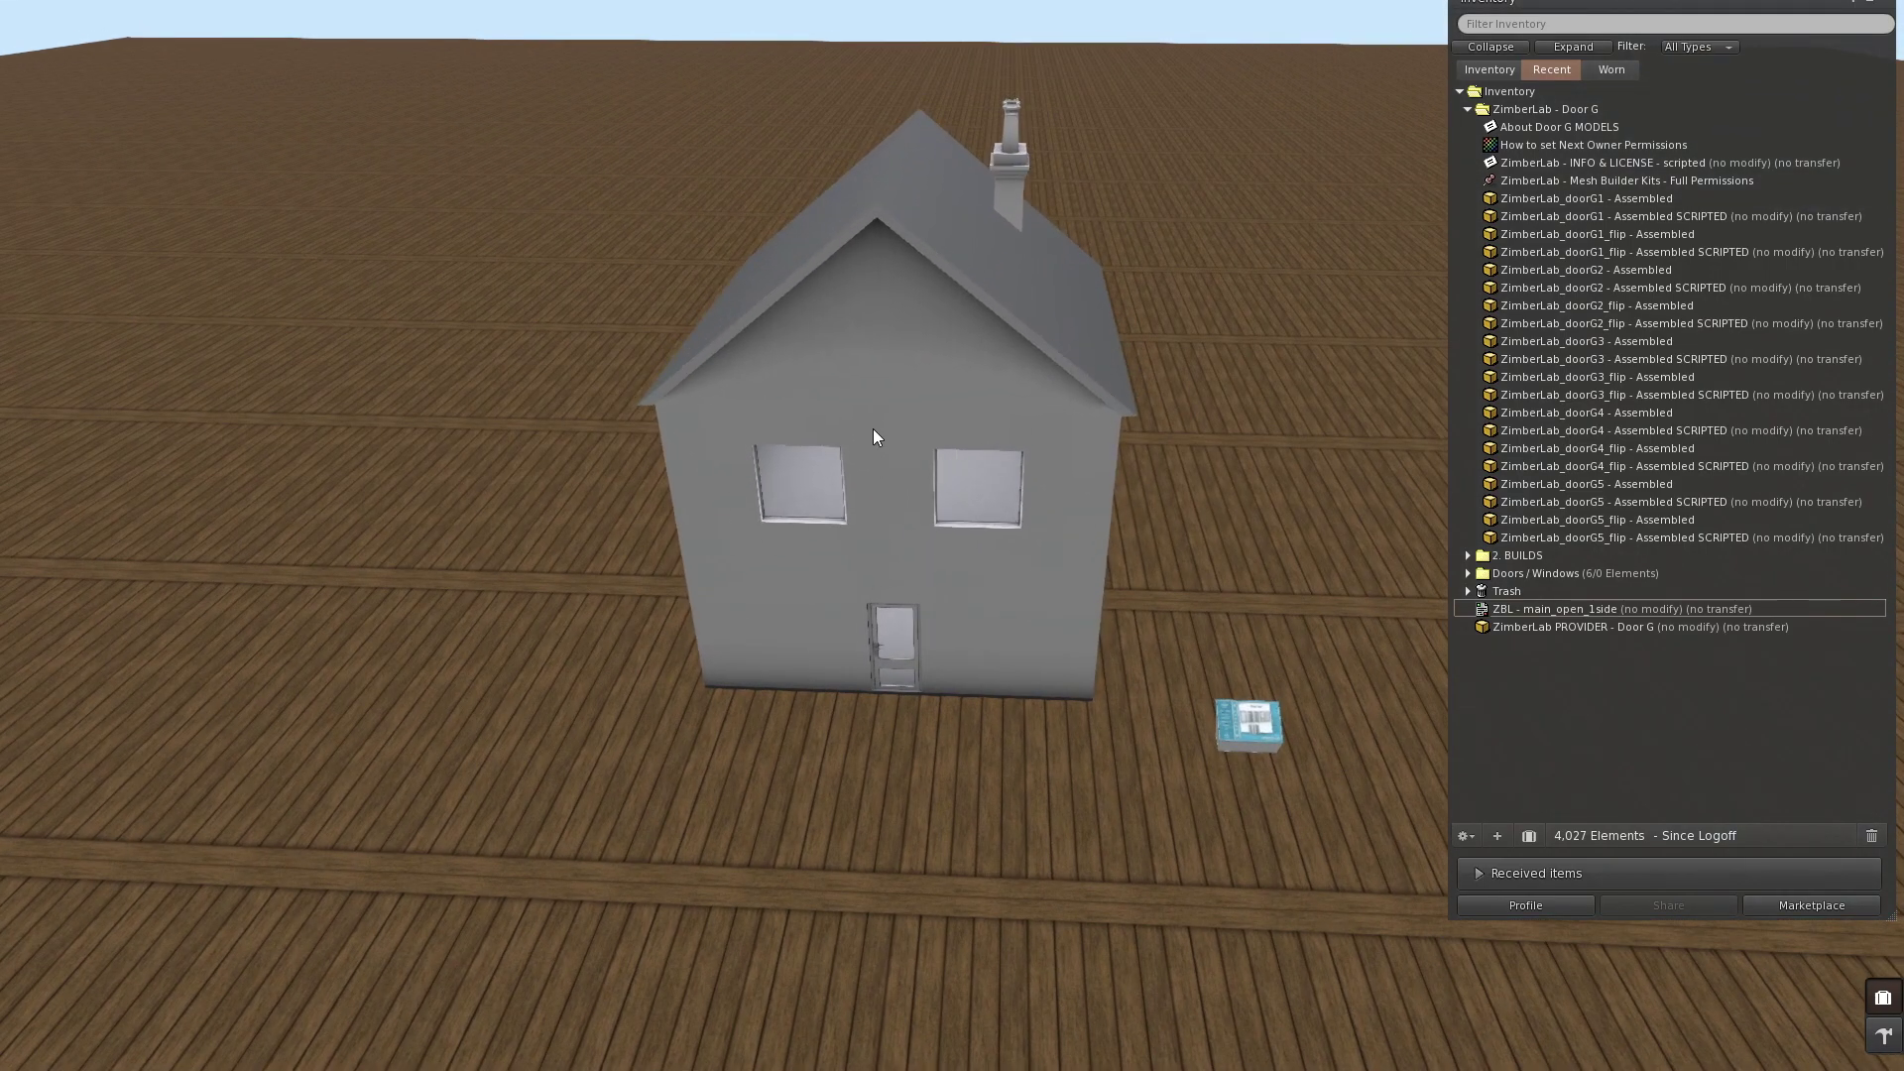
{"action": "right_click", "coordinate": [873, 428]}
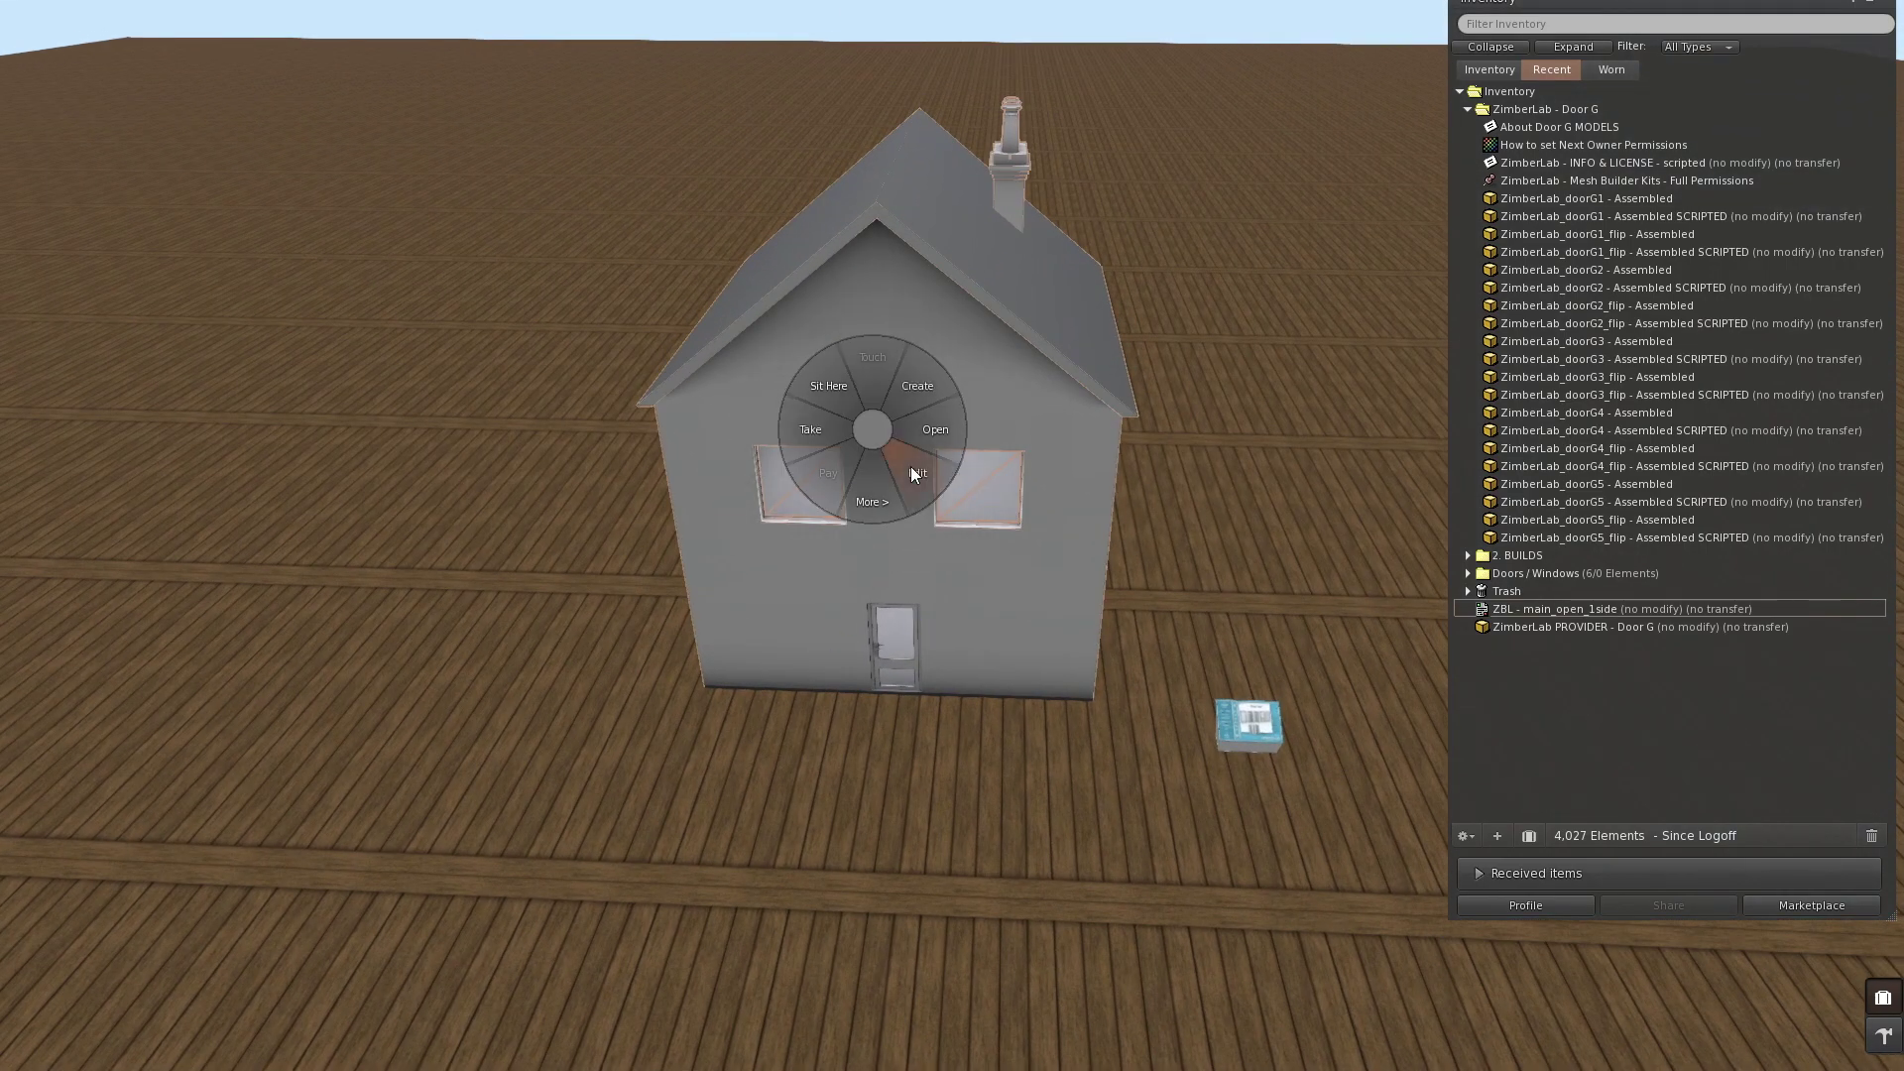
{"action": "left_click", "coordinate": [916, 473]}
{"action": "left_click_drag", "start_coordinate": [1190, 783], "coordinate": [496, 55]}
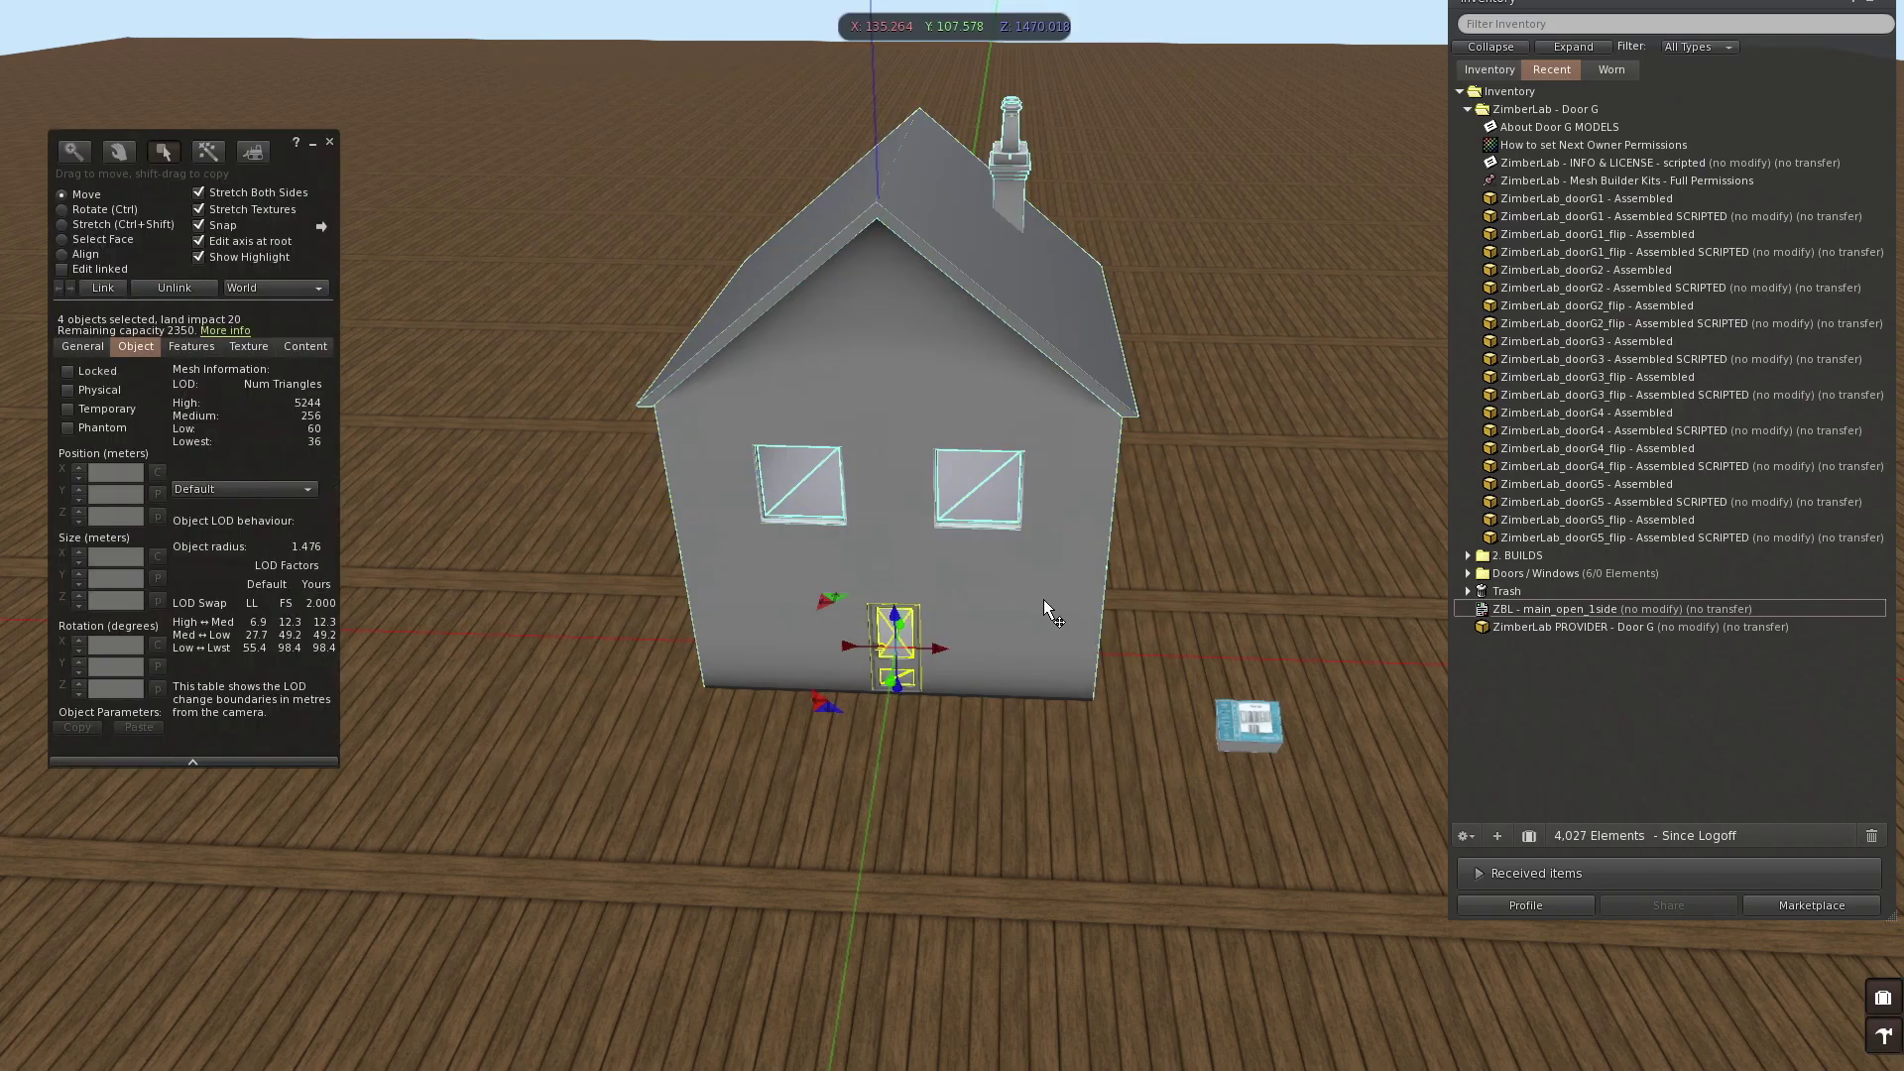
{"action": "key", "text": "ctrl+l"}
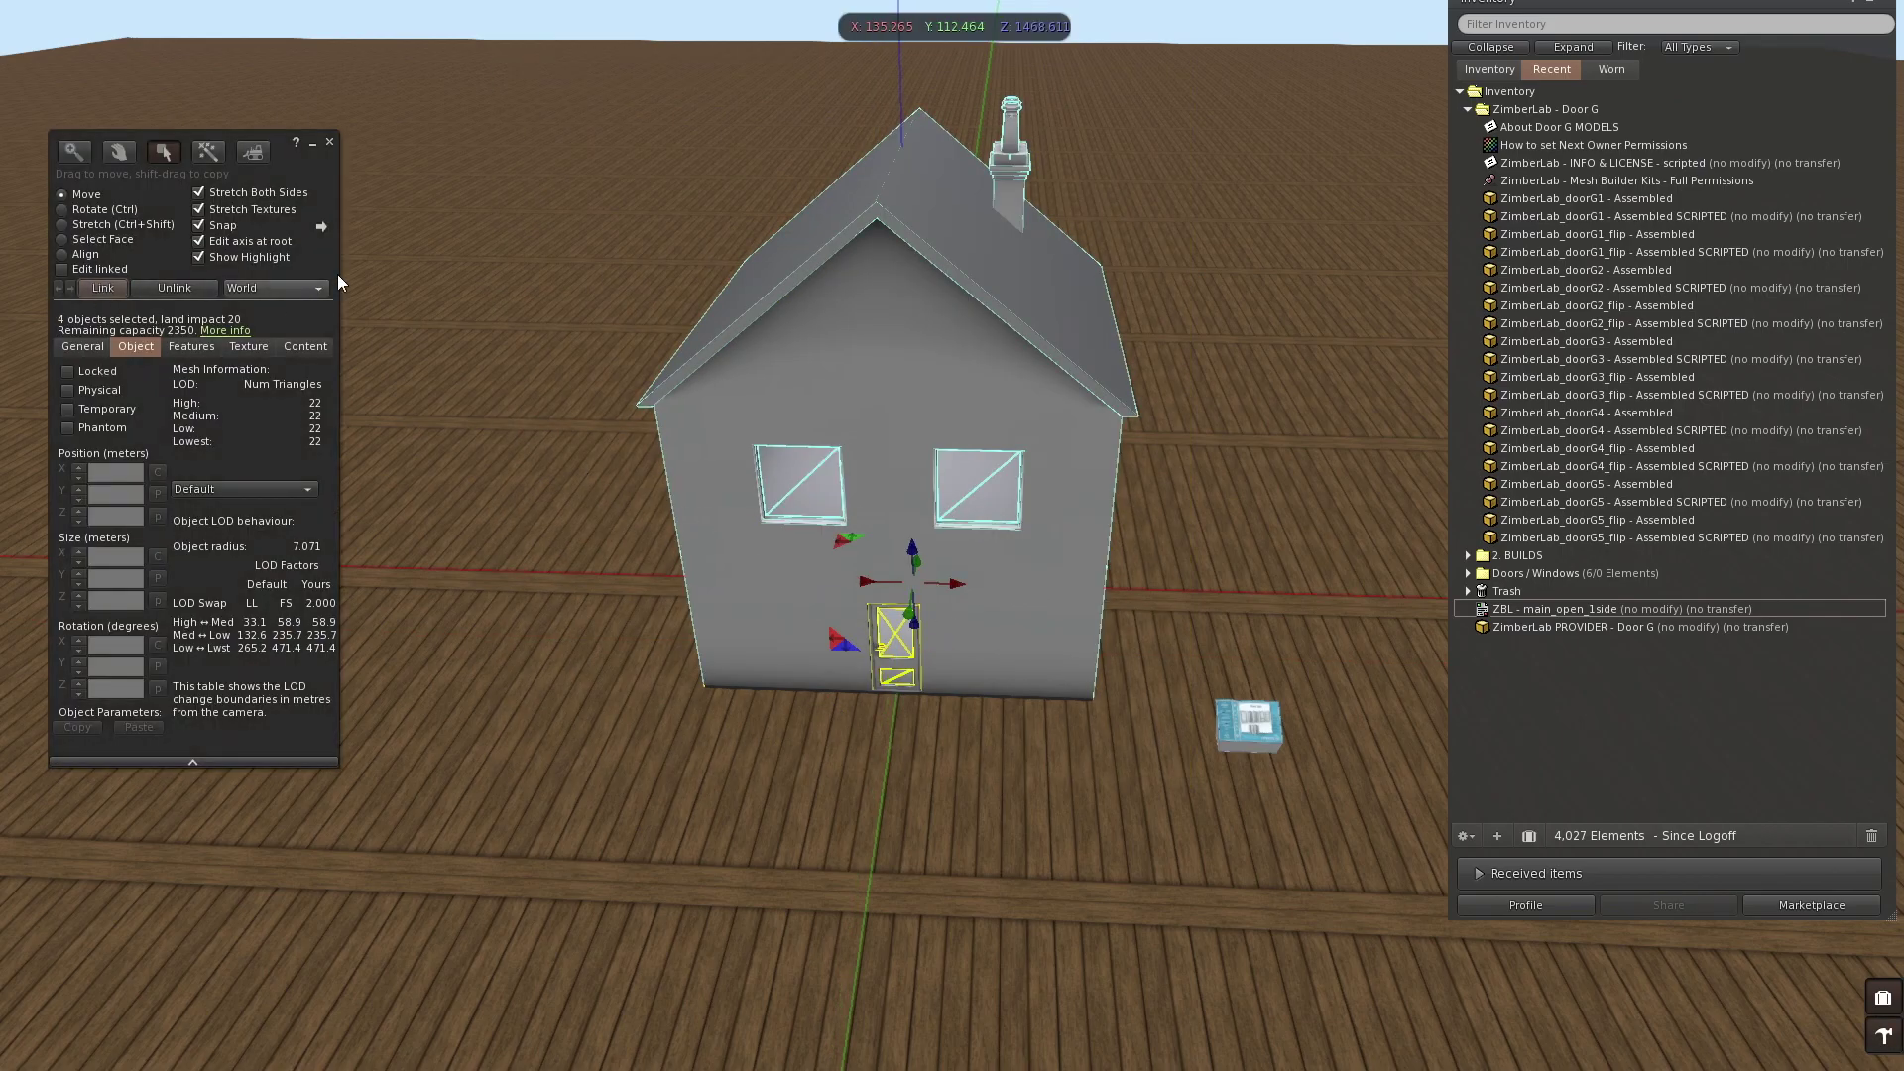
Step: Check the linked house's general properties and take it into the inventory as my_house
{"action": "left_click_drag", "start_coordinate": [337, 270], "coordinate": [561, 401]}
{"action": "left_click_drag", "start_coordinate": [839, 535], "coordinate": [807, 537], "text": "alt"}
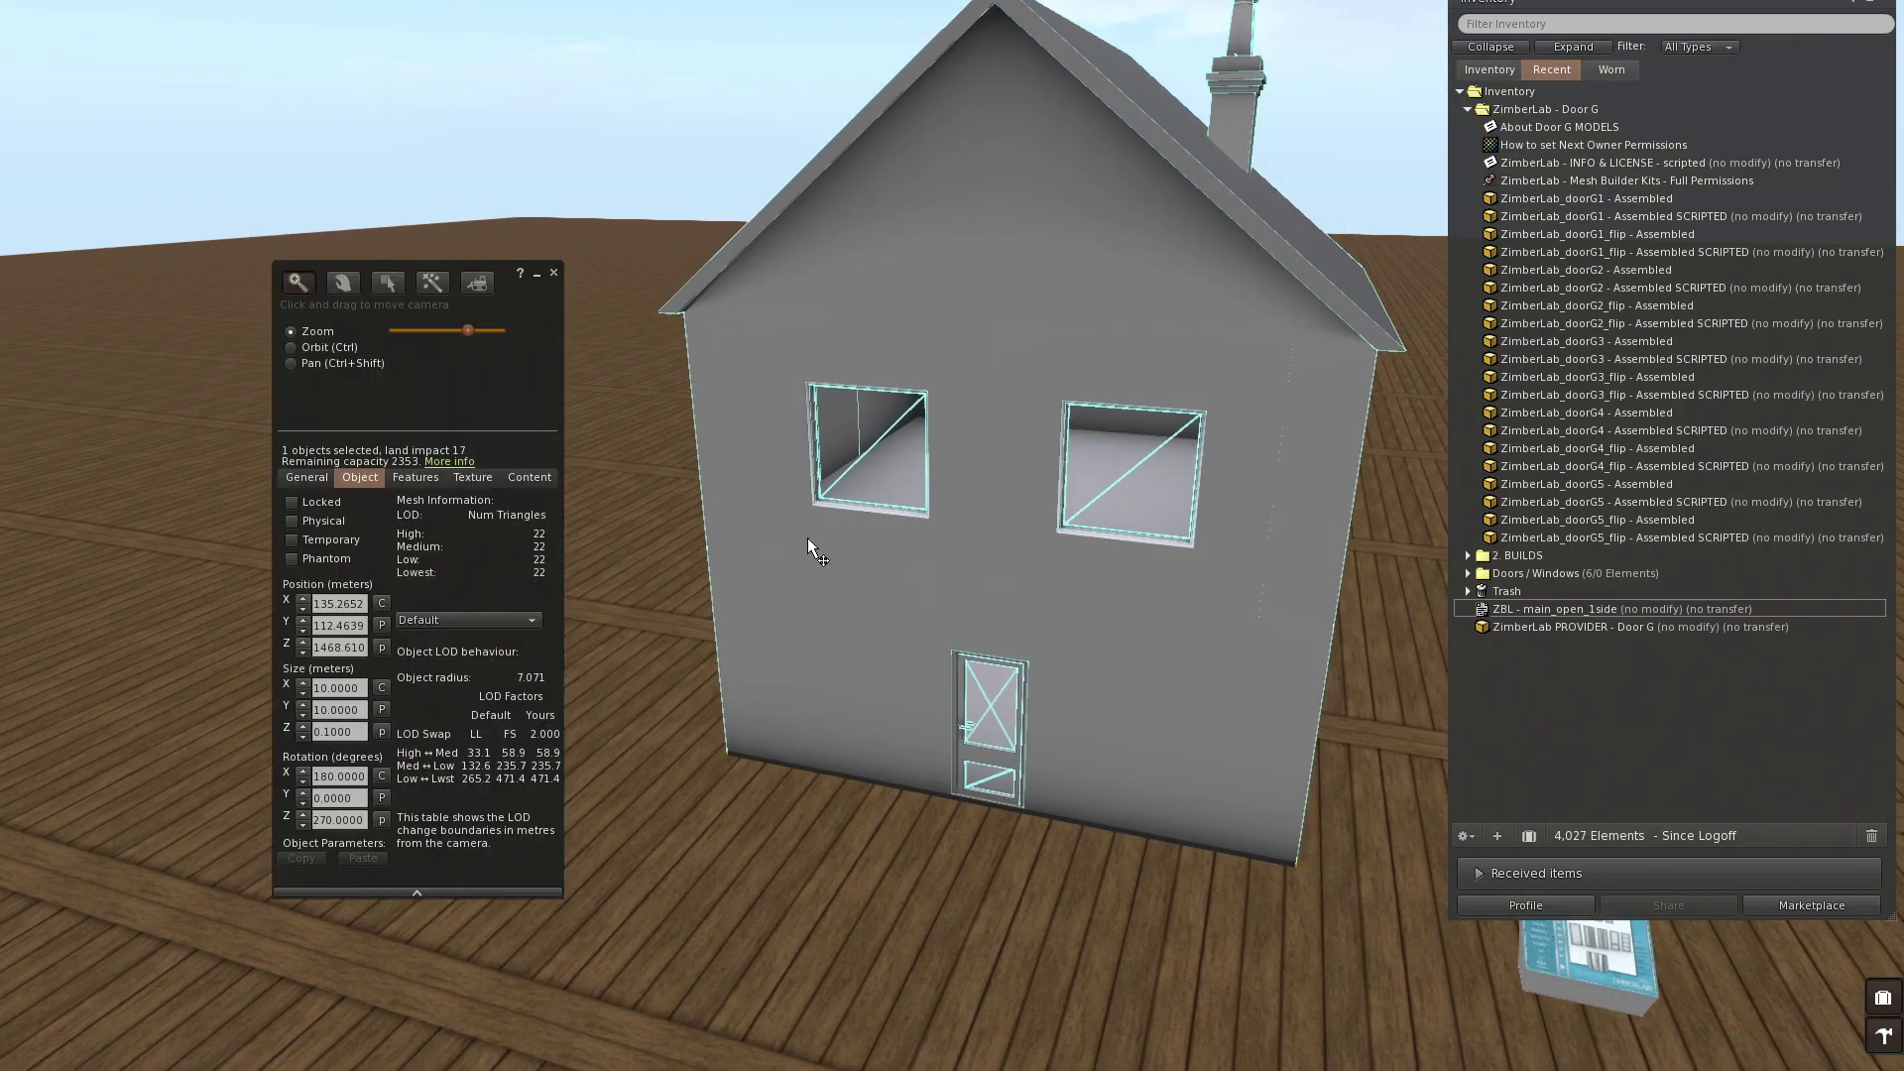
{"action": "left_click", "coordinate": [304, 477]}
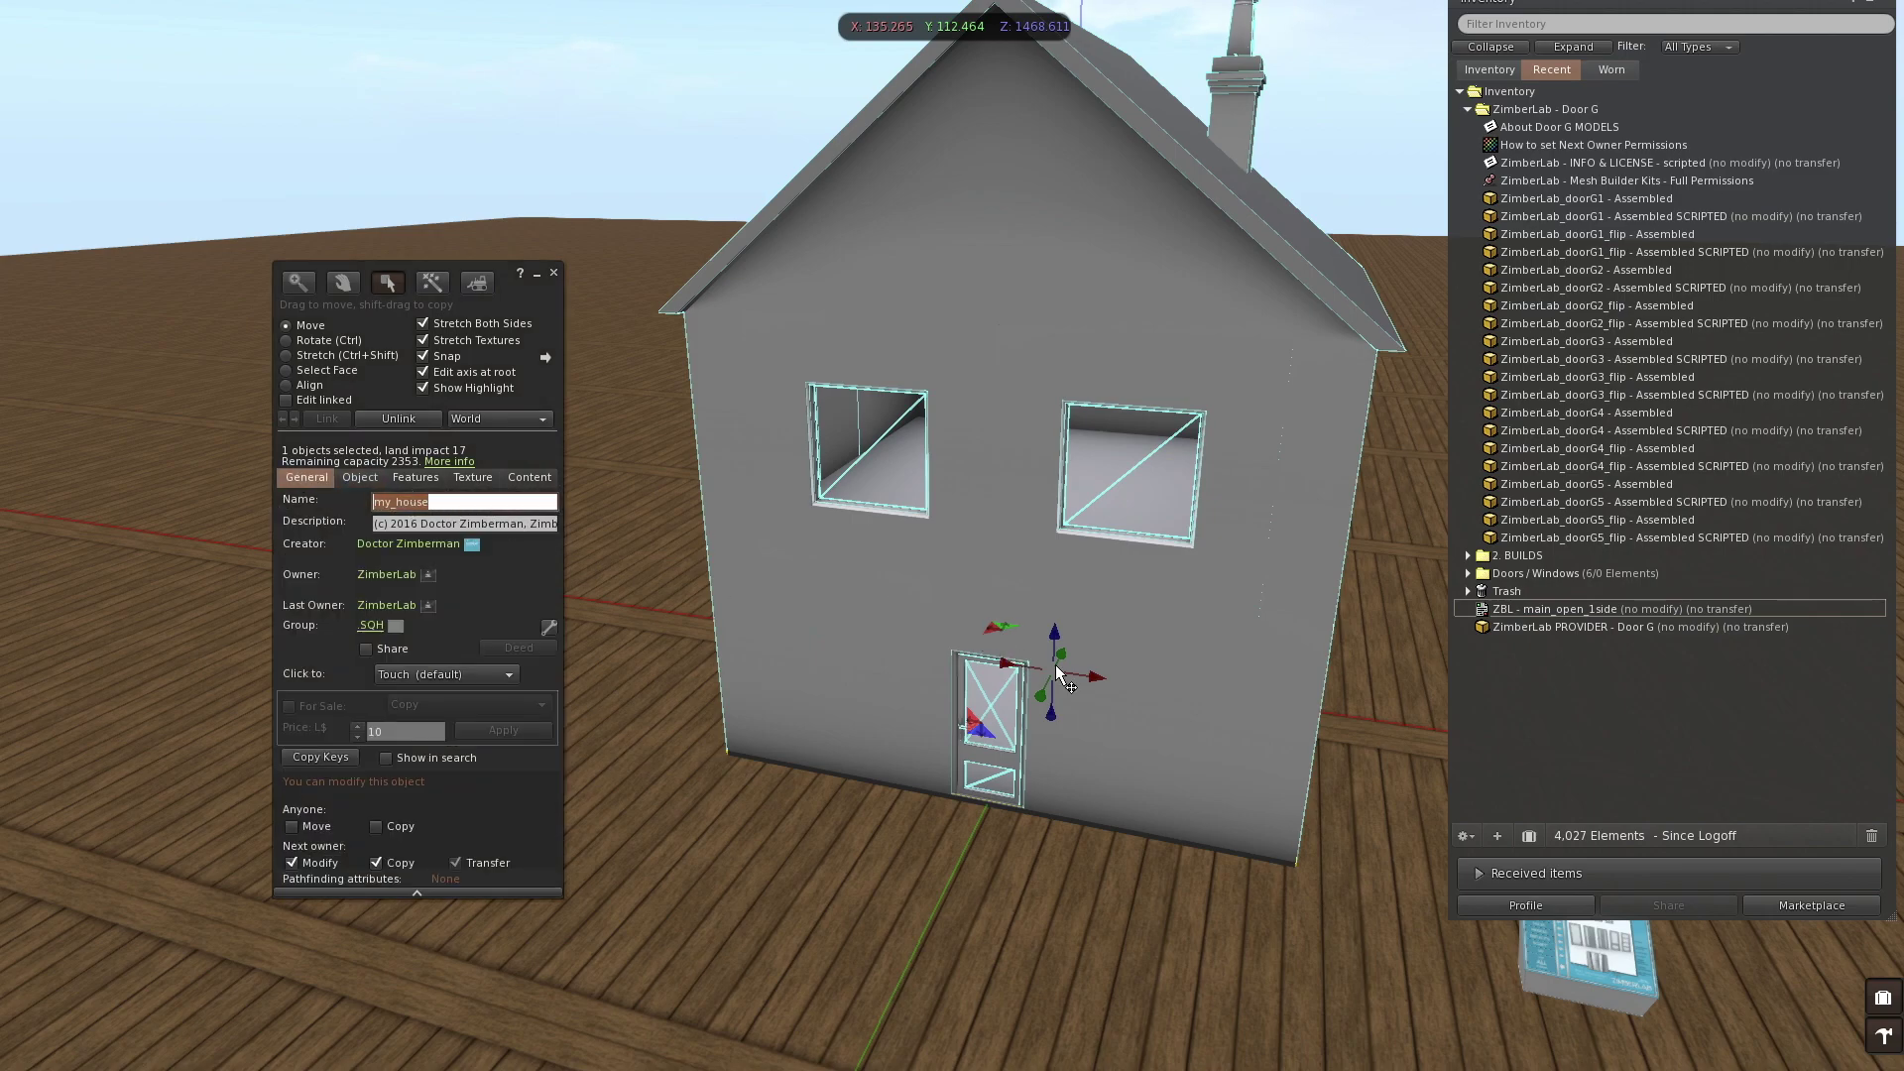
{"action": "right_click", "coordinate": [1216, 643]}
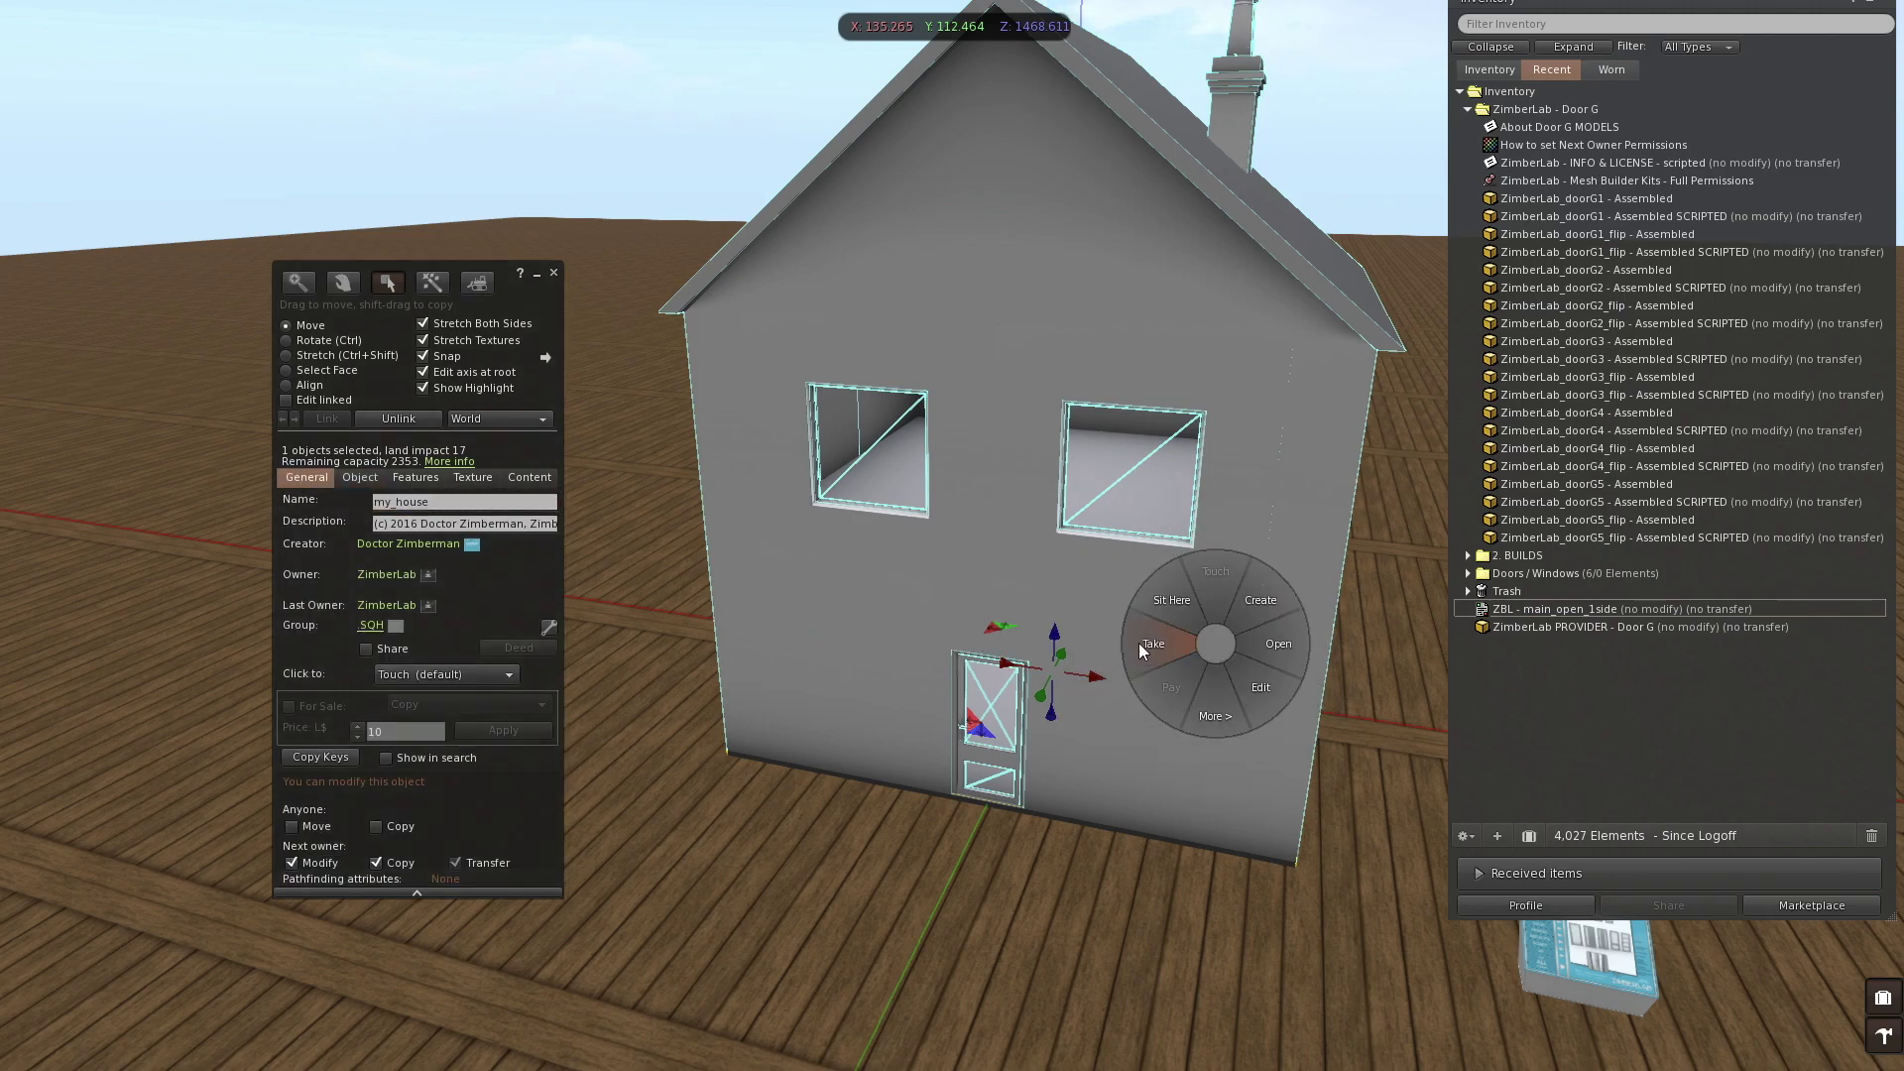
{"action": "left_click", "coordinate": [1138, 643]}
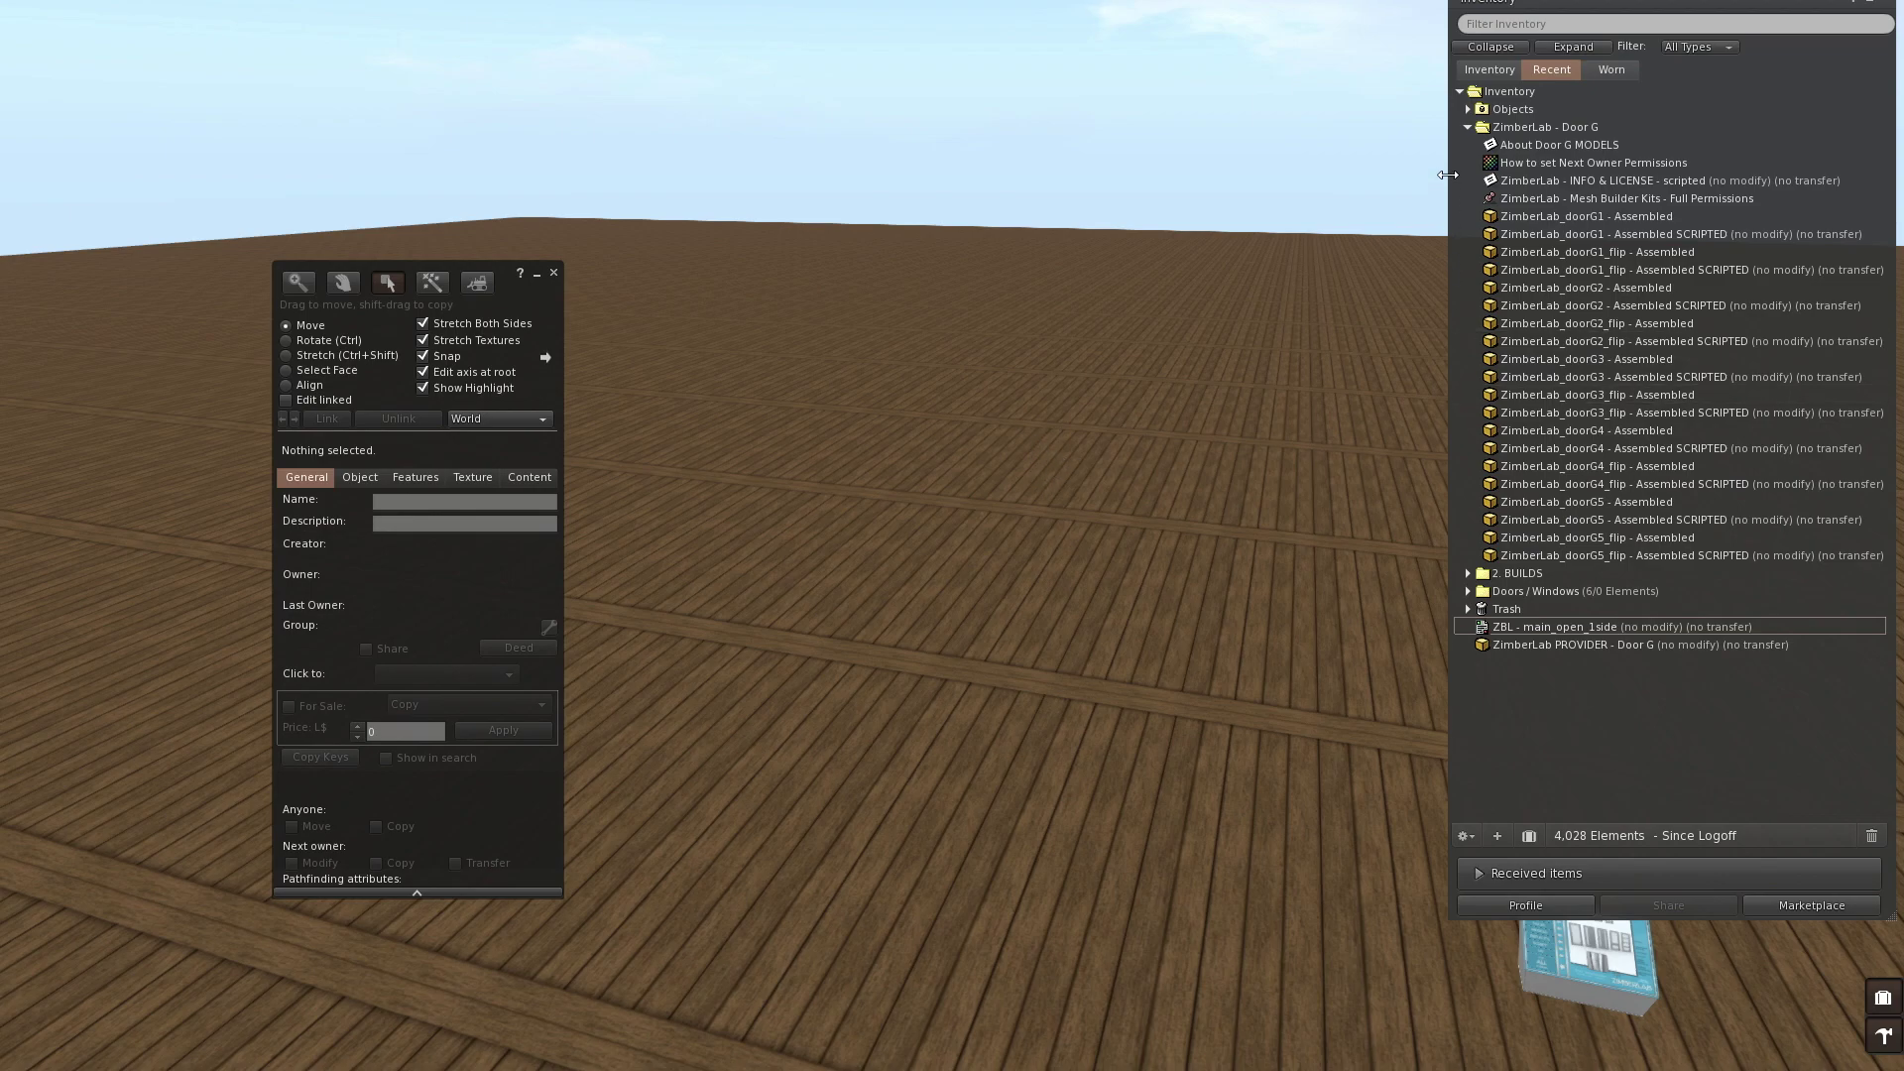
Step: Rez my_house from the inventory's Objects folder back onto the floor
{"action": "left_click", "coordinate": [1469, 109]}
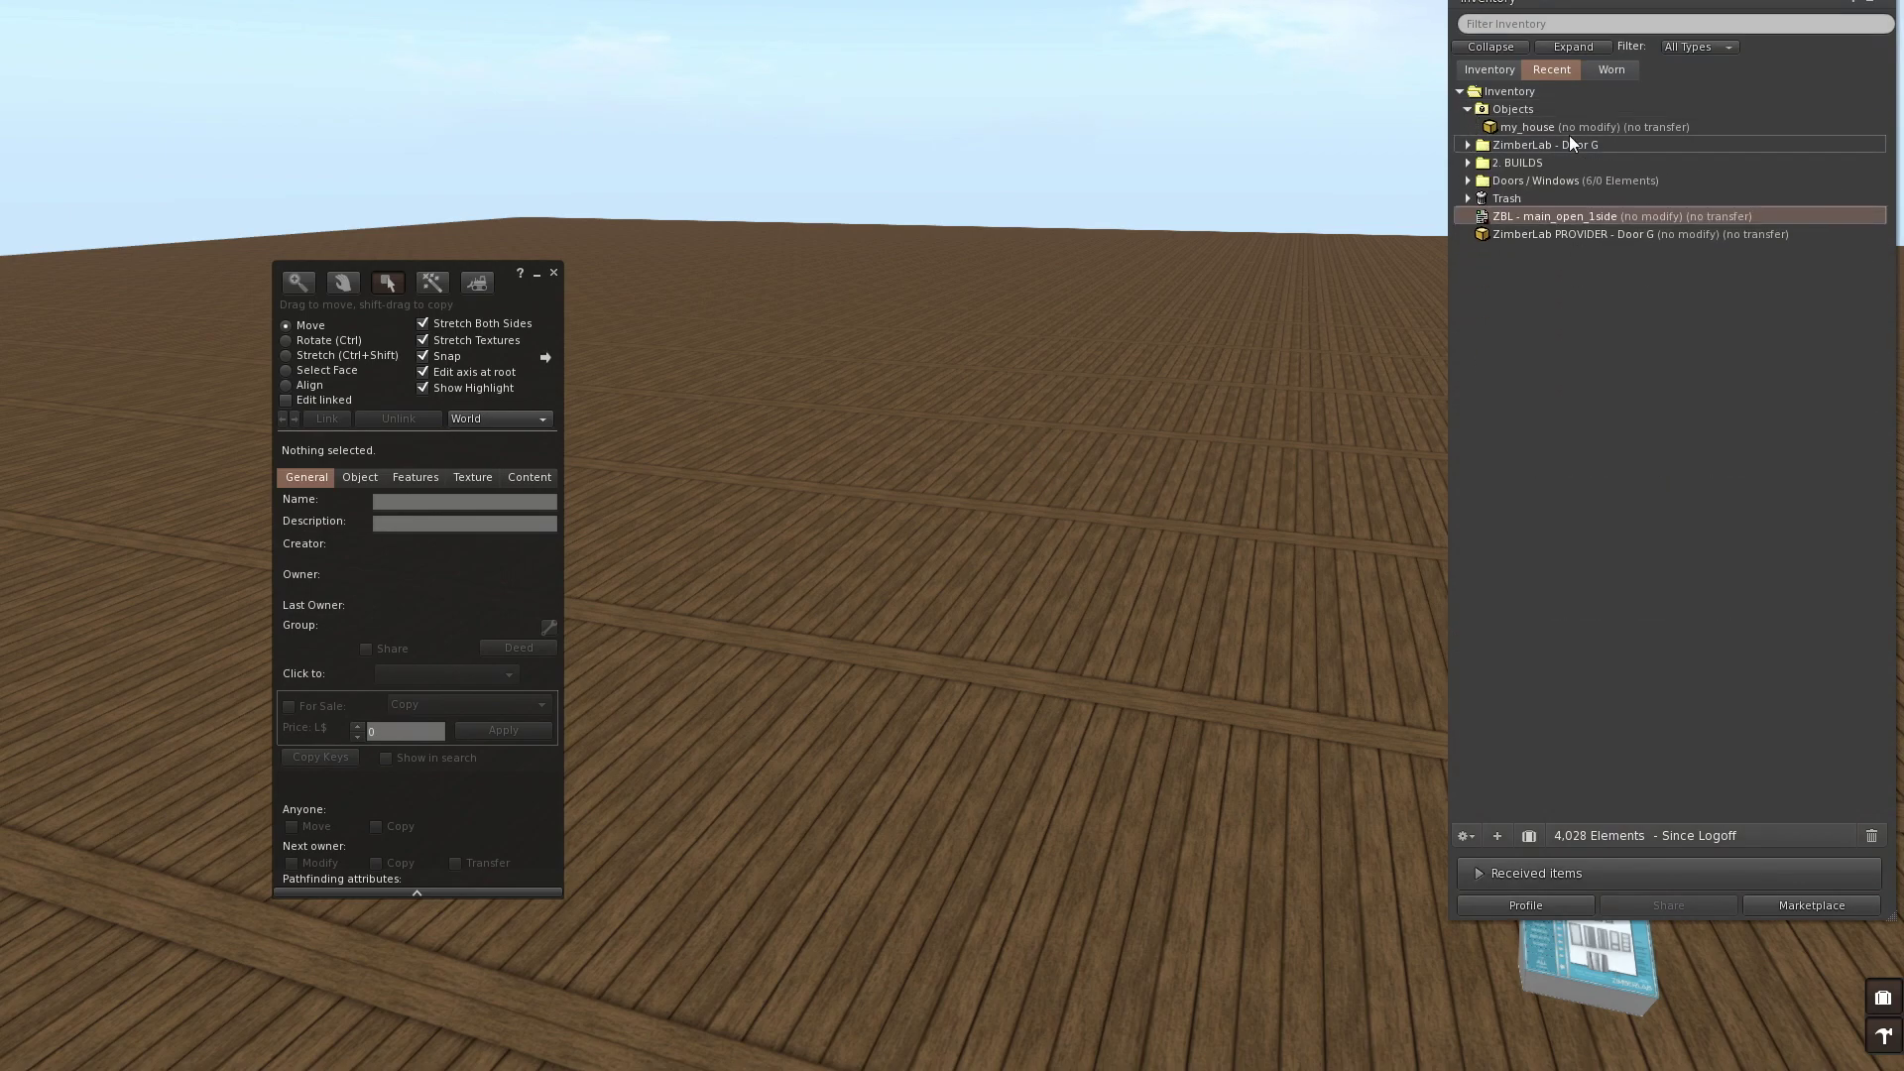
{"action": "left_click", "coordinate": [1606, 126]}
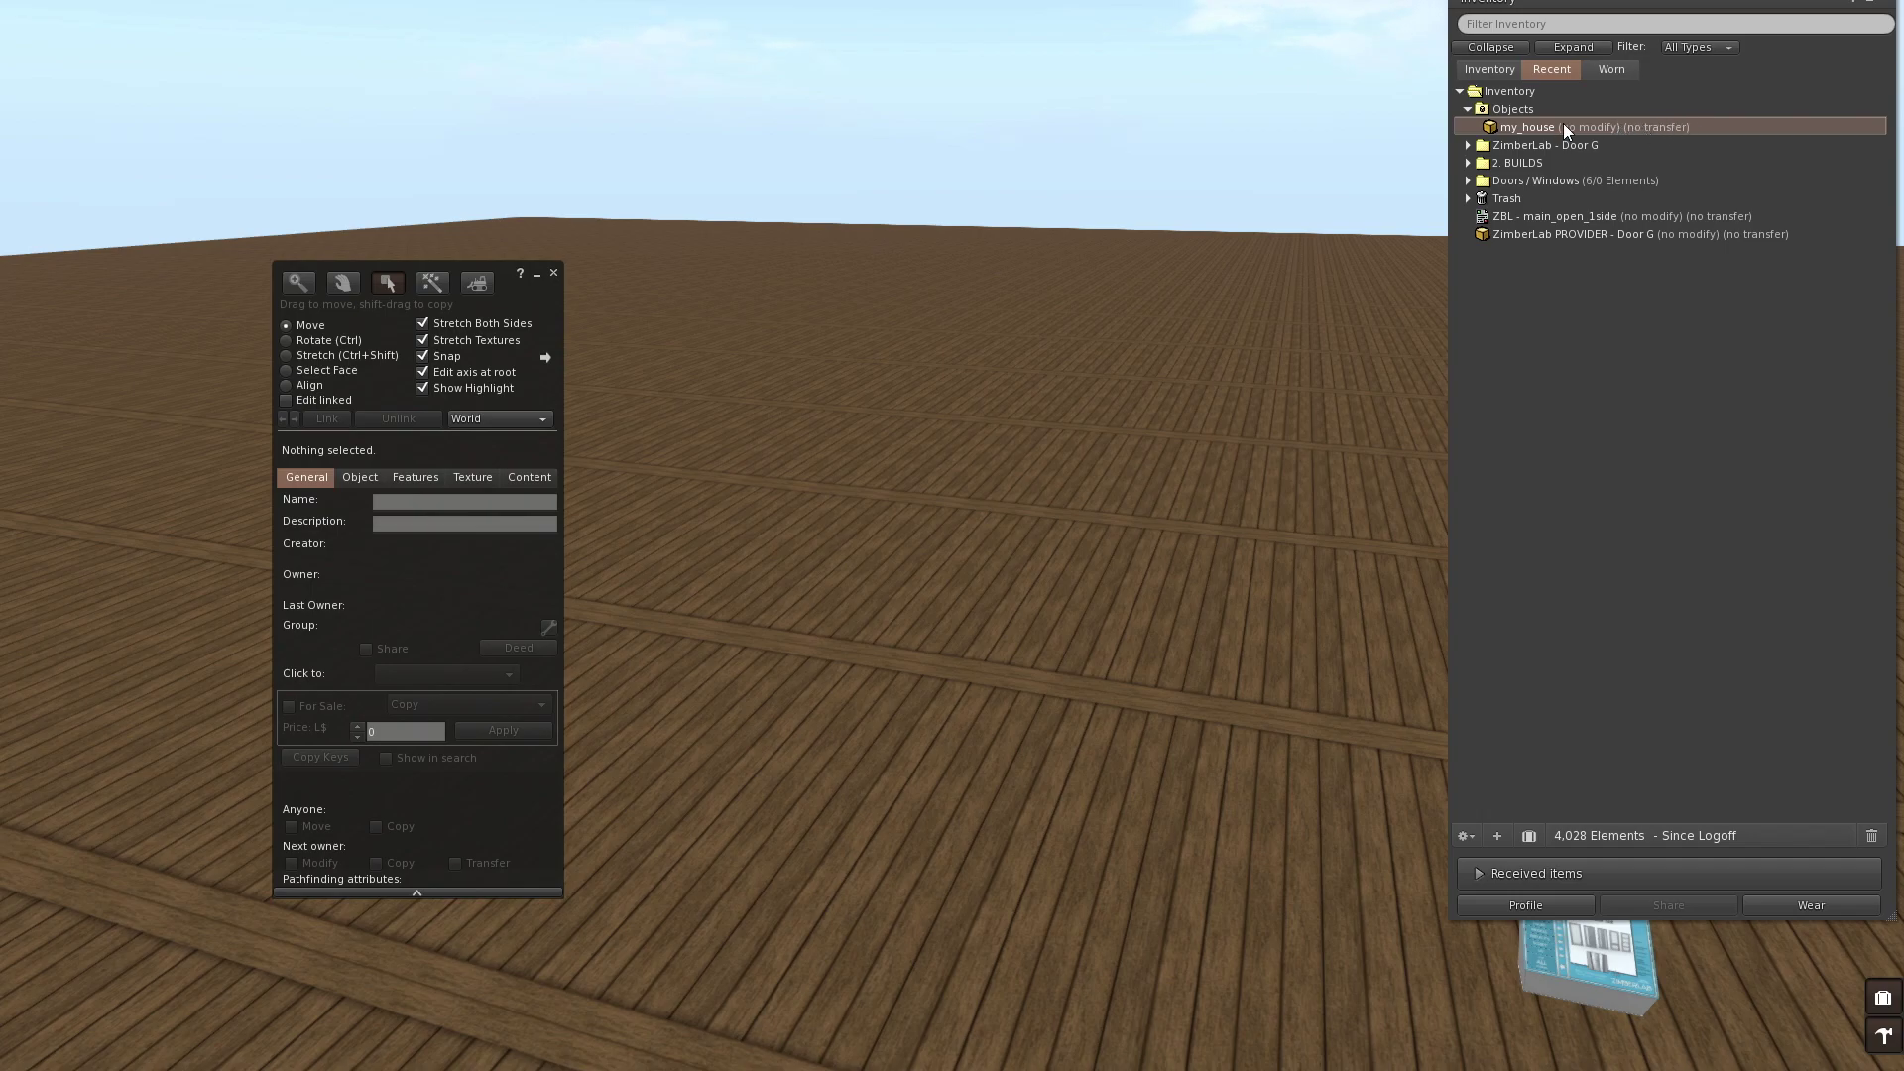
{"action": "left_click_drag", "start_coordinate": [1562, 123], "coordinate": [942, 636]}
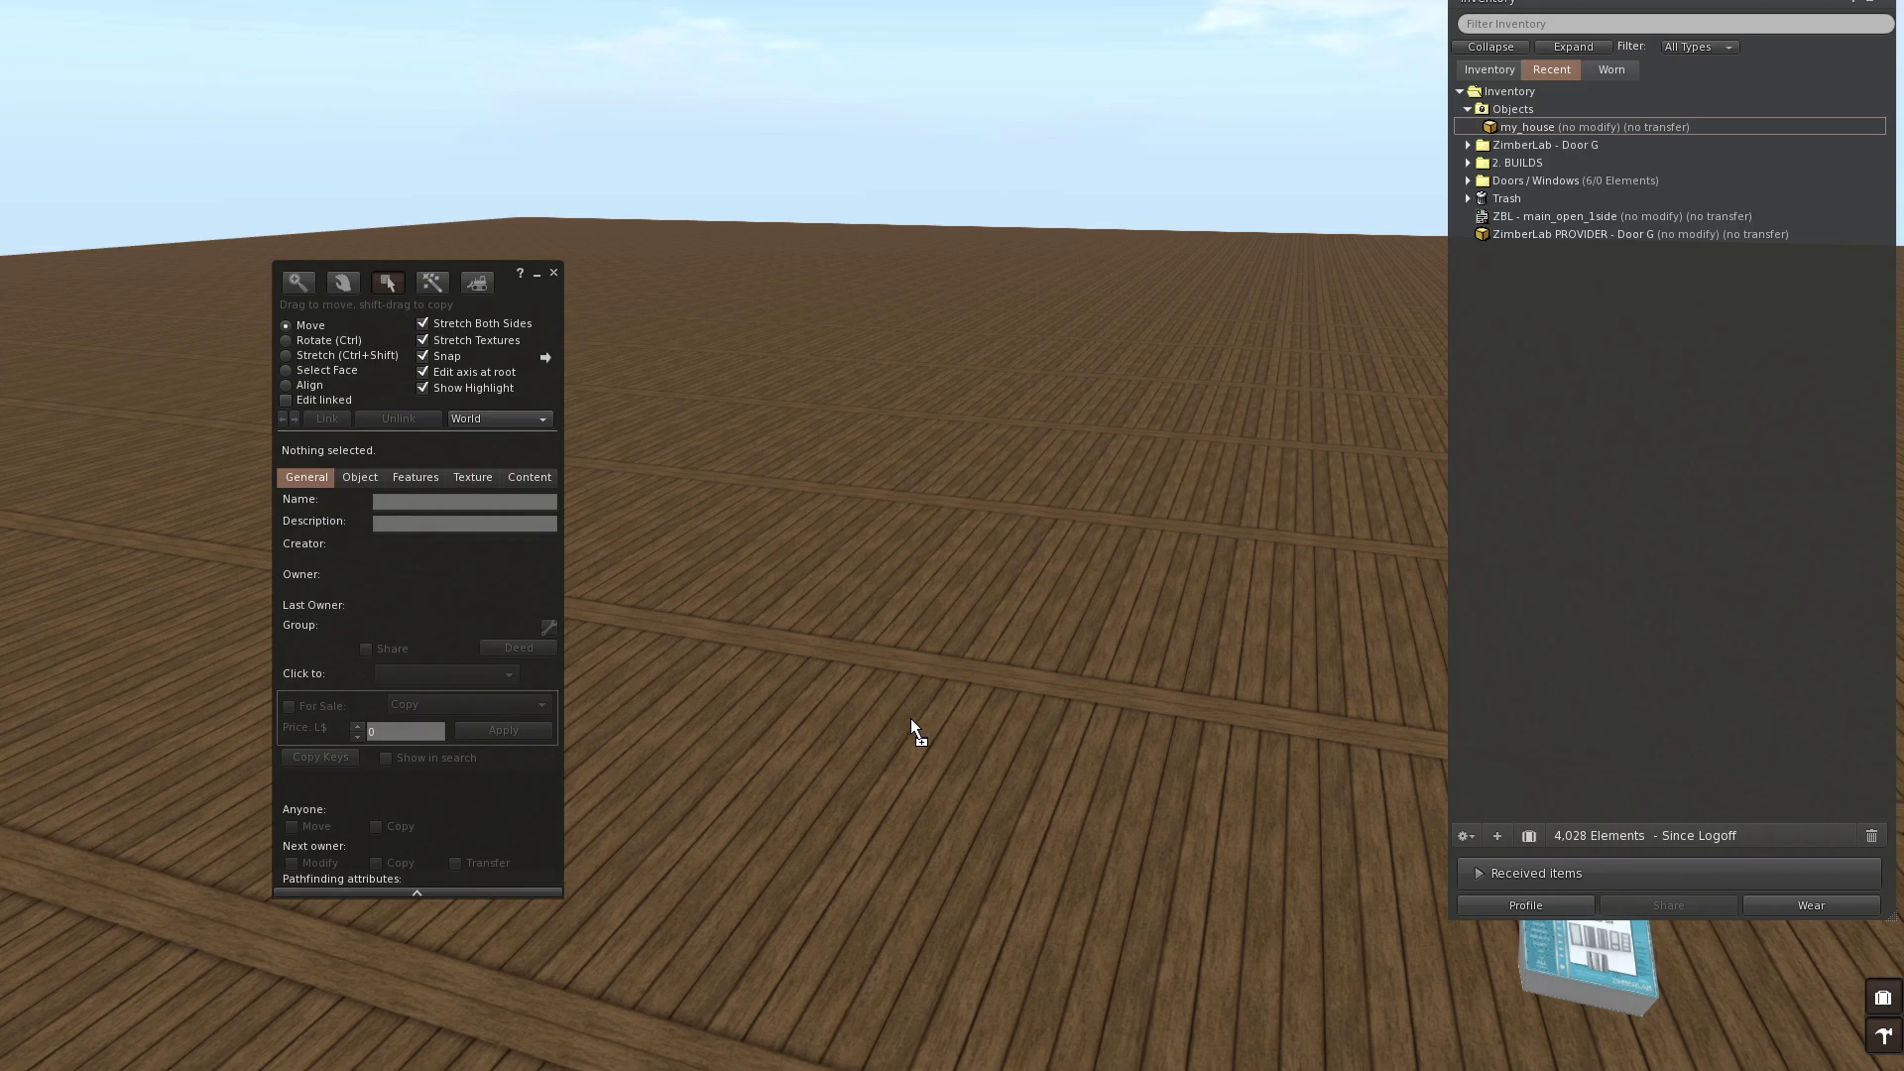
{"action": "left_click_drag", "start_coordinate": [910, 718], "coordinate": [942, 571], "text": "alt"}
Step: Examine the contents of the house's linked door part, including the permissions of its WinDoor script
{"action": "left_click_drag", "start_coordinate": [882, 664], "coordinate": [990, 628], "text": "alt"}
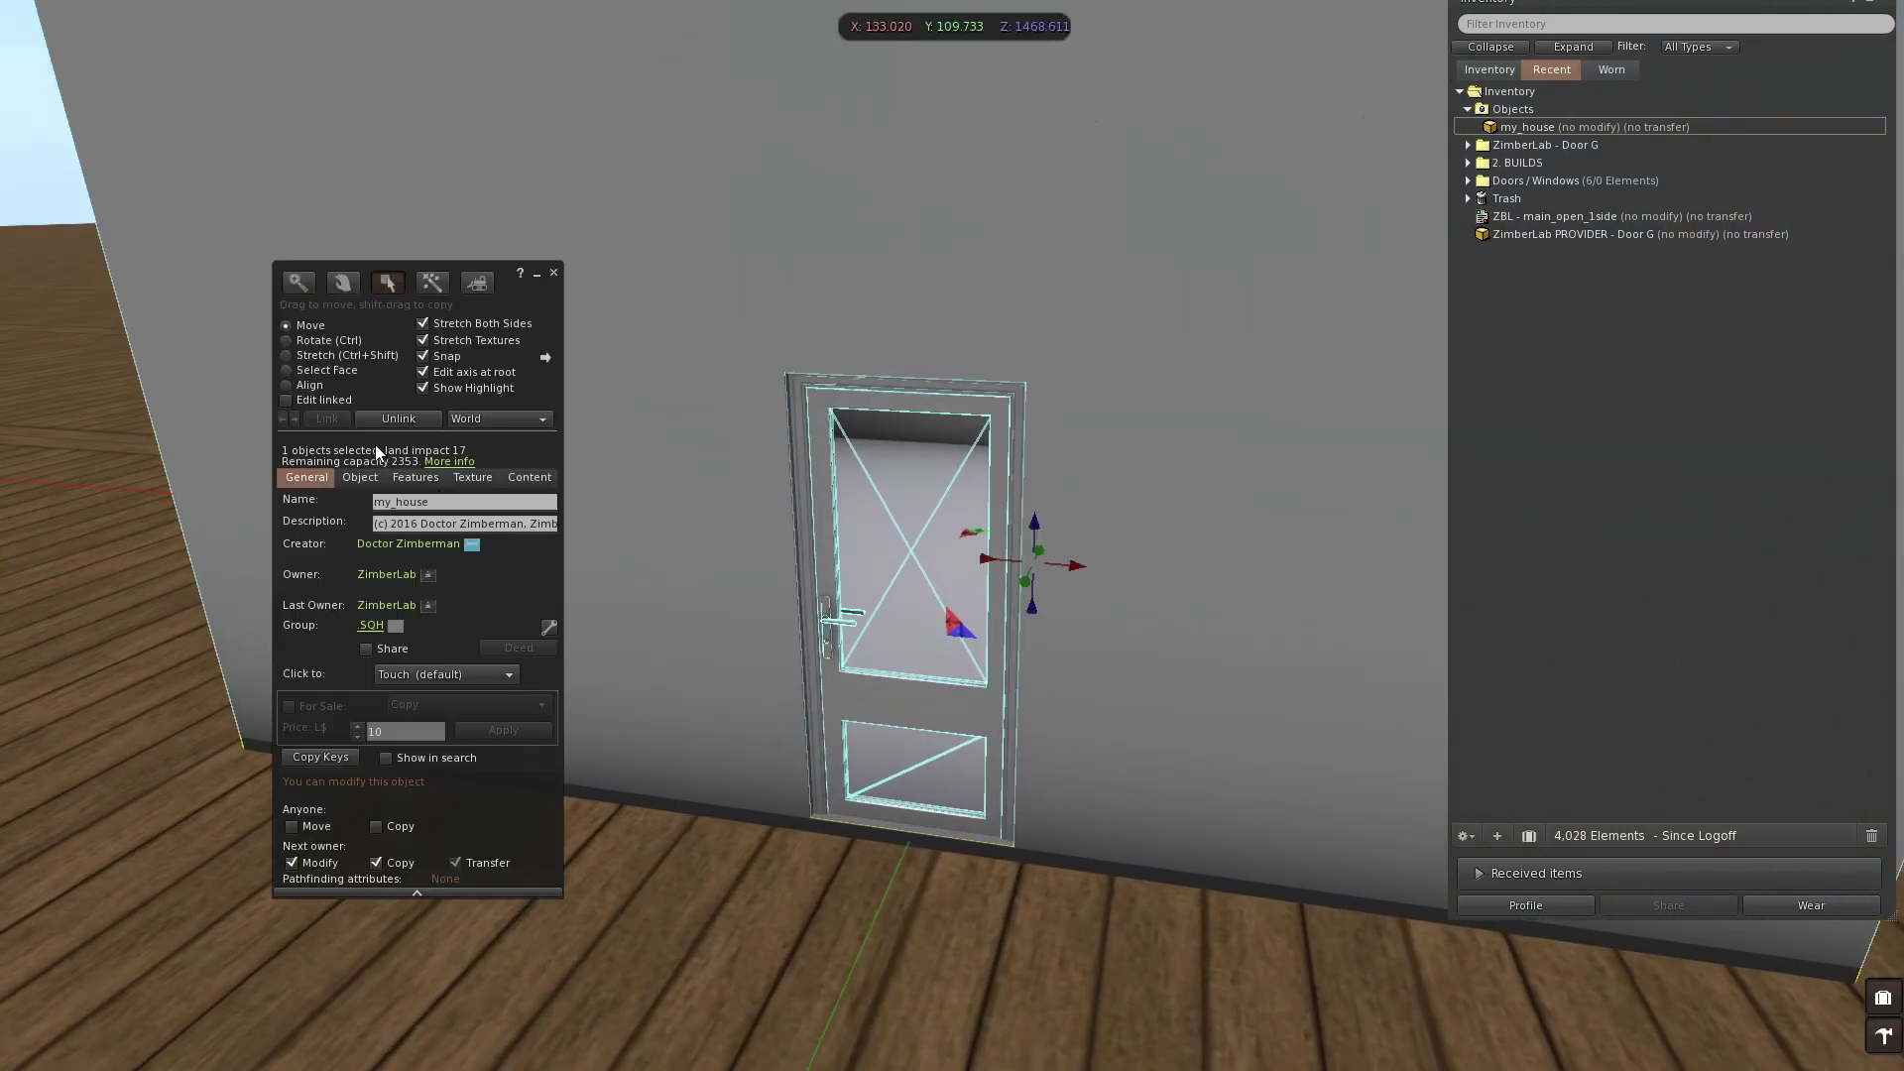
{"action": "left_click", "coordinate": [323, 402]}
{"action": "left_click", "coordinate": [929, 682]}
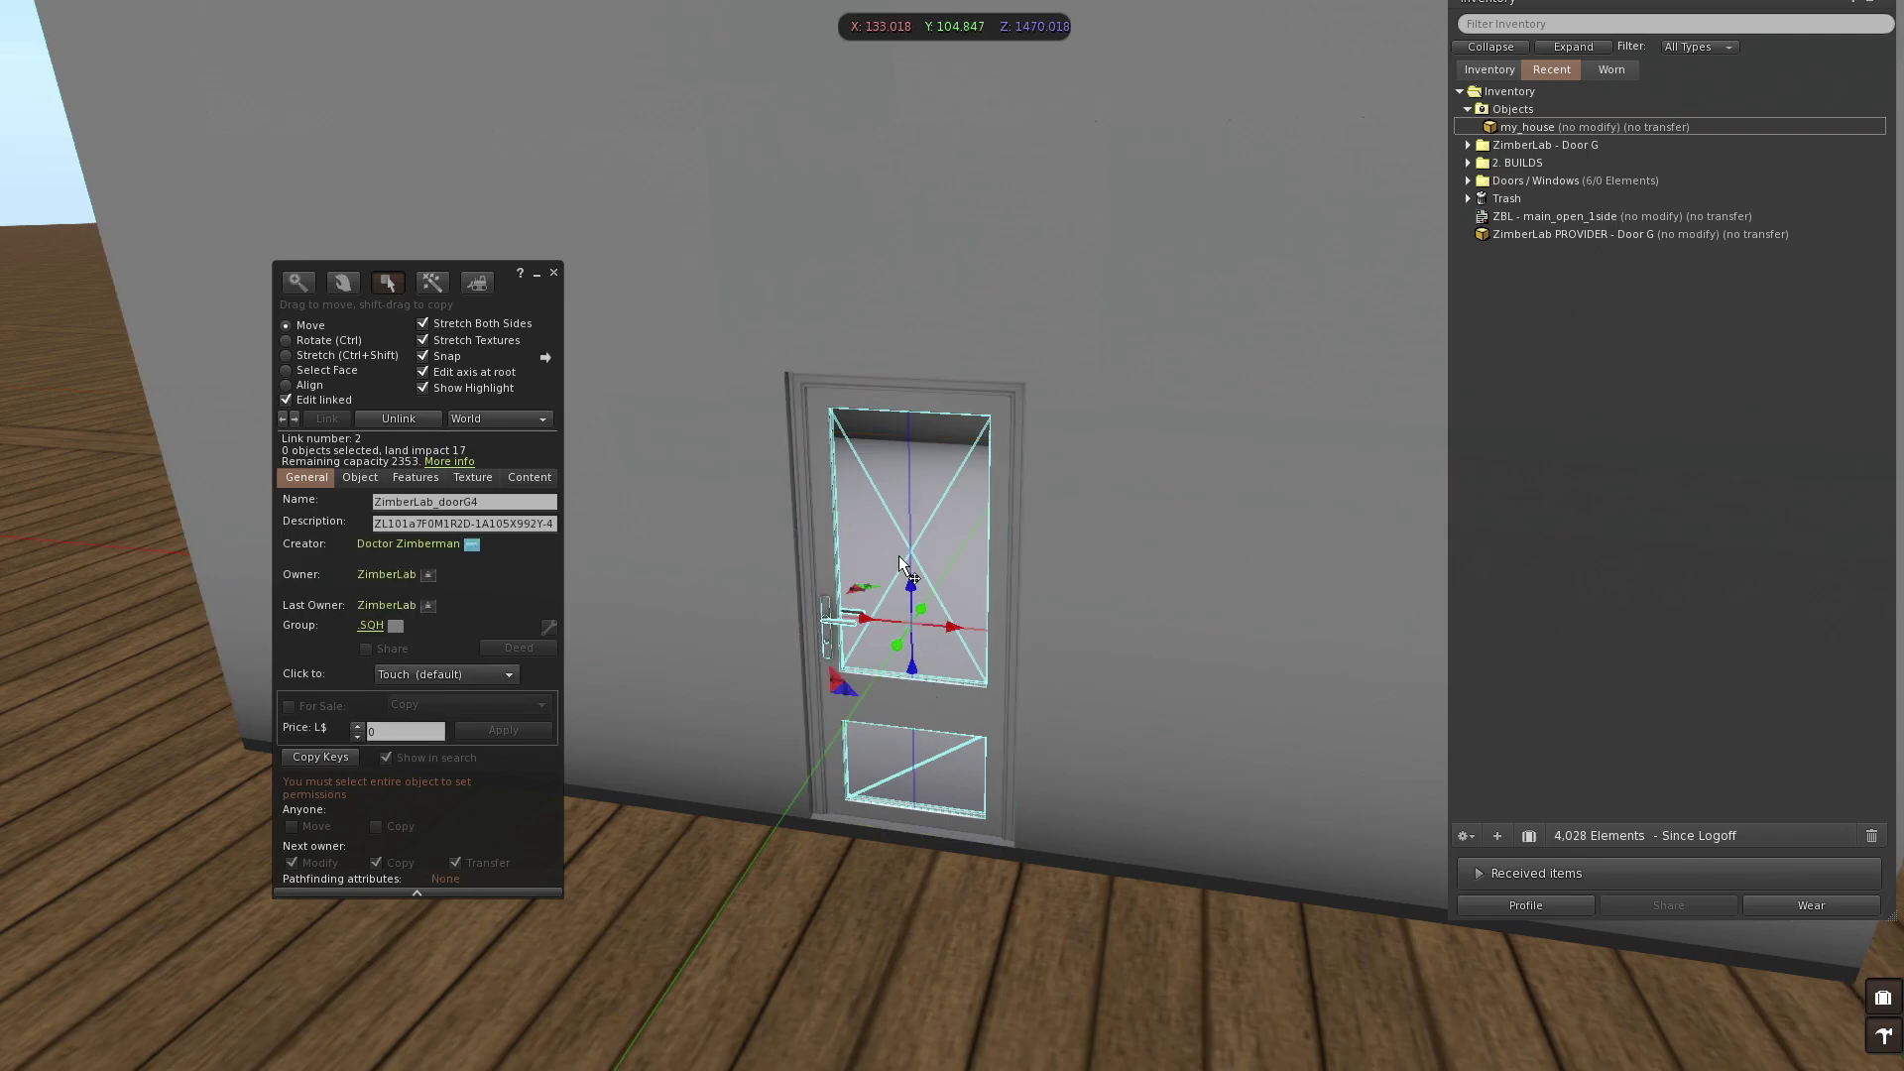
{"action": "left_click", "coordinate": [535, 478]}
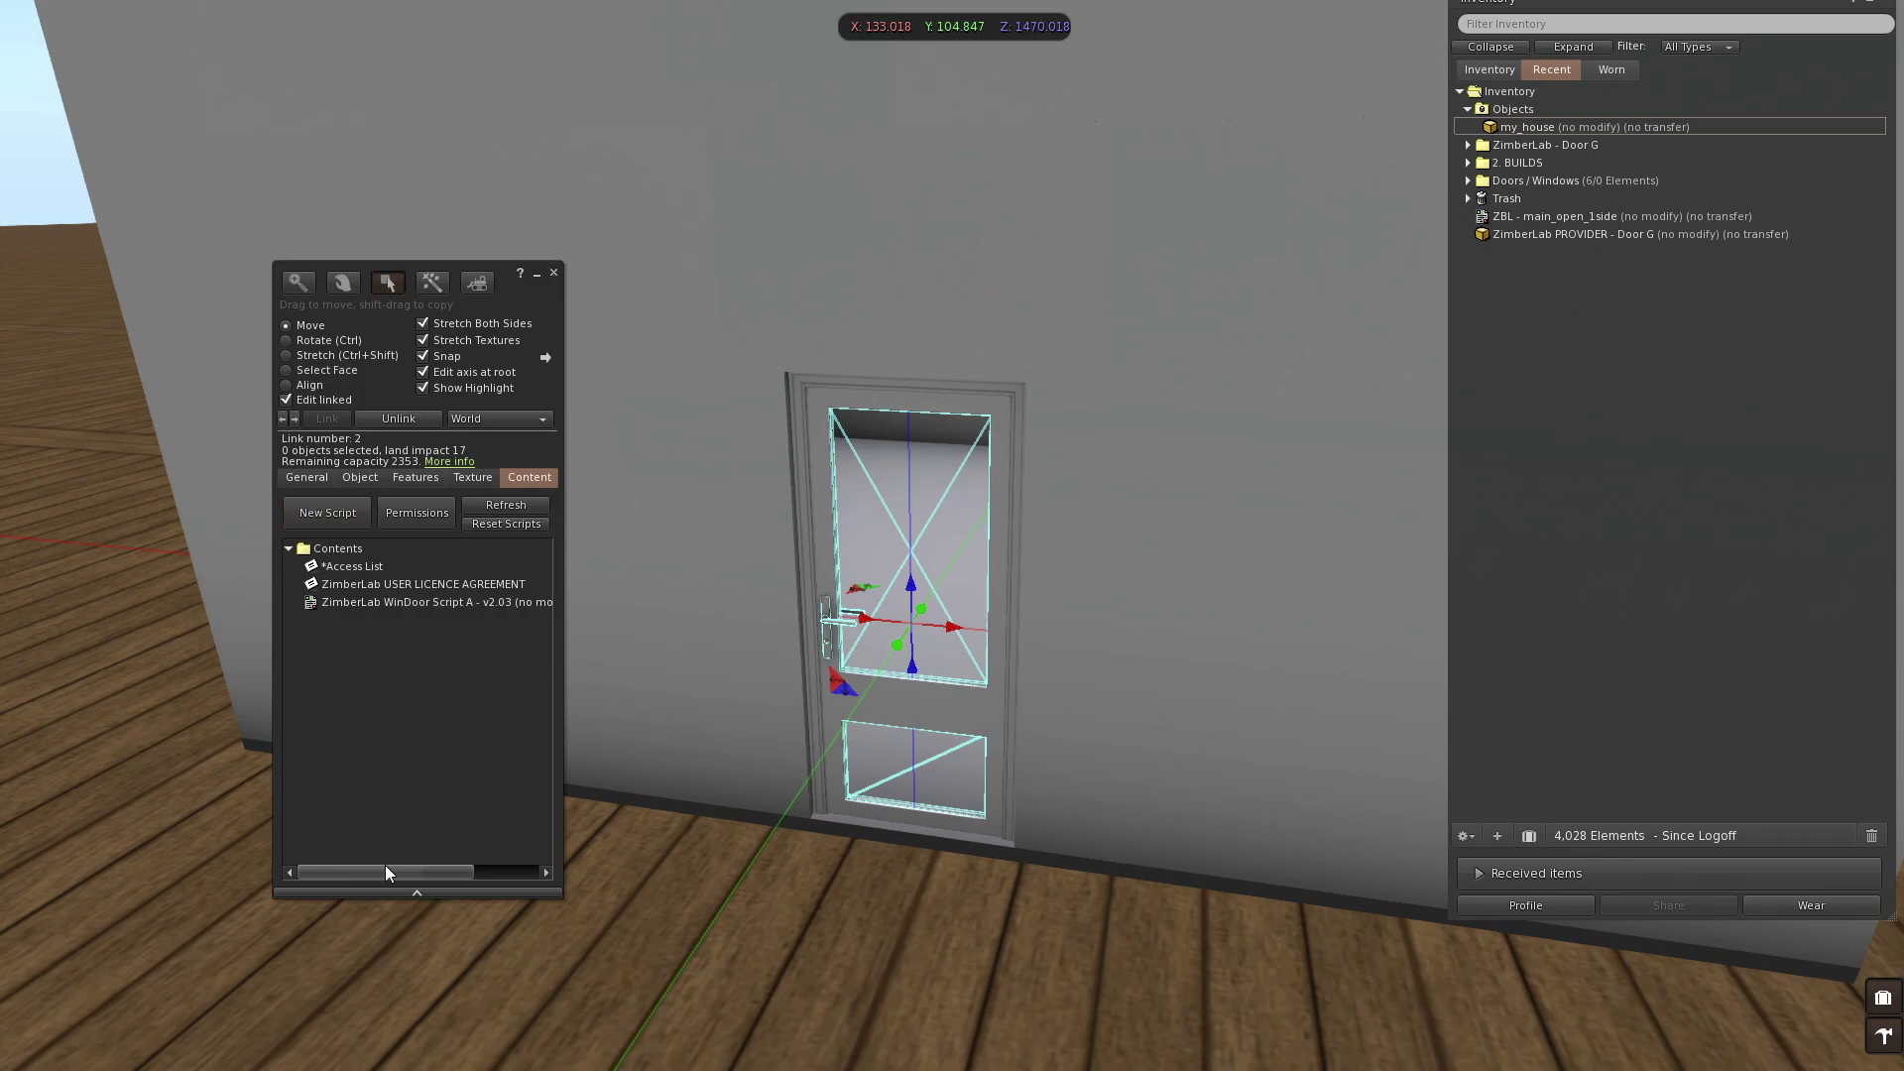
{"action": "left_click_drag", "start_coordinate": [385, 867], "coordinate": [493, 790]}
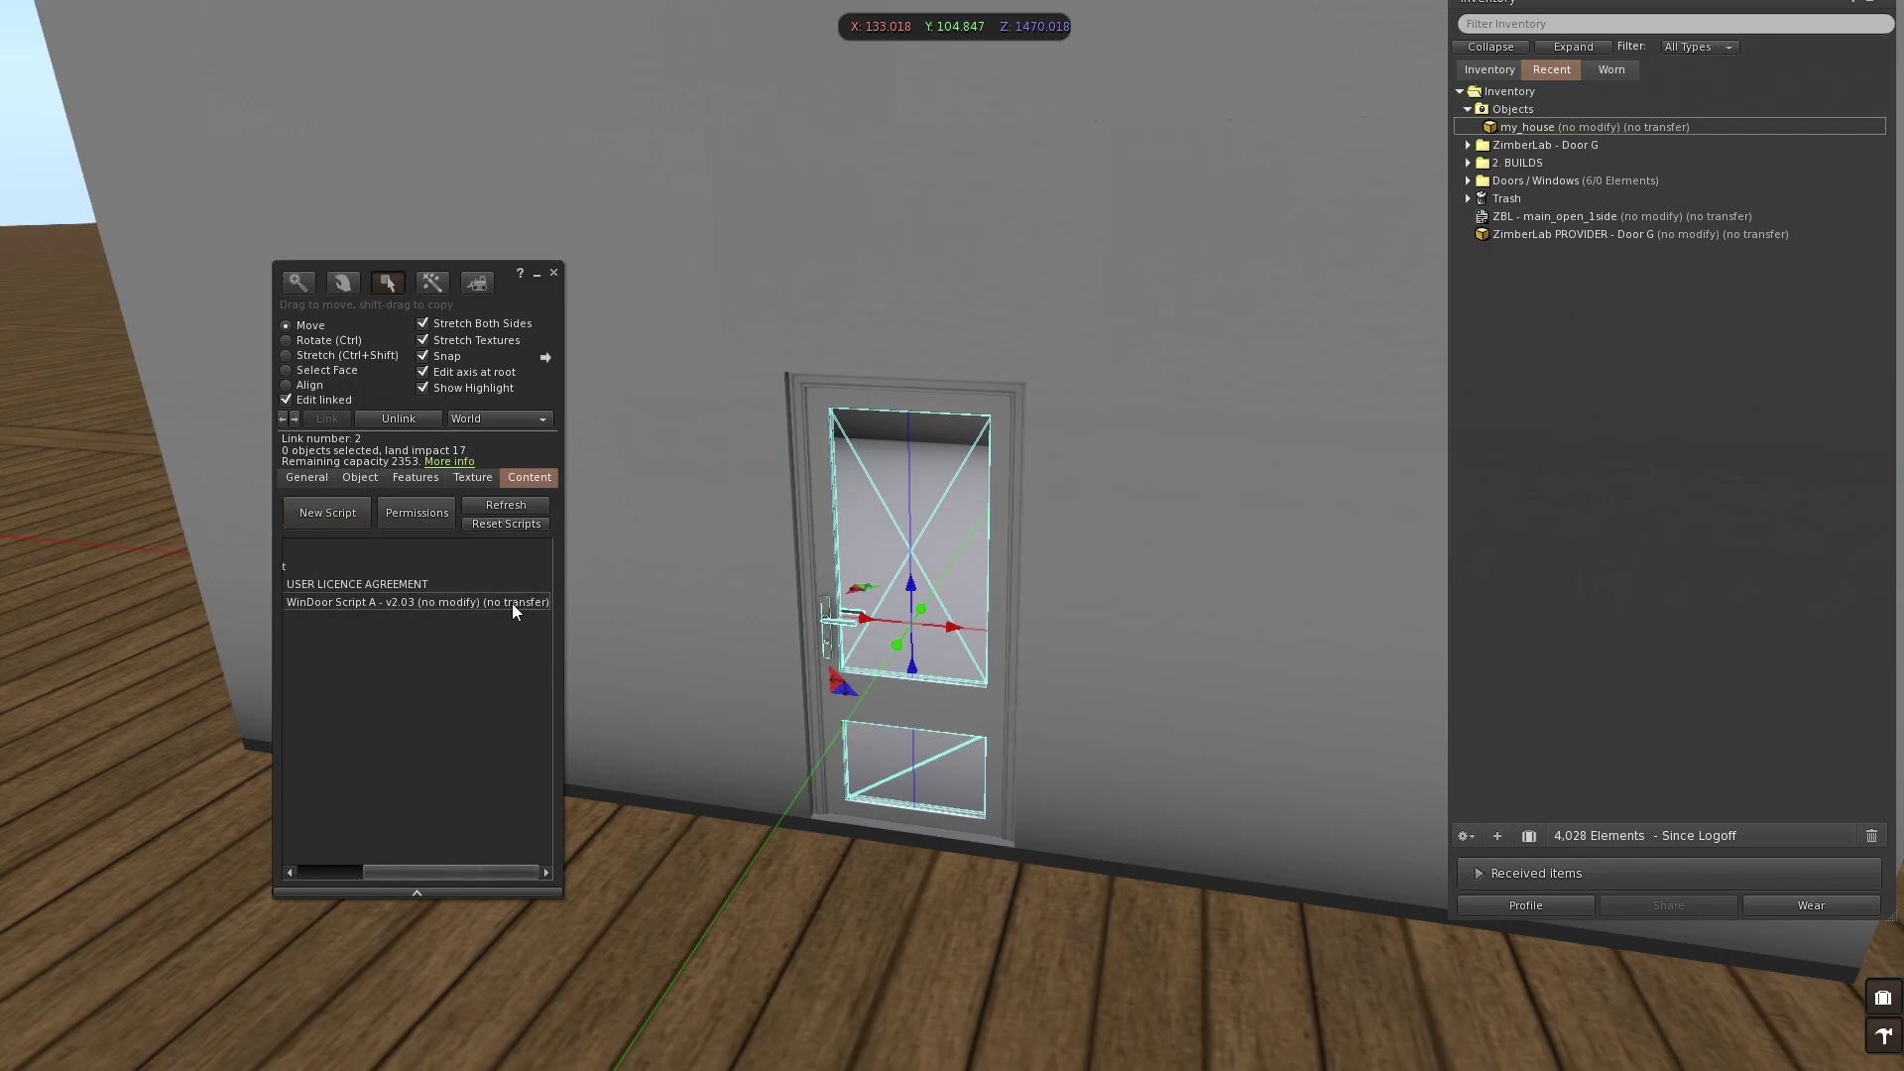
{"action": "left_click", "coordinate": [553, 274]}
{"action": "key", "text": "Escape"}
Step: Get the script folder from the ZimberLab Door Set box and expand the accepted ZBL - Door G - SCRIPT folder in the inventory
{"action": "left_click_drag", "start_coordinate": [1408, 605], "coordinate": [1145, 427], "text": "ctrl+alt+shift"}
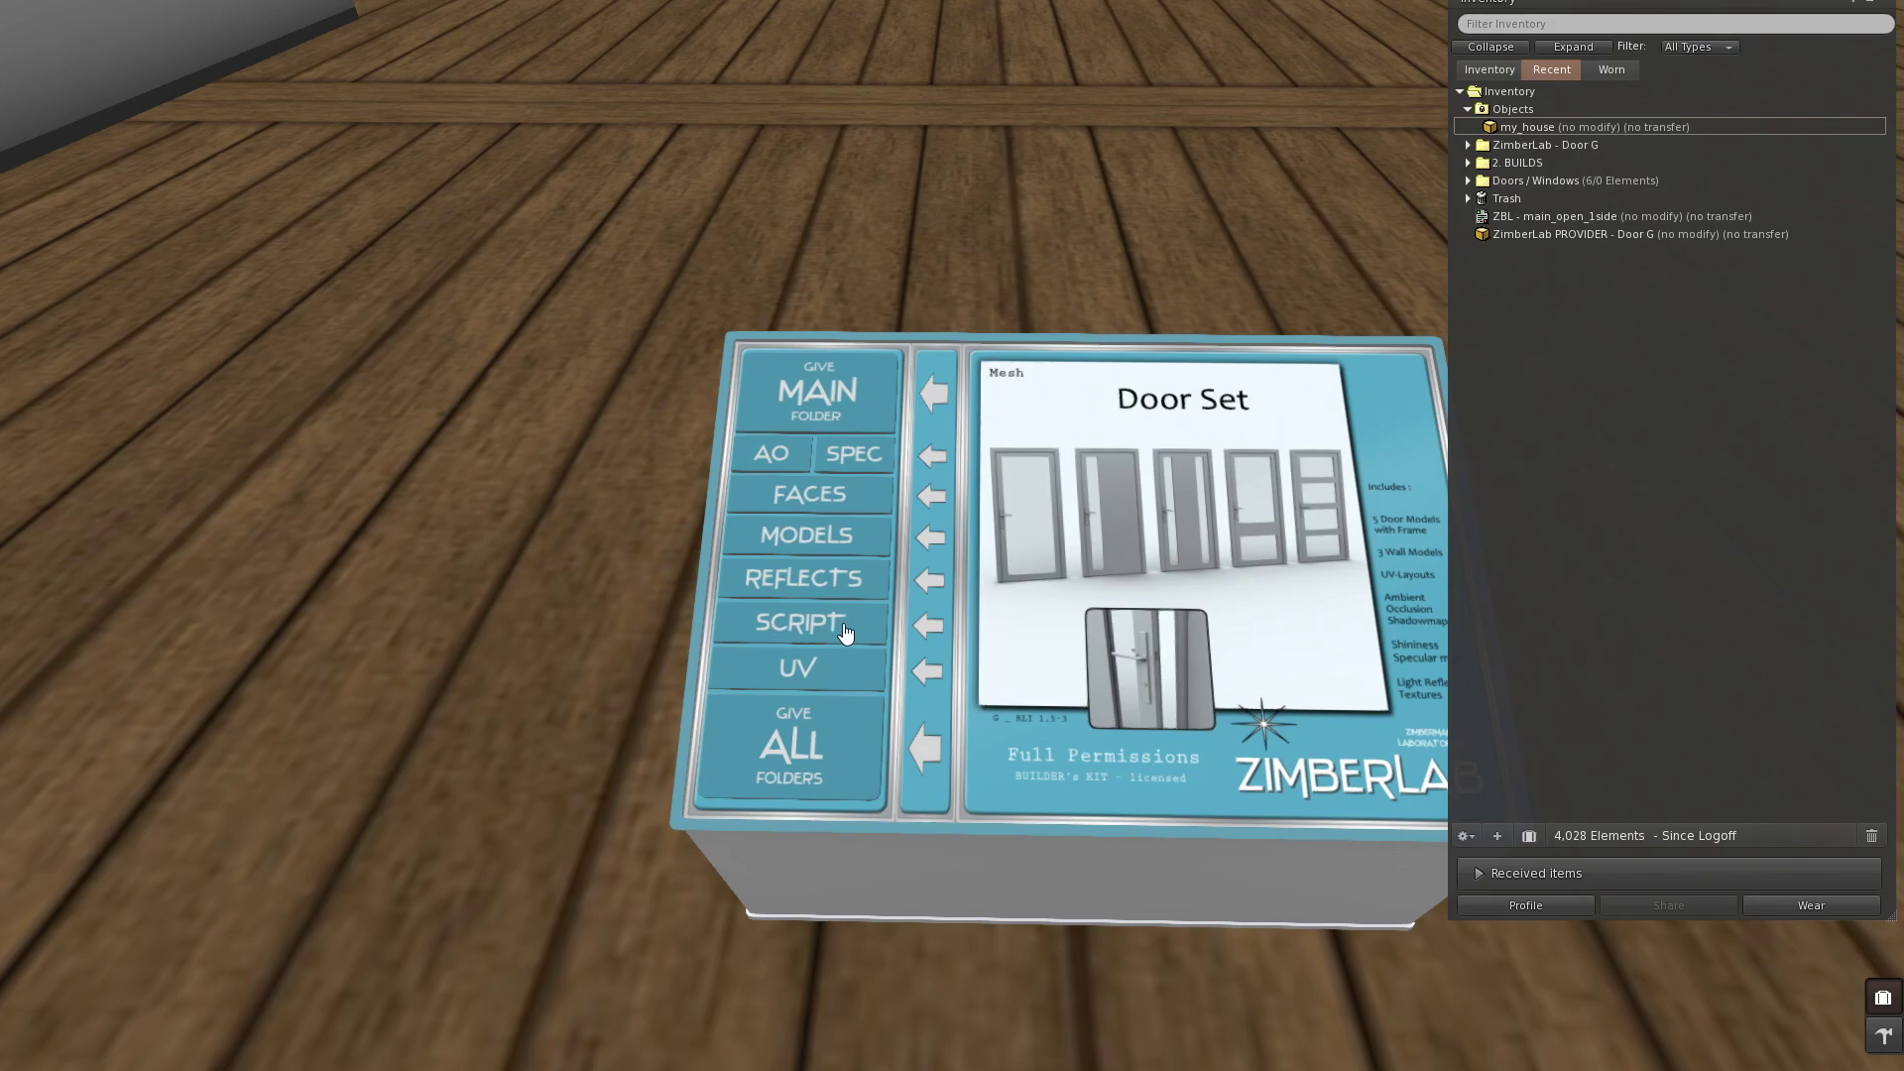
{"action": "left_click", "coordinate": [813, 629]}
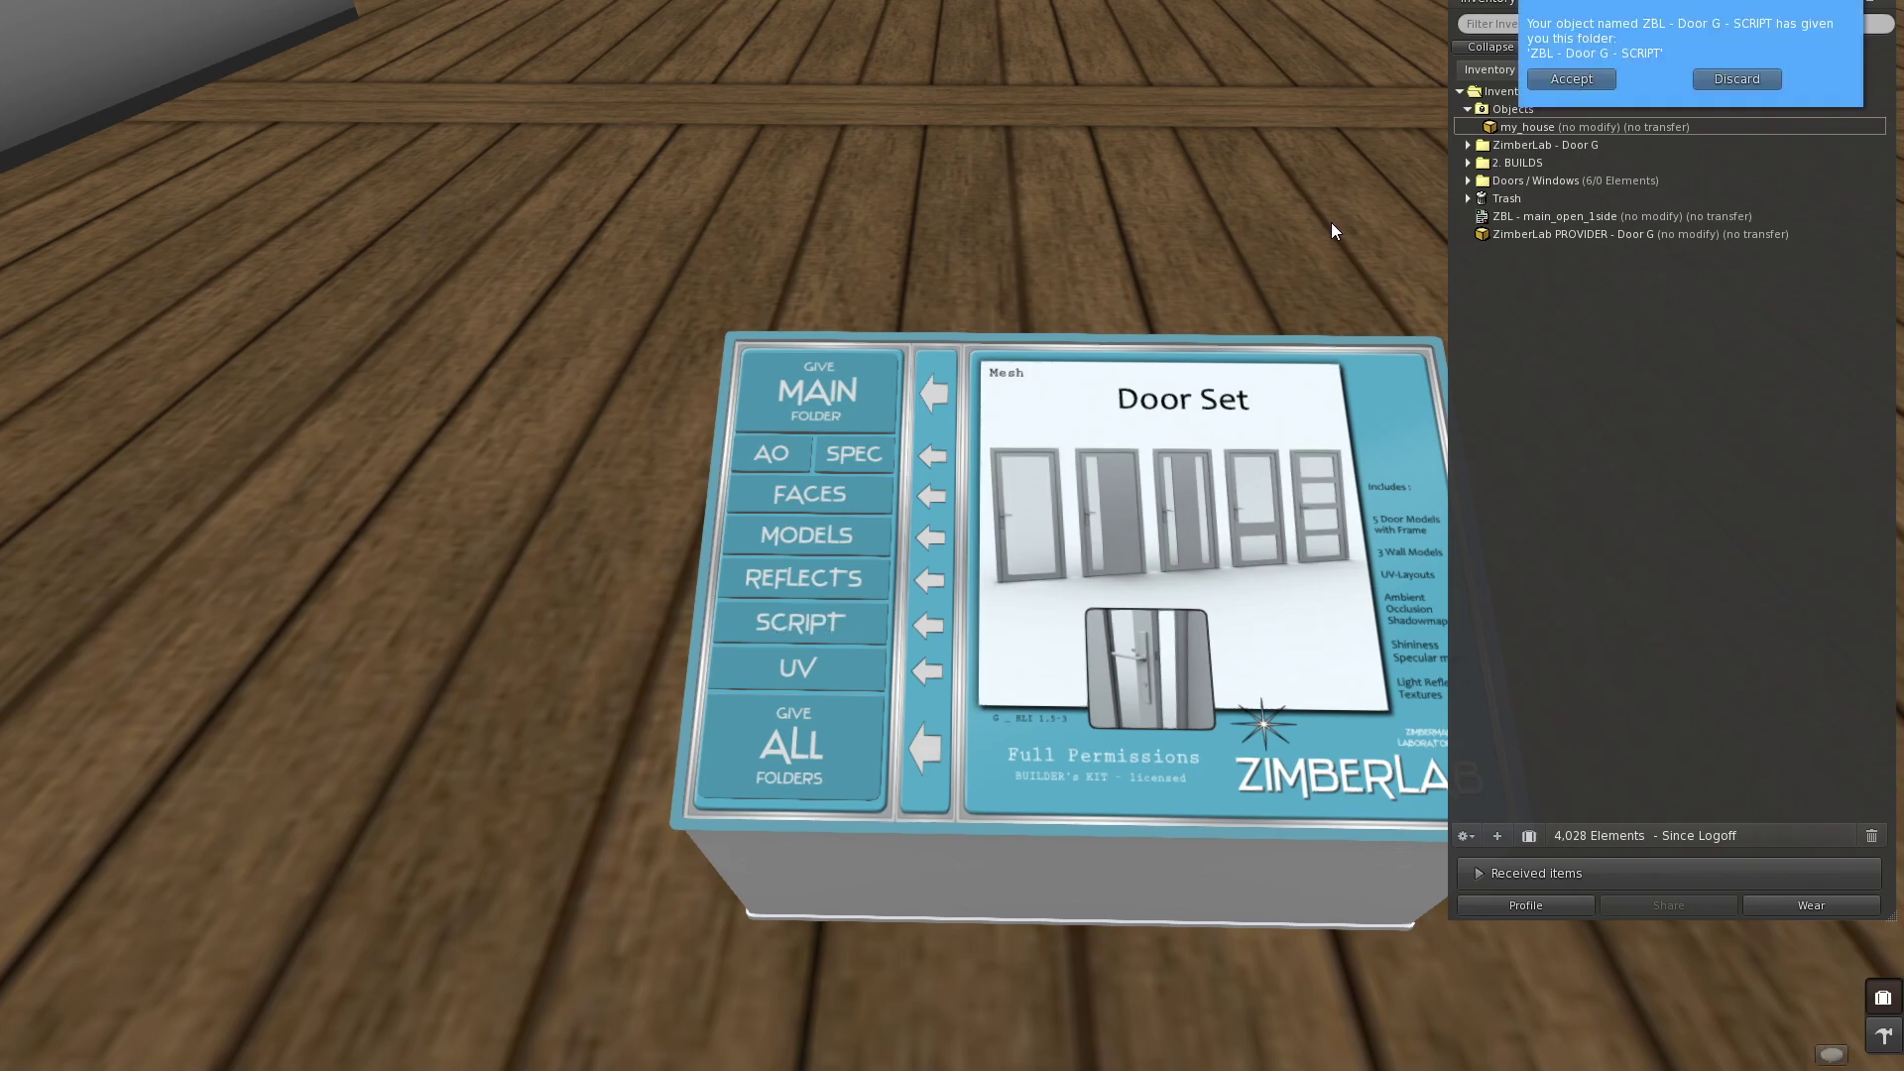
{"action": "left_click", "coordinate": [1584, 78]}
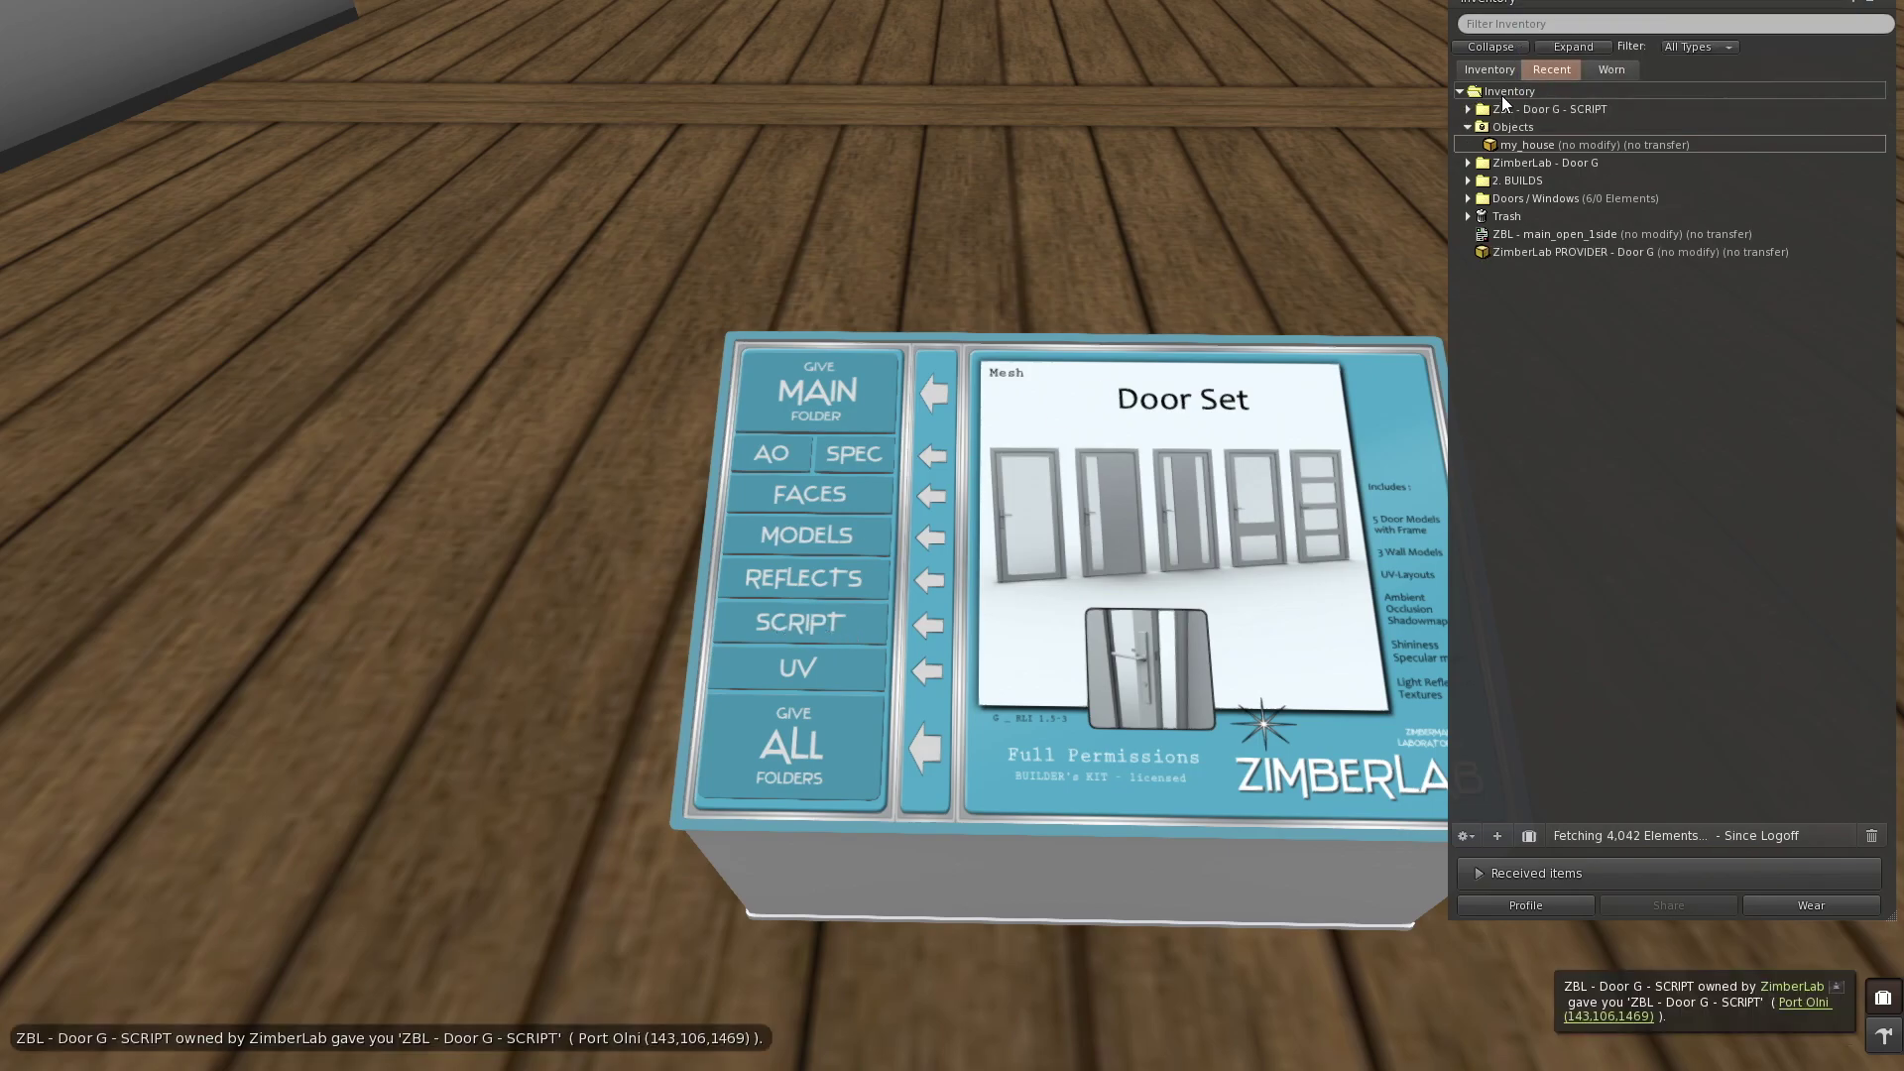
{"action": "left_click", "coordinate": [1467, 109]}
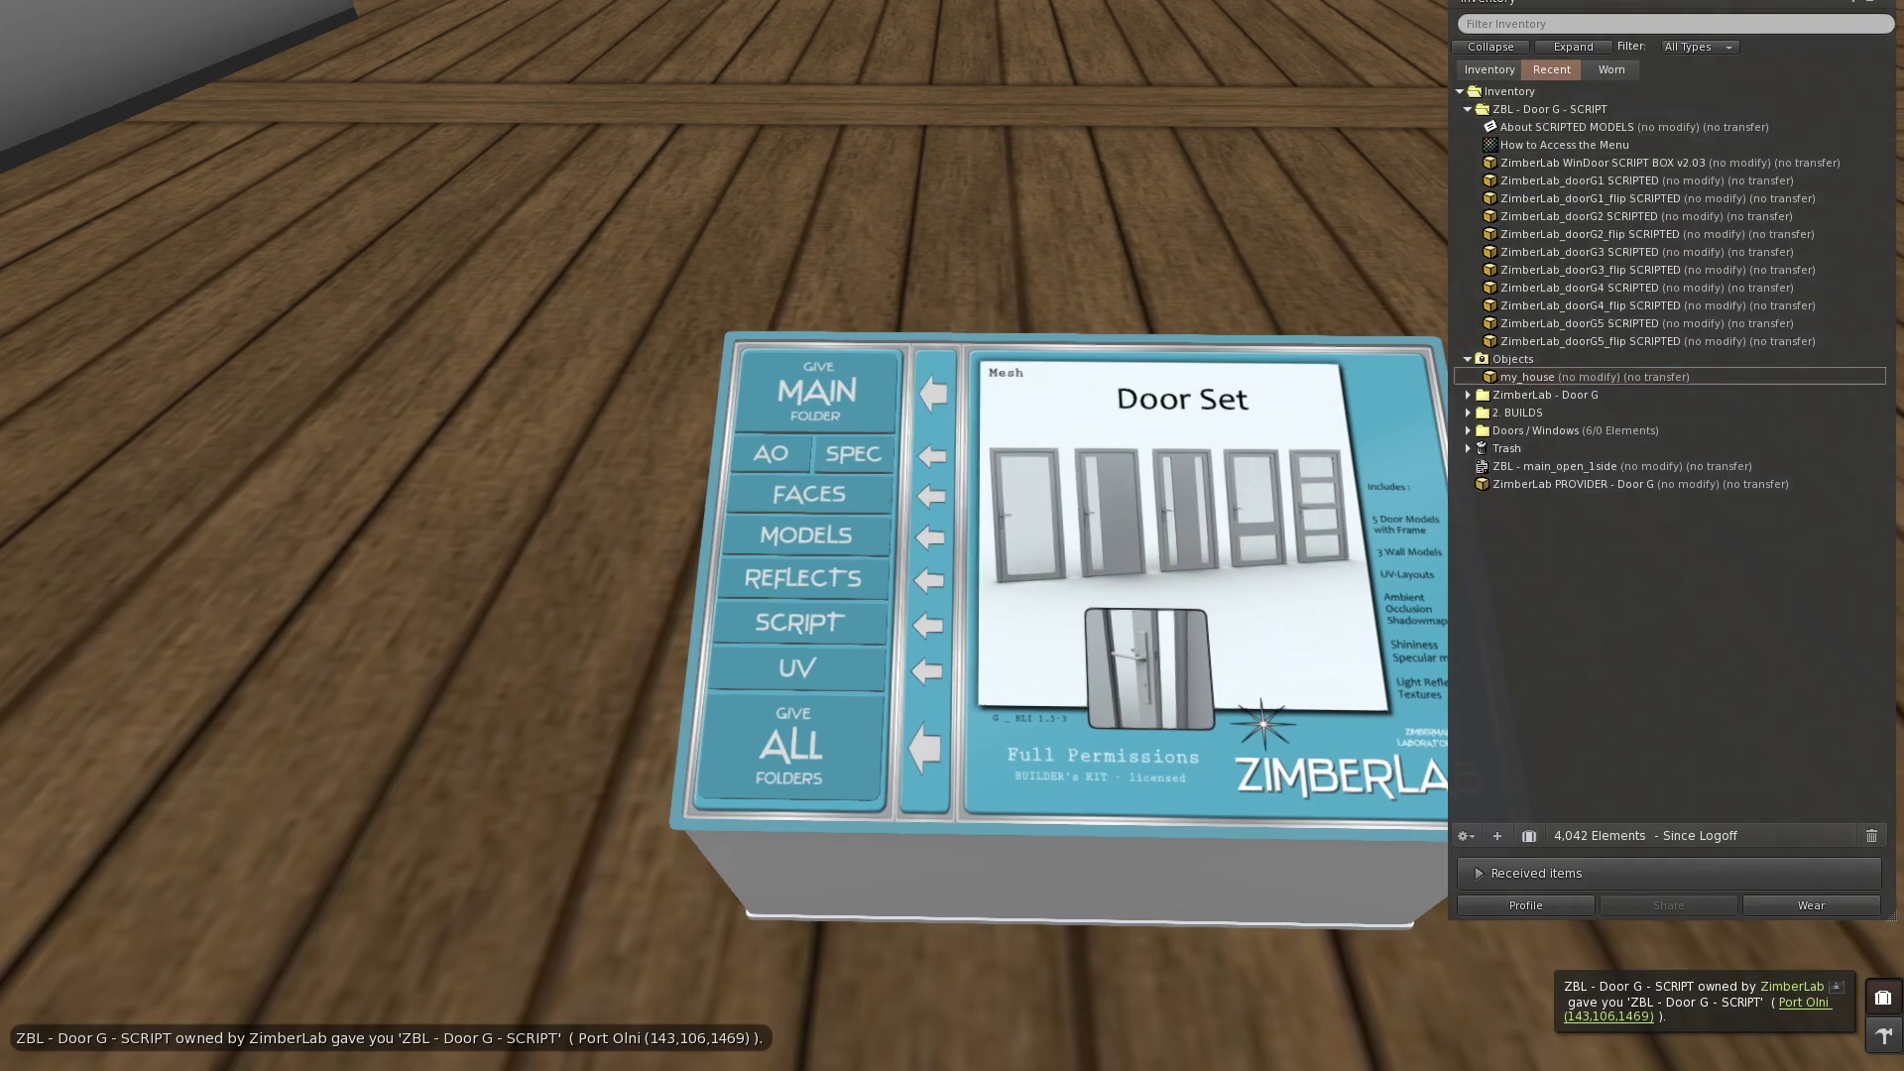
Step: Rez the ZimberLab WinDoor SCRIPT BOX v2.03 from the inventory onto the floor in front of the Door Set box
{"action": "key", "text": "Escape"}
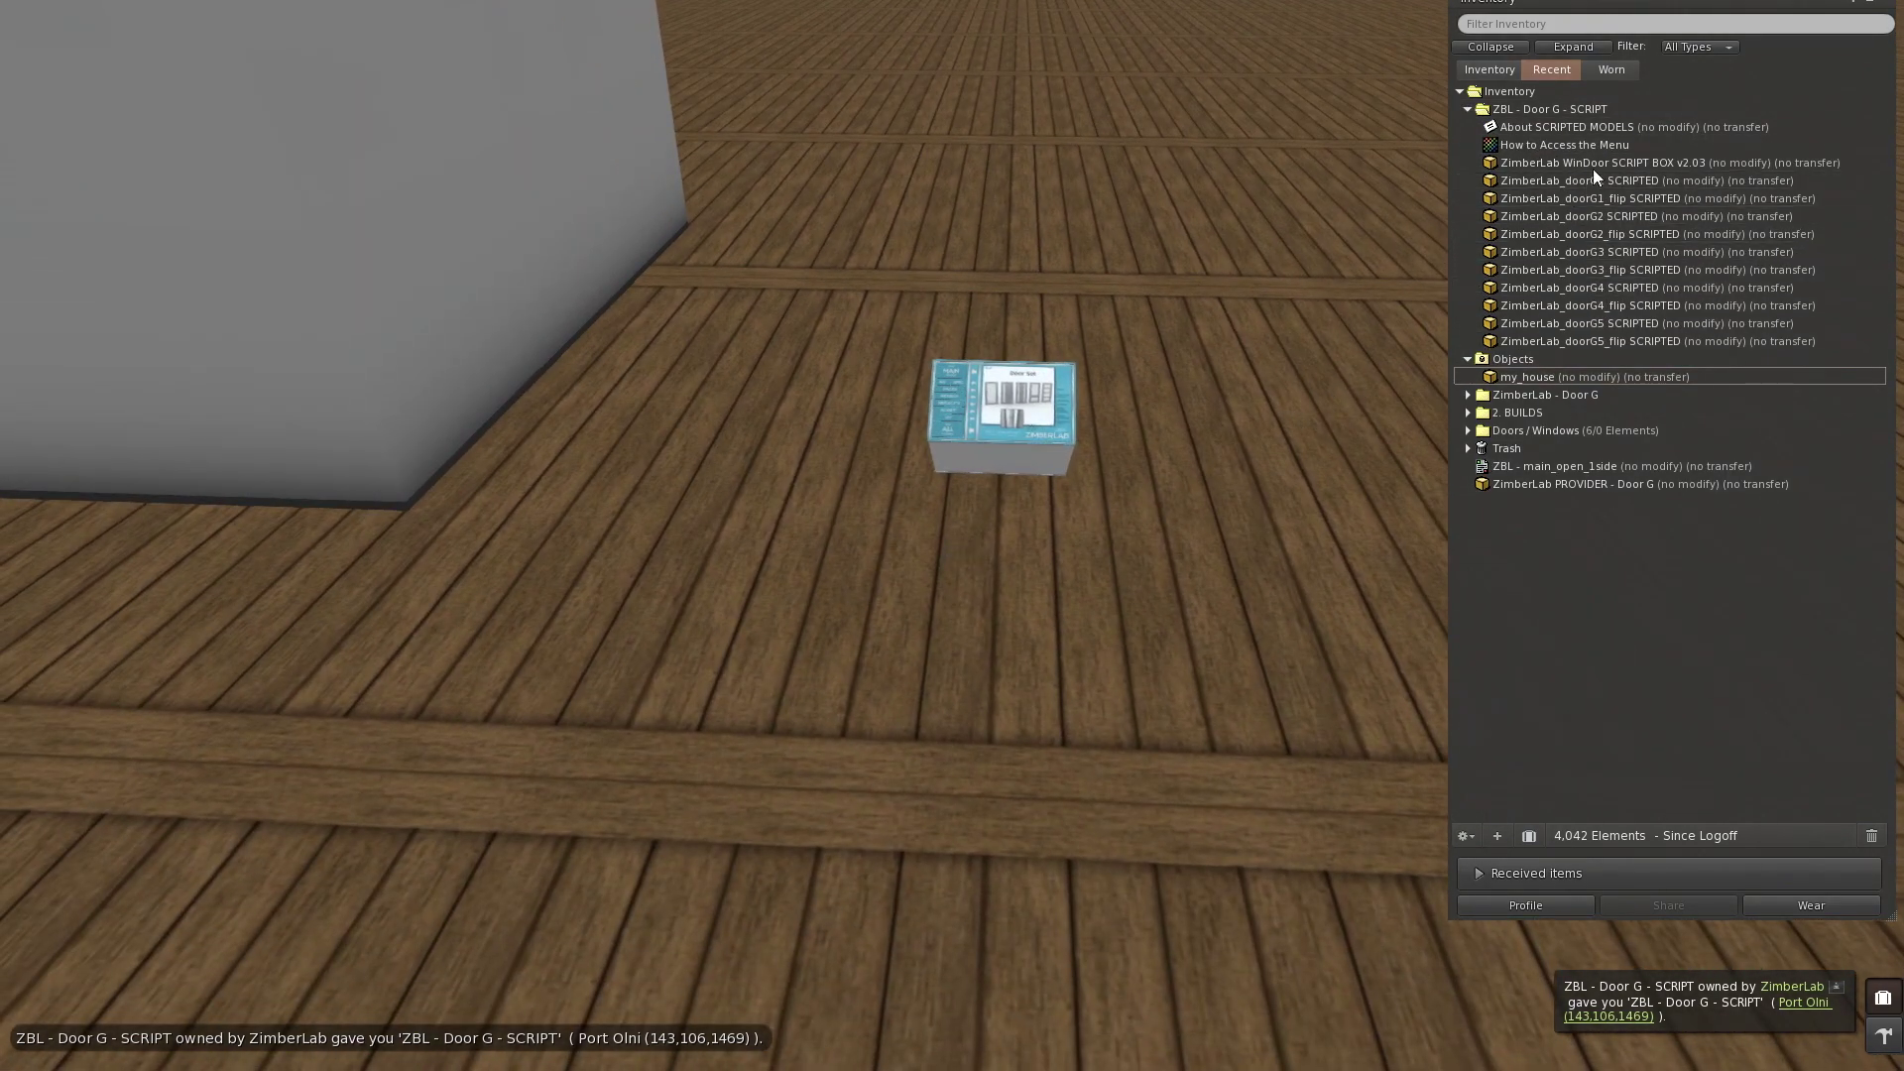
{"action": "left_click", "coordinate": [1593, 164]}
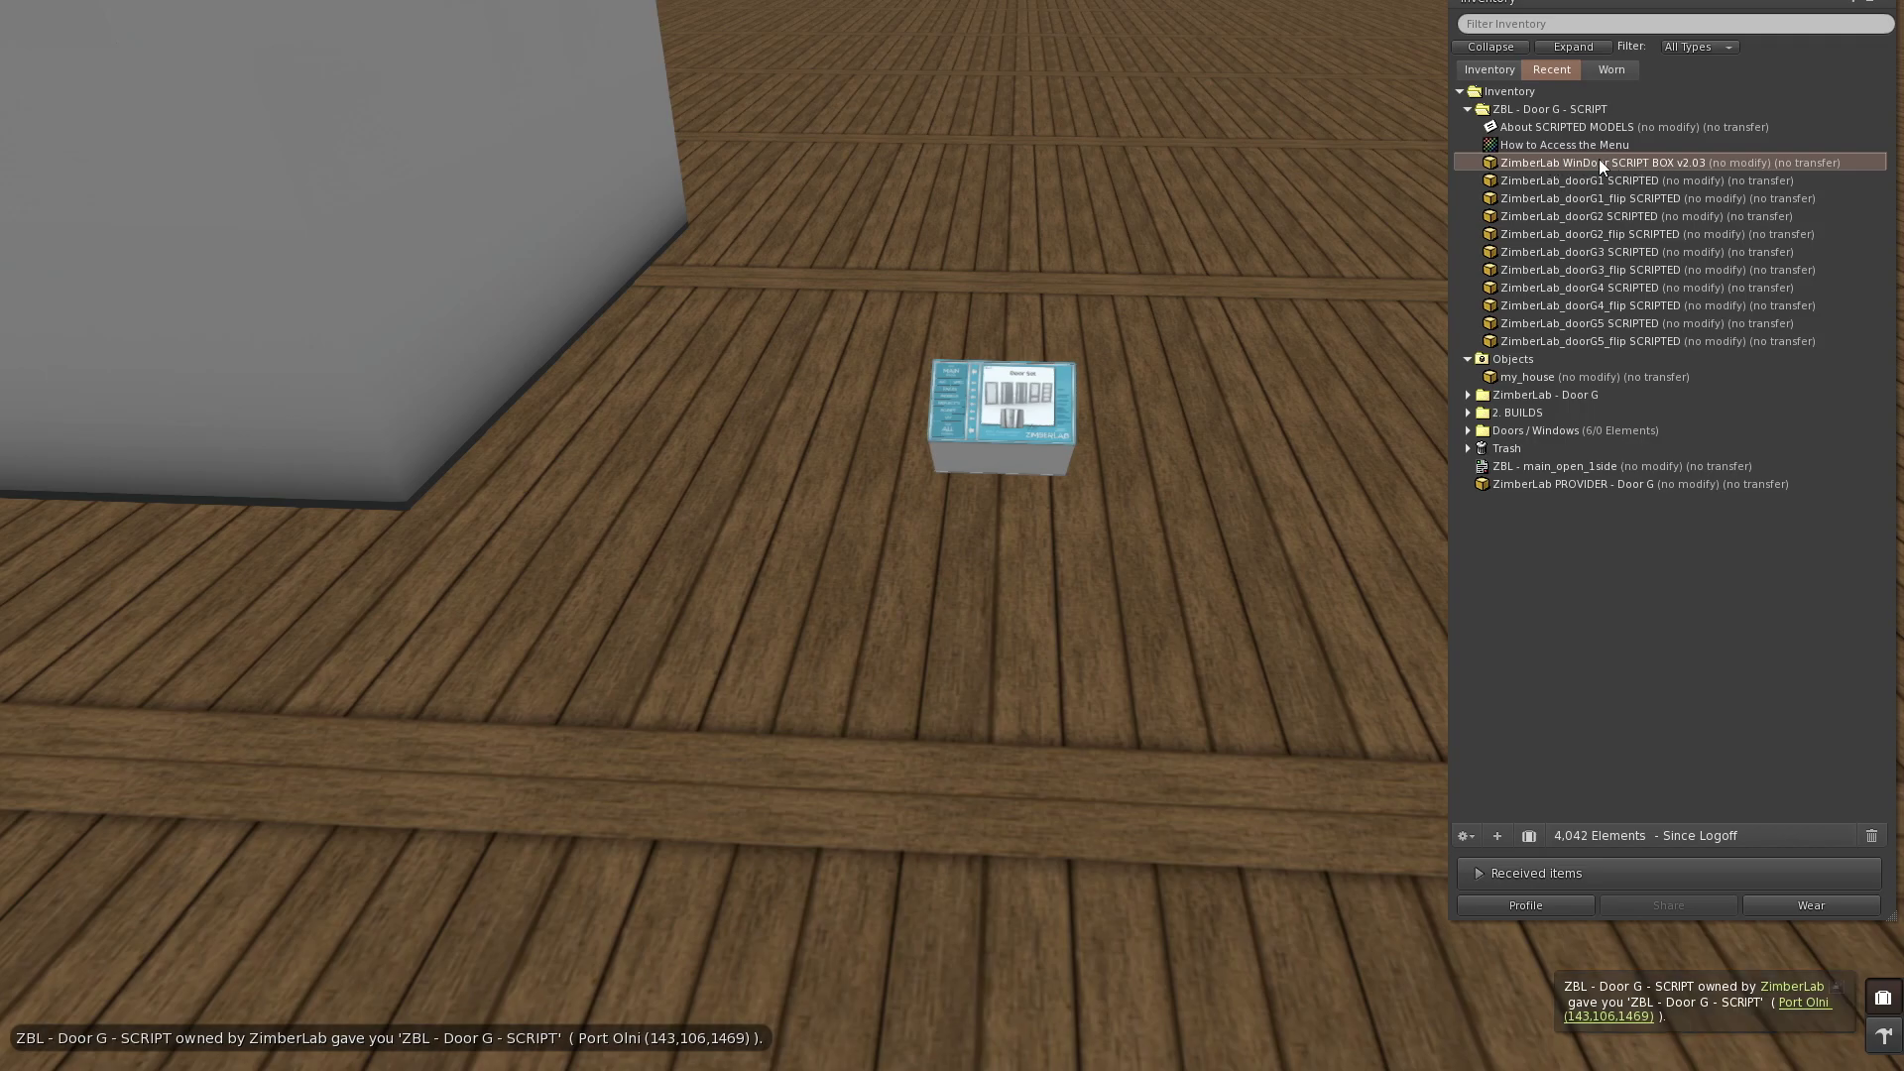
{"action": "left_click_drag", "start_coordinate": [1599, 159], "coordinate": [978, 753]}
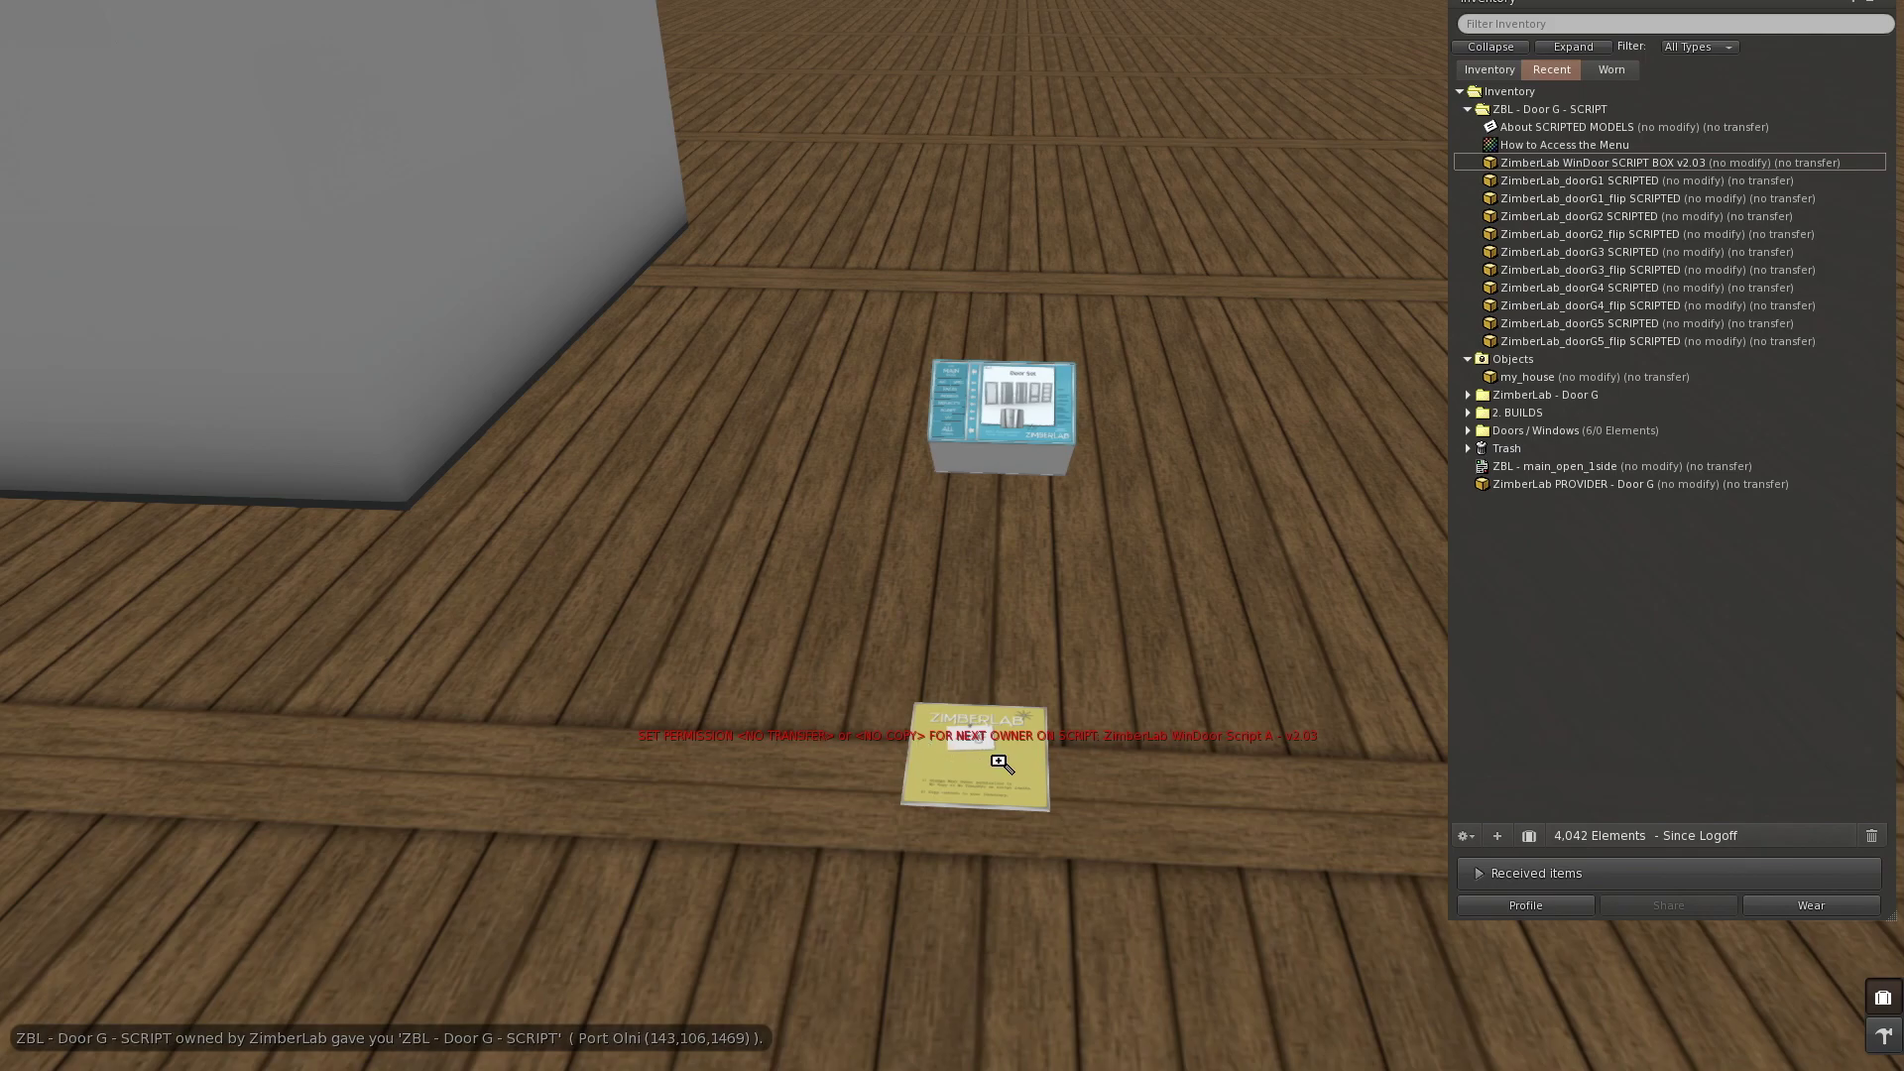
{"action": "left_click", "coordinate": [1001, 763], "text": "alt"}
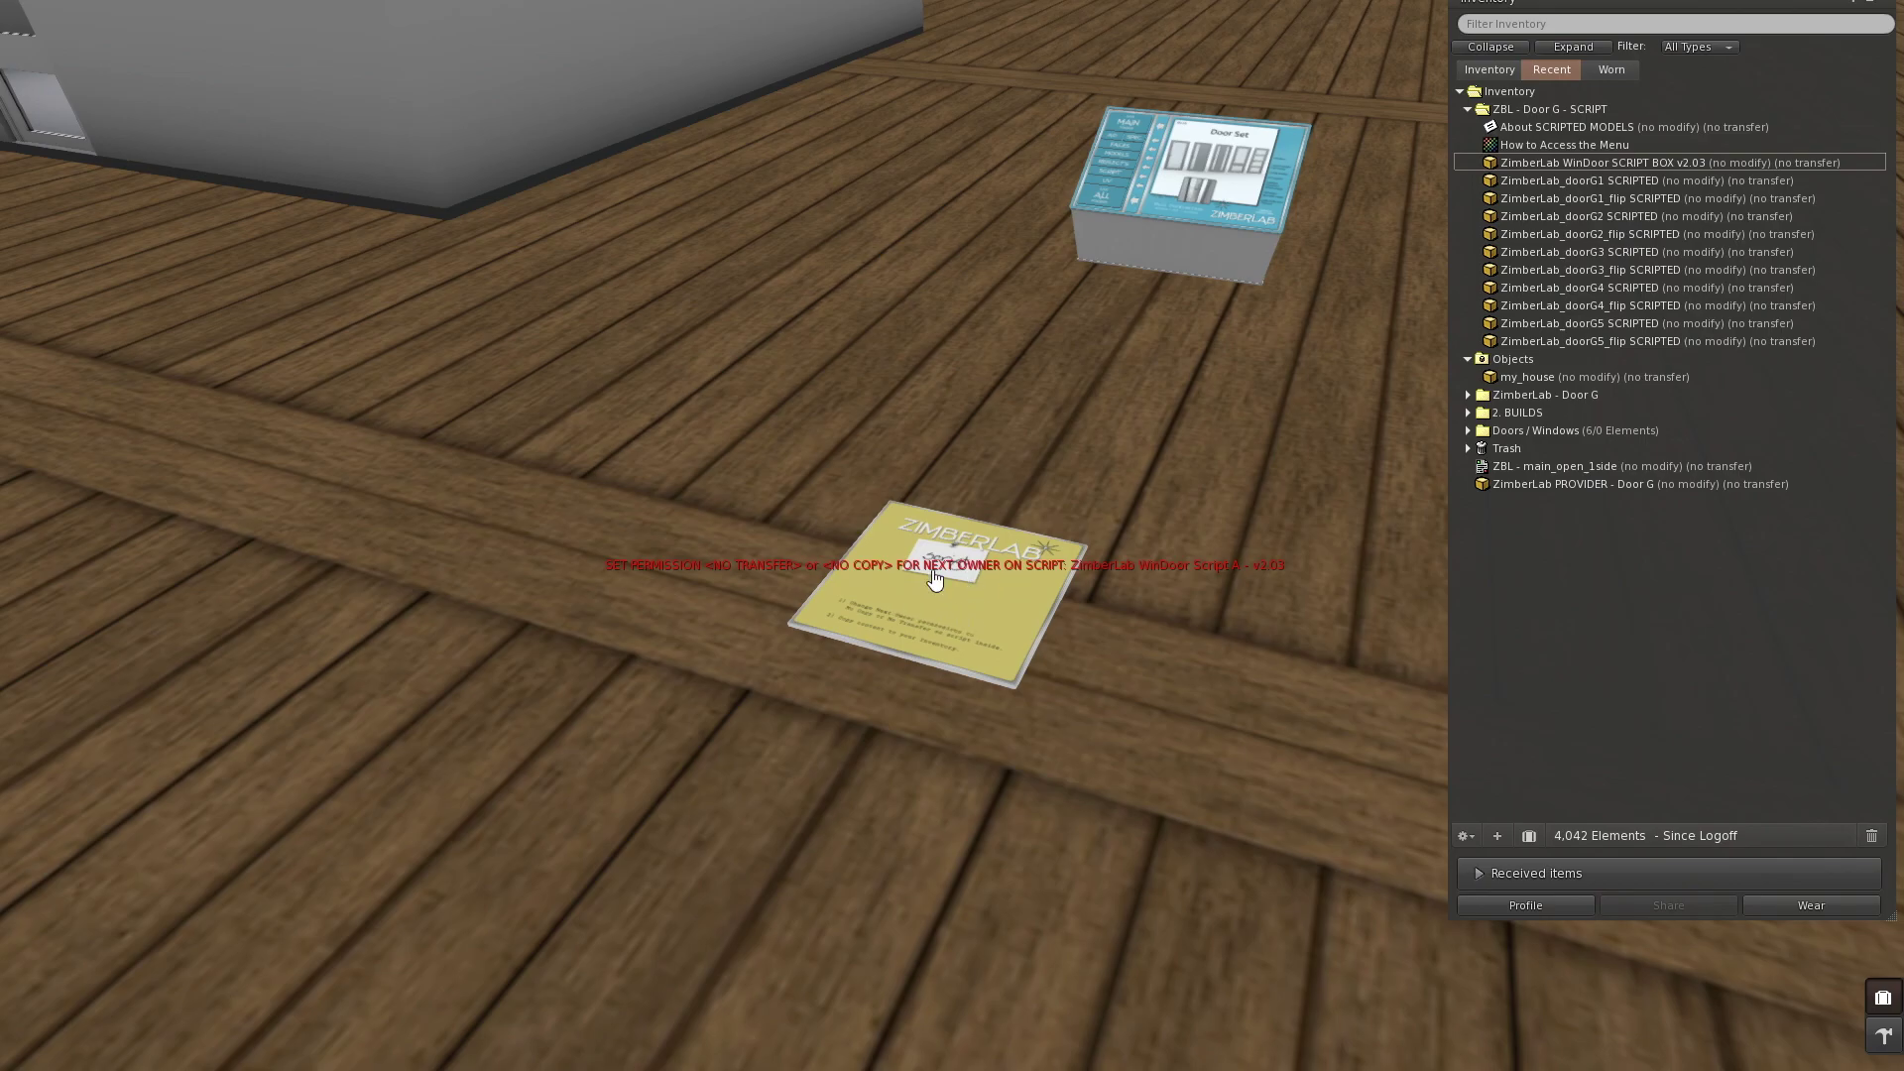
Step: Remove the next owner's Transfer permission from the ZimberLab WinDoor Script A - v2.03 inside the yellow script box
{"action": "right_click", "coordinate": [975, 599]}
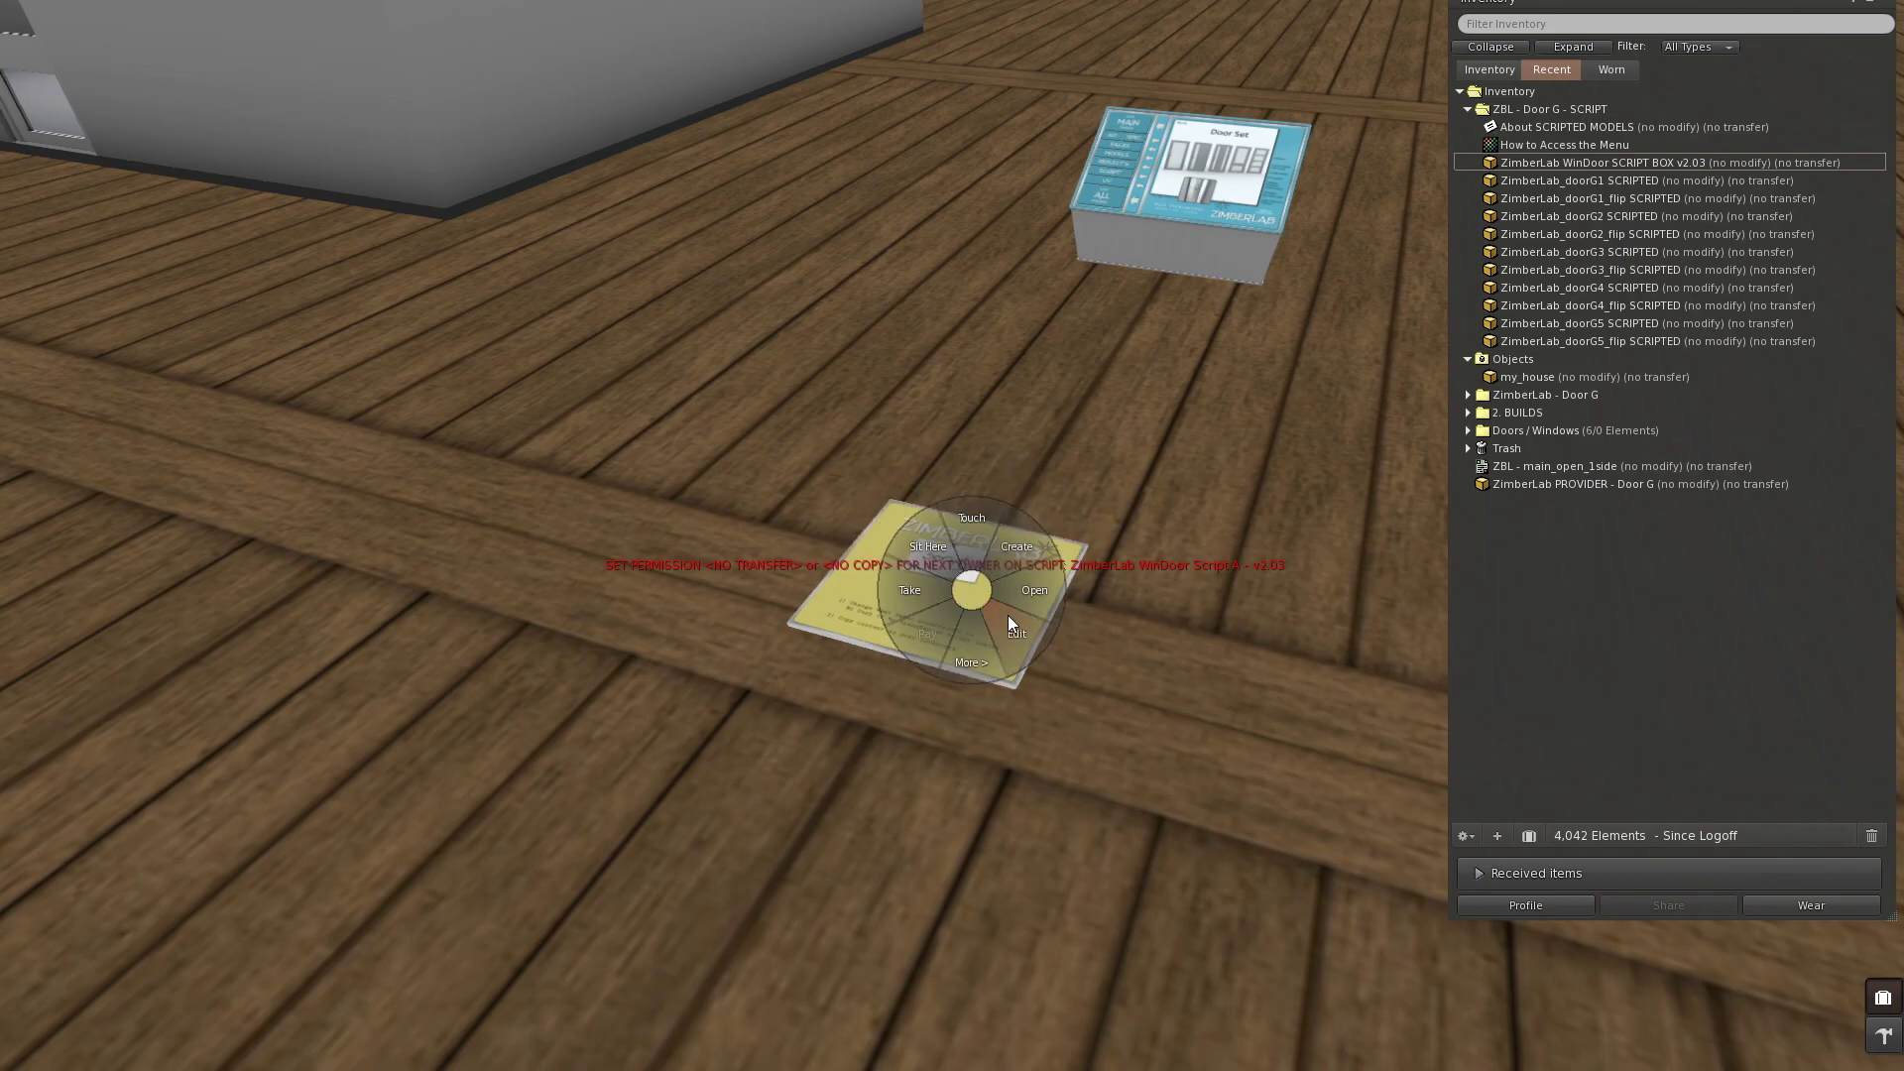
{"action": "left_click", "coordinate": [1007, 615]}
{"action": "left_click", "coordinate": [507, 502]}
{"action": "left_click_drag", "start_coordinate": [520, 447], "coordinate": [656, 311]}
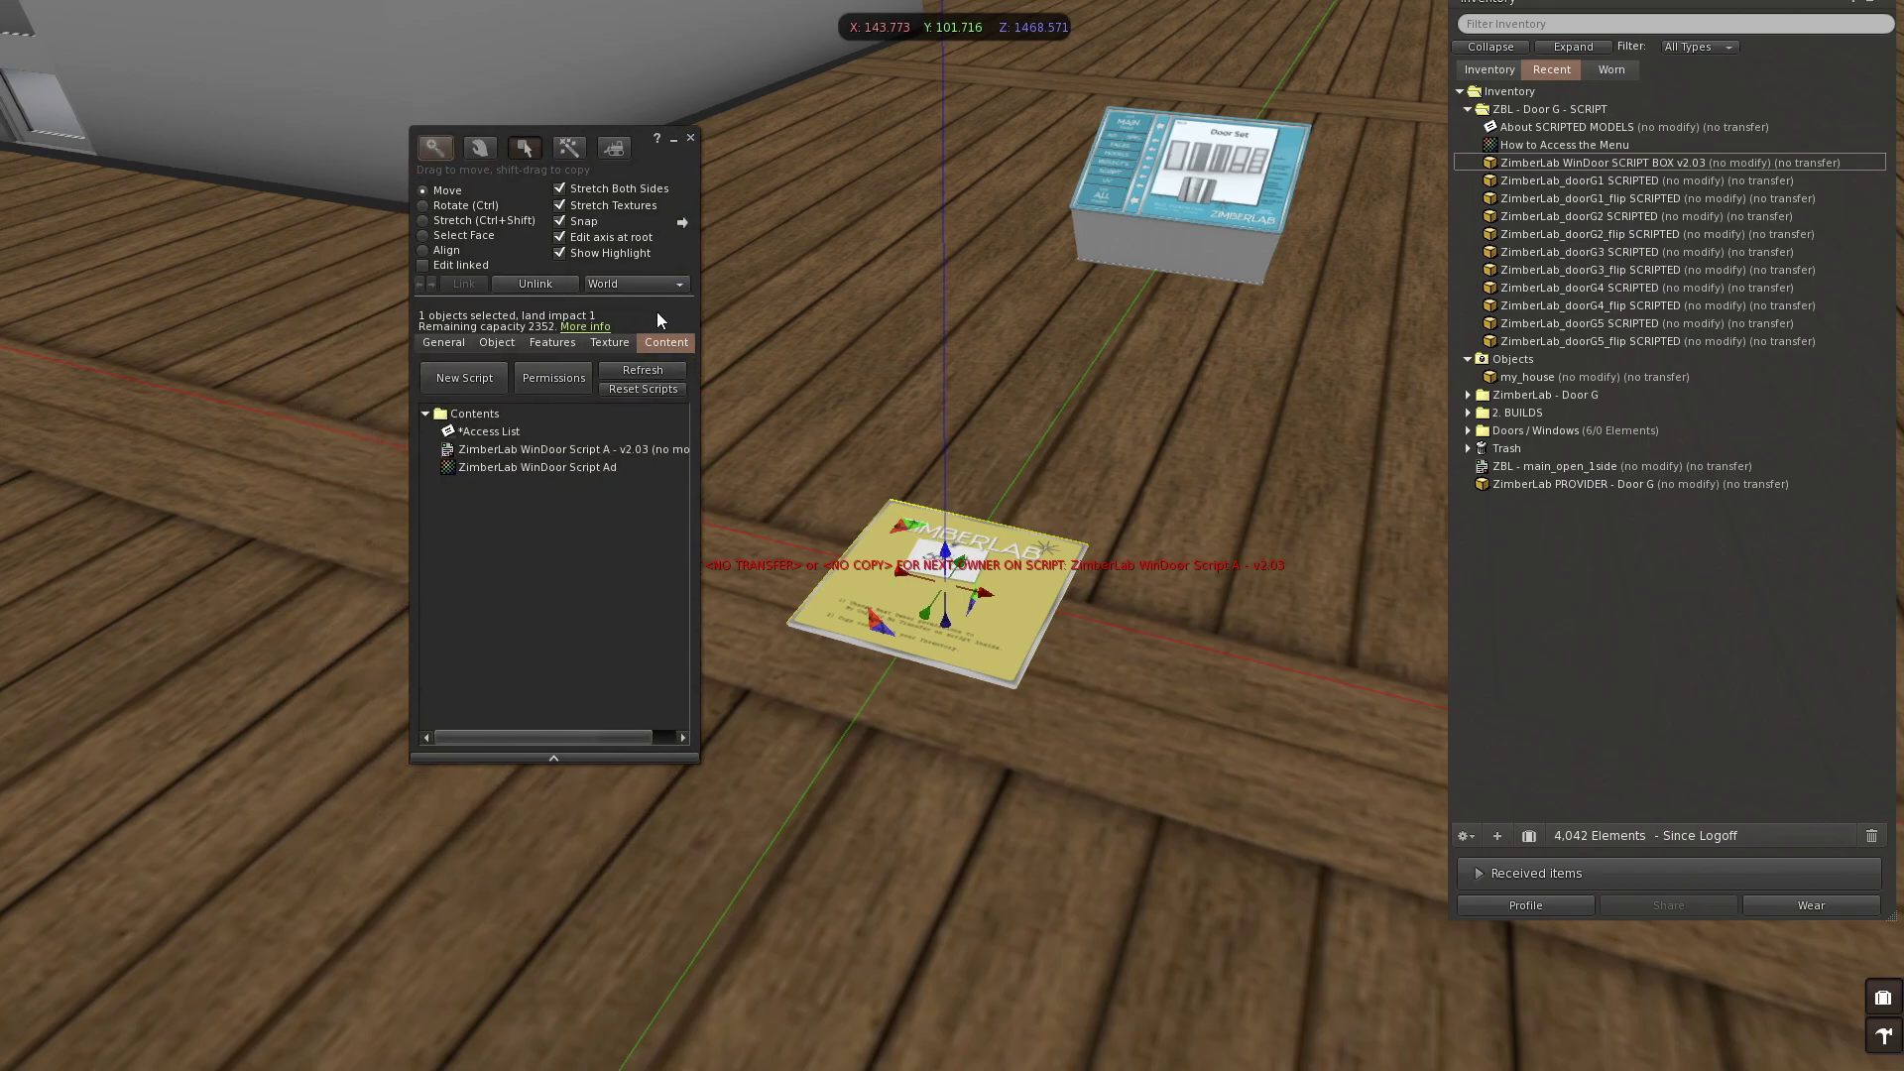
{"action": "left_click", "coordinate": [524, 450]}
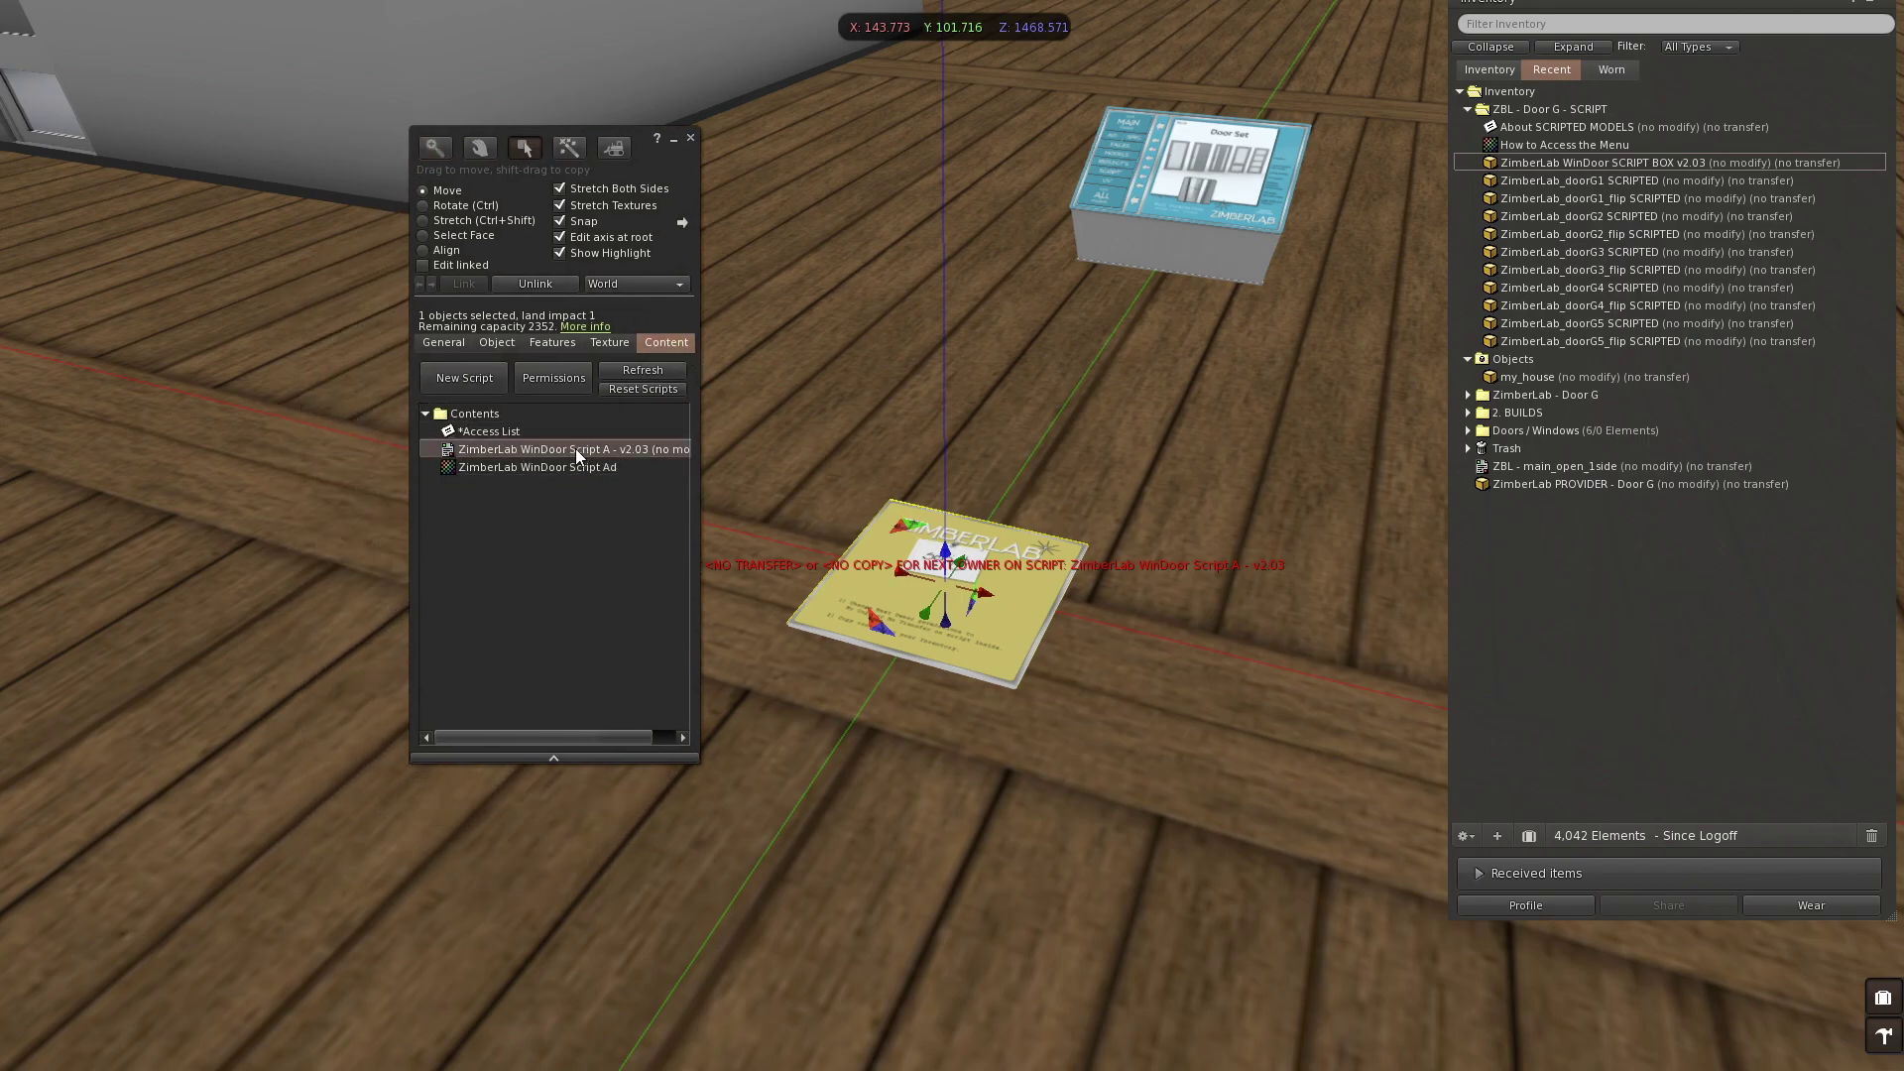
{"action": "right_click", "coordinate": [575, 448]}
{"action": "left_click", "coordinate": [646, 474]}
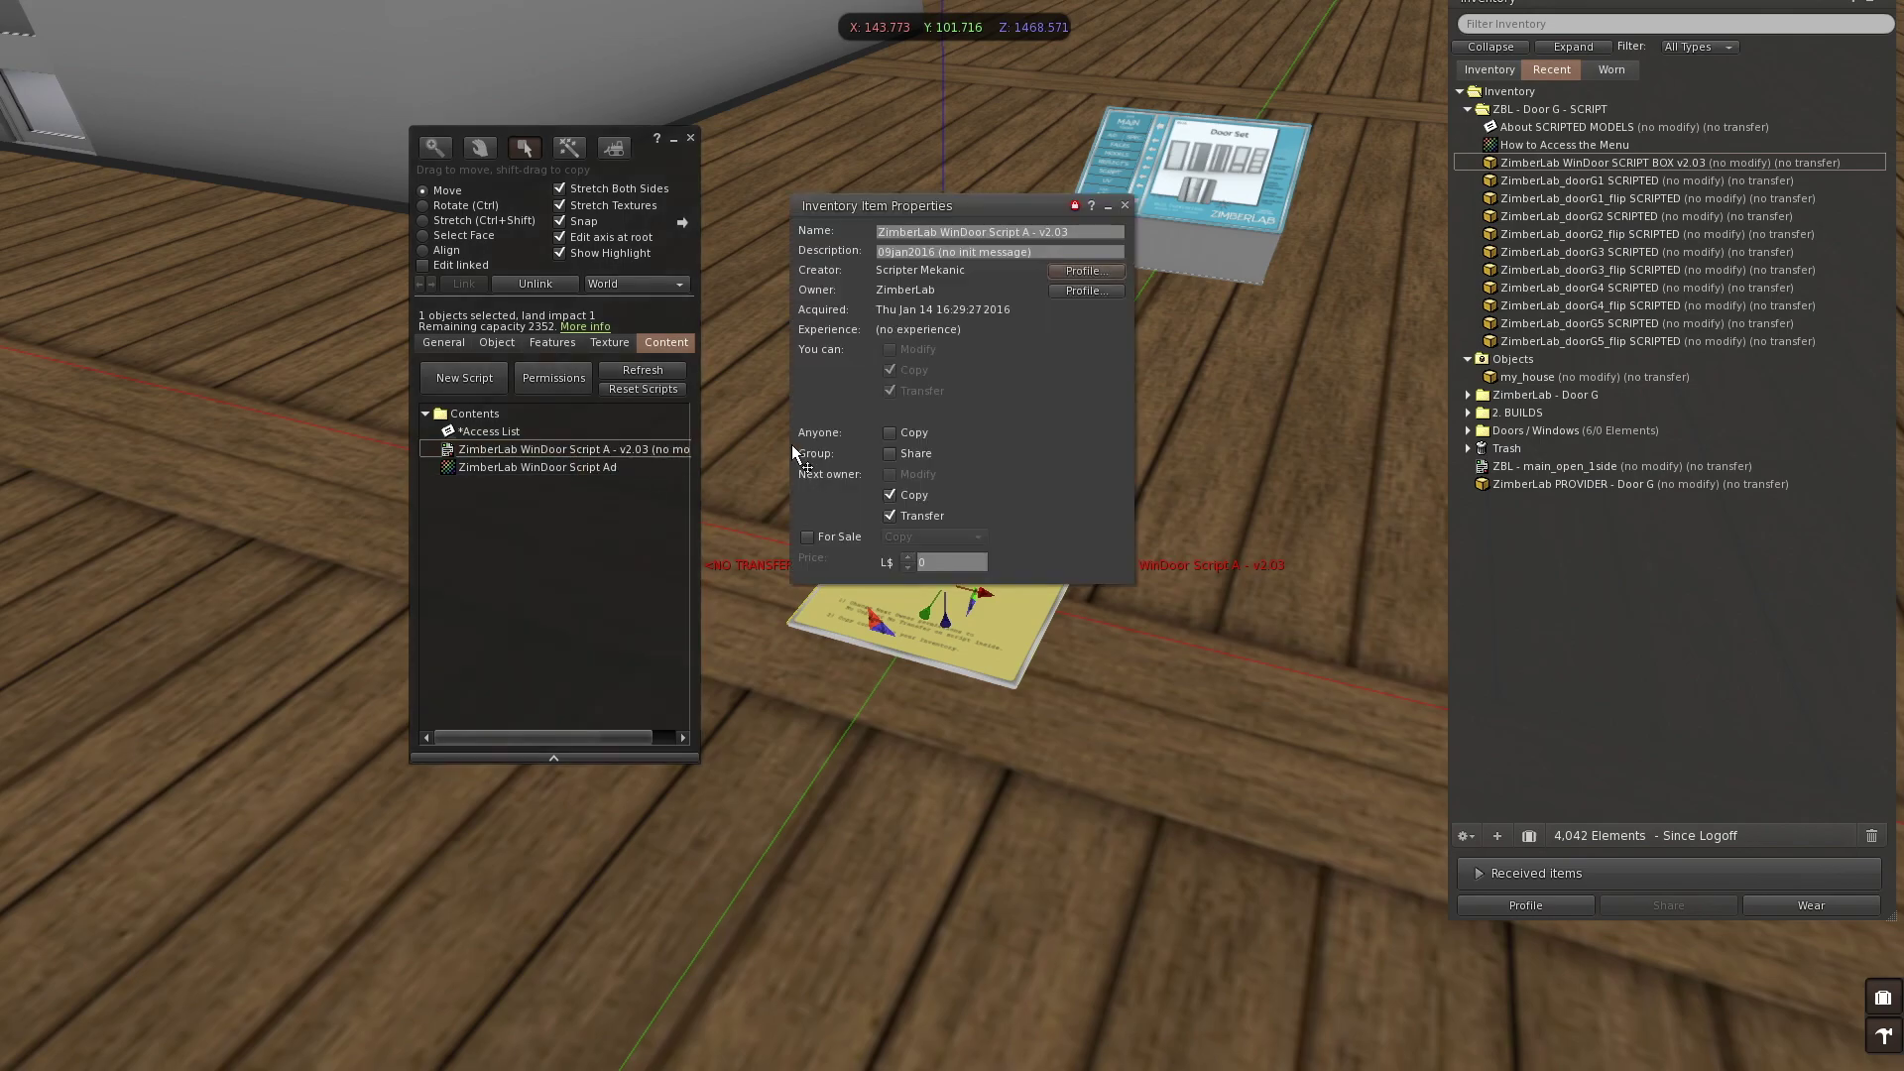
{"action": "left_click", "coordinate": [888, 515]}
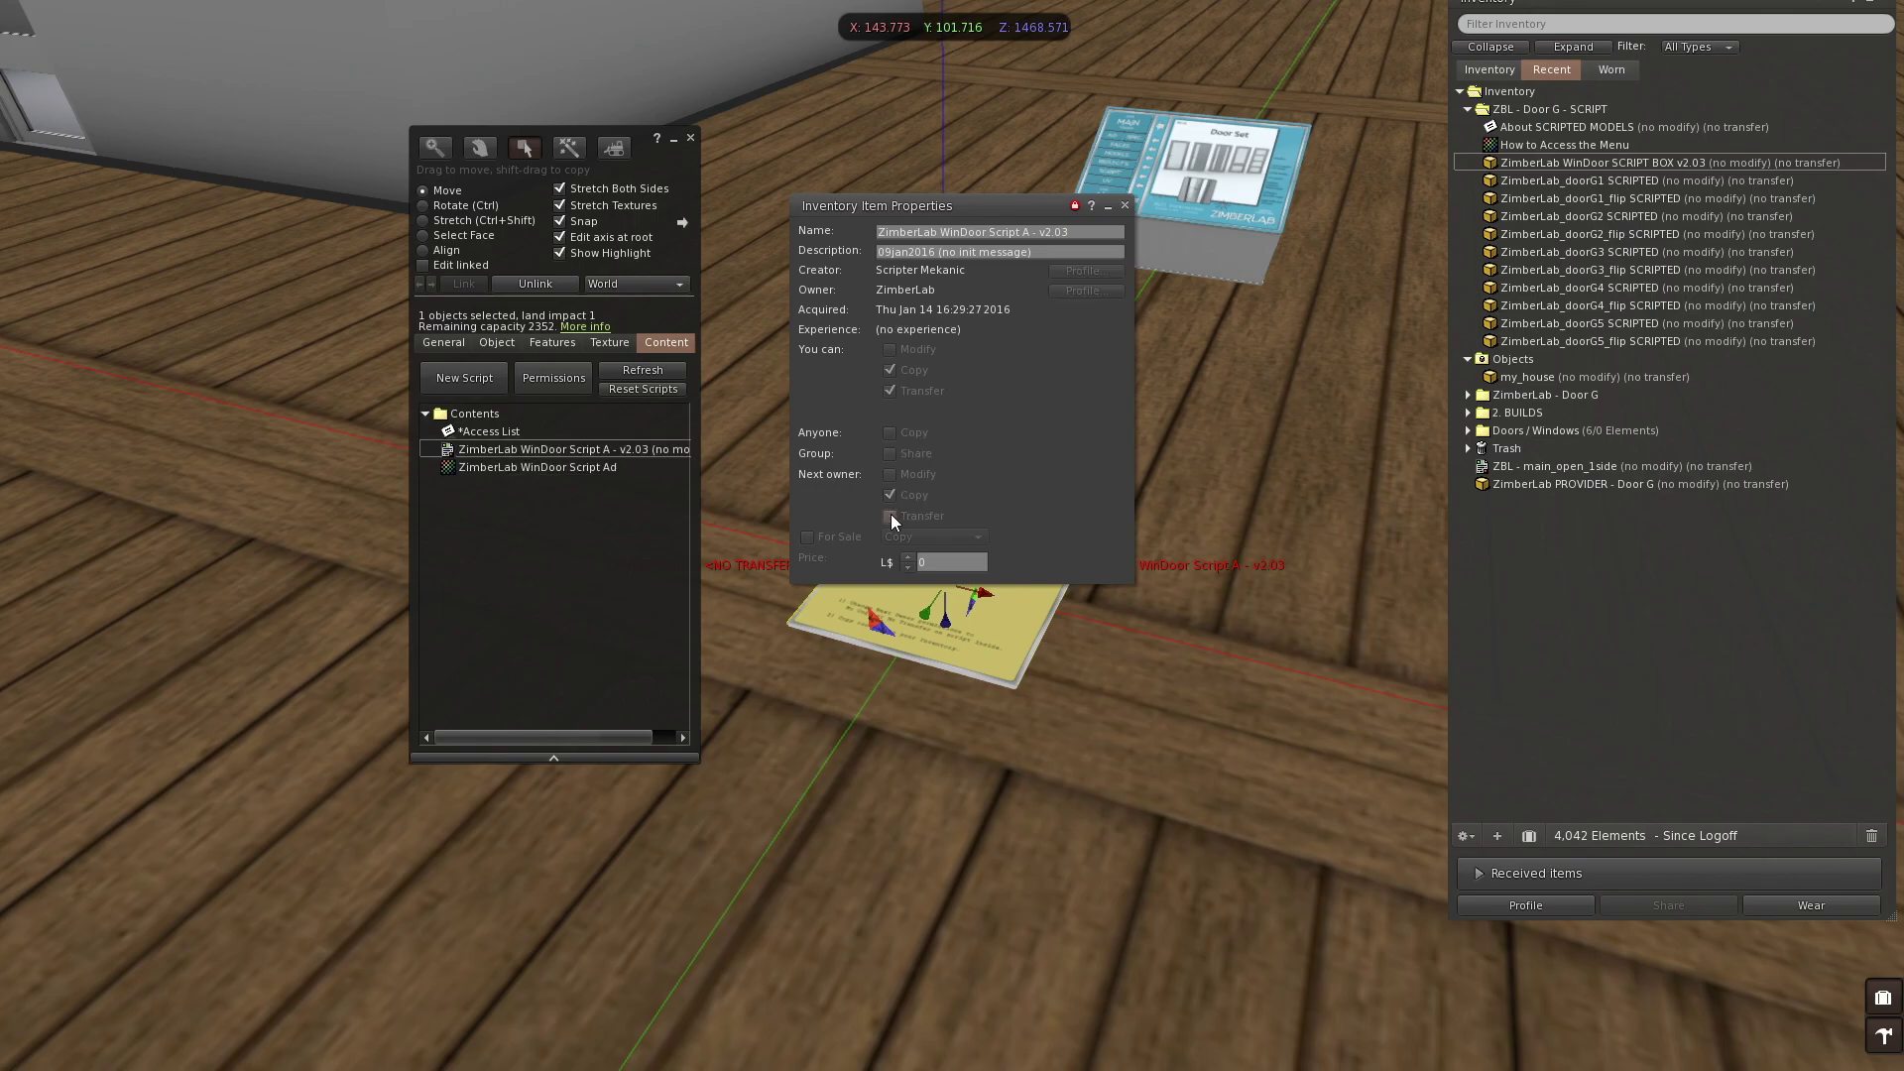
{"action": "left_click", "coordinate": [1124, 205]}
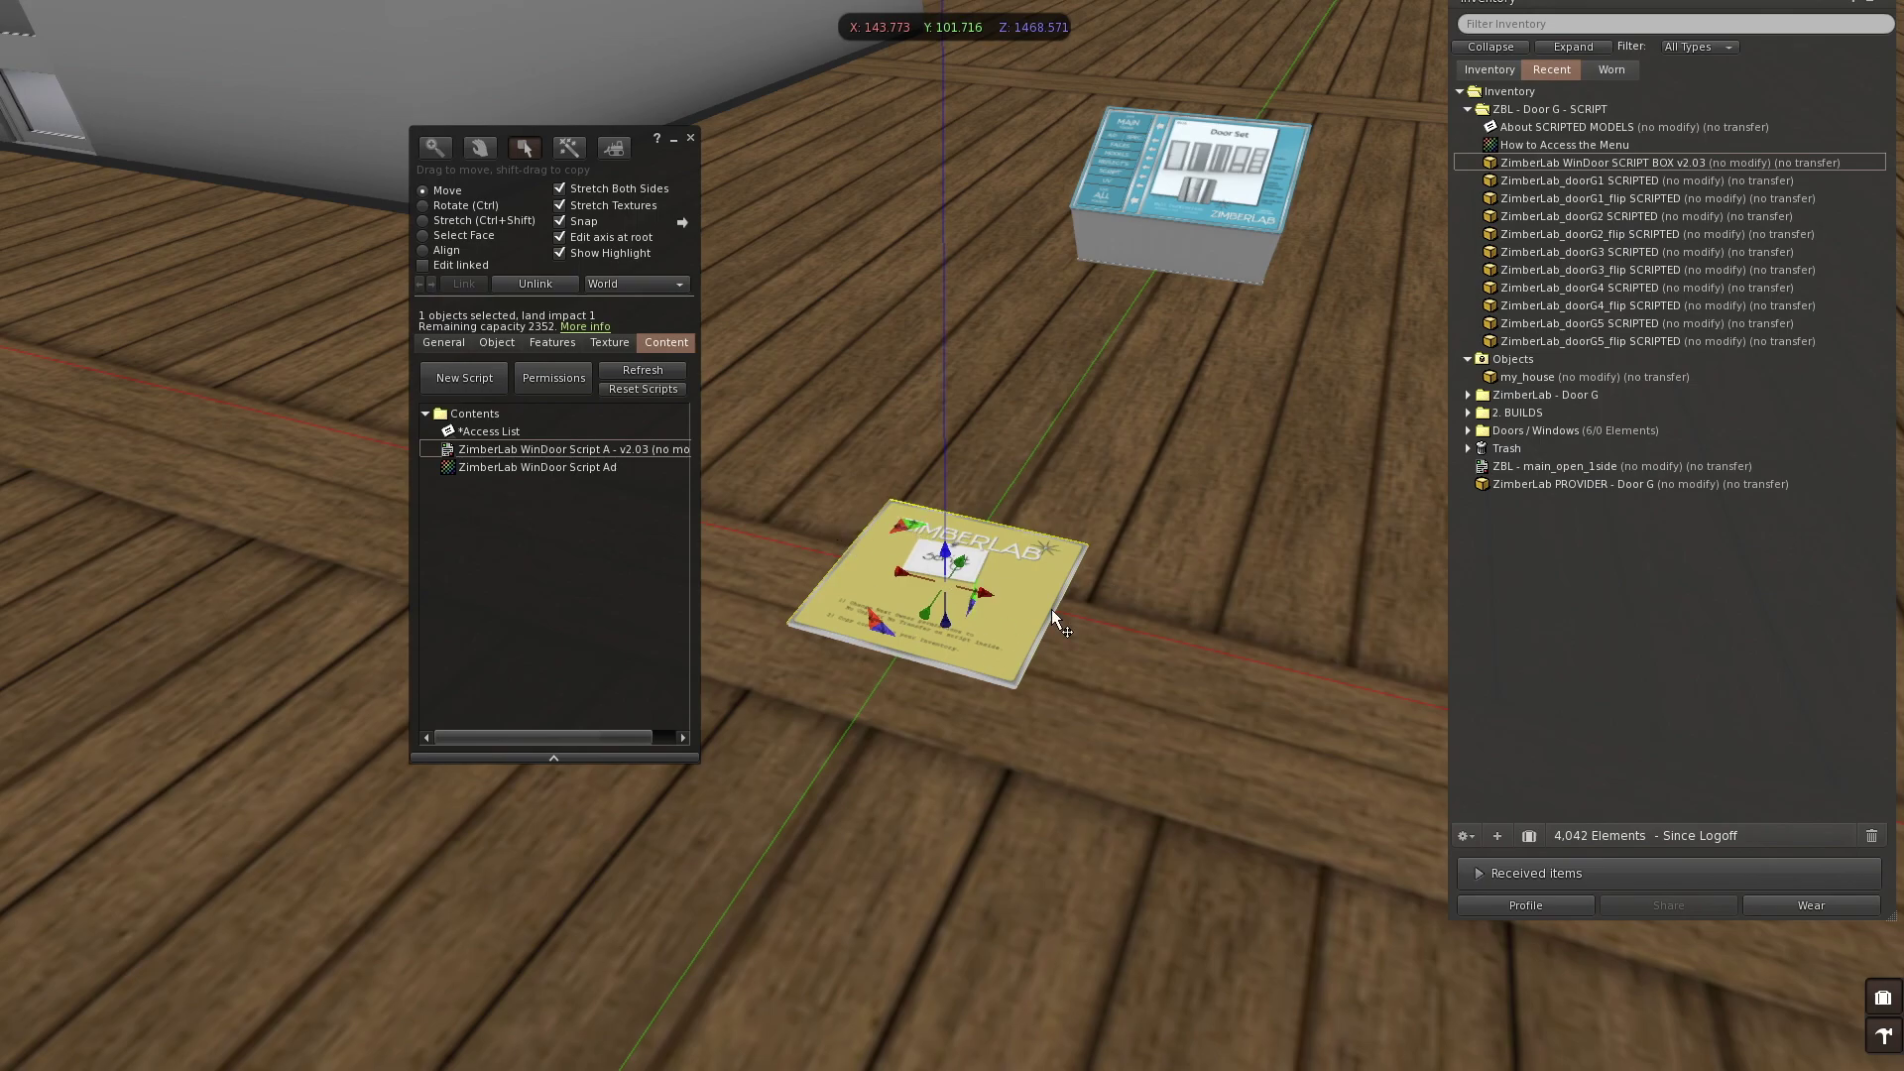
Step: Create a new top-level inventory folder named ZimberLab MY SCRIPT
{"action": "left_click", "coordinate": [619, 447]}
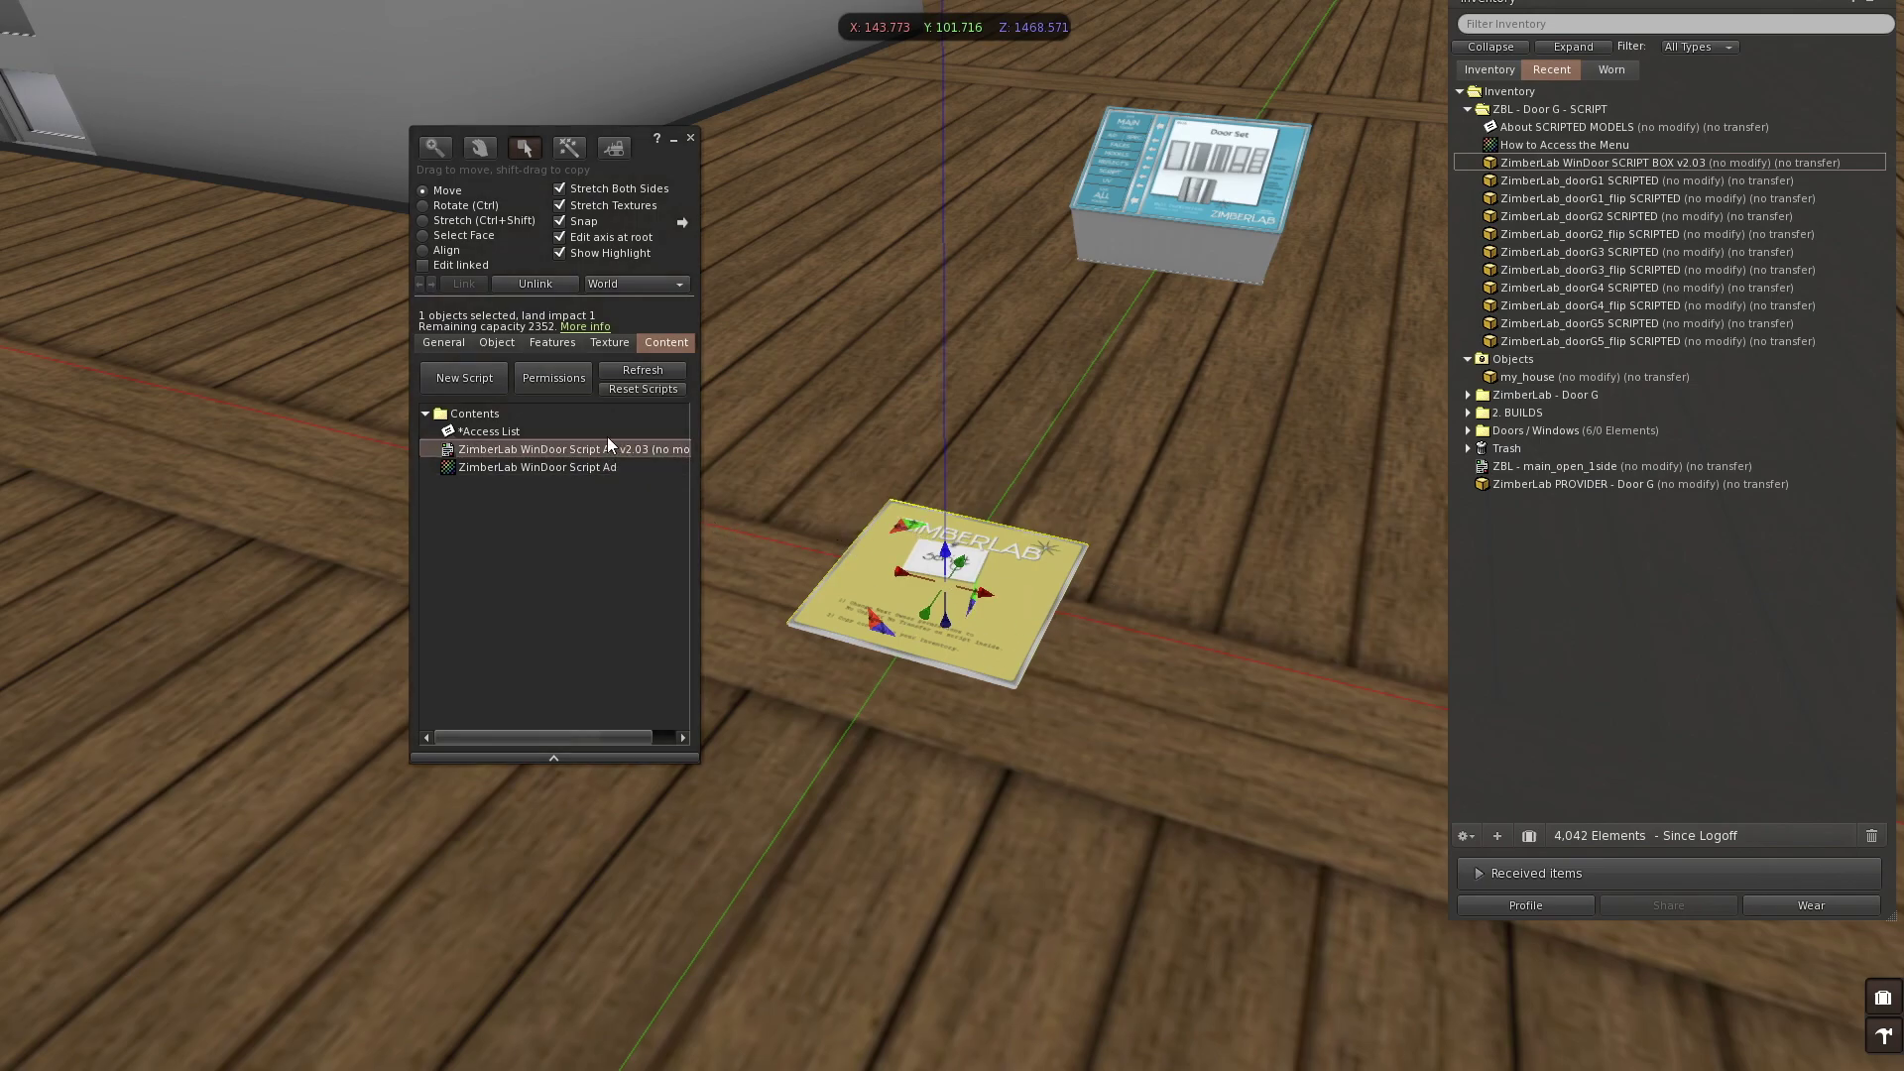
{"action": "left_click", "coordinate": [1489, 69]}
{"action": "left_click", "coordinate": [1517, 91]}
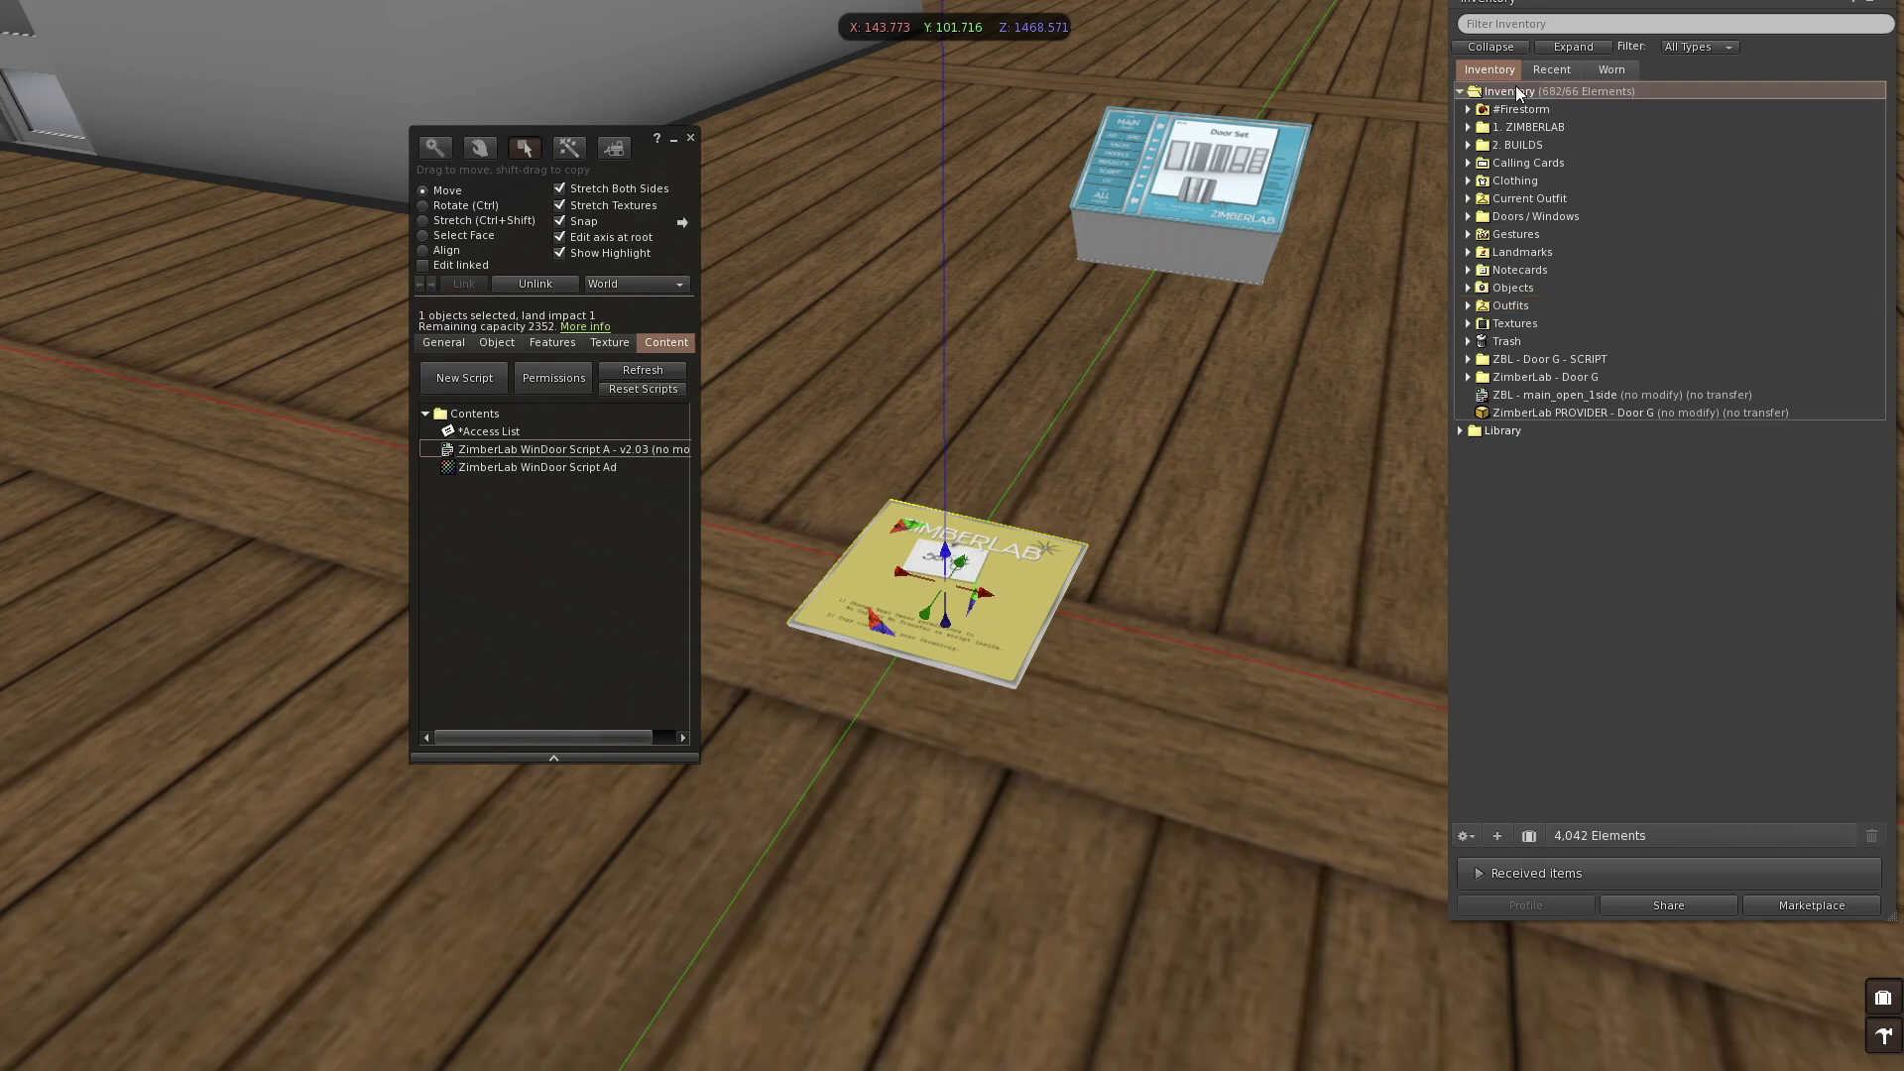
{"action": "right_click", "coordinate": [1517, 90]}
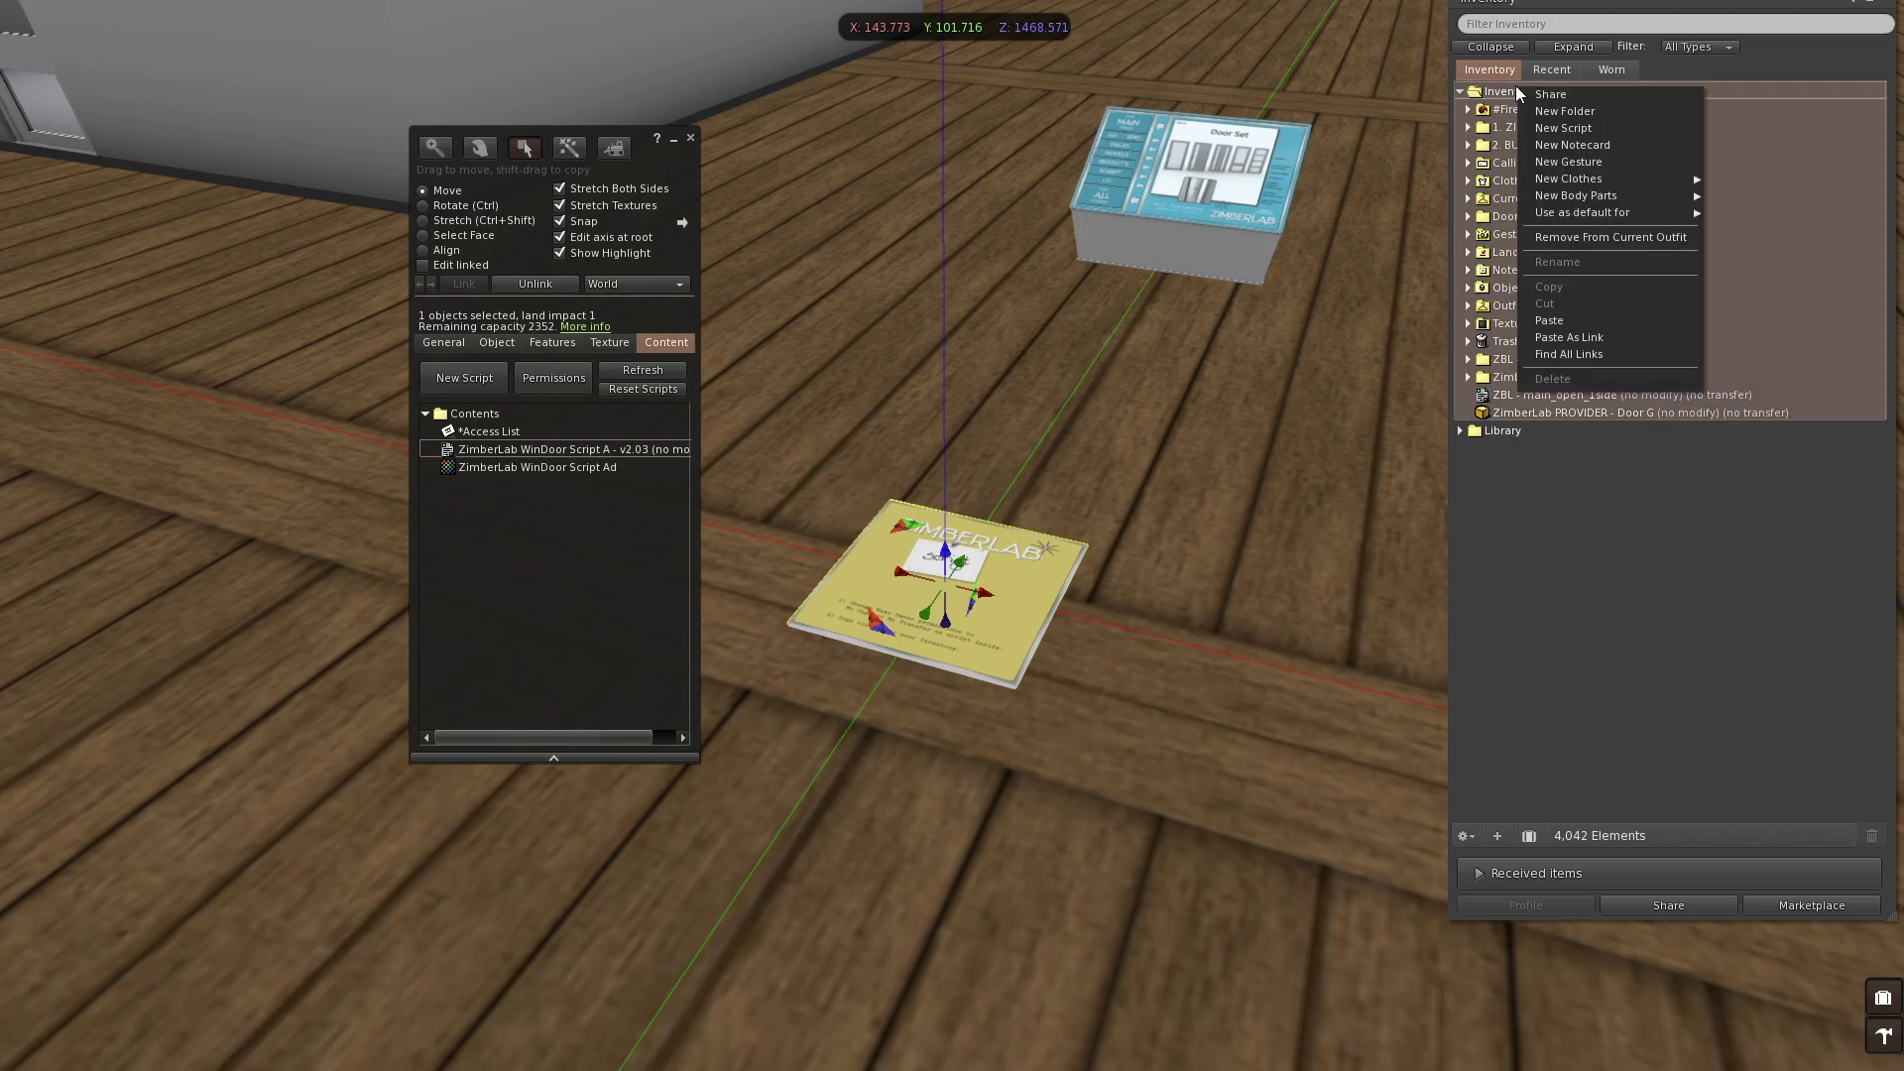
{"action": "left_click", "coordinate": [1587, 116]}
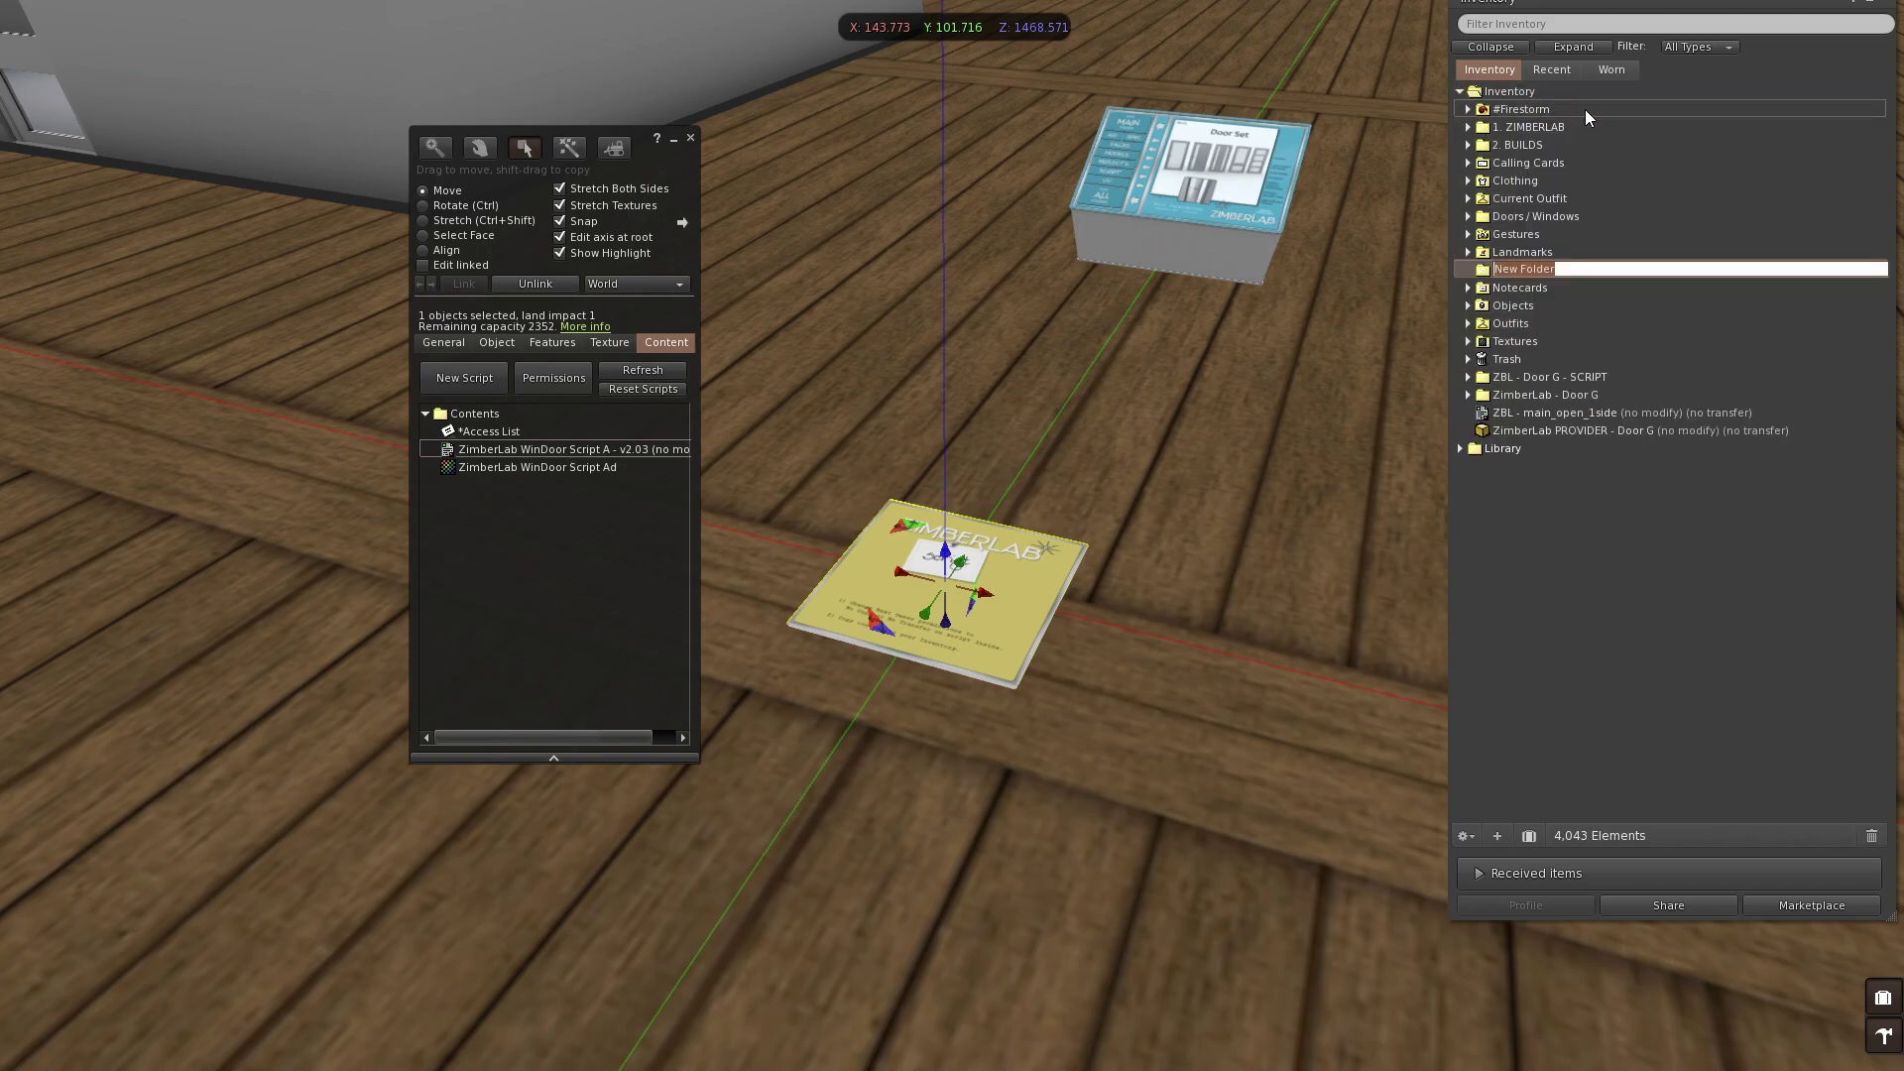
{"action": "type", "text": "ZimberLab MY SCRIPT"}
{"action": "key", "text": "Return"}
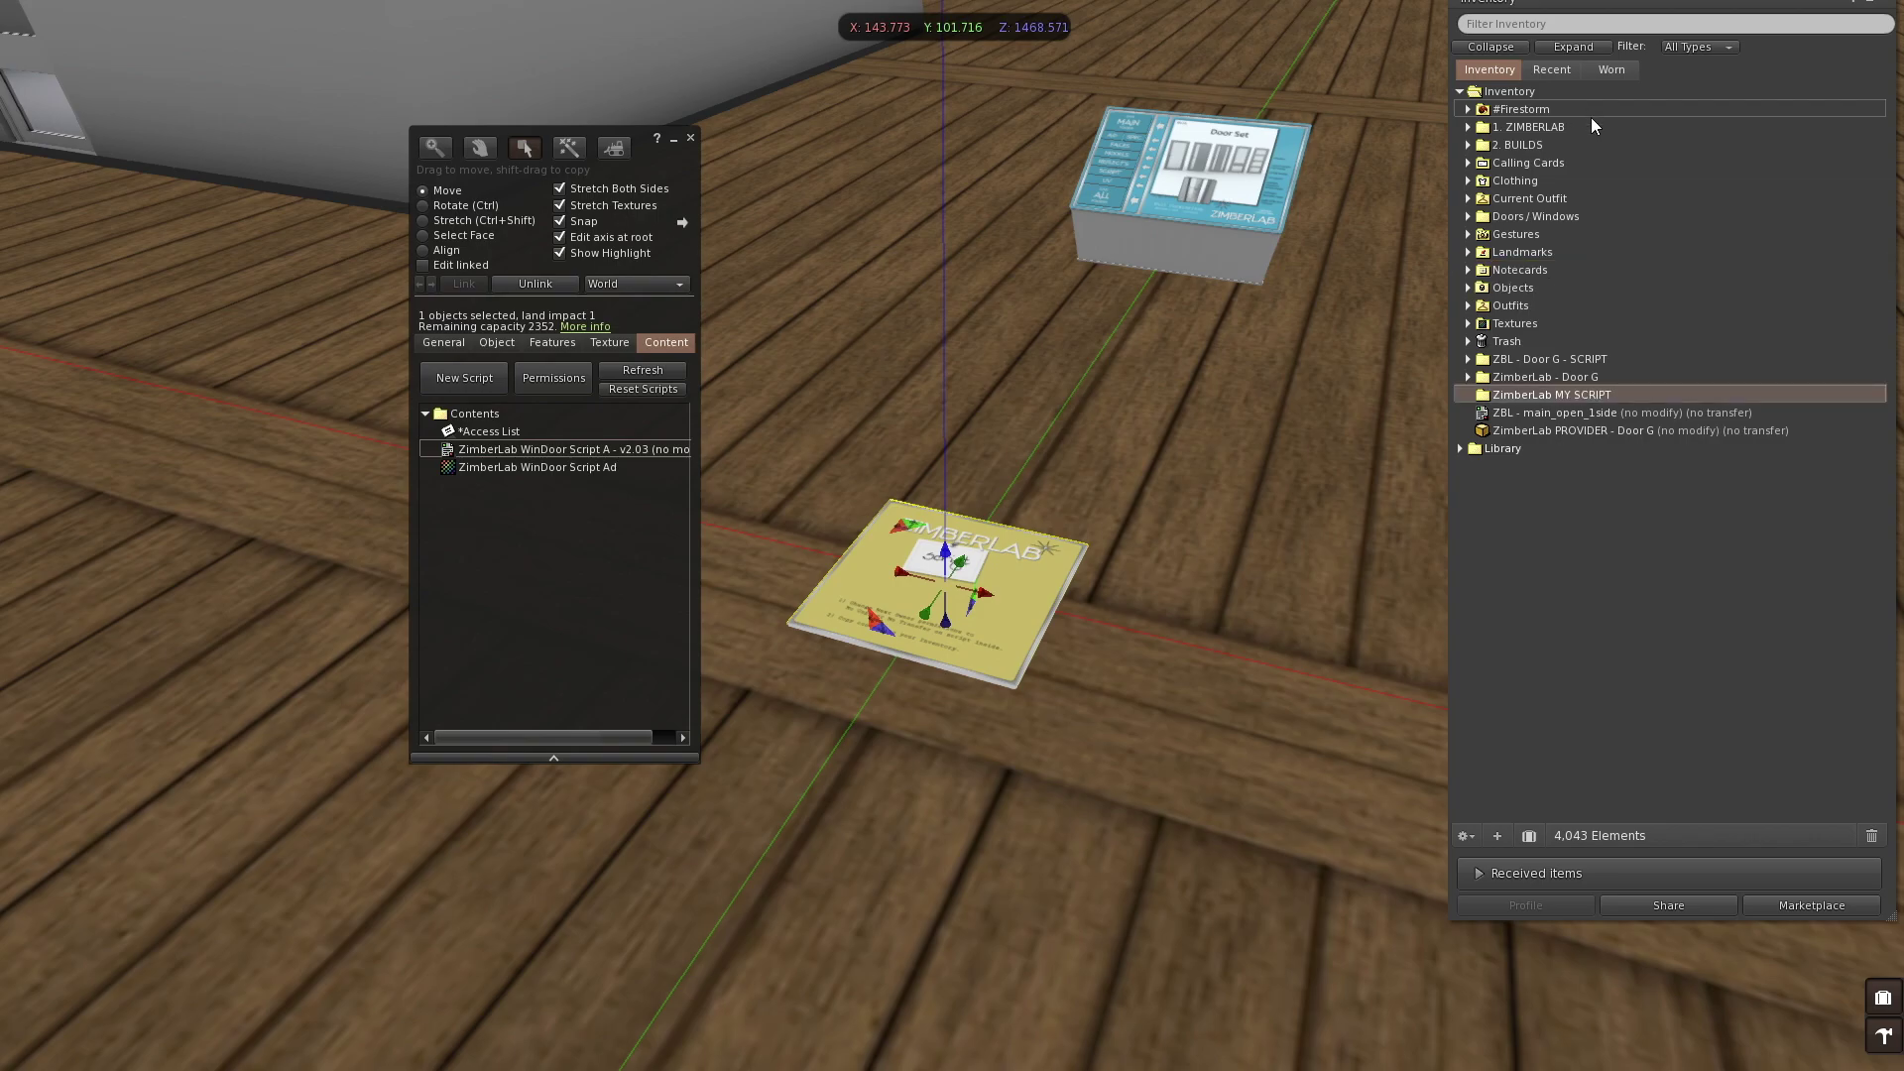
Step: Copy ZimberLab WinDoor Script A - v2.03 from the script box into the ZimberLab MY SCRIPT folder and finish editing the box
{"action": "left_click", "coordinate": [599, 449]}
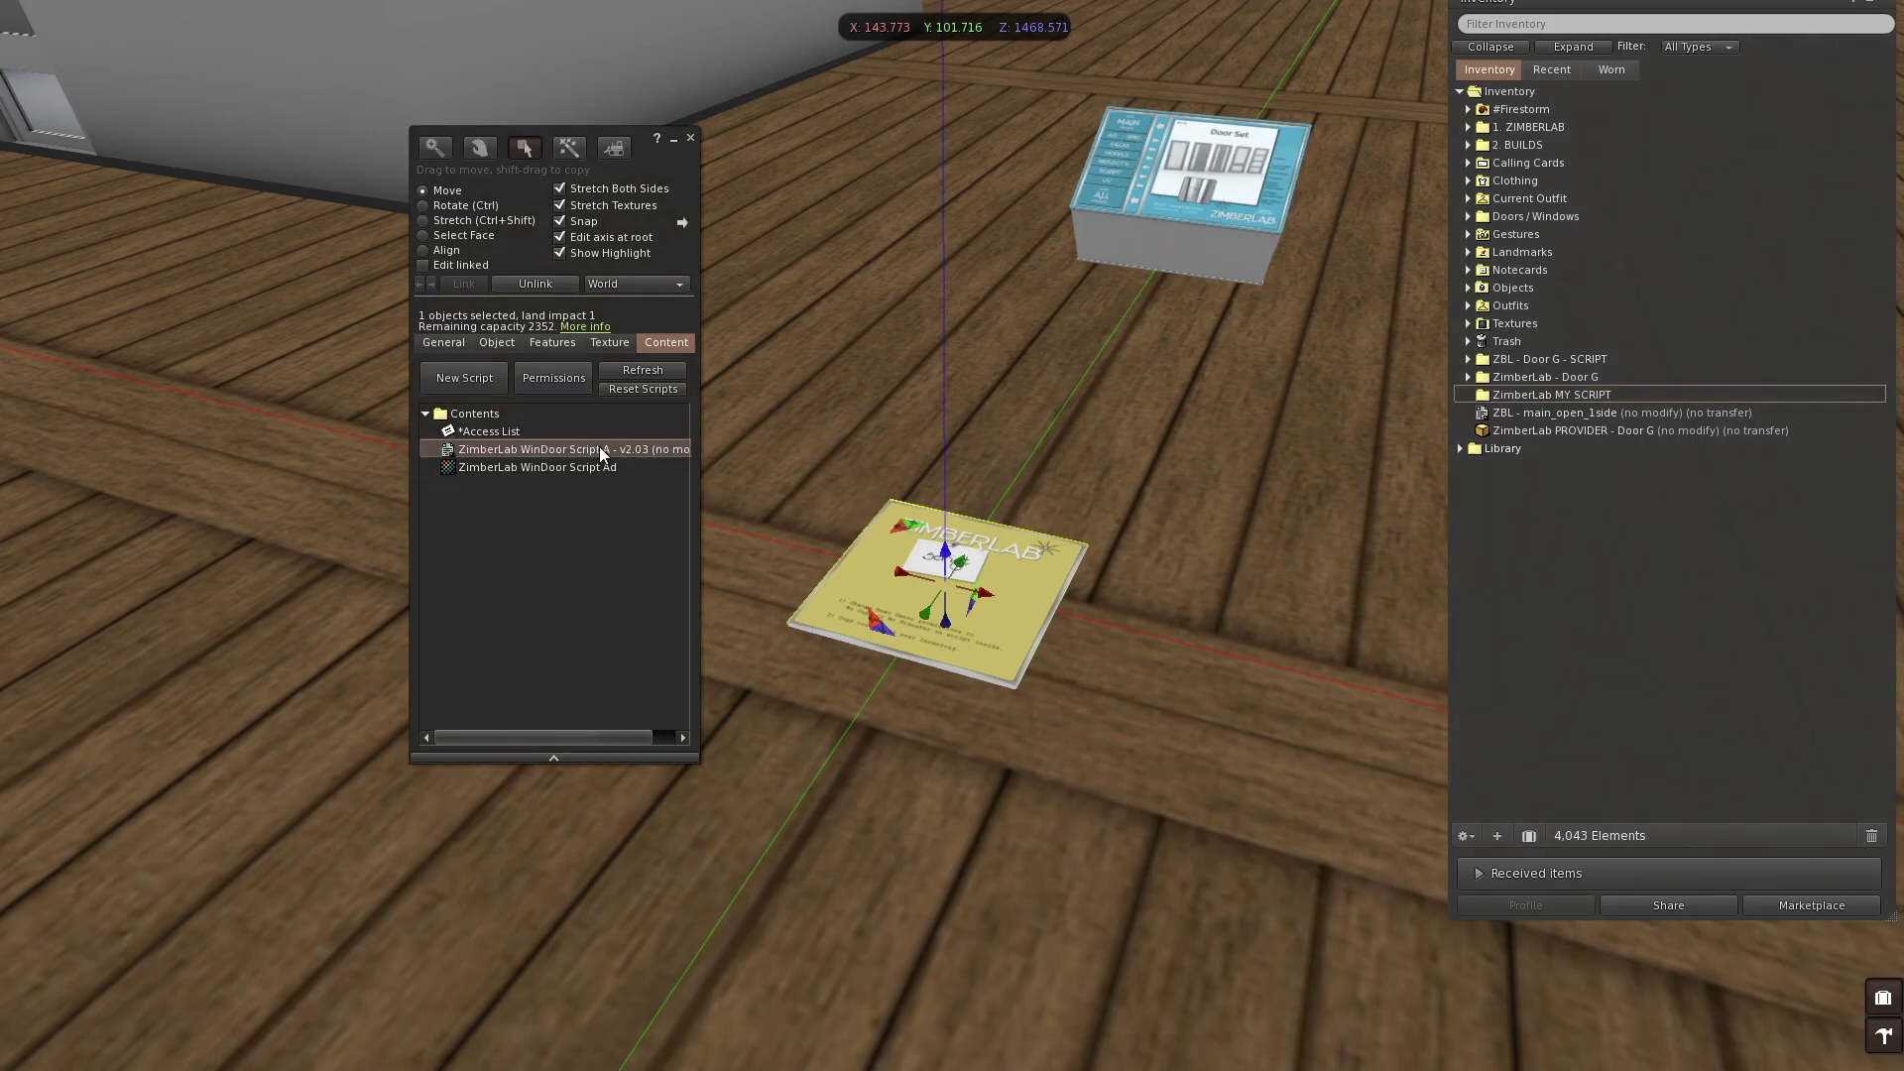
{"action": "left_click_drag", "start_coordinate": [617, 446], "coordinate": [1620, 388]}
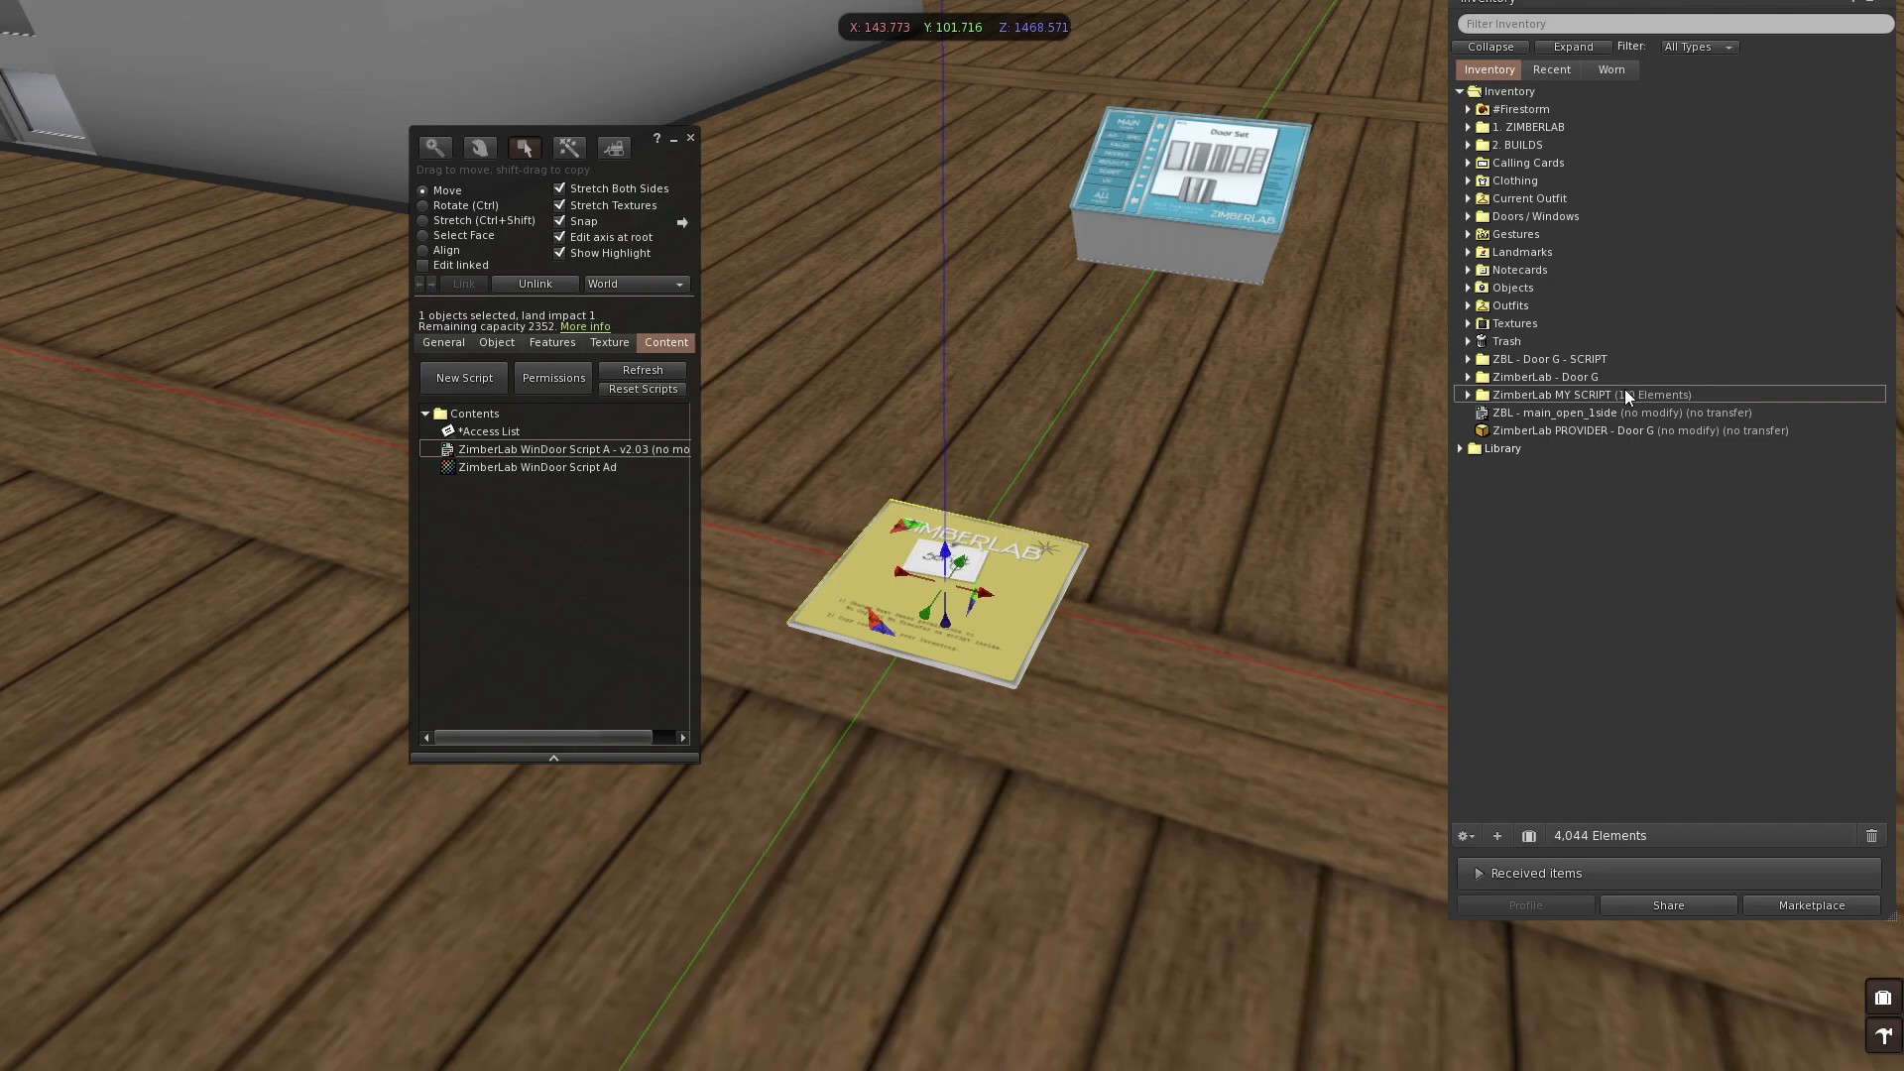
{"action": "left_click", "coordinate": [1467, 394]}
{"action": "left_click", "coordinate": [1591, 413]}
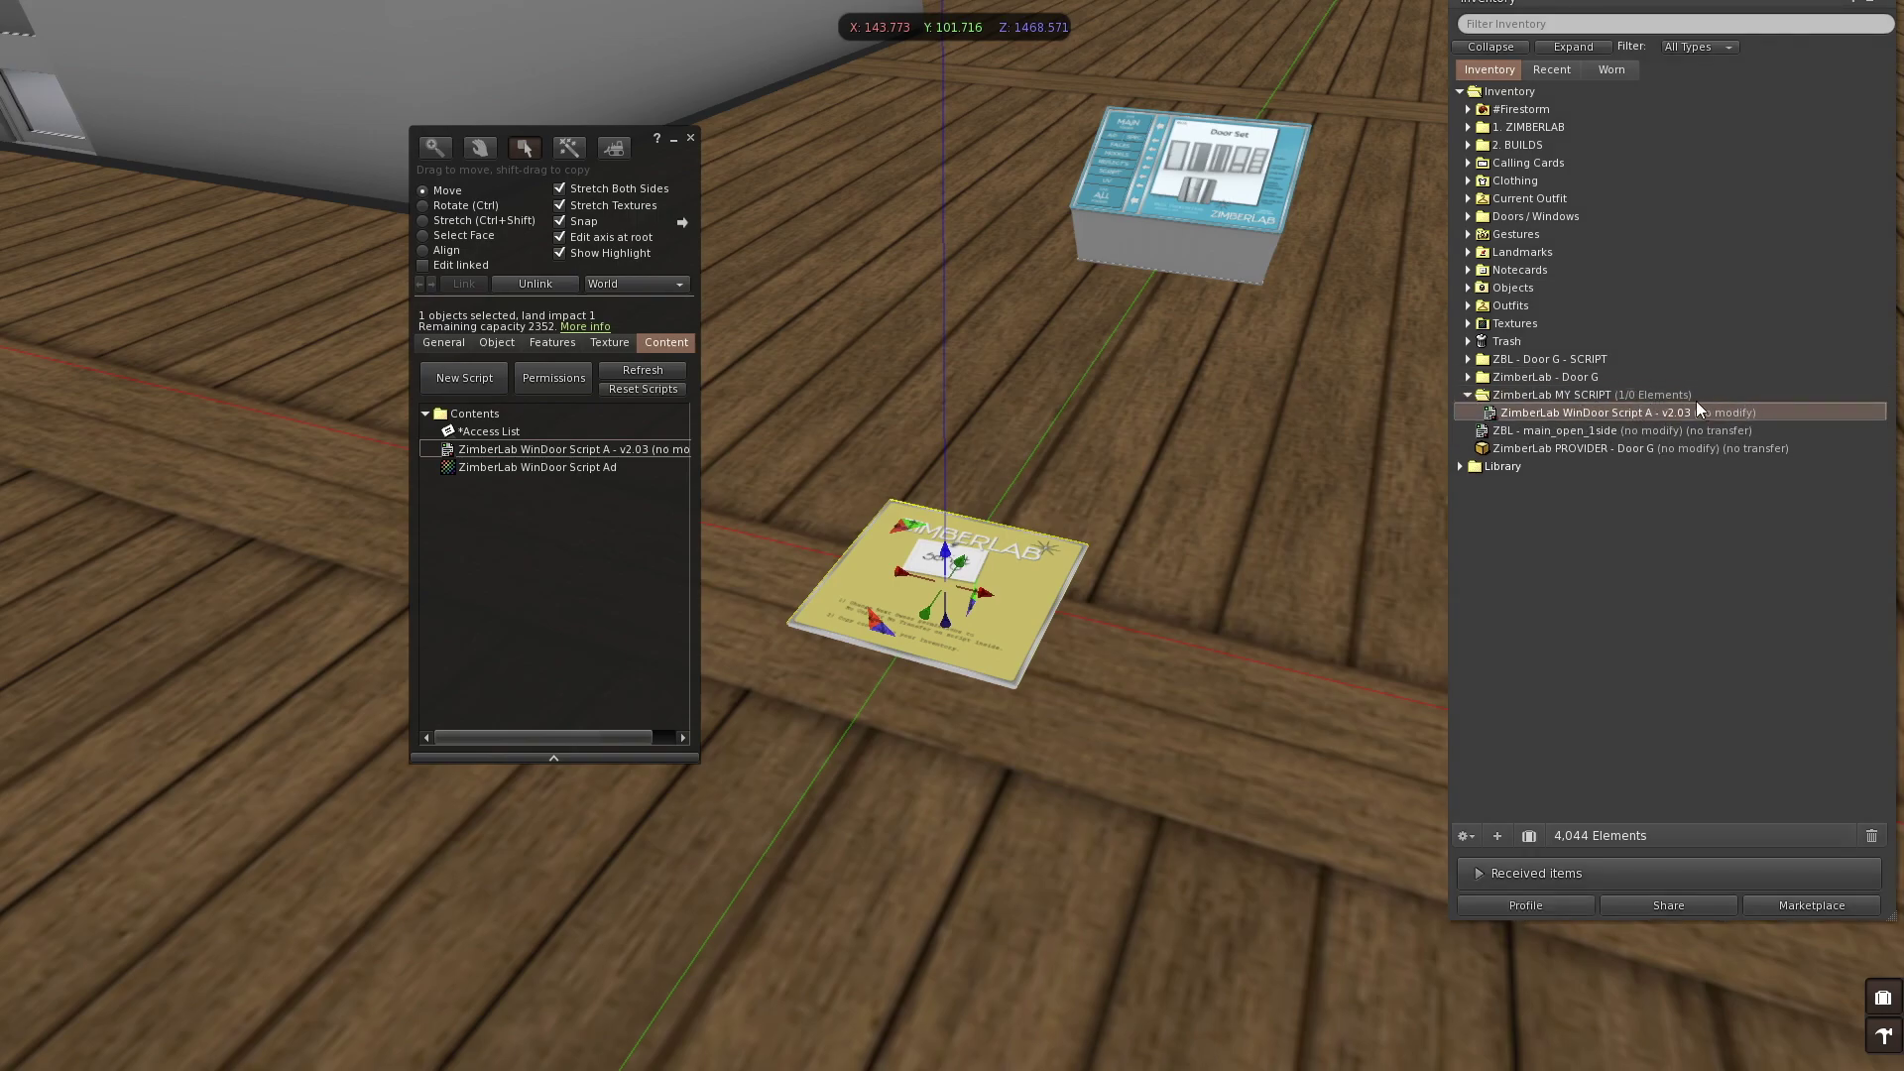
{"action": "left_click", "coordinate": [691, 138]}
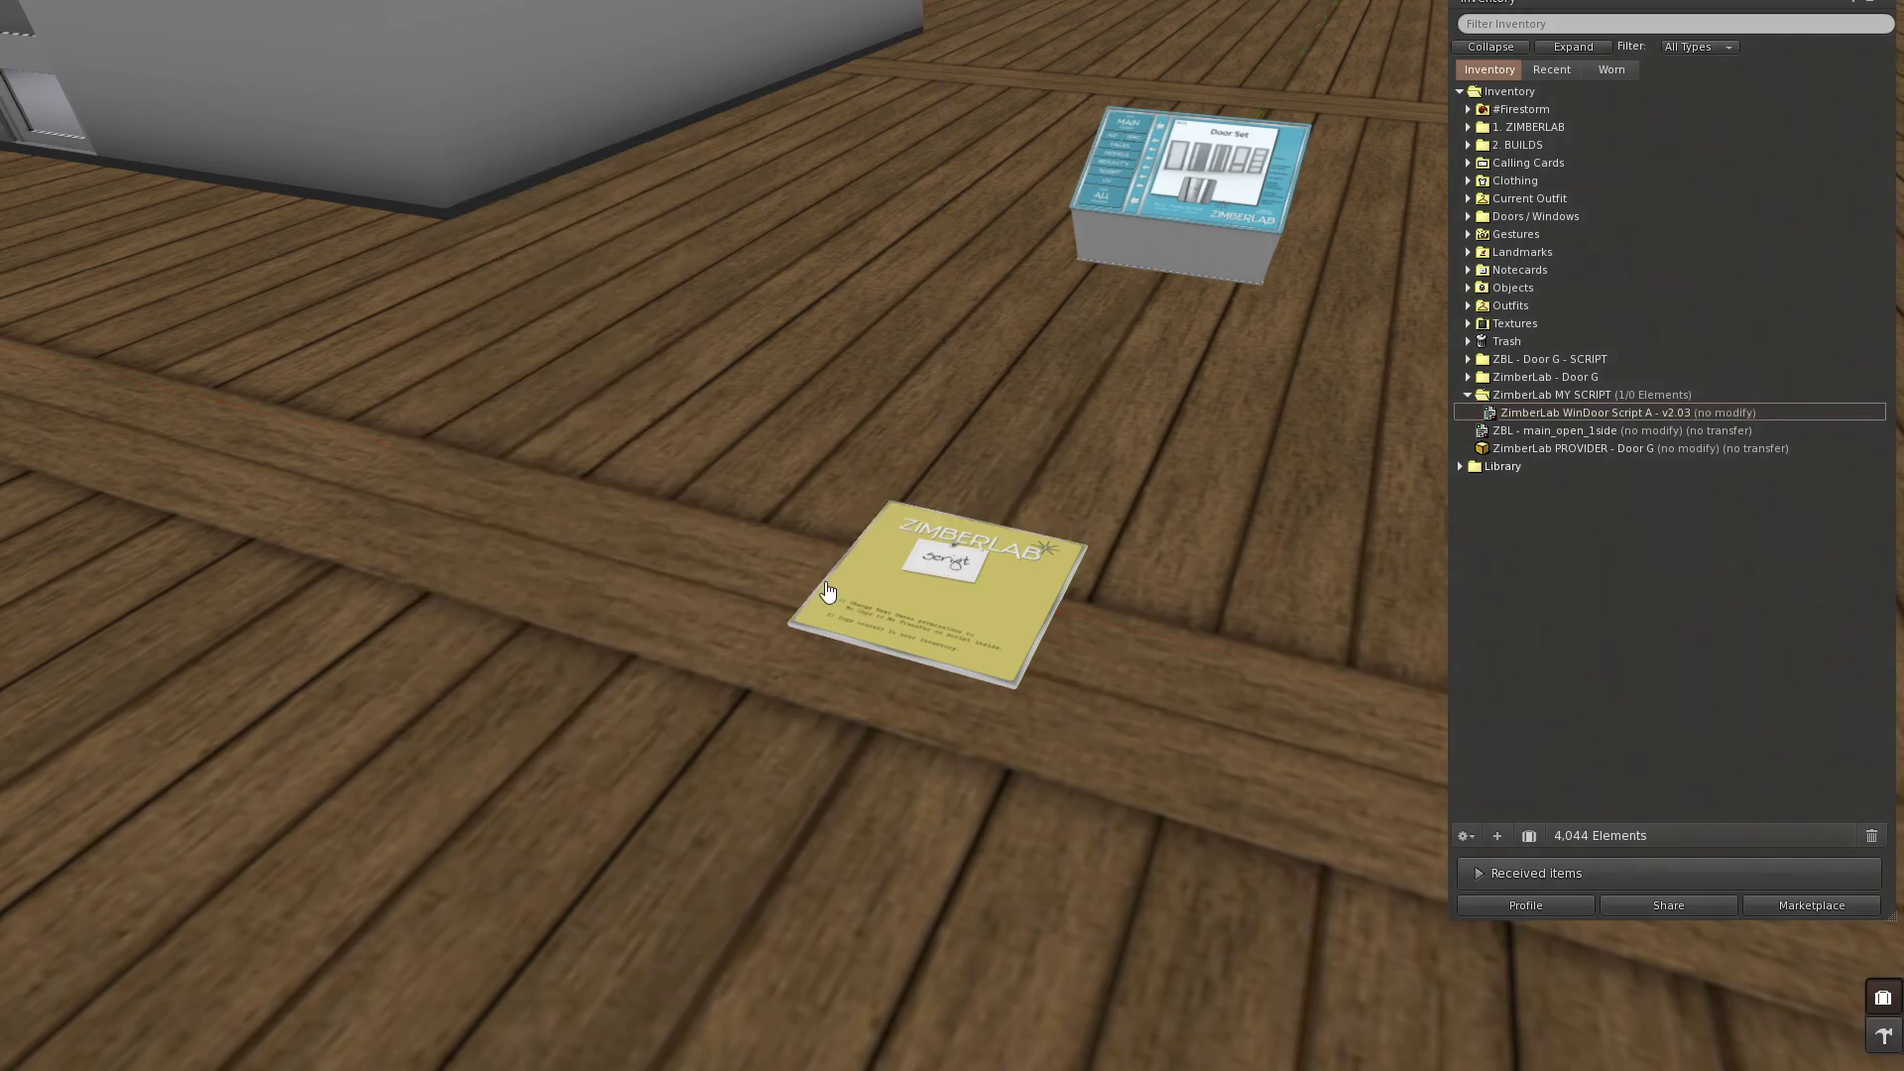
Step: Delete the ZimberLab WinDoor Script A - v2.03 from the contents of the house's linked door part
{"action": "left_click_drag", "start_coordinate": [819, 333], "coordinate": [914, 551], "text": "alt"}
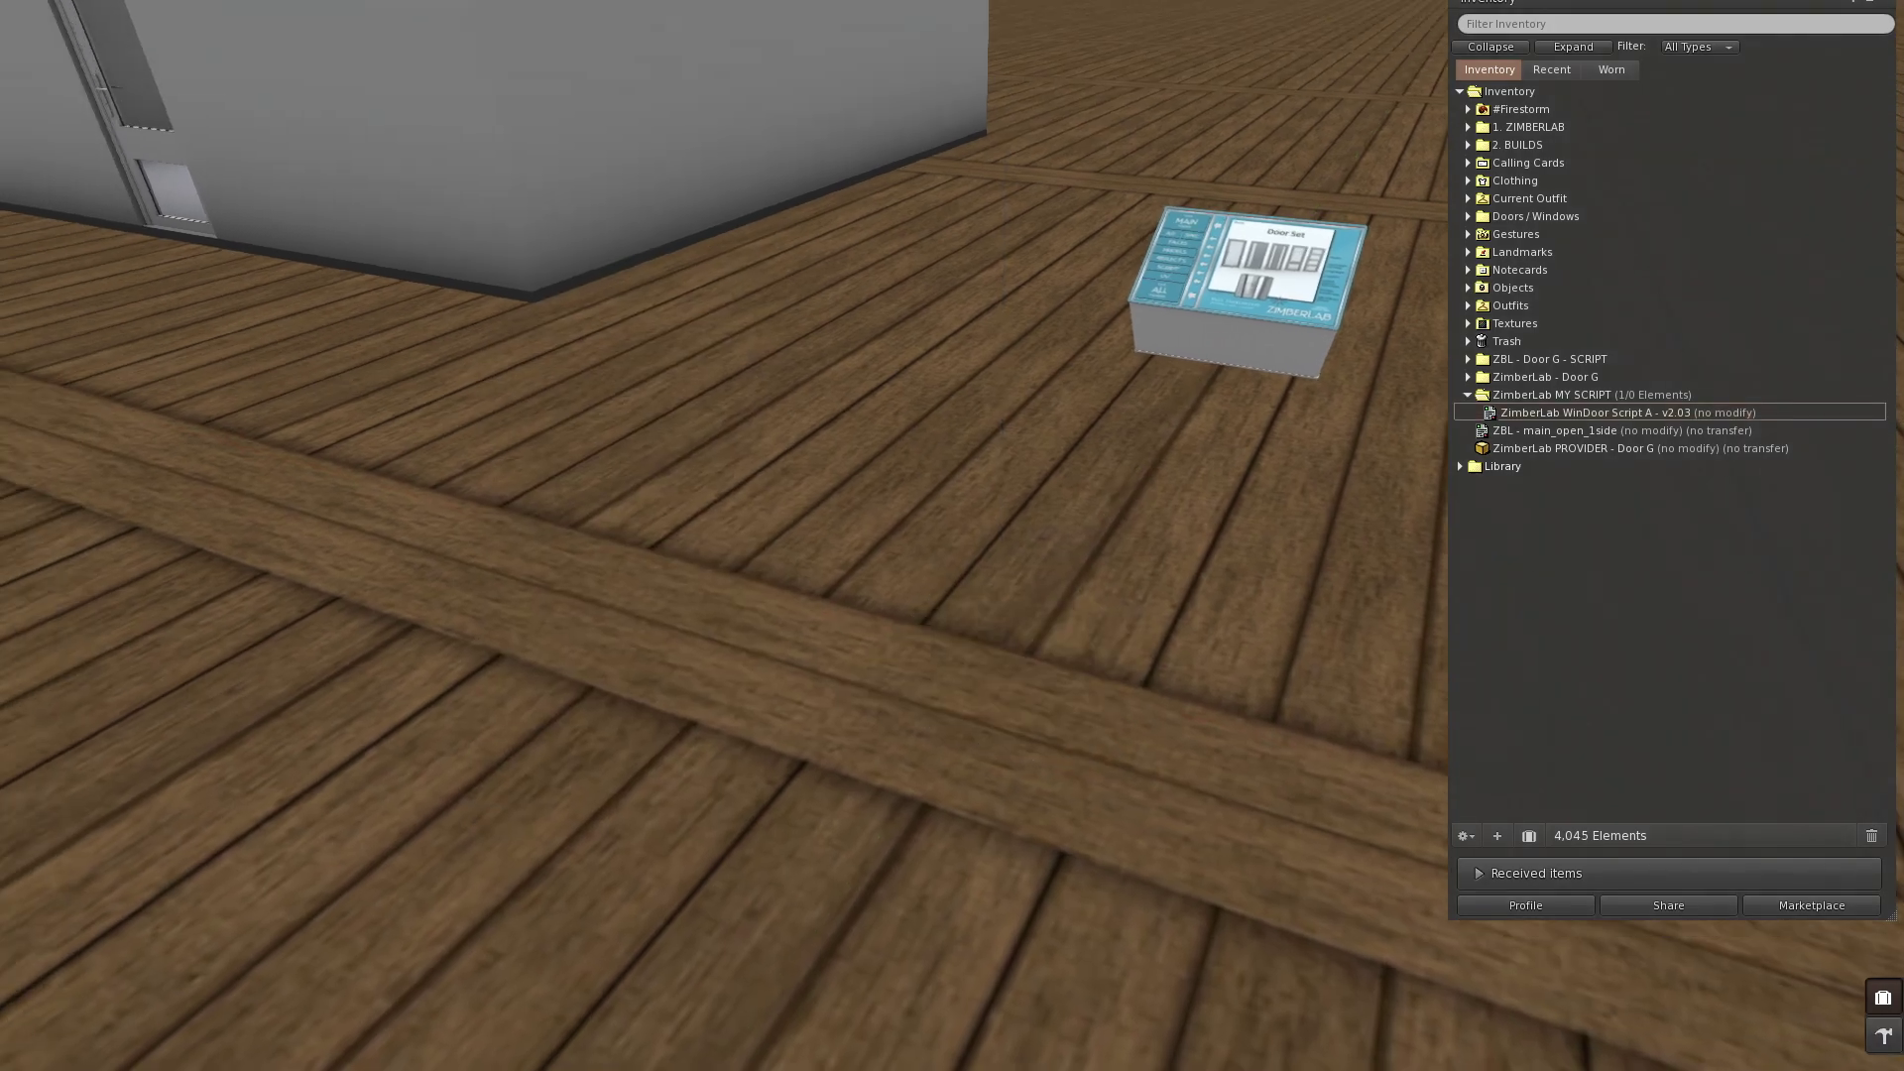
{"action": "left_click_drag", "start_coordinate": [593, 515], "coordinate": [605, 486], "text": "alt"}
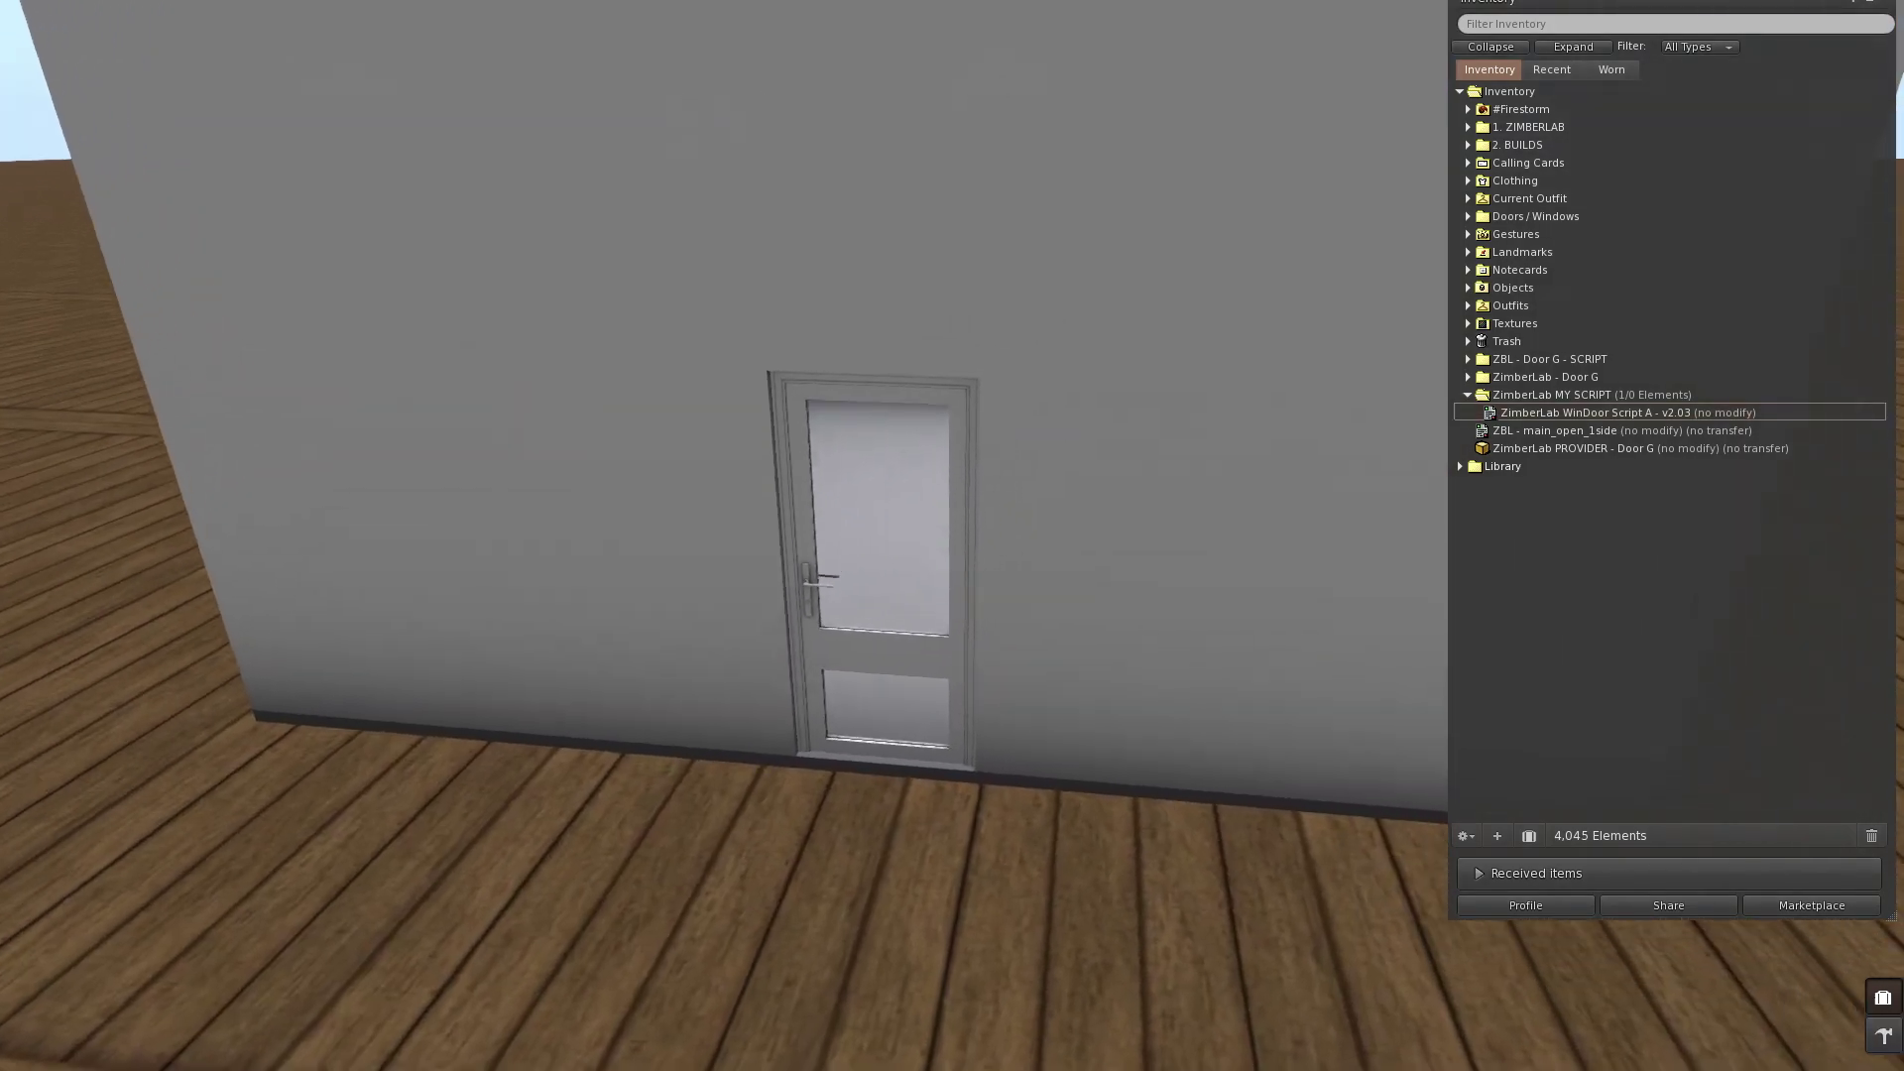
{"action": "right_click", "coordinate": [809, 705]}
{"action": "left_click", "coordinate": [854, 751]}
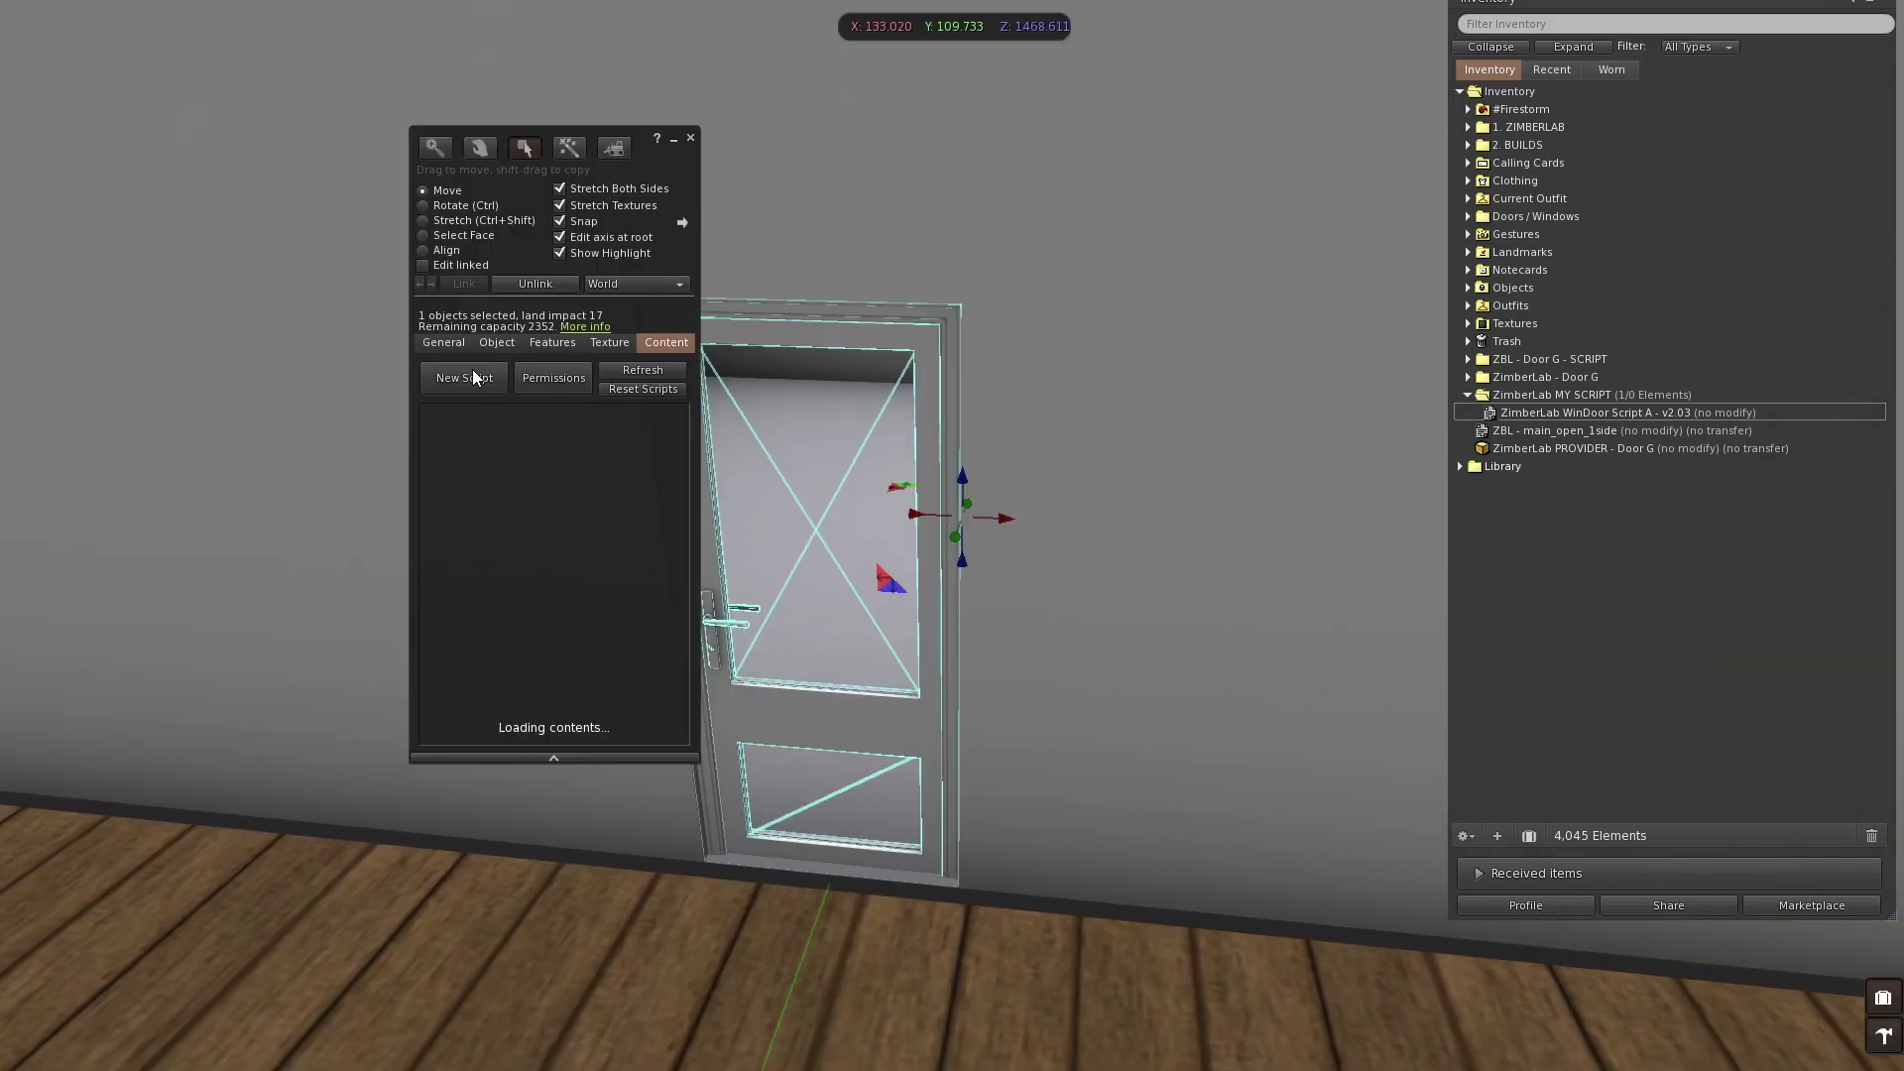
{"action": "left_click", "coordinate": [477, 266]}
{"action": "left_click", "coordinate": [767, 347]}
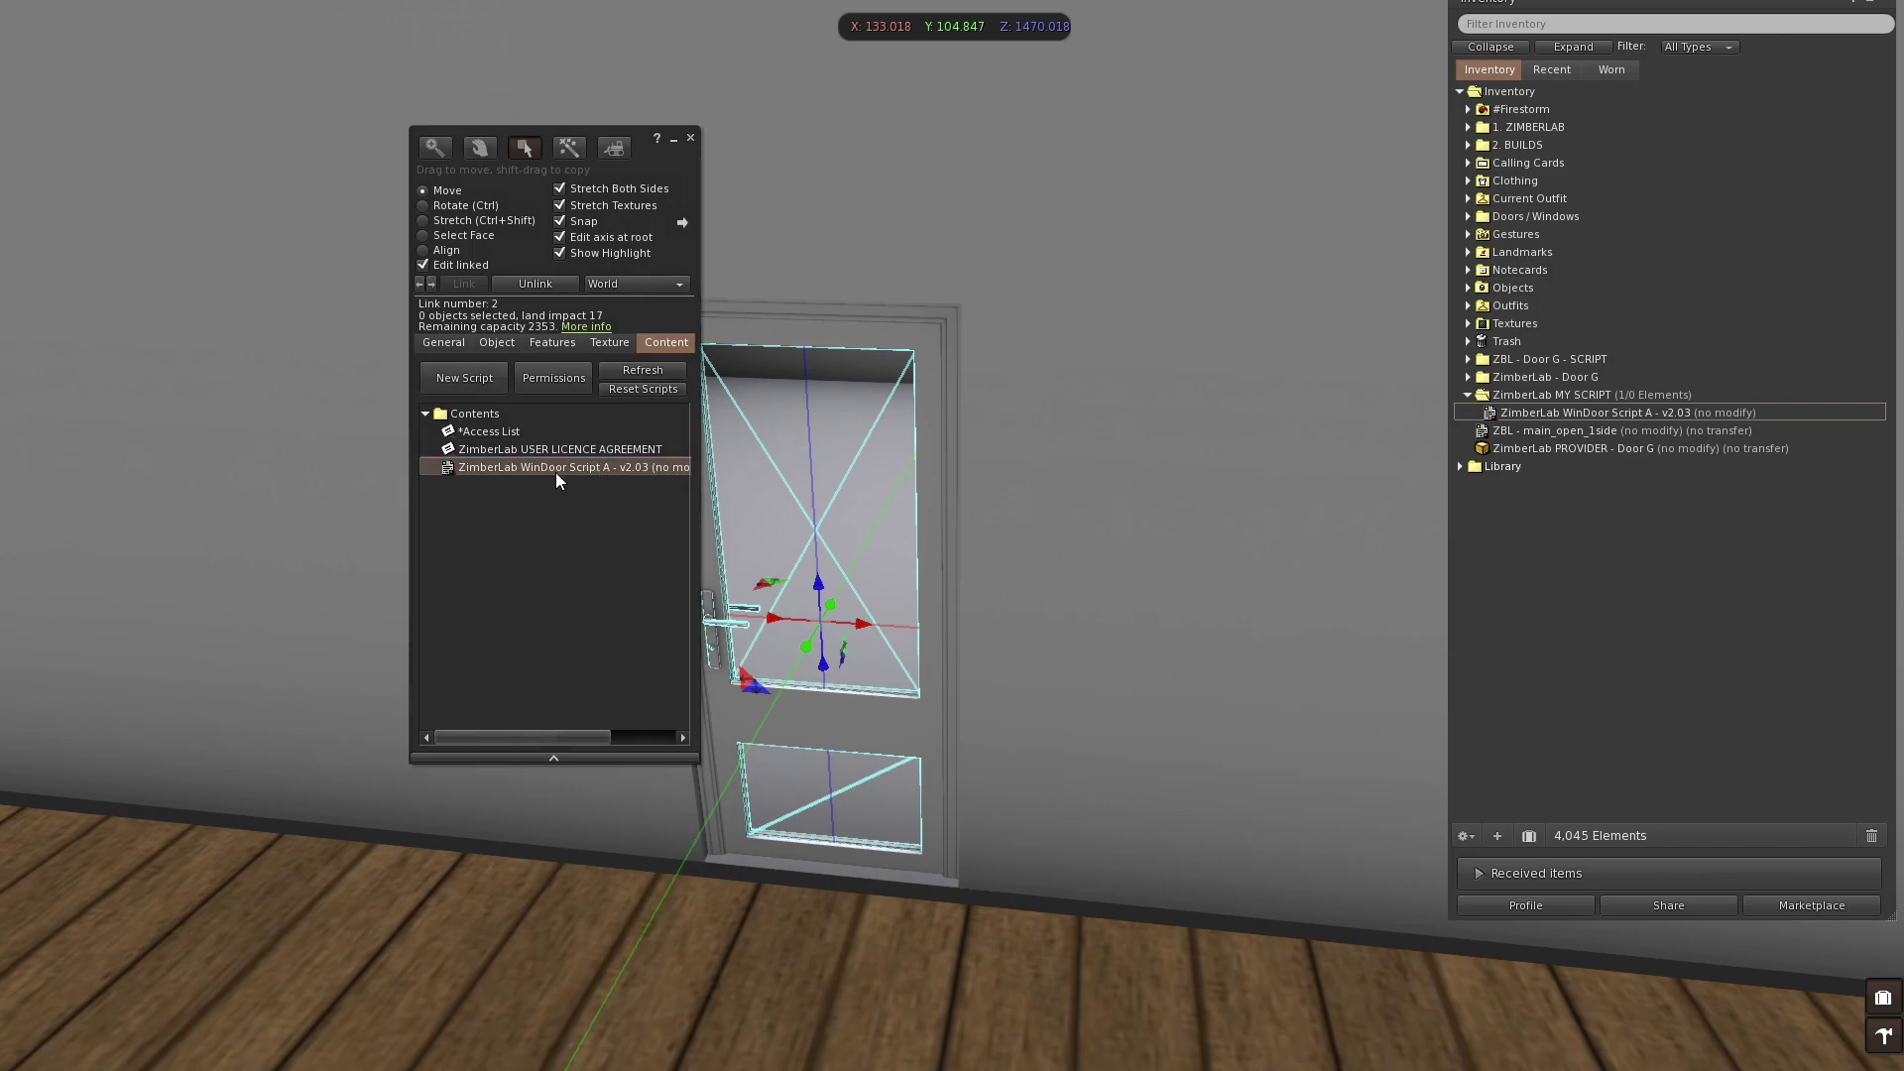
{"action": "right_click", "coordinate": [597, 466]}
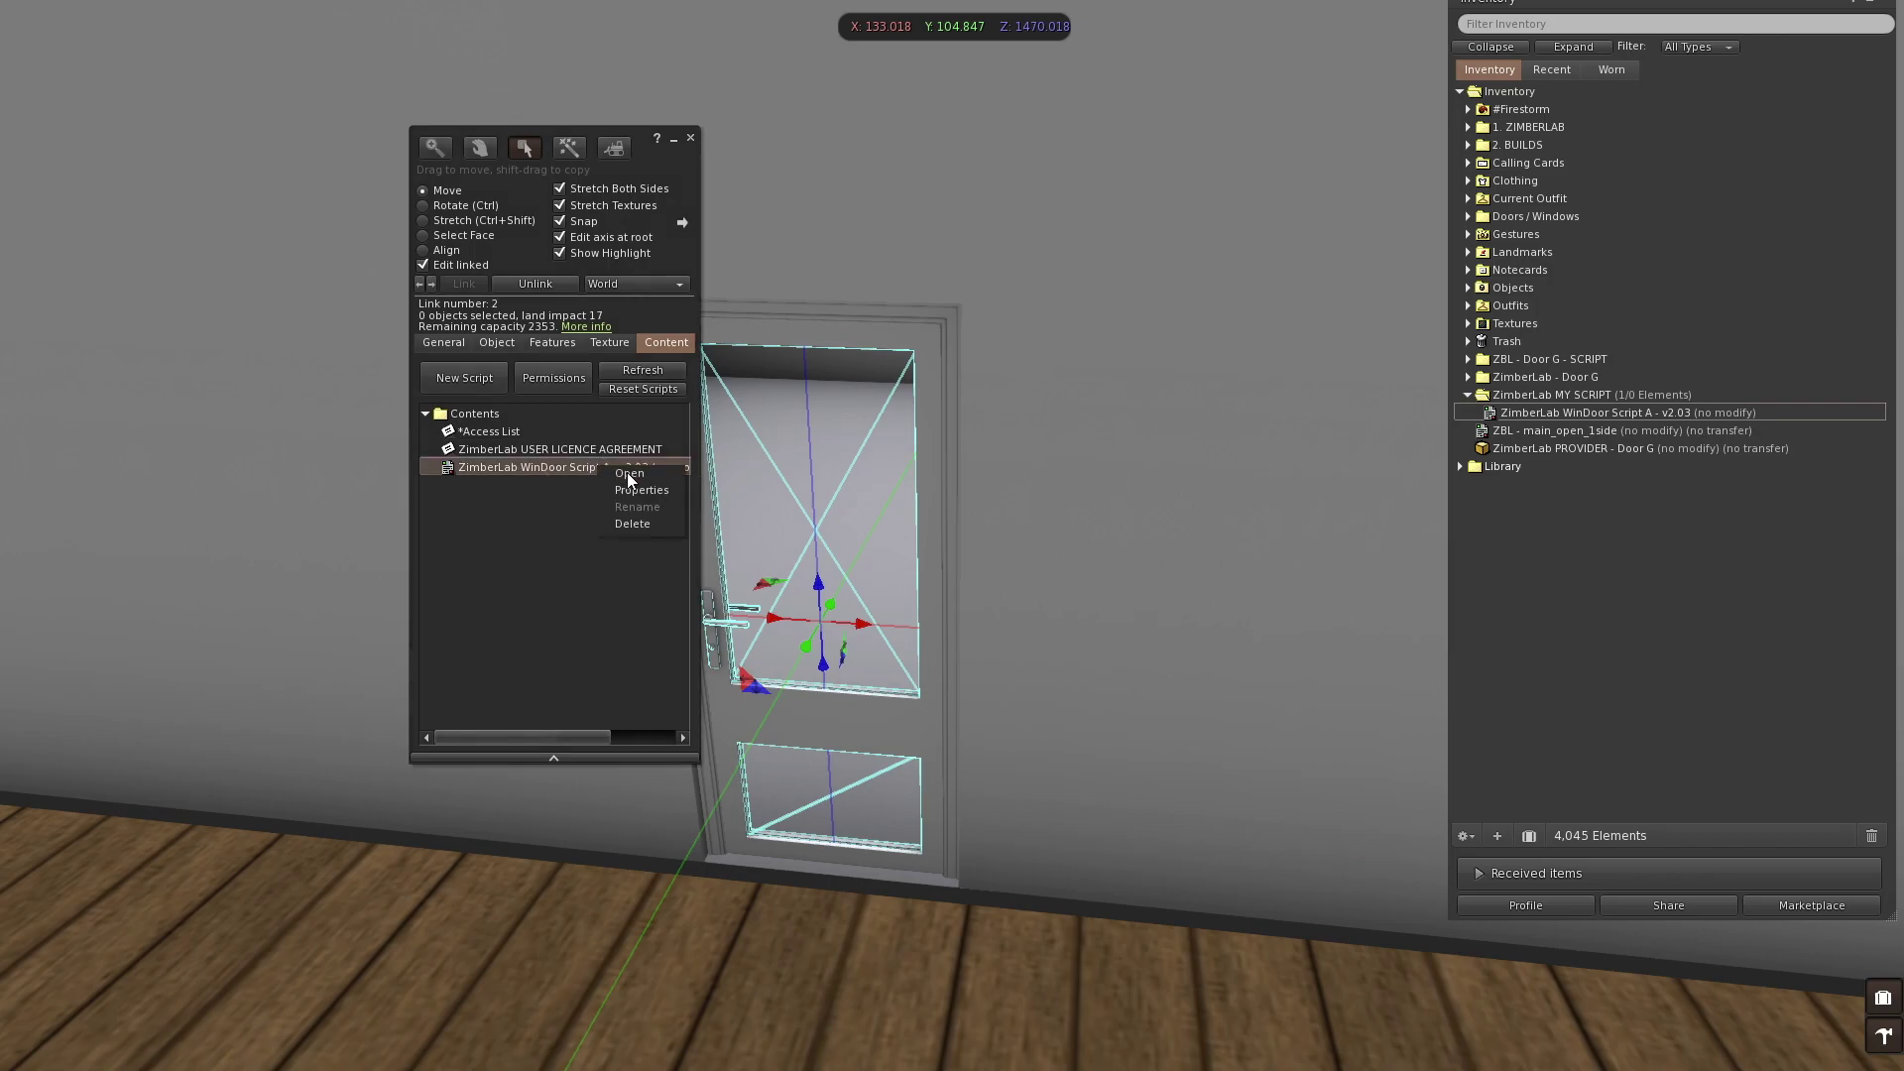
{"action": "left_click", "coordinate": [637, 522]}
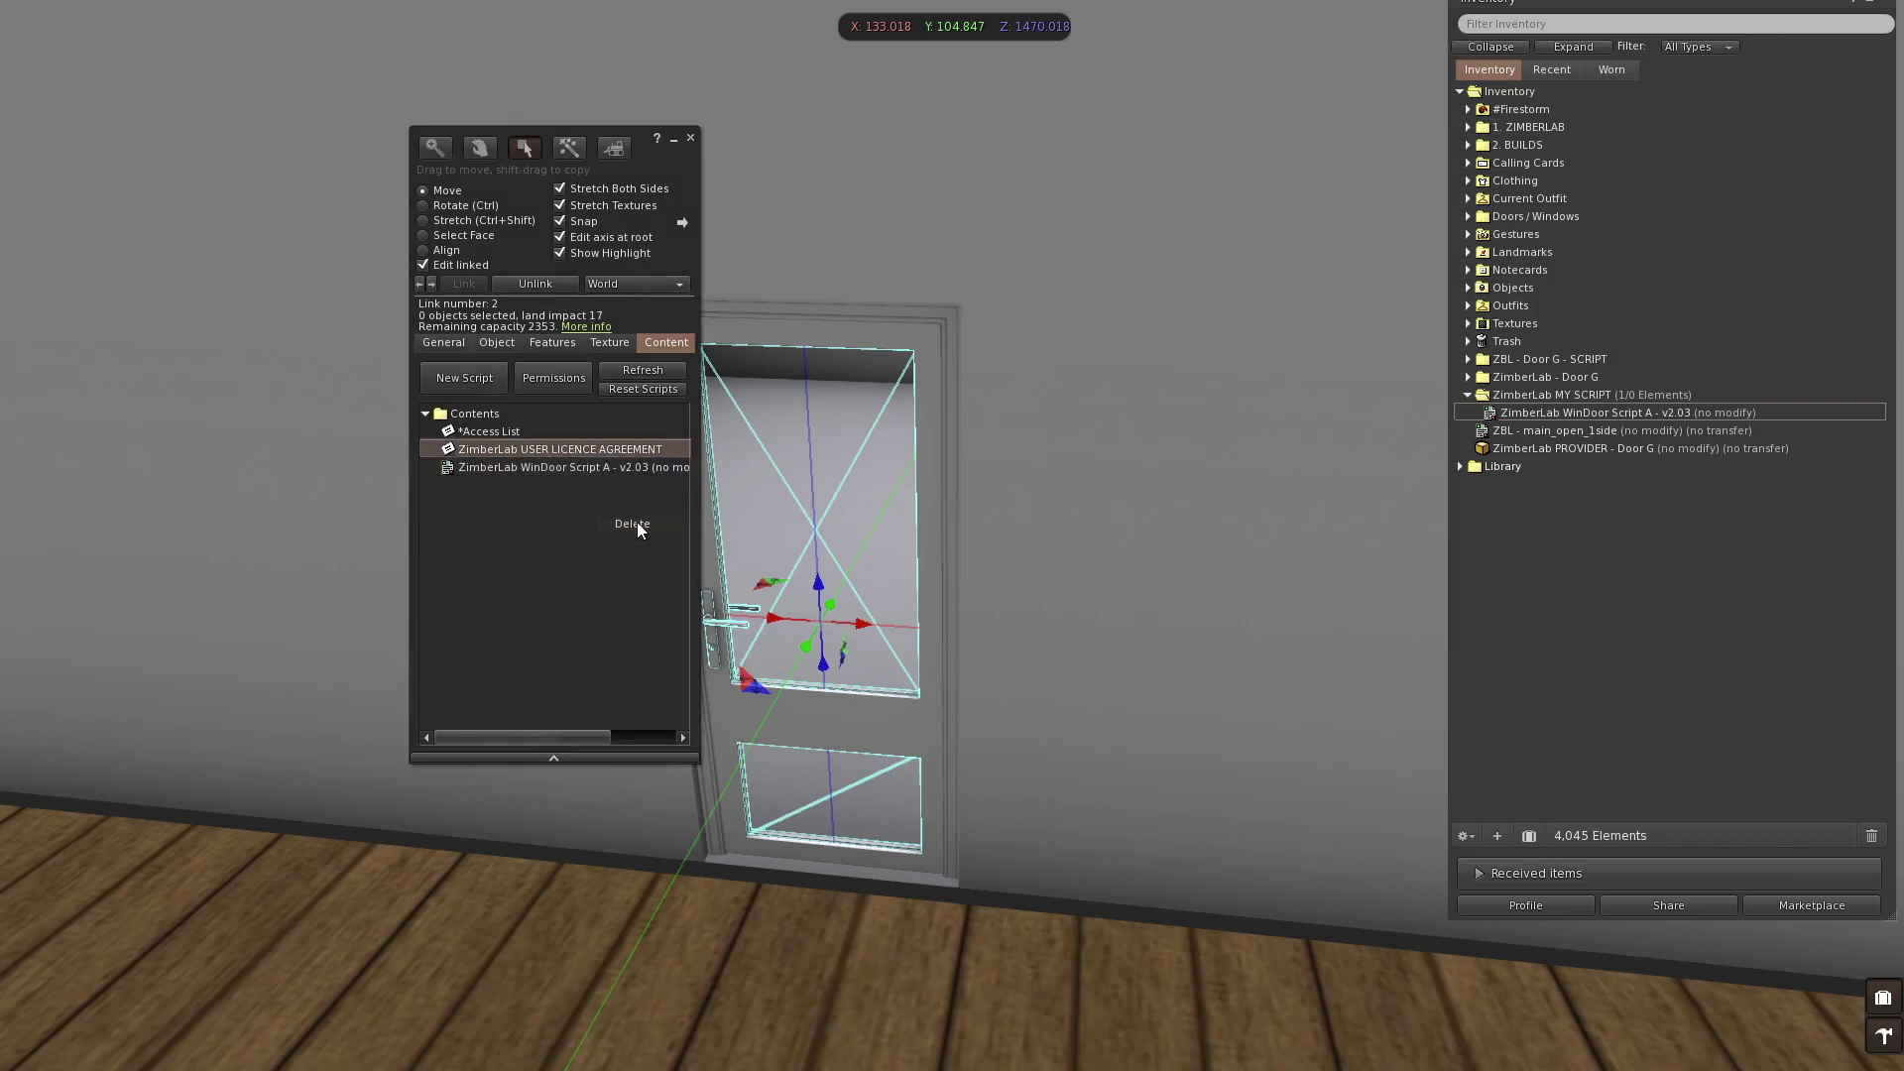
Step: Add the WinDoor Script A - v2.03 from the ZimberLab MY SCRIPT folder to the linked door part's contents and finish editing
{"action": "left_click", "coordinate": [1595, 412]}
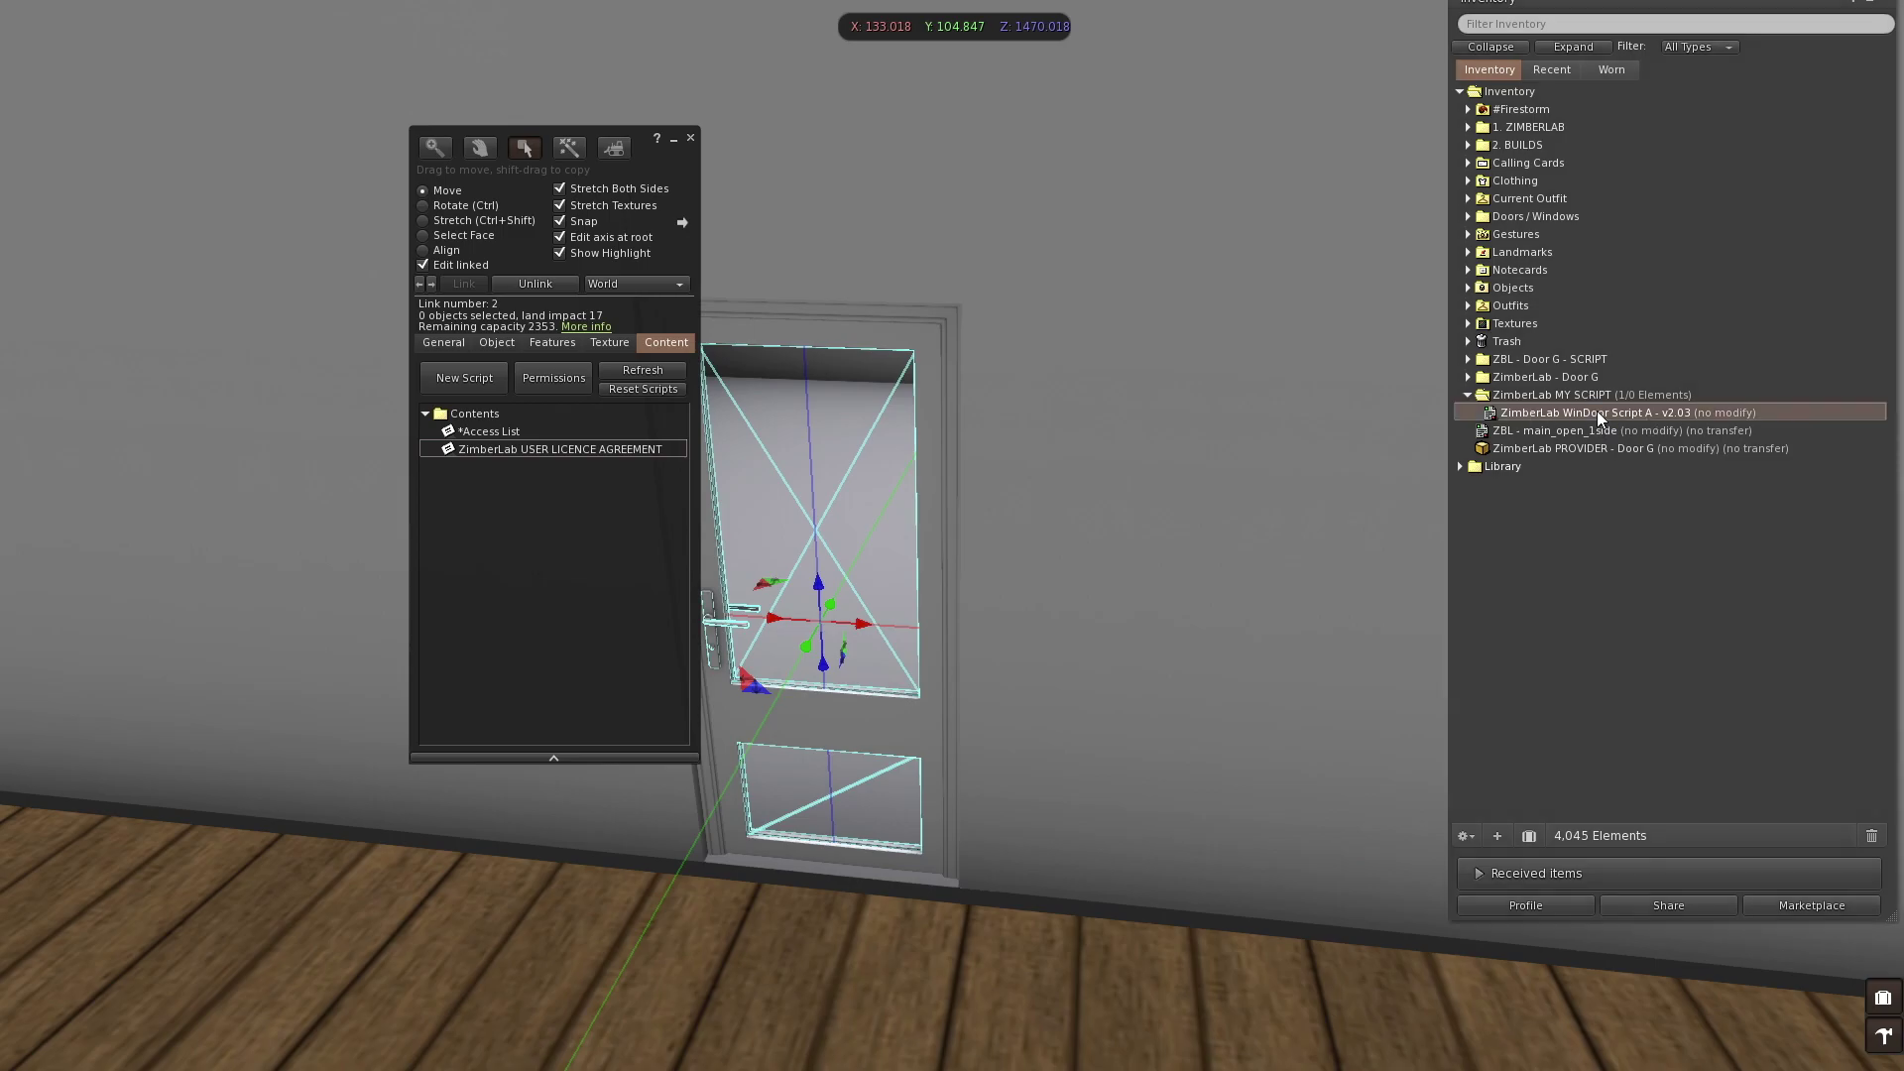
{"action": "left_click_drag", "start_coordinate": [1597, 410], "coordinate": [541, 535]}
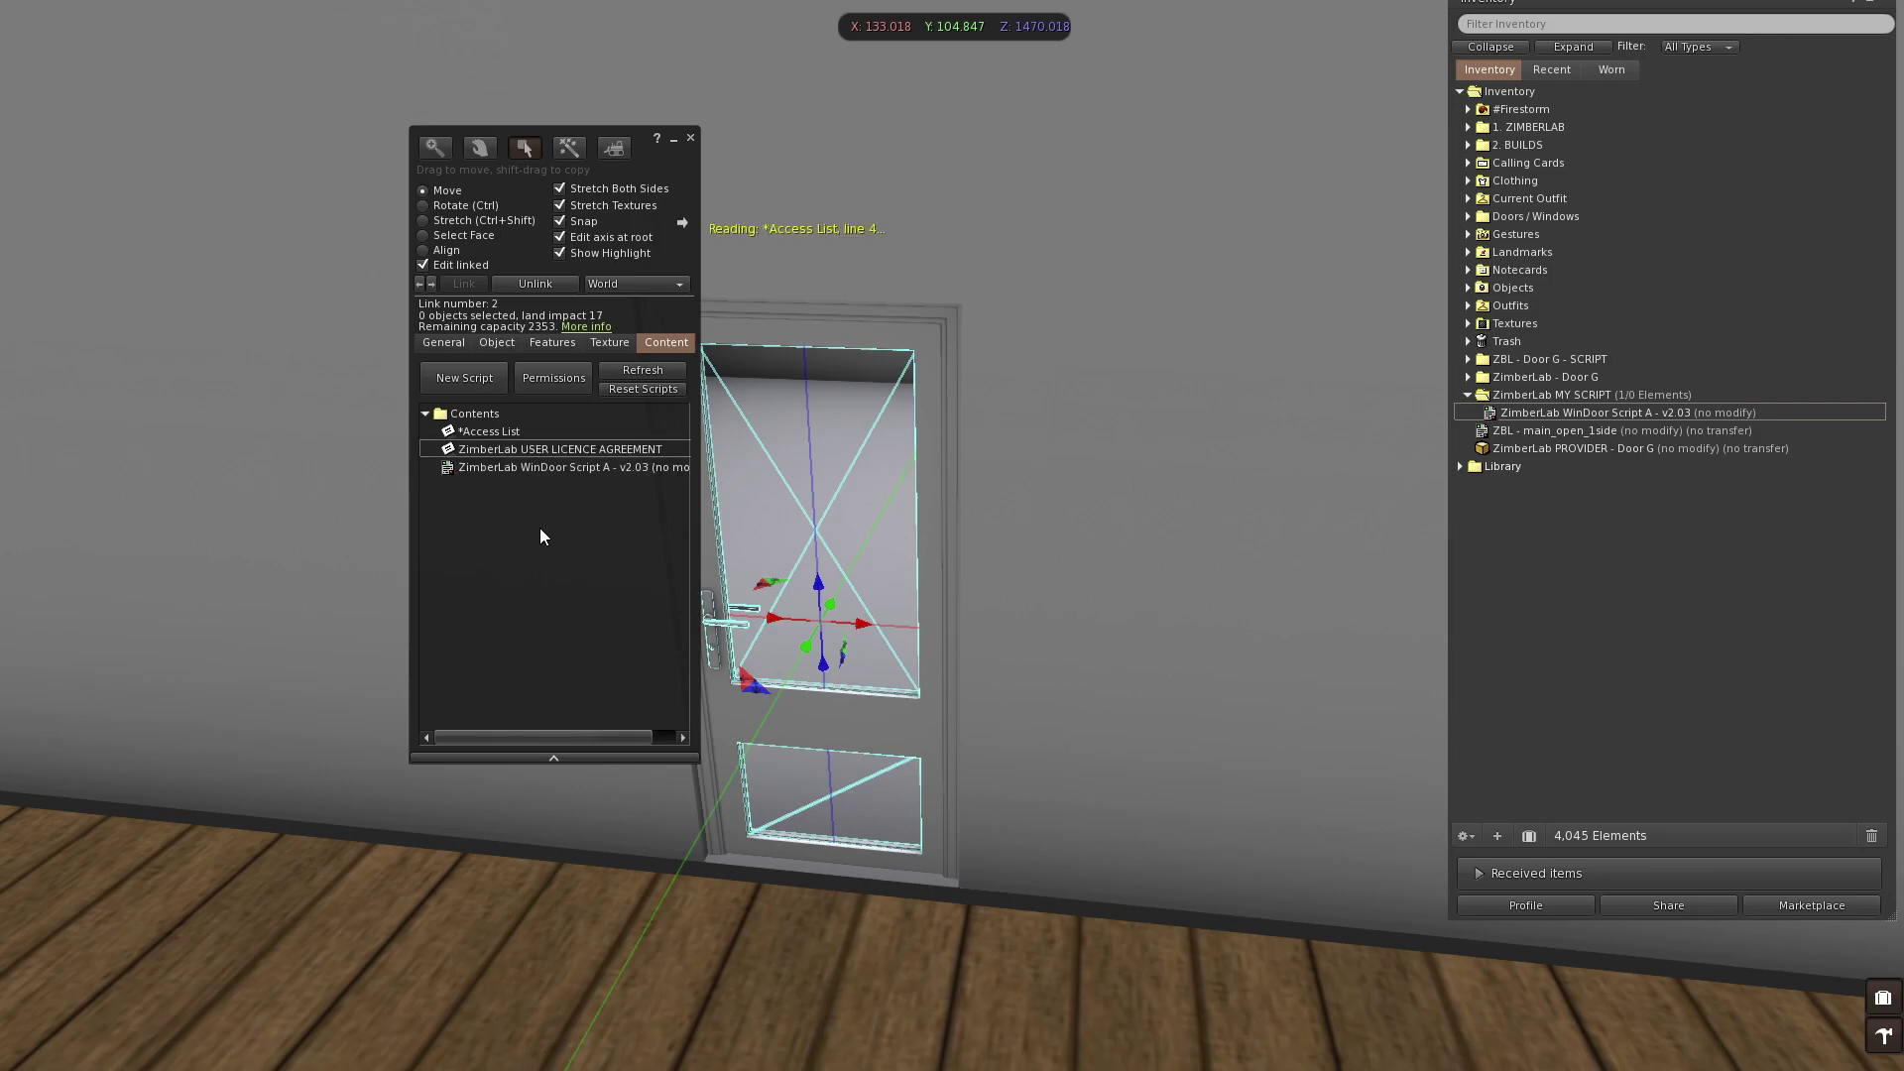
{"action": "left_click", "coordinate": [691, 145]}
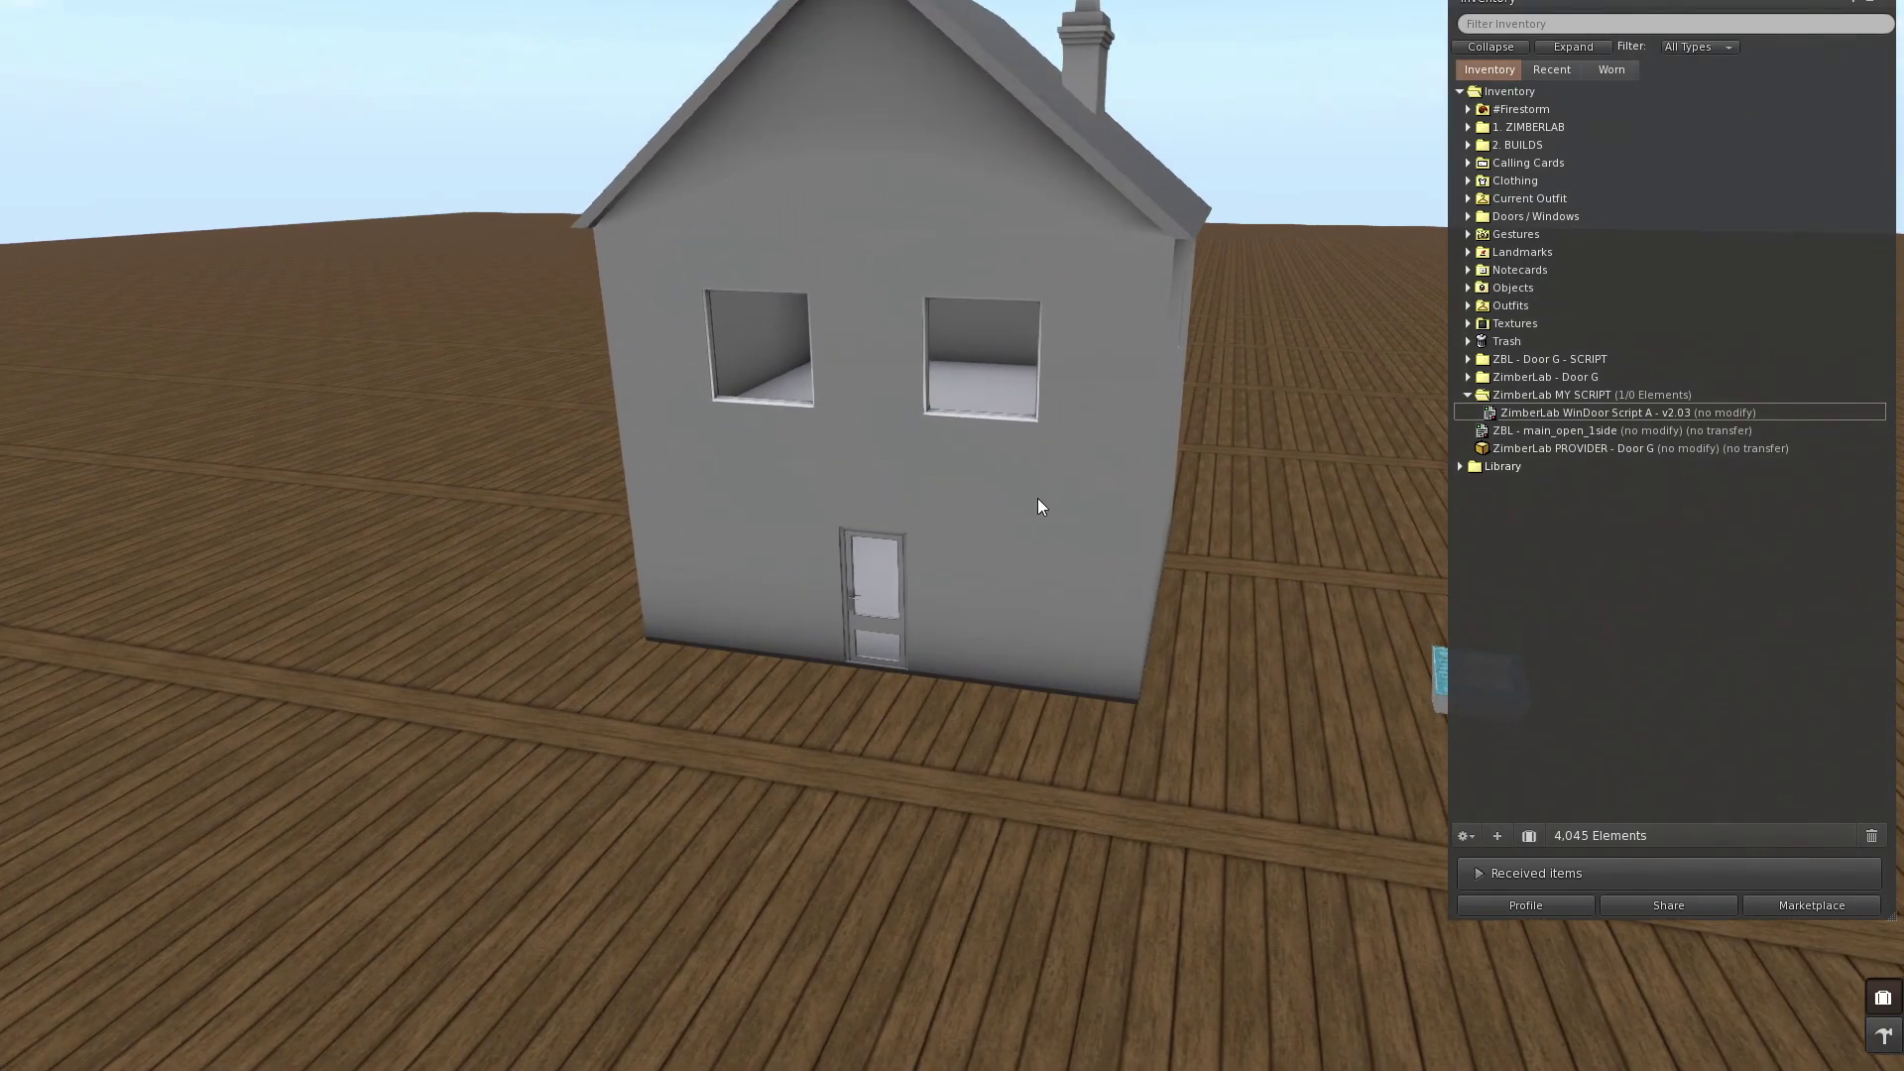
Step: Take the linked house back into the inventory and check it among the recent items
{"action": "right_click", "coordinate": [1039, 492]}
{"action": "left_click", "coordinate": [968, 490]}
{"action": "right_click", "coordinate": [969, 490]}
{"action": "left_click", "coordinate": [916, 488]}
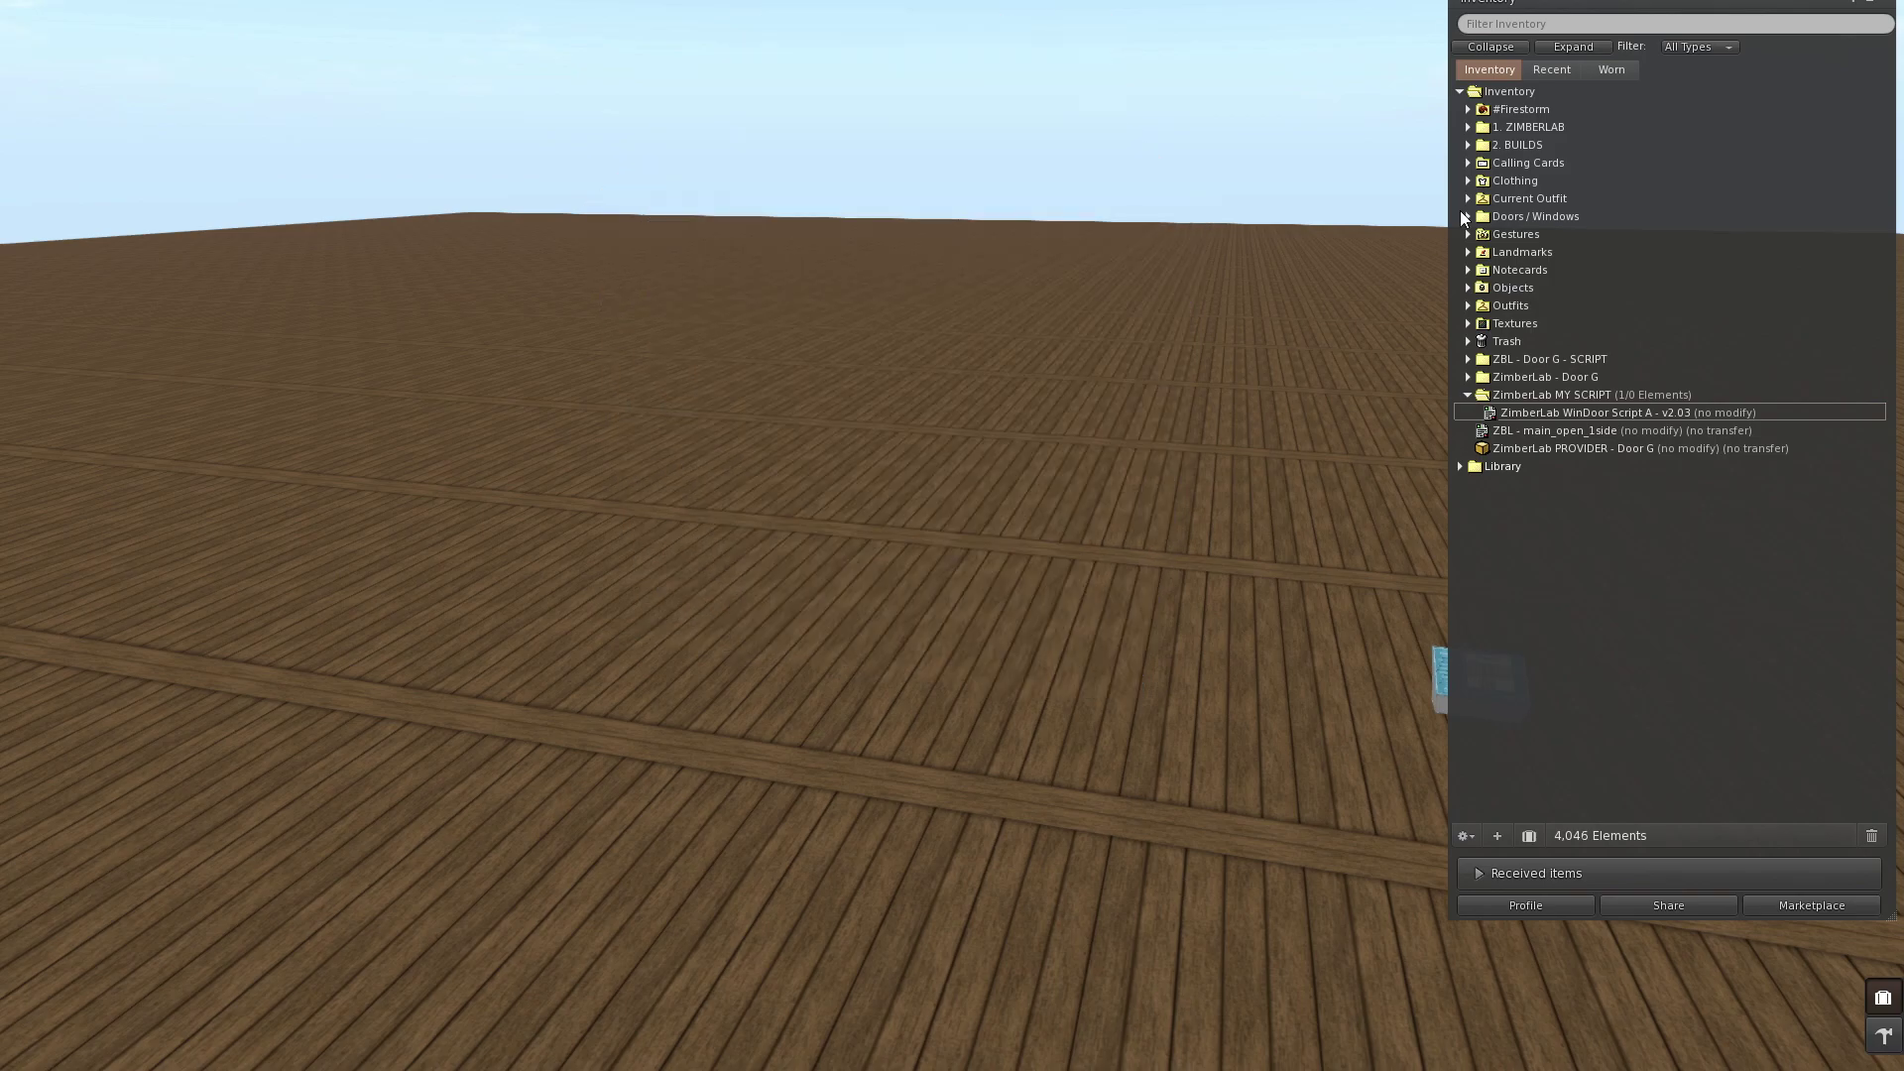
{"action": "left_click", "coordinate": [1552, 74]}
{"action": "left_click", "coordinate": [1573, 127]}
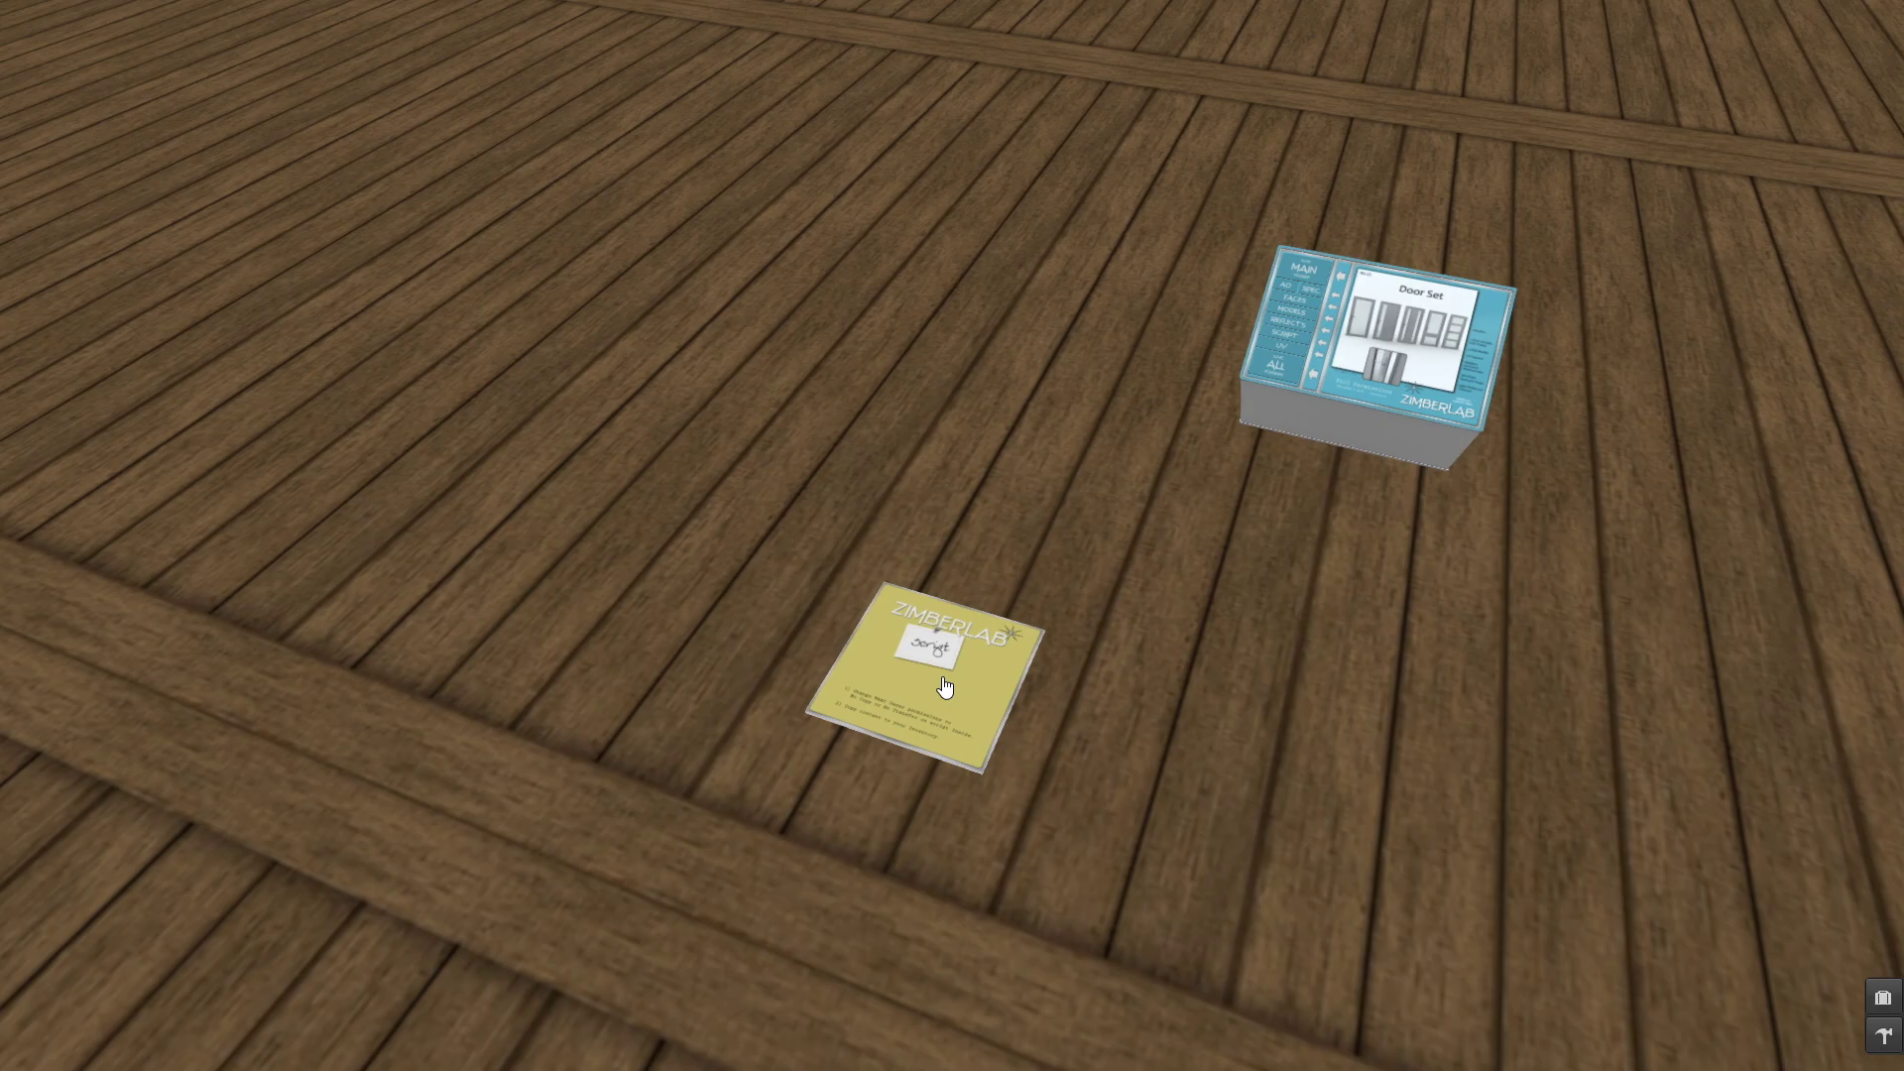
Step: Place the ZimberLab_doorF1_muntins and ZimberLab_windowE1 - Assembled SCRIPTED items from the recent Doors / Windows folder side by side on the floor
{"action": "left_click", "coordinate": [1883, 998]}
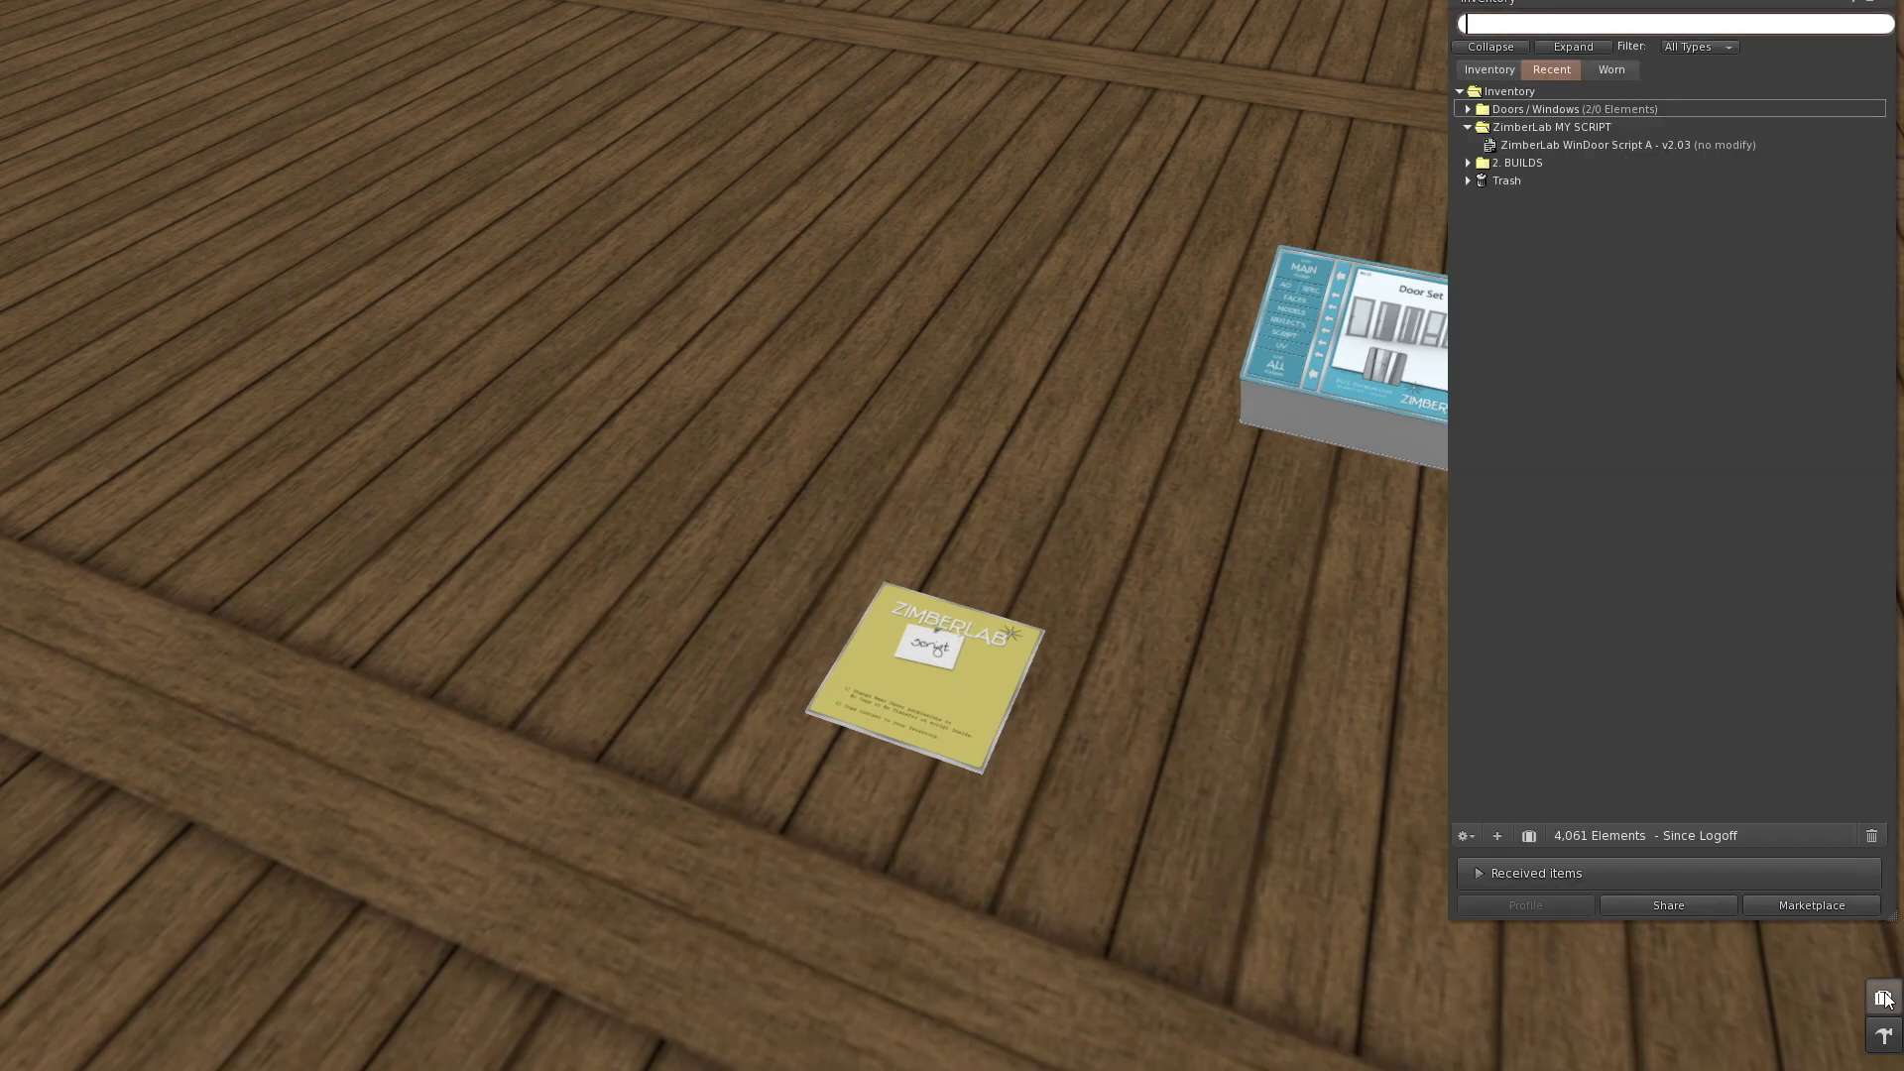
{"action": "left_click_drag", "start_coordinate": [573, 335], "coordinate": [585, 466], "text": "alt"}
{"action": "left_click", "coordinate": [1468, 109]}
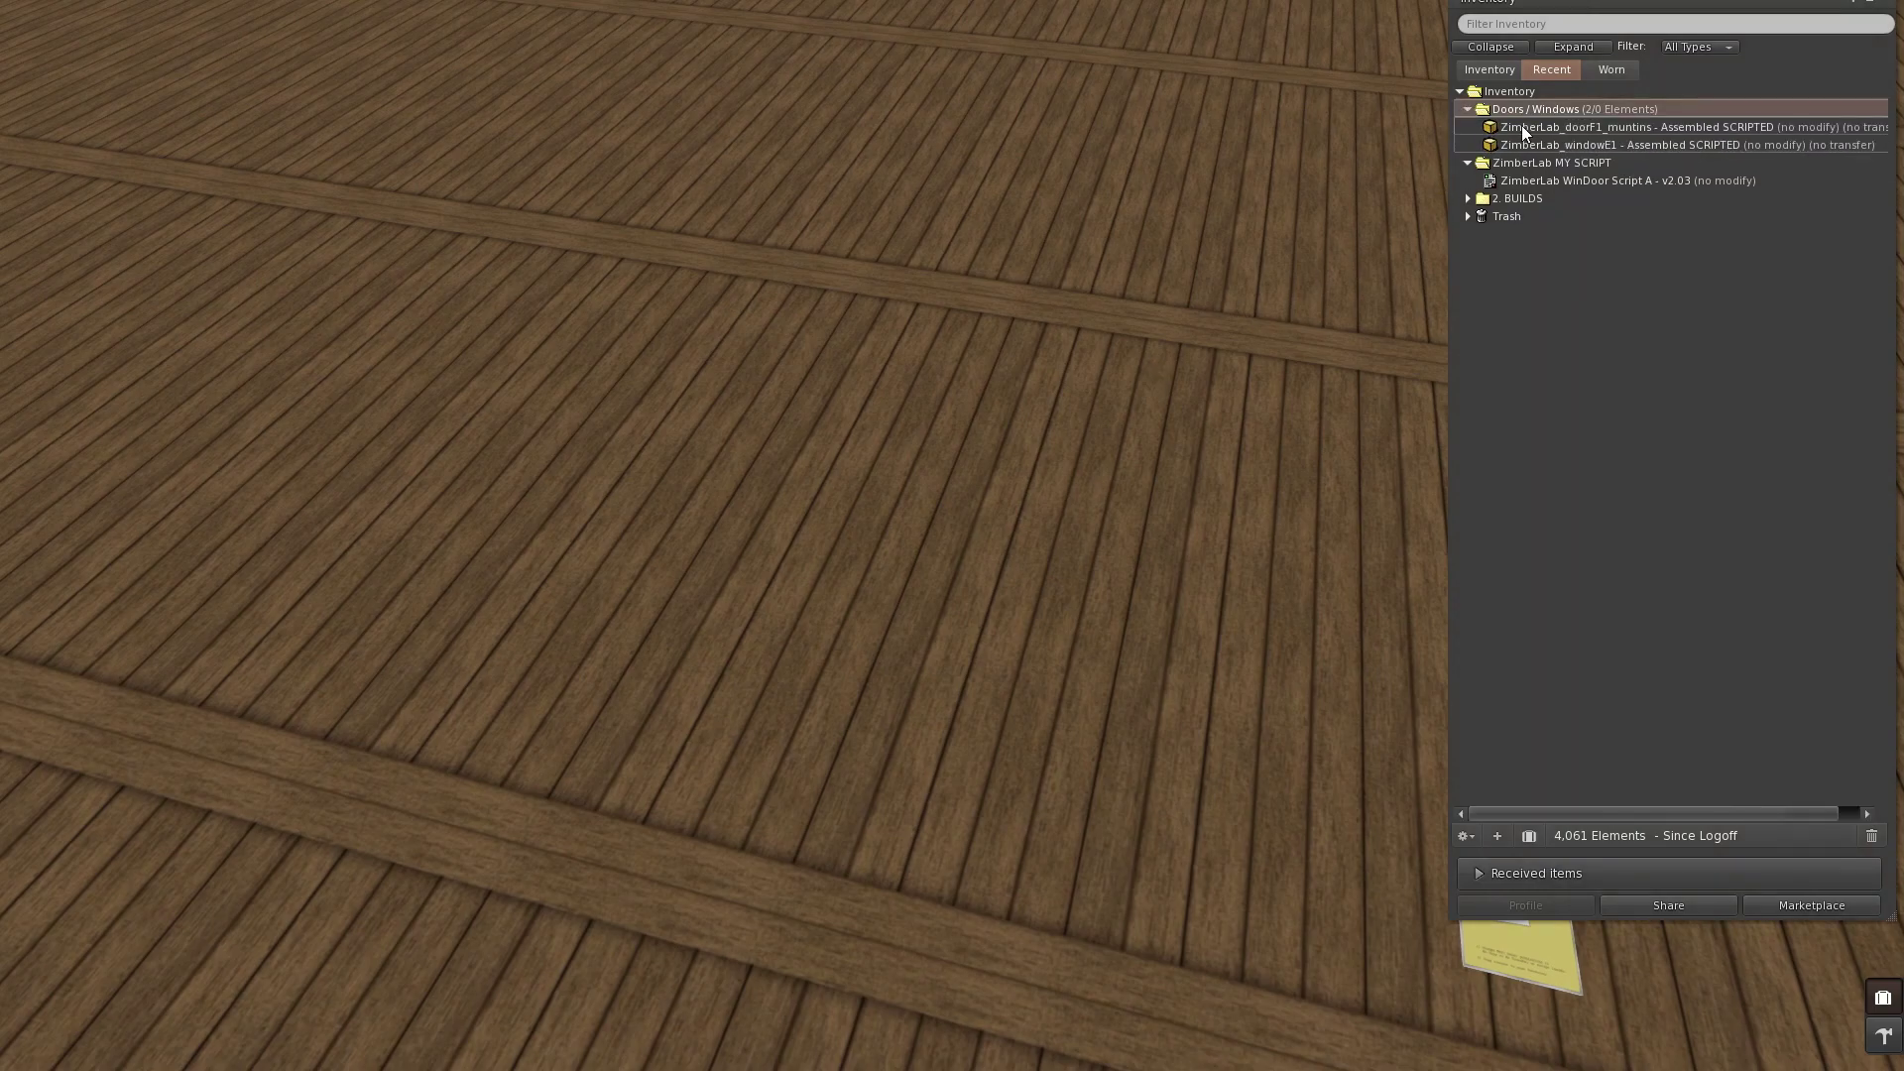
{"action": "left_click_drag", "start_coordinate": [1565, 126], "coordinate": [1146, 204]}
{"action": "left_click_drag", "start_coordinate": [621, 557], "coordinate": [621, 558]}
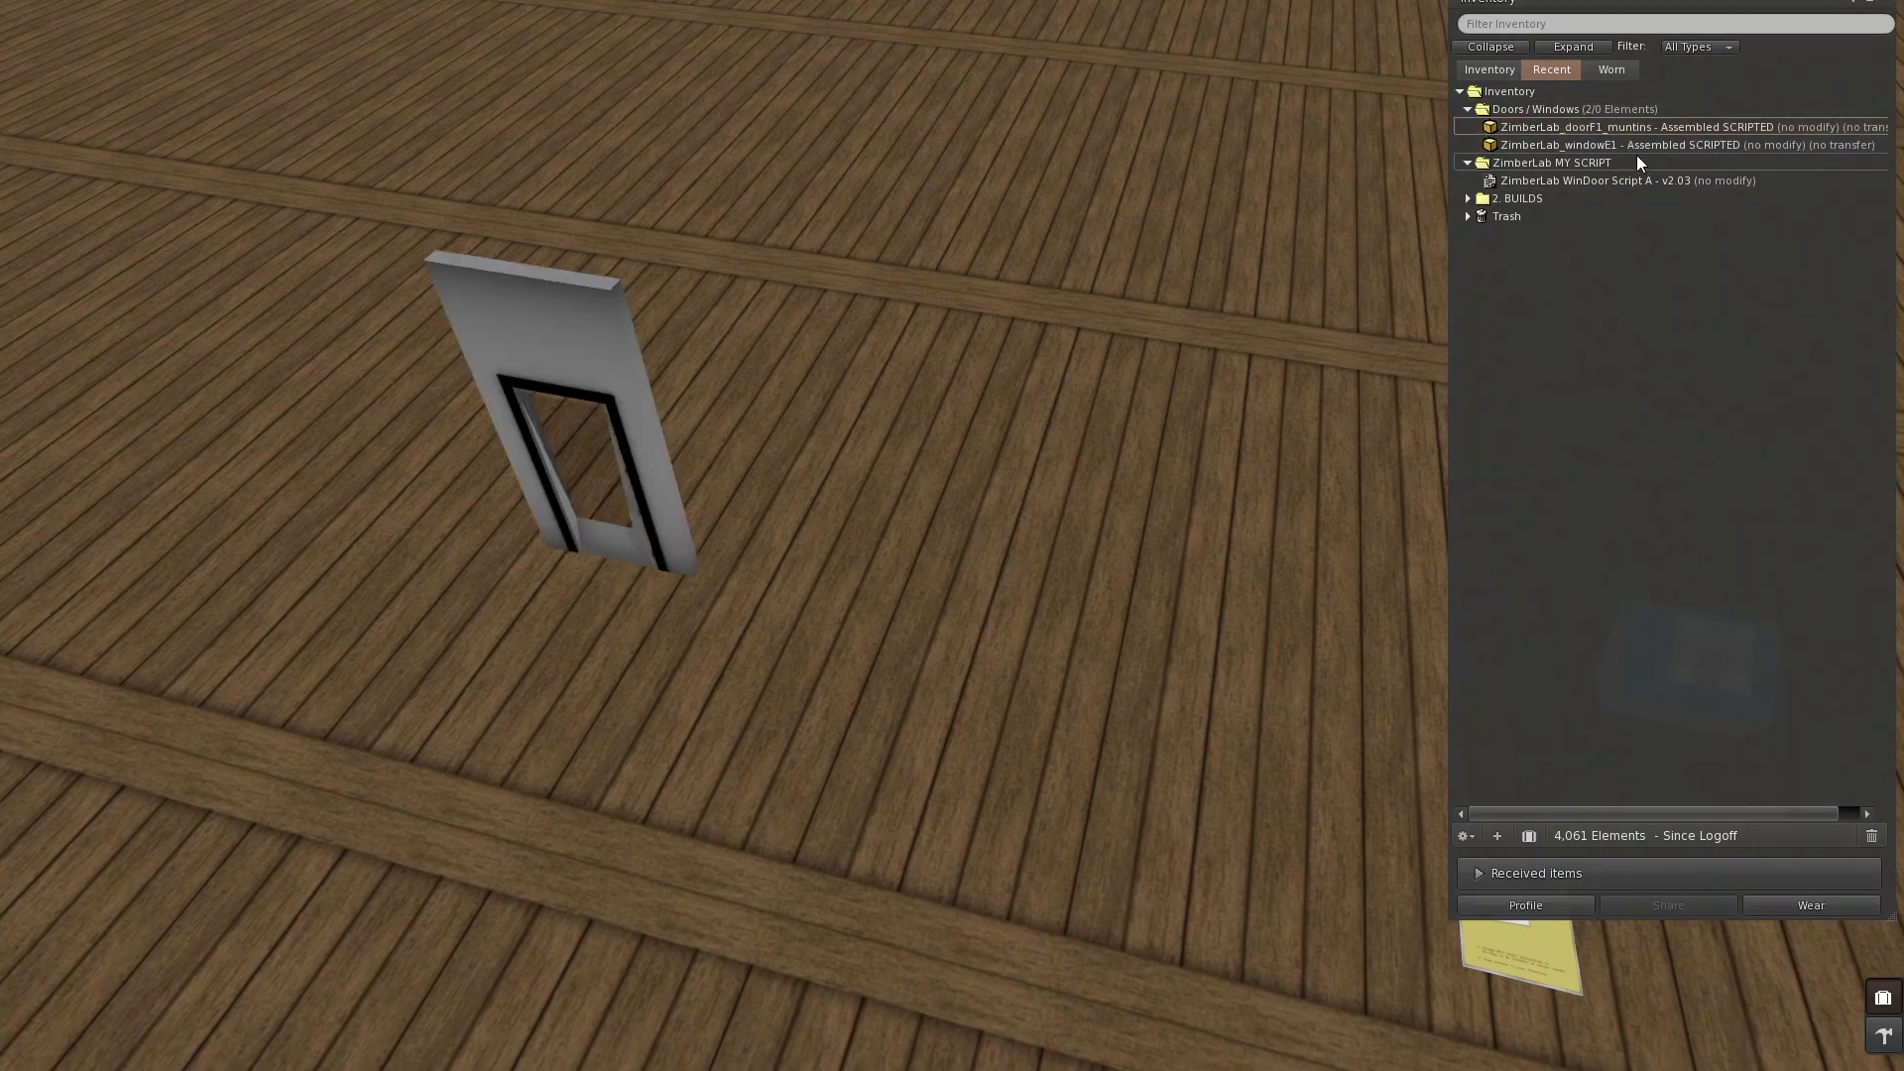
{"action": "left_click_drag", "start_coordinate": [1618, 145], "coordinate": [923, 615]}
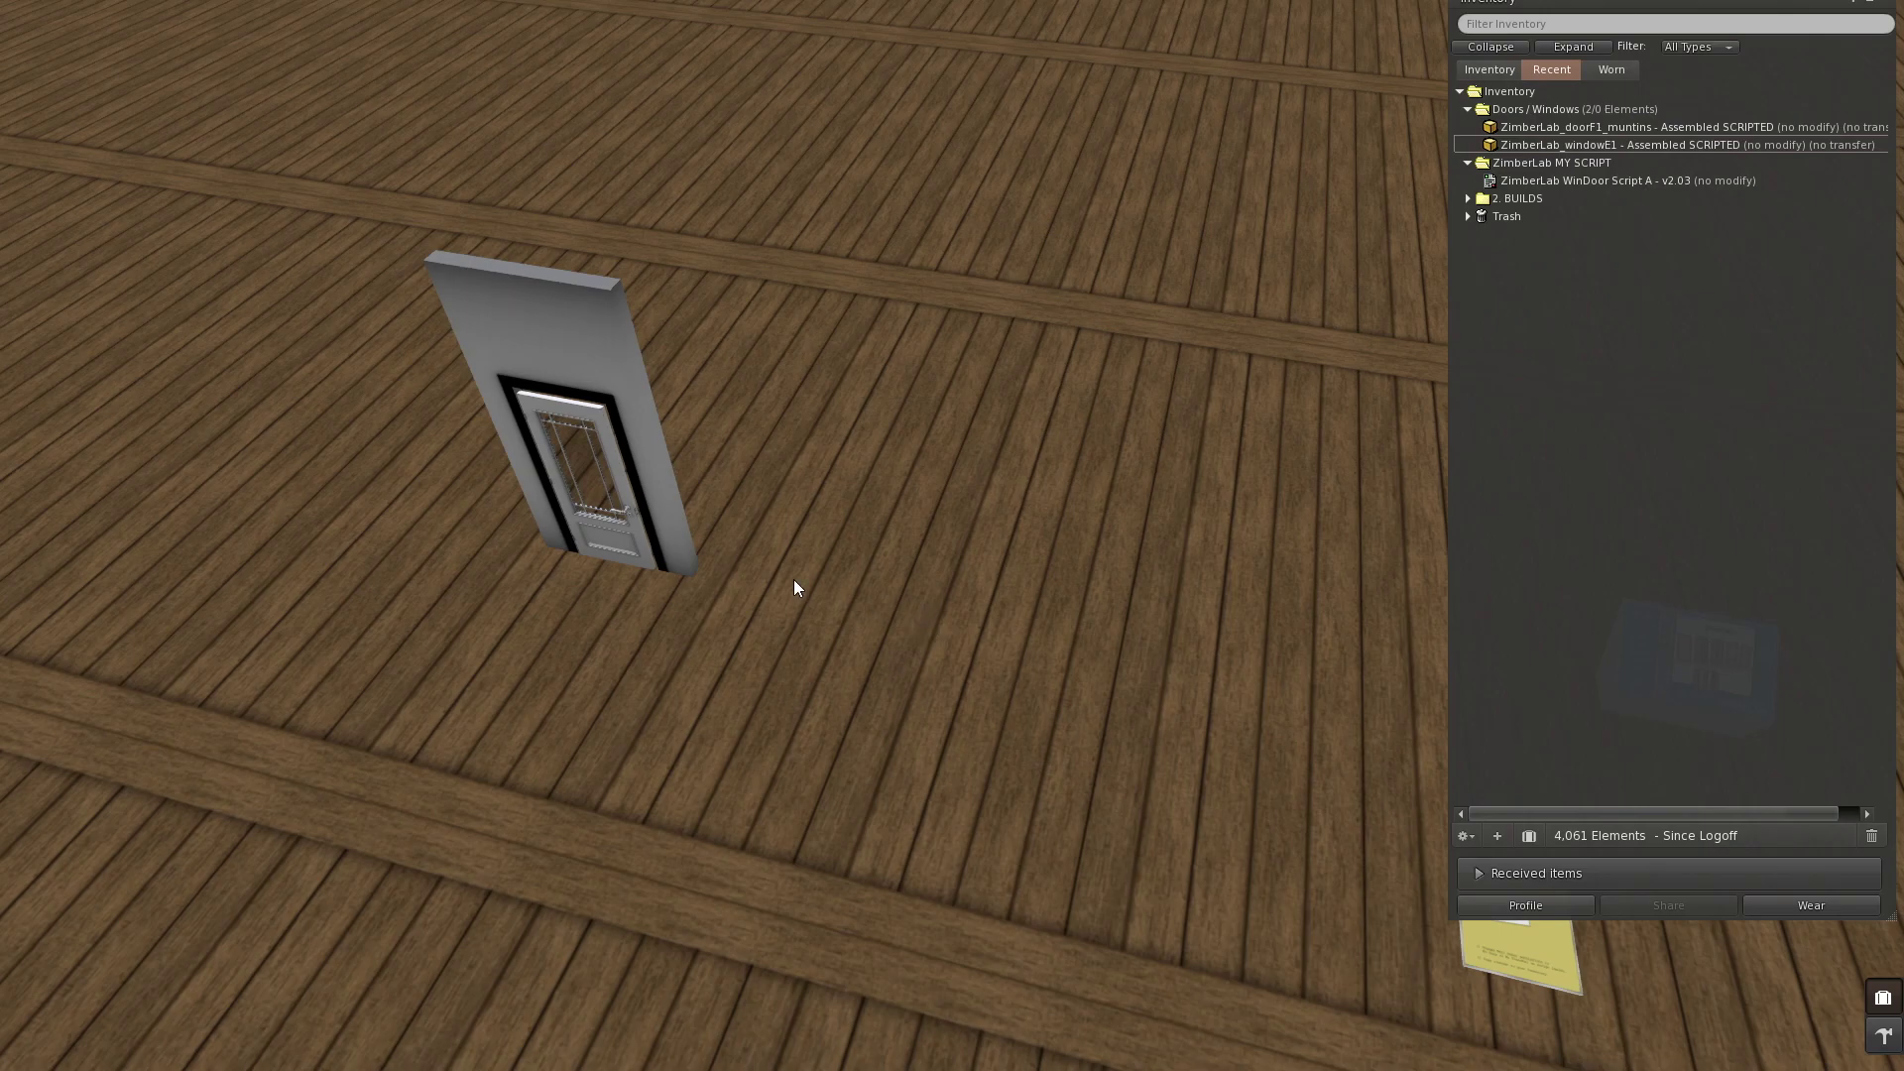
{"action": "mouse_move", "coordinate": [659, 512]}
{"action": "left_mouse_down", "text": "alt"}
{"action": "mouse_move", "coordinate": [675, 327]}
{"action": "mouse_move", "coordinate": [674, 426]}
{"action": "mouse_move", "coordinate": [595, 446]}
{"action": "mouse_move", "coordinate": [654, 496]}
{"action": "left_mouse_up", "text": "alt"}
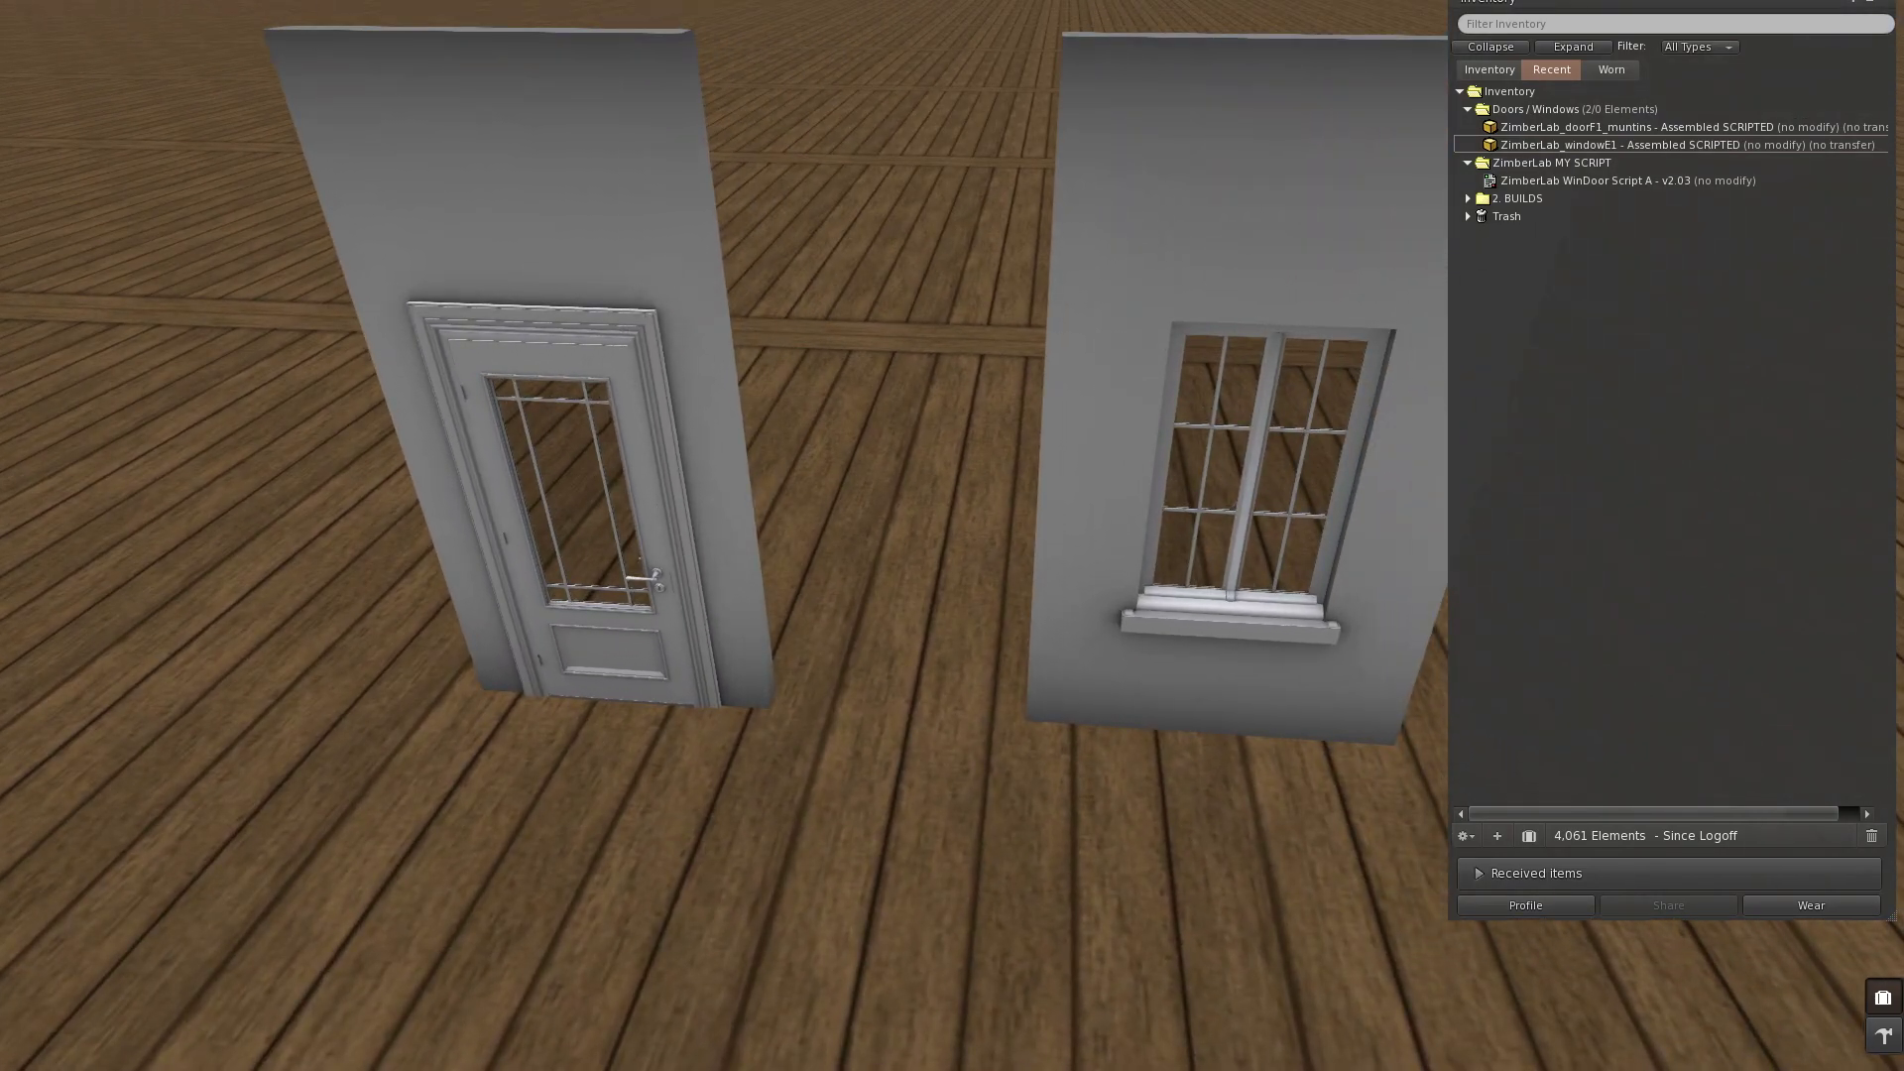
Step: Test opening and closing the placed door and window, and check the door item's permissions in the inventory
{"action": "left_click", "coordinate": [628, 662]}
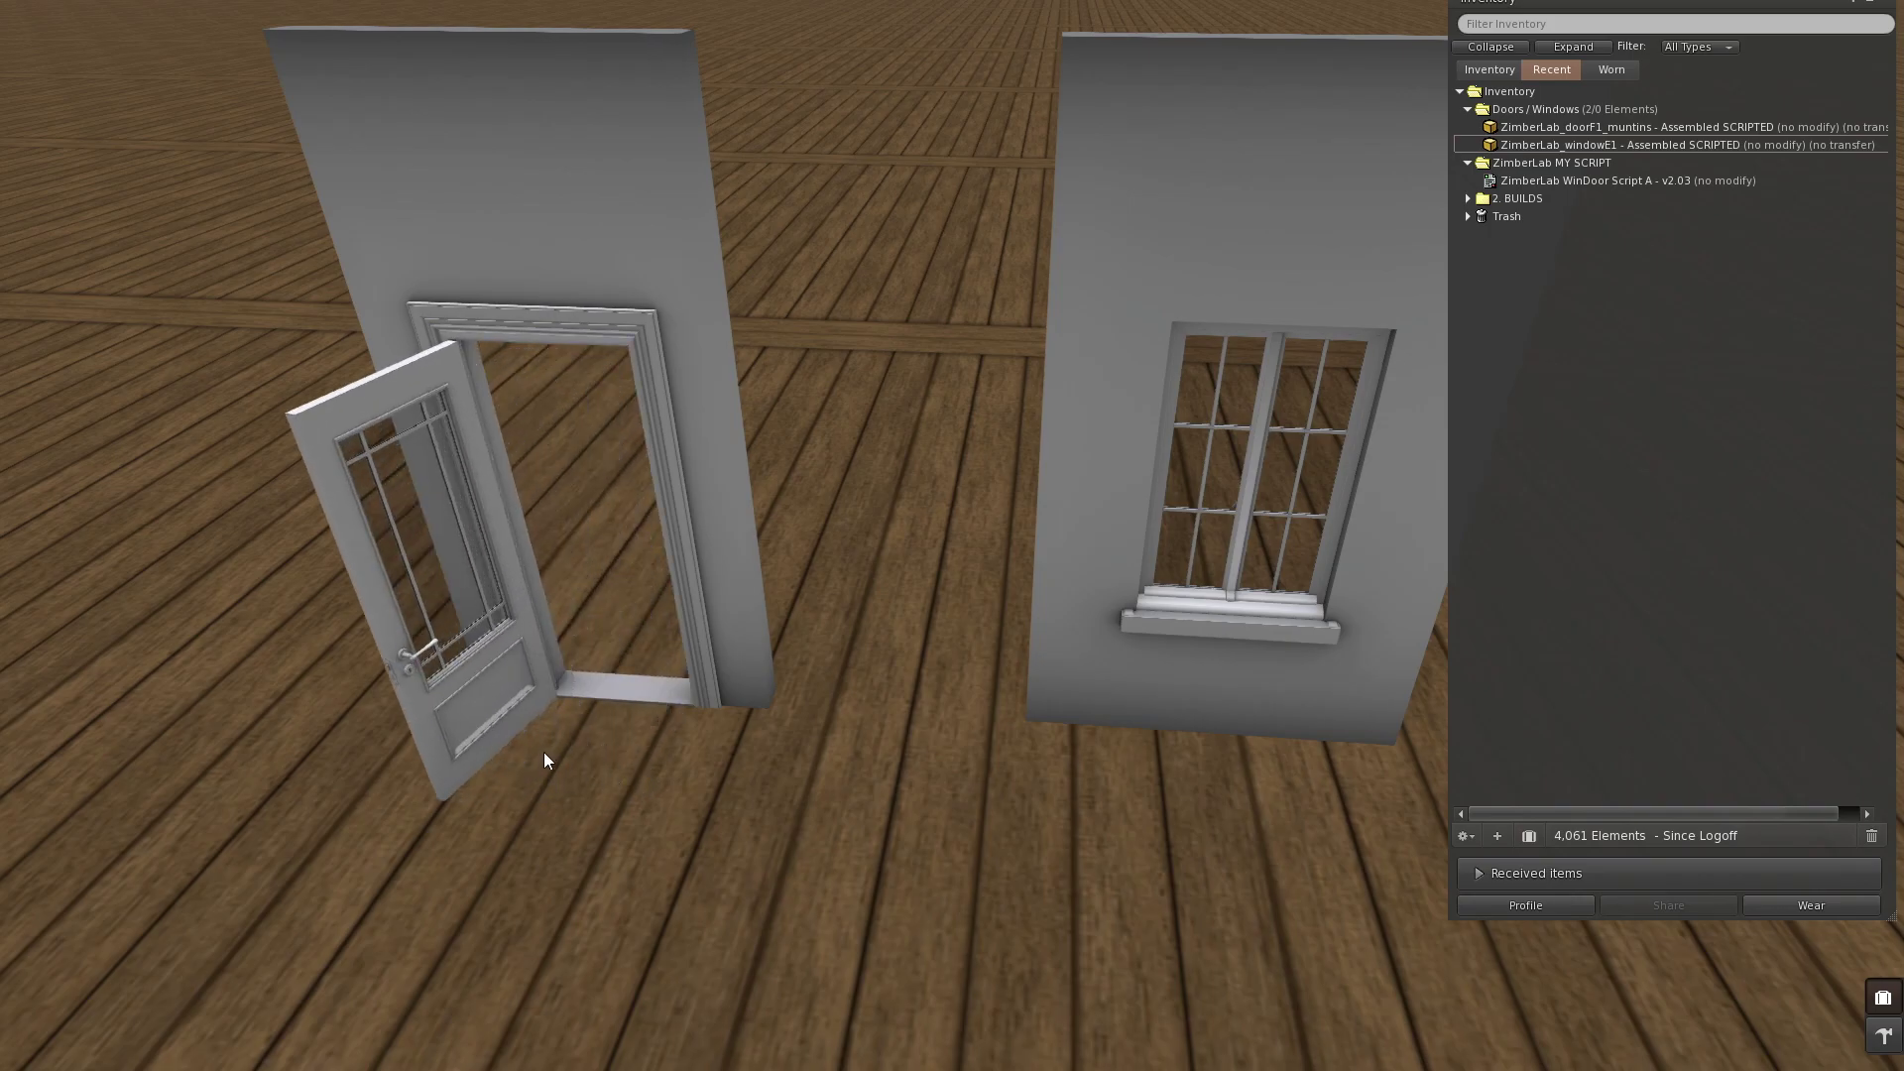
{"action": "left_click", "coordinate": [496, 709]}
{"action": "left_click", "coordinate": [1249, 531]}
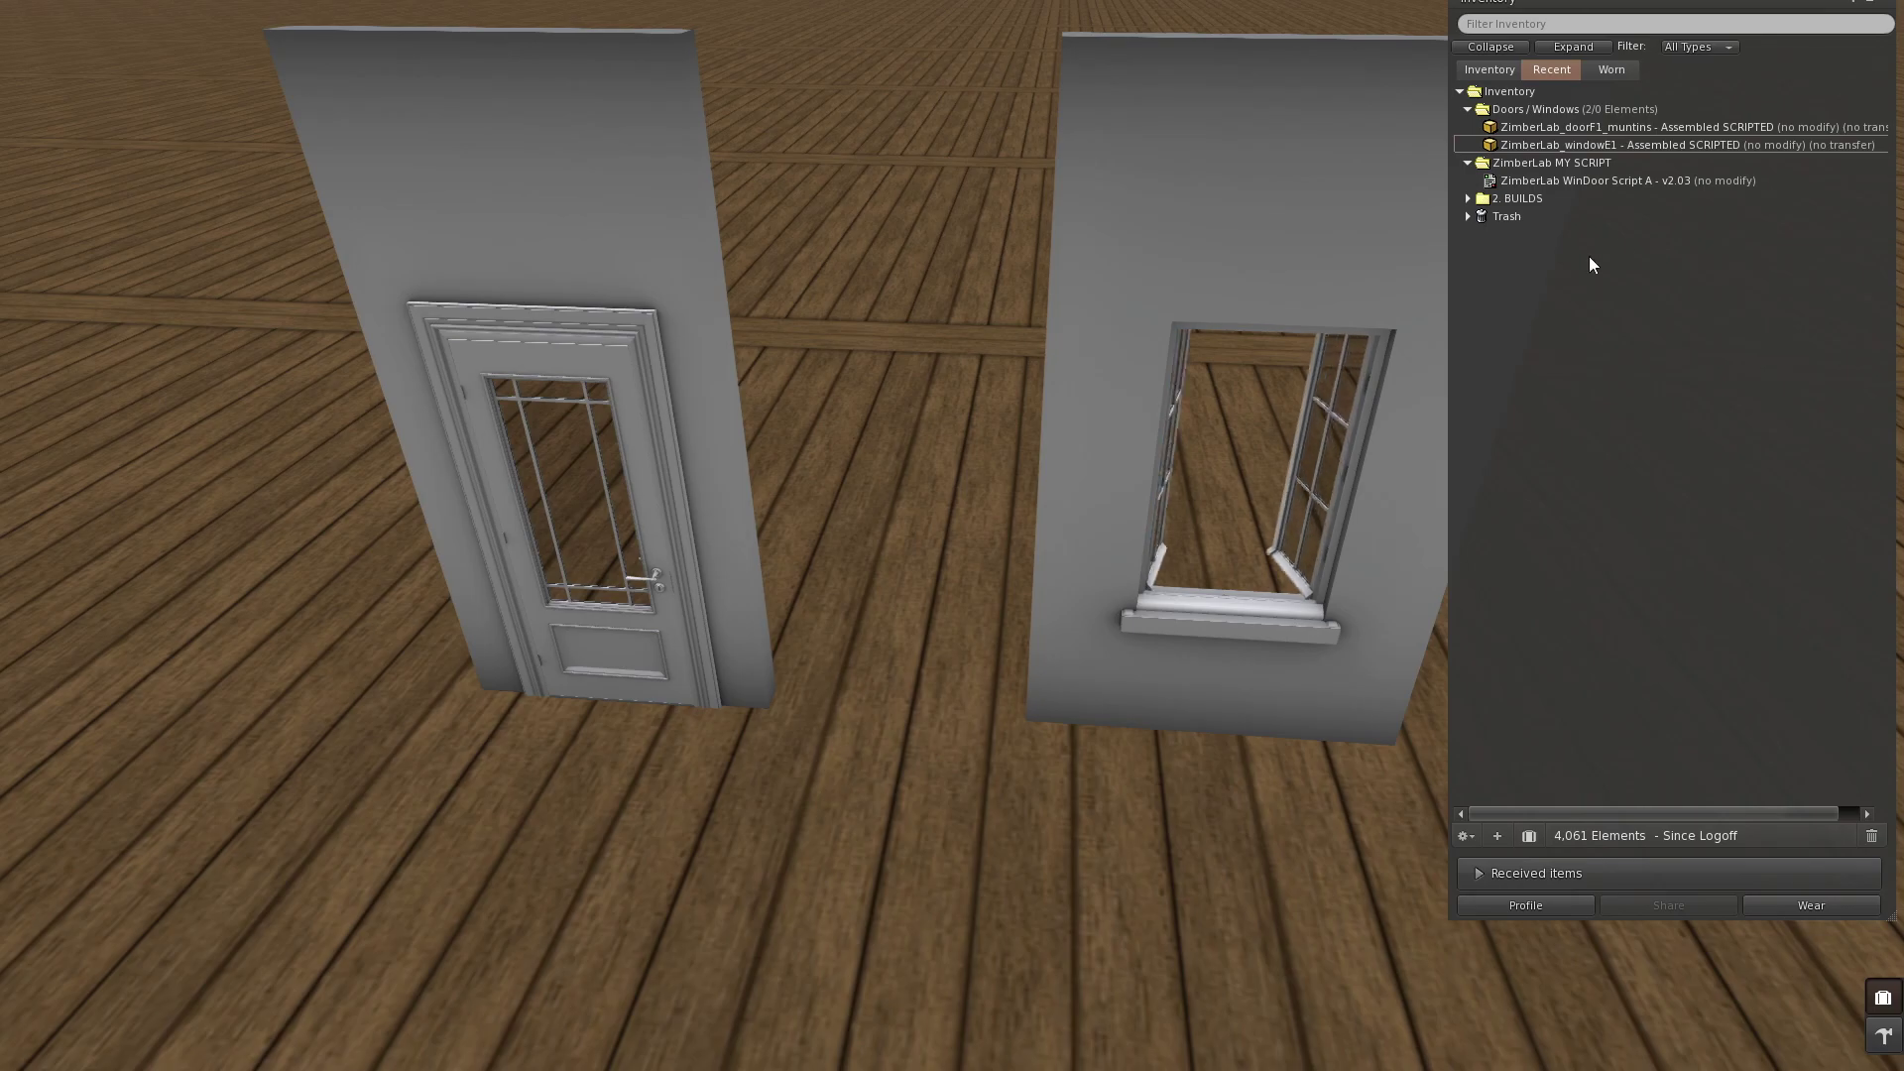
{"action": "left_click", "coordinate": [1730, 123]}
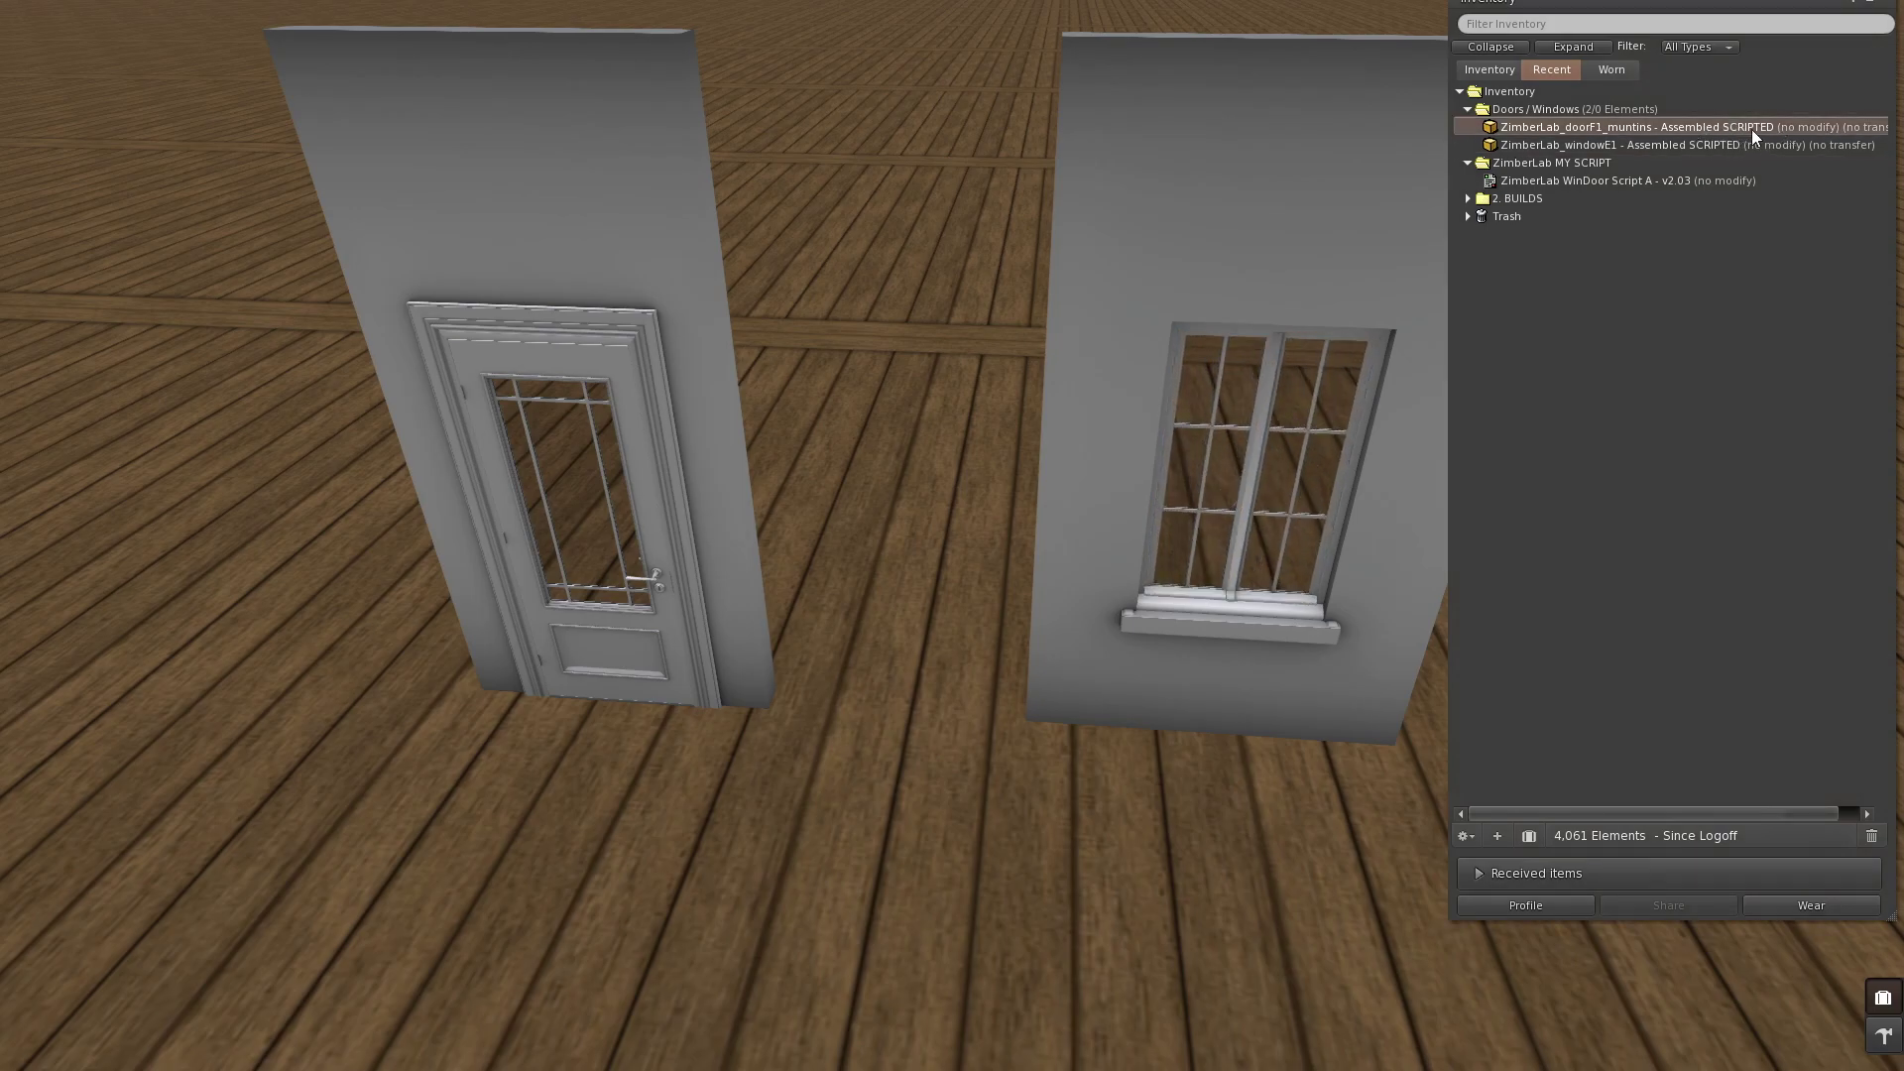
Step: Edit the door's linked parts and delete the ZimberLab WinDoor Script A - v2.03 from the door leaf's contents
{"action": "right_click", "coordinate": [600, 675]}
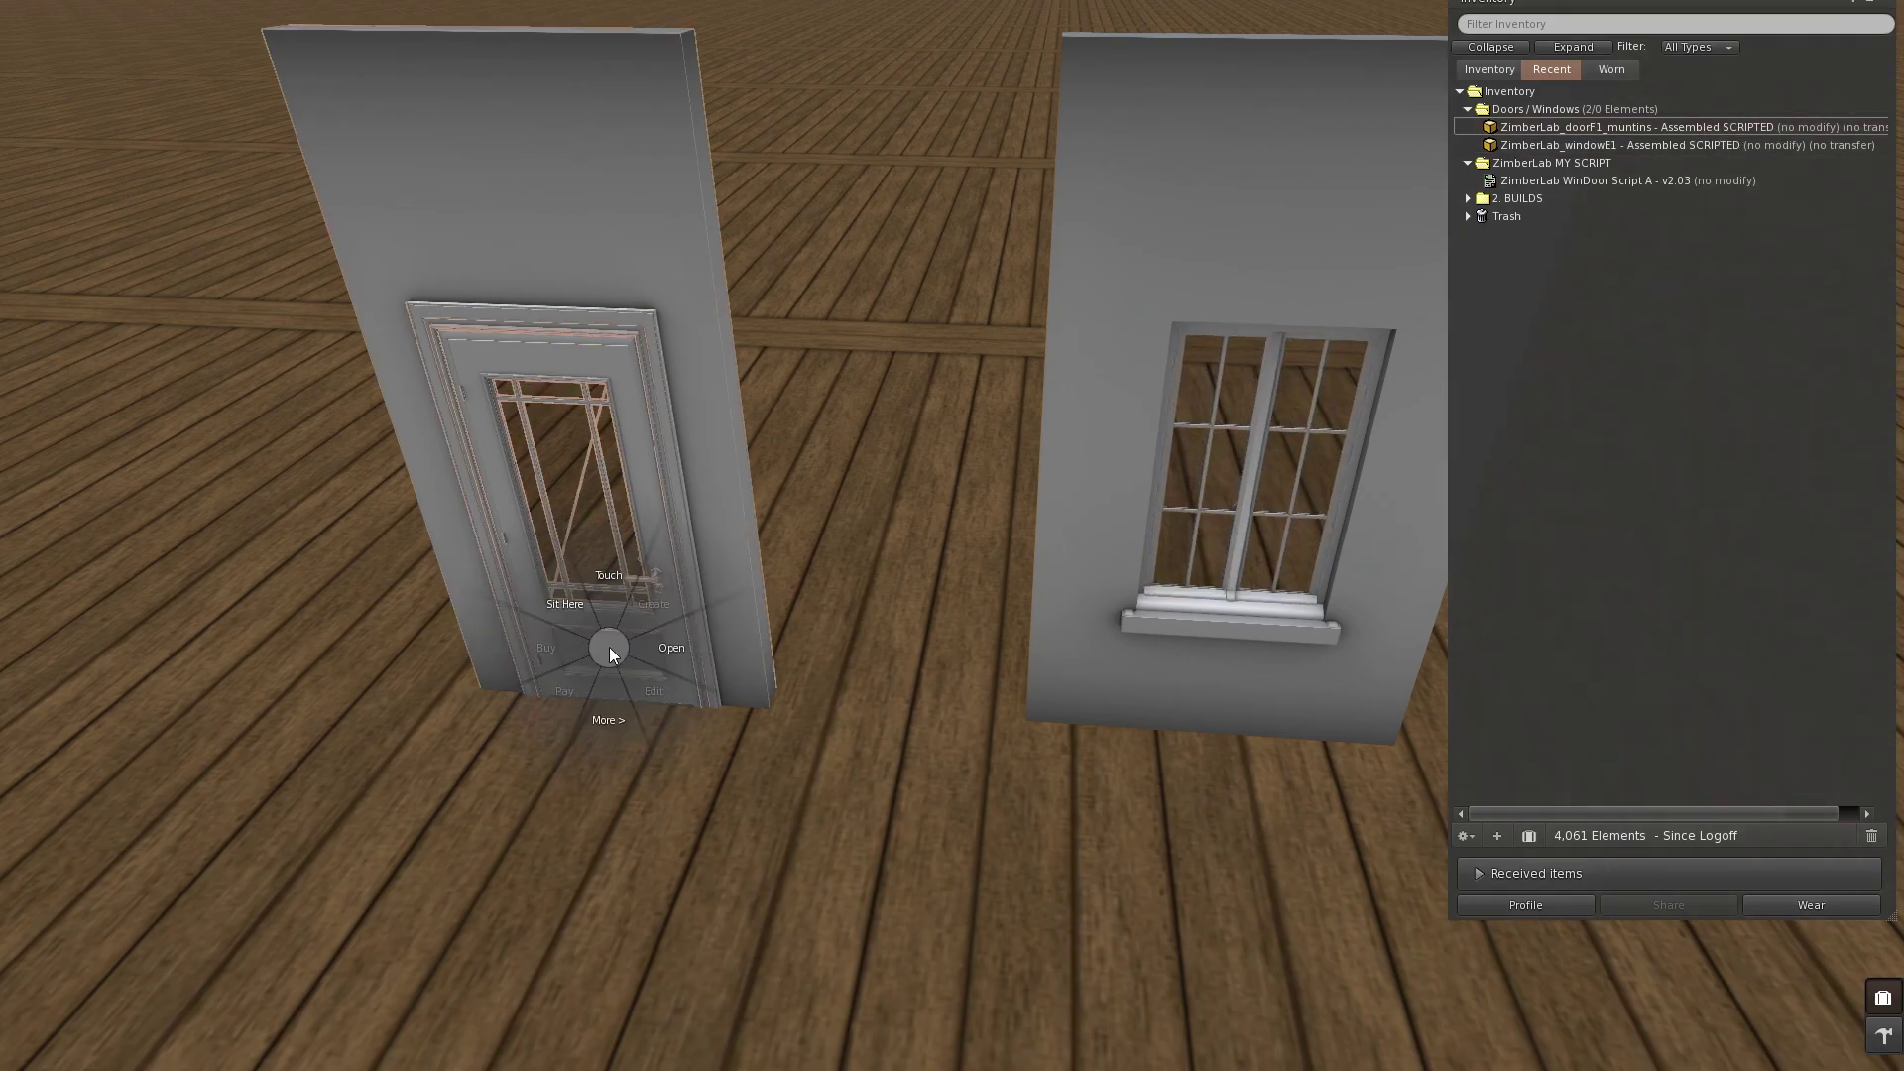
{"action": "left_click", "coordinate": [639, 680]}
{"action": "left_click_drag", "start_coordinate": [617, 333], "coordinate": [288, 363]}
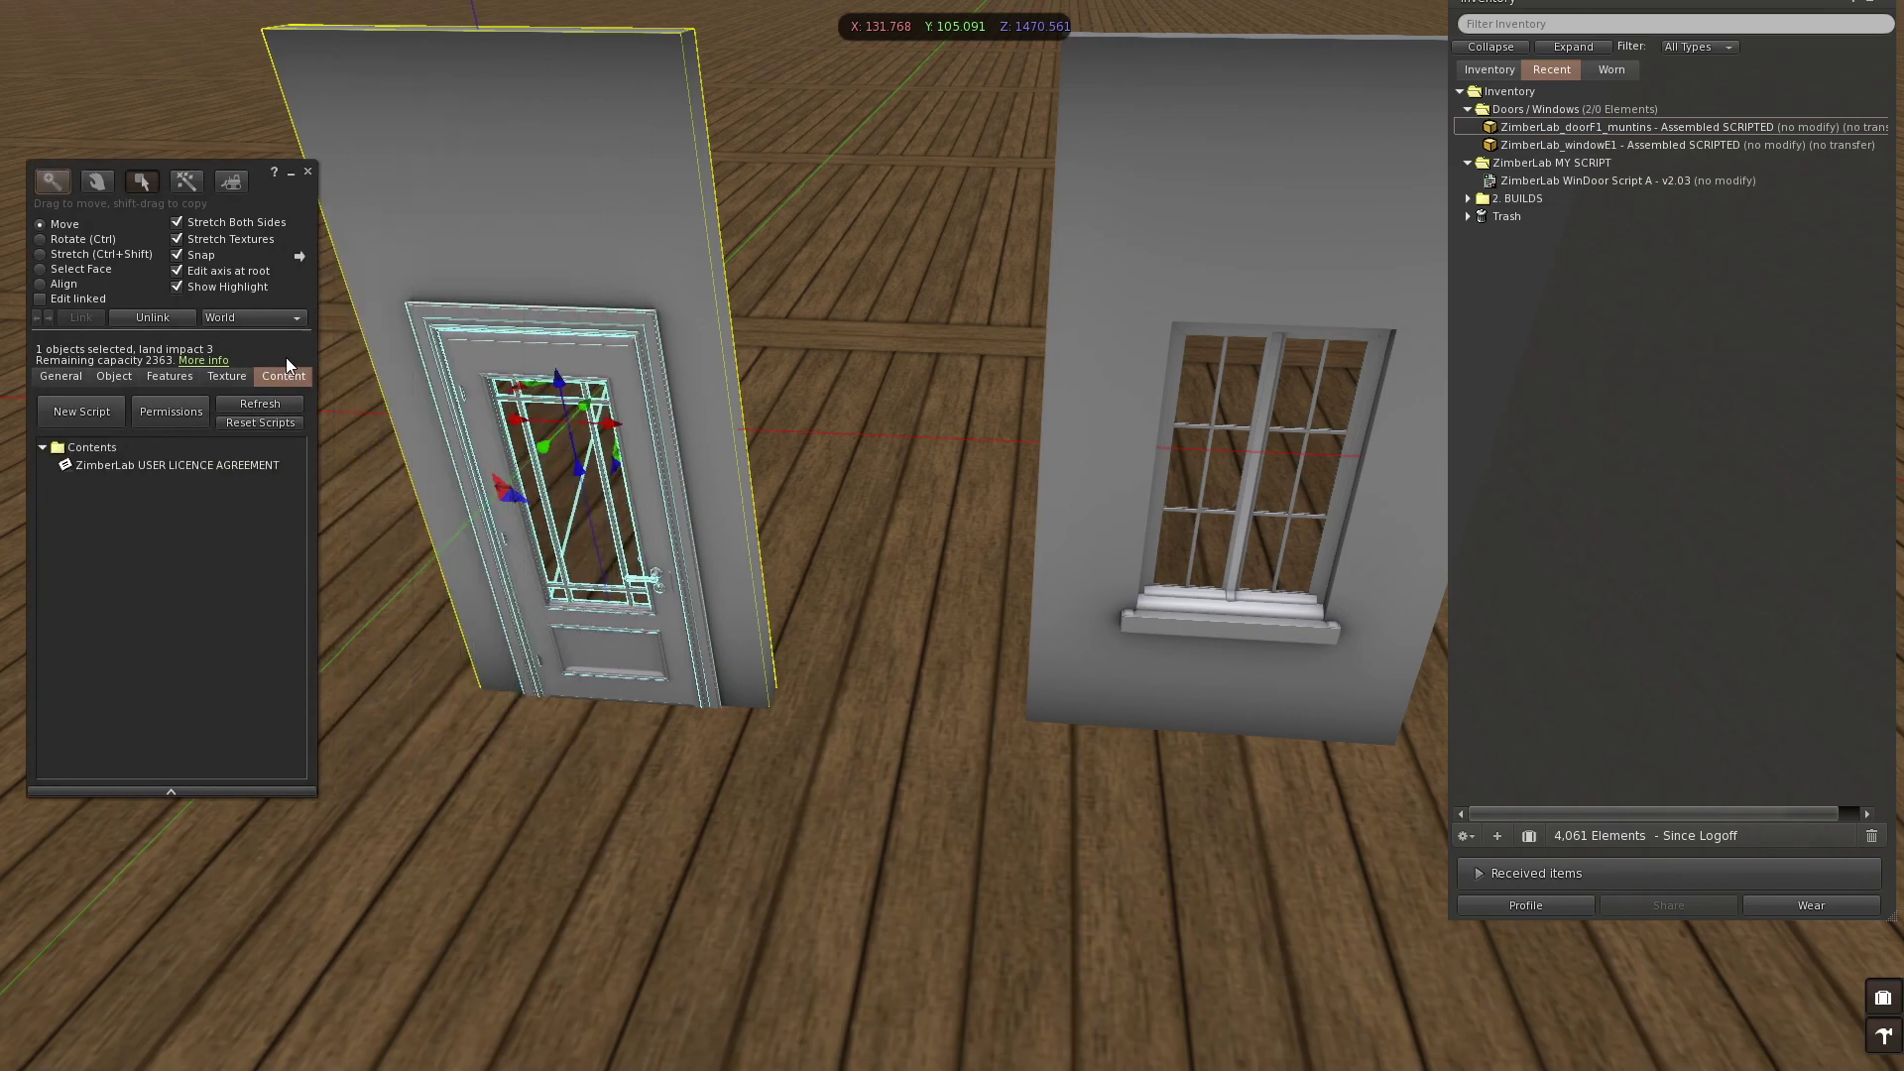
{"action": "left_click", "coordinate": [1834, 144]}
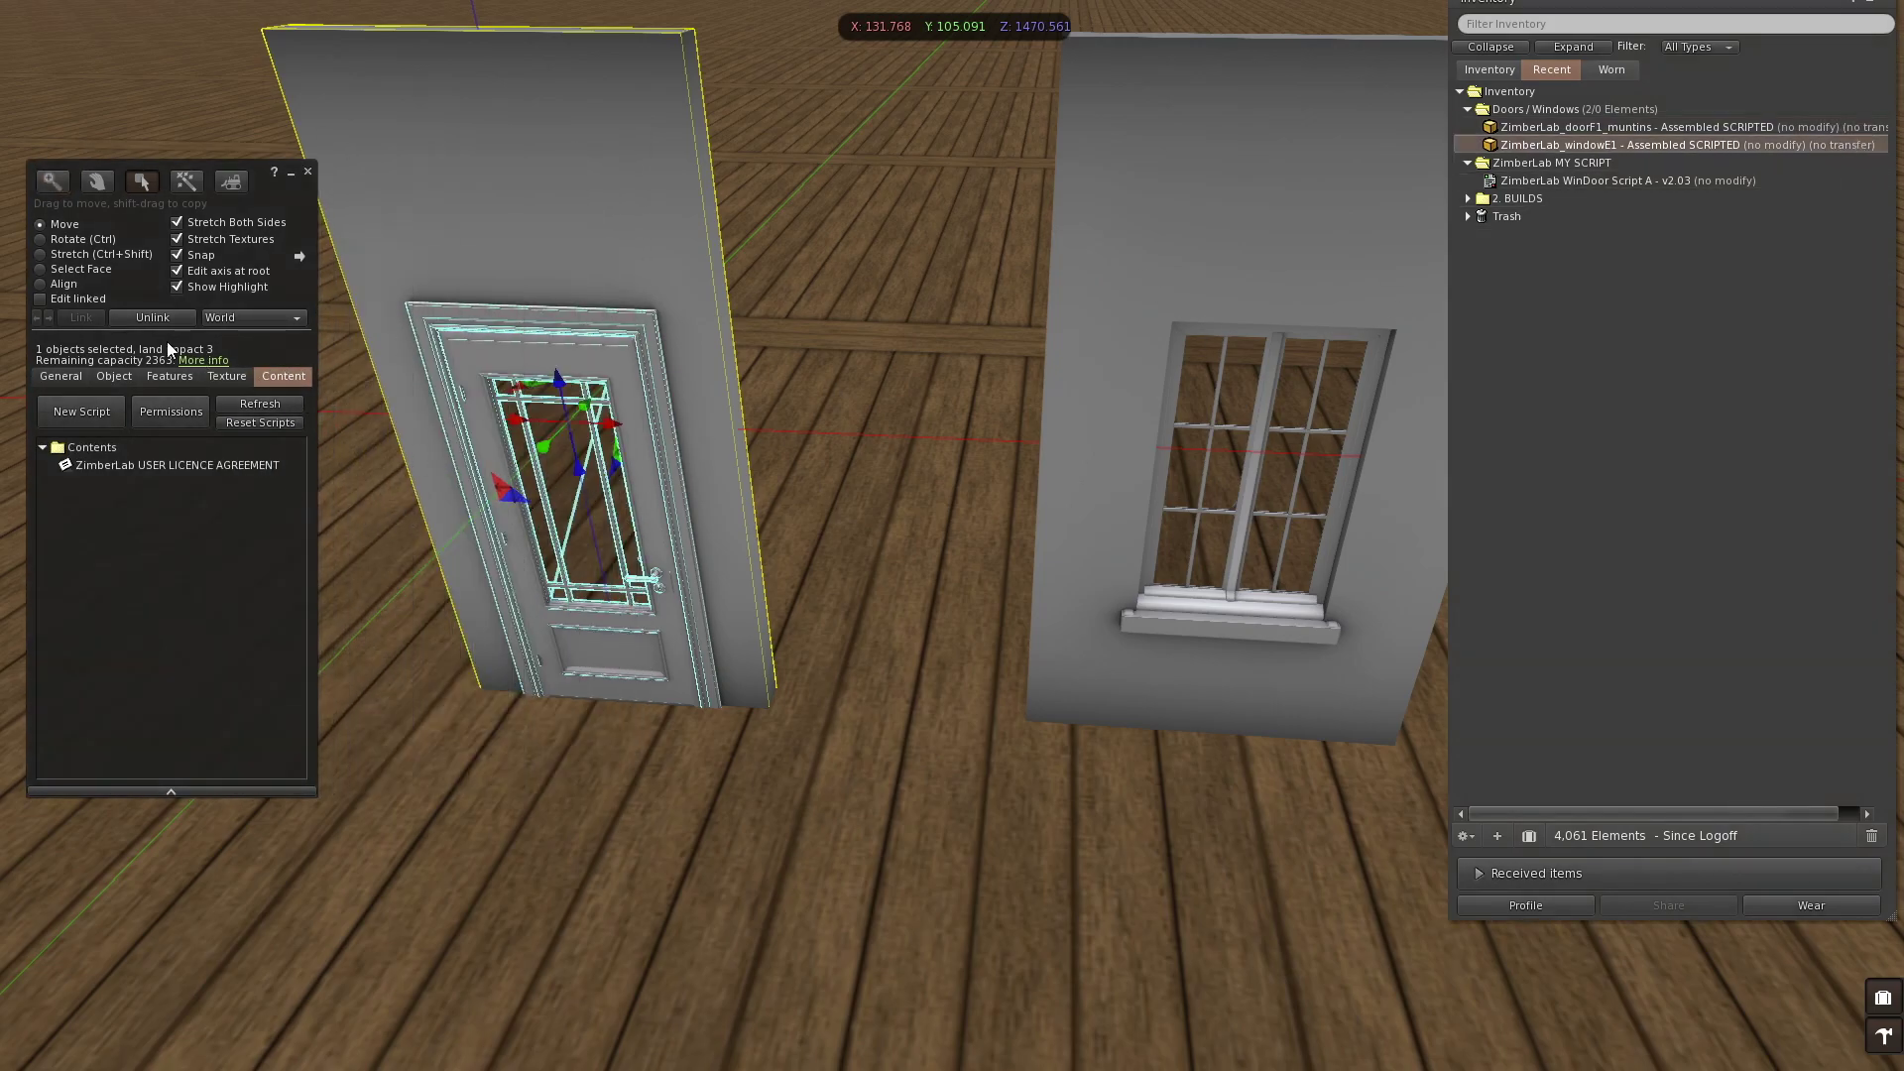
{"action": "left_click", "coordinate": [73, 298]}
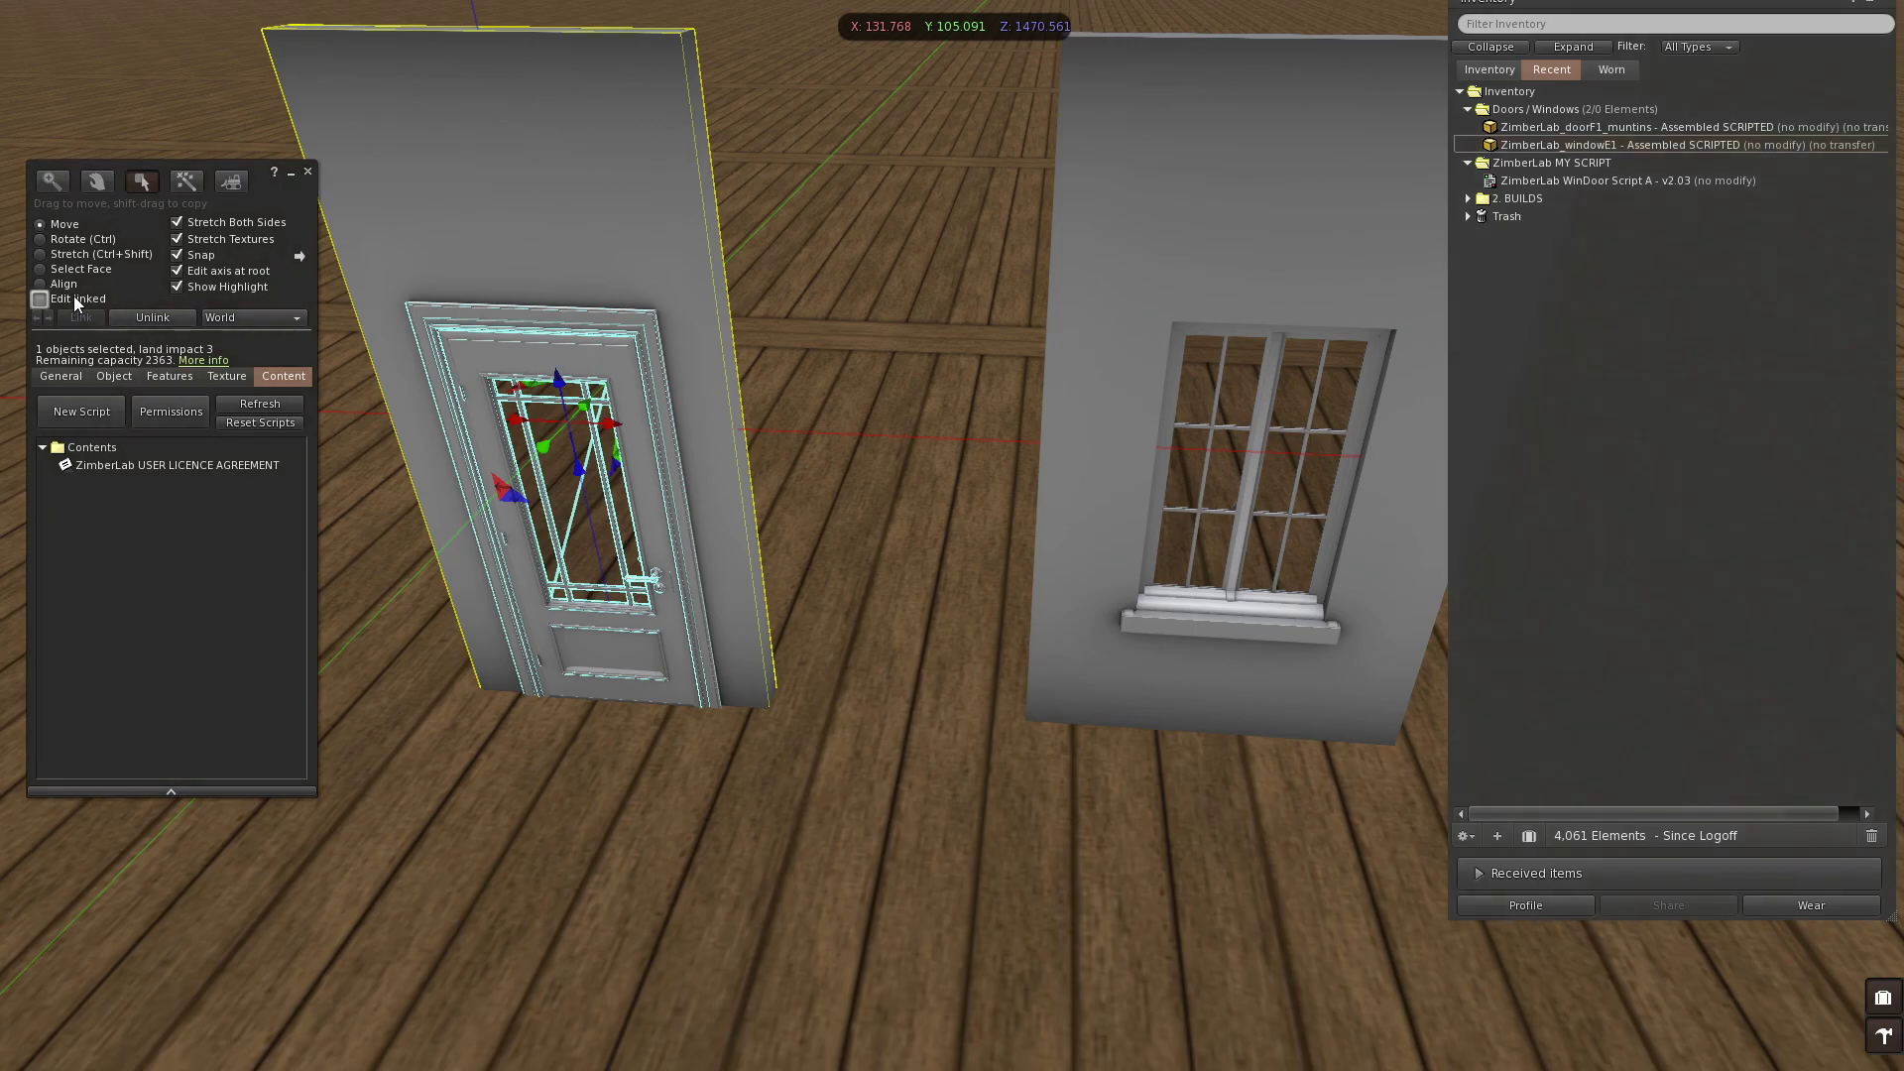
{"action": "left_click", "coordinate": [630, 473]}
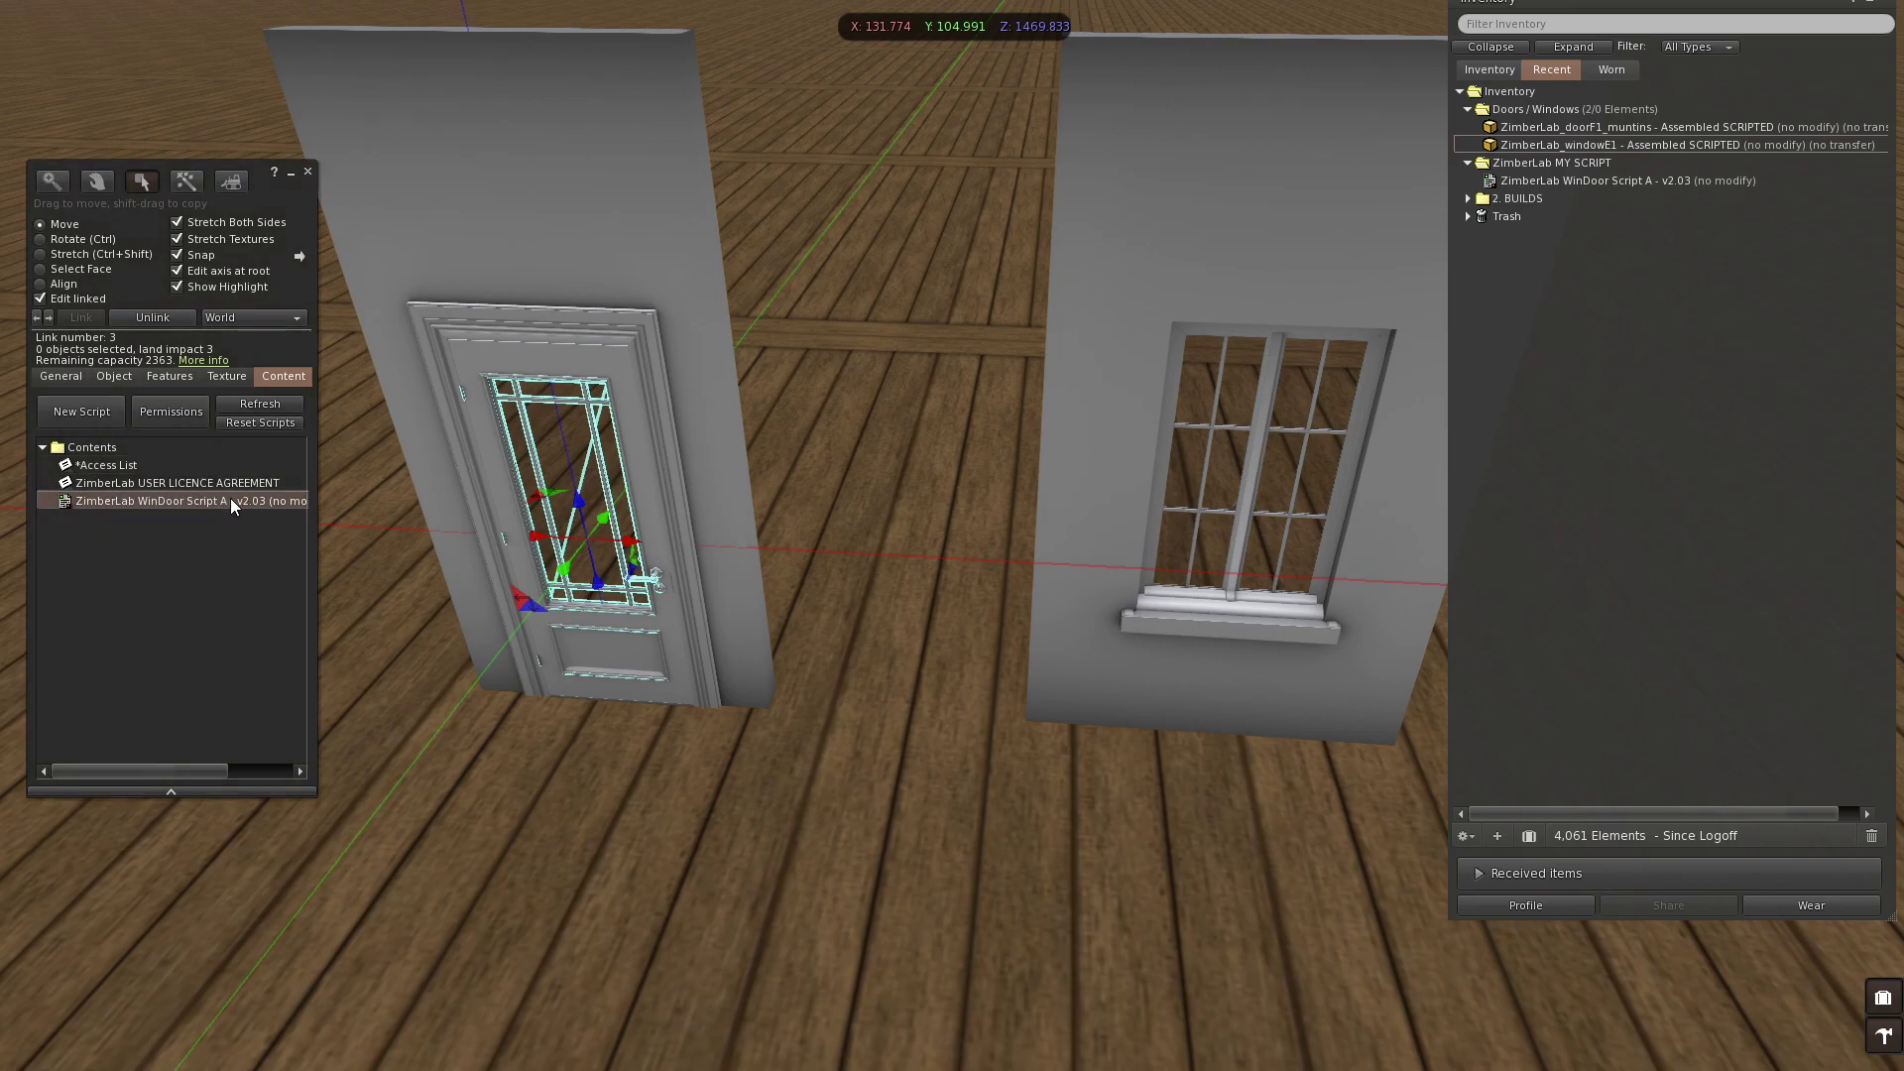
{"action": "right_click", "coordinate": [230, 486]}
{"action": "left_click", "coordinate": [240, 551]}
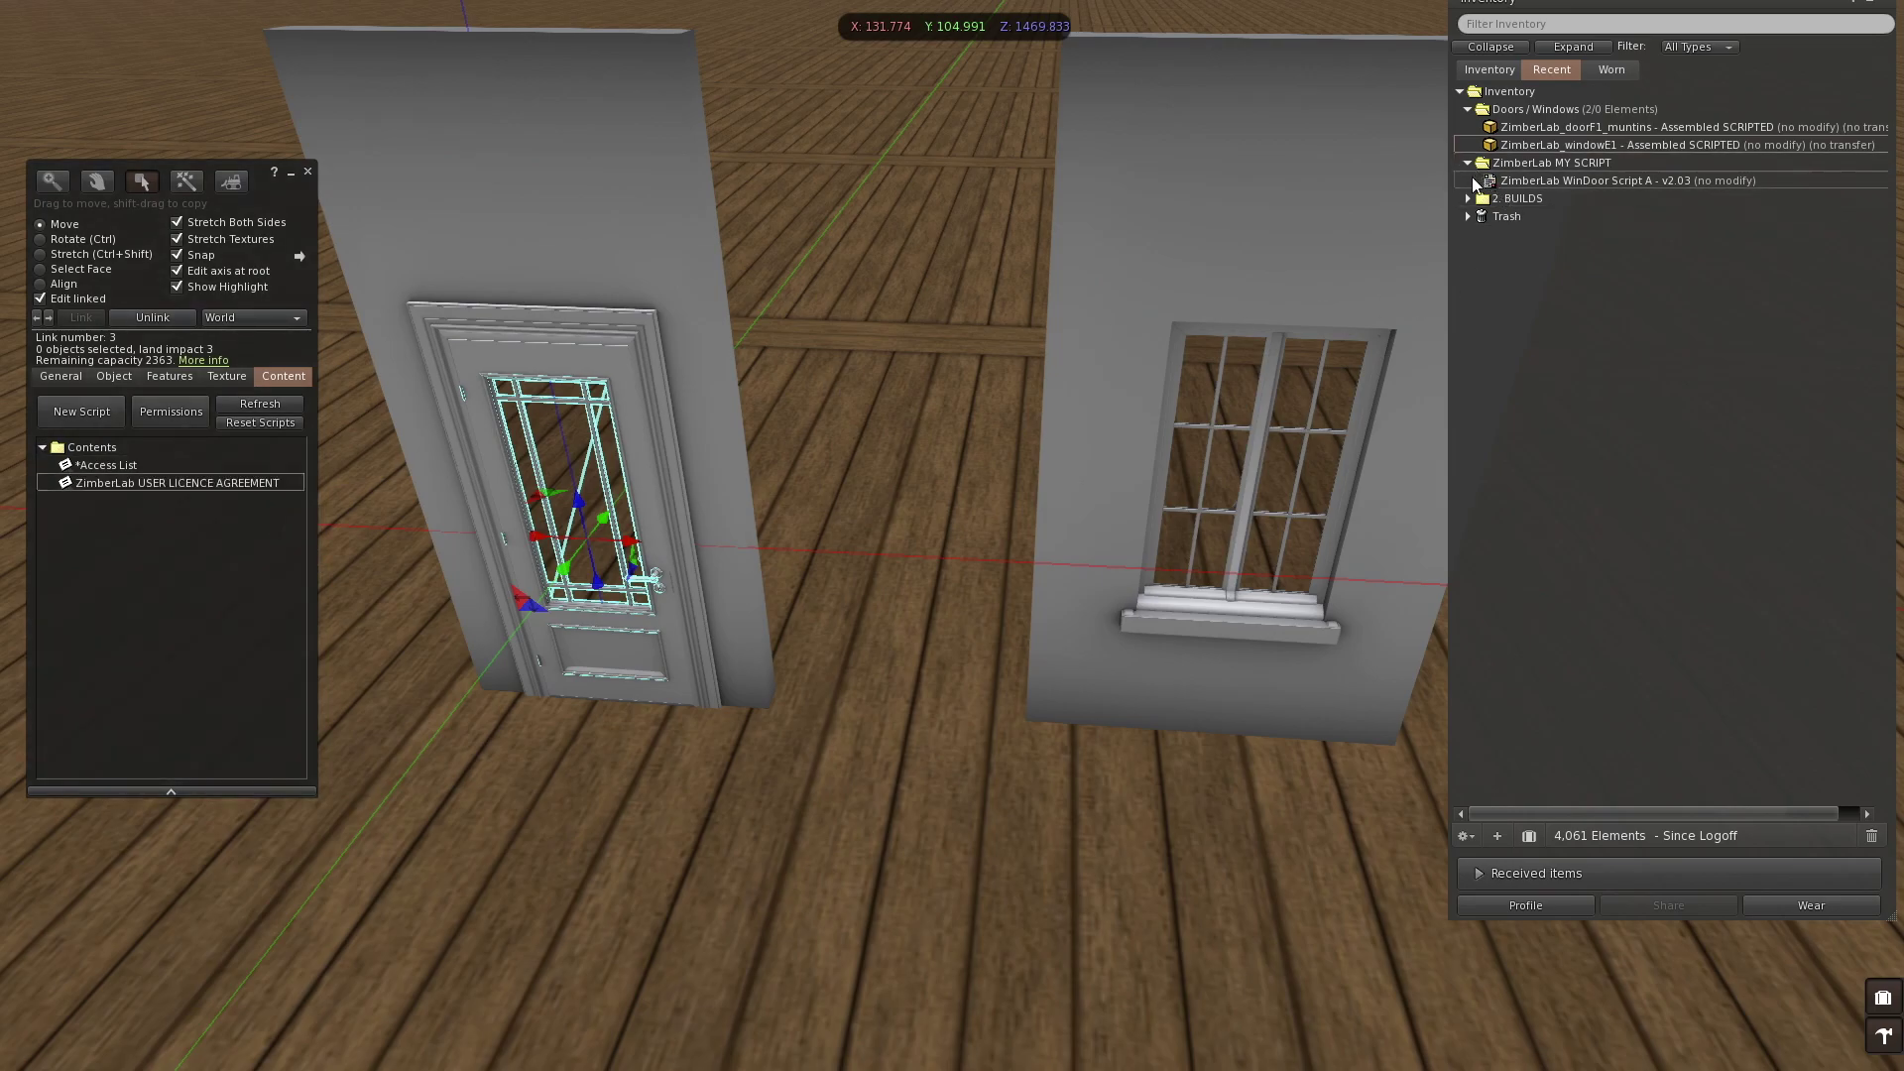
Step: Add the WinDoor Script A - v2.03 from the ZimberLab MY SCRIPT folder to the door leaf's contents, finish editing and try the door
{"action": "left_click", "coordinate": [1575, 163]}
{"action": "left_click", "coordinate": [1595, 180]}
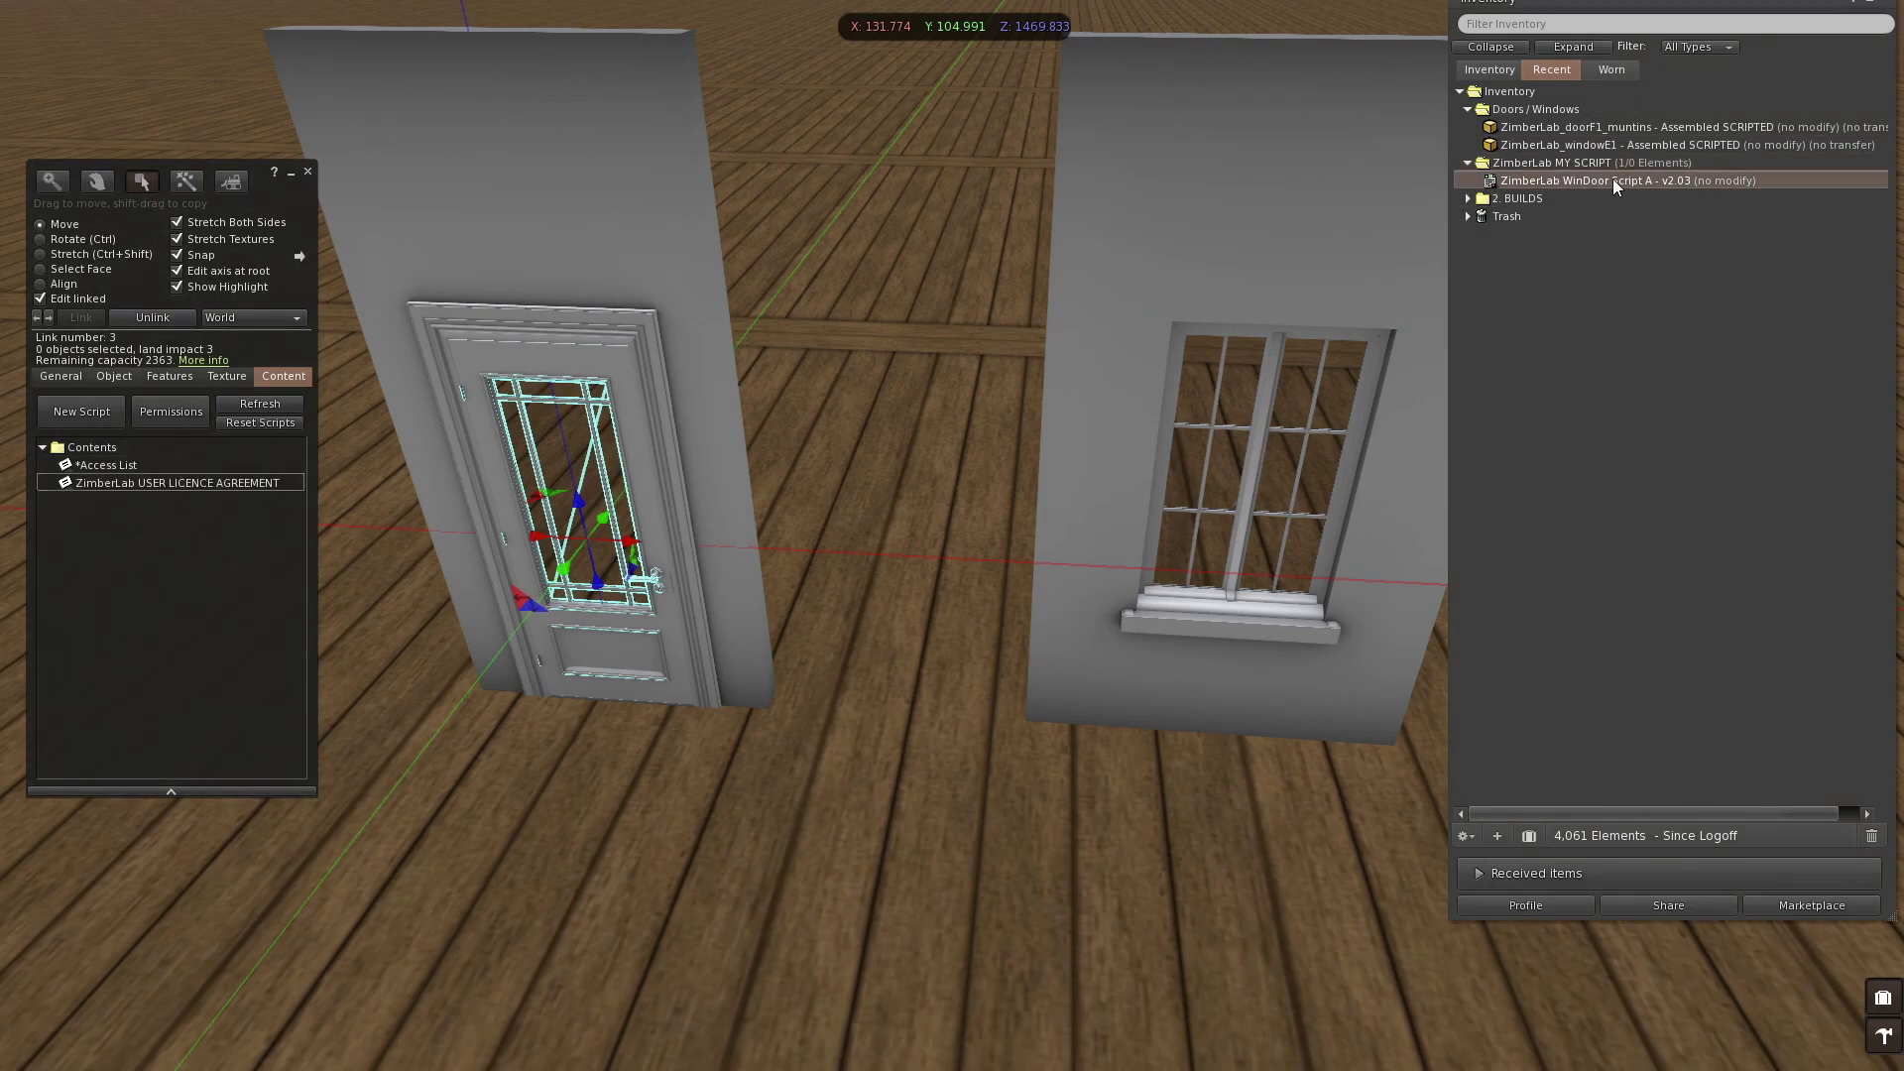
{"action": "left_click_drag", "start_coordinate": [1612, 178], "coordinate": [185, 603]}
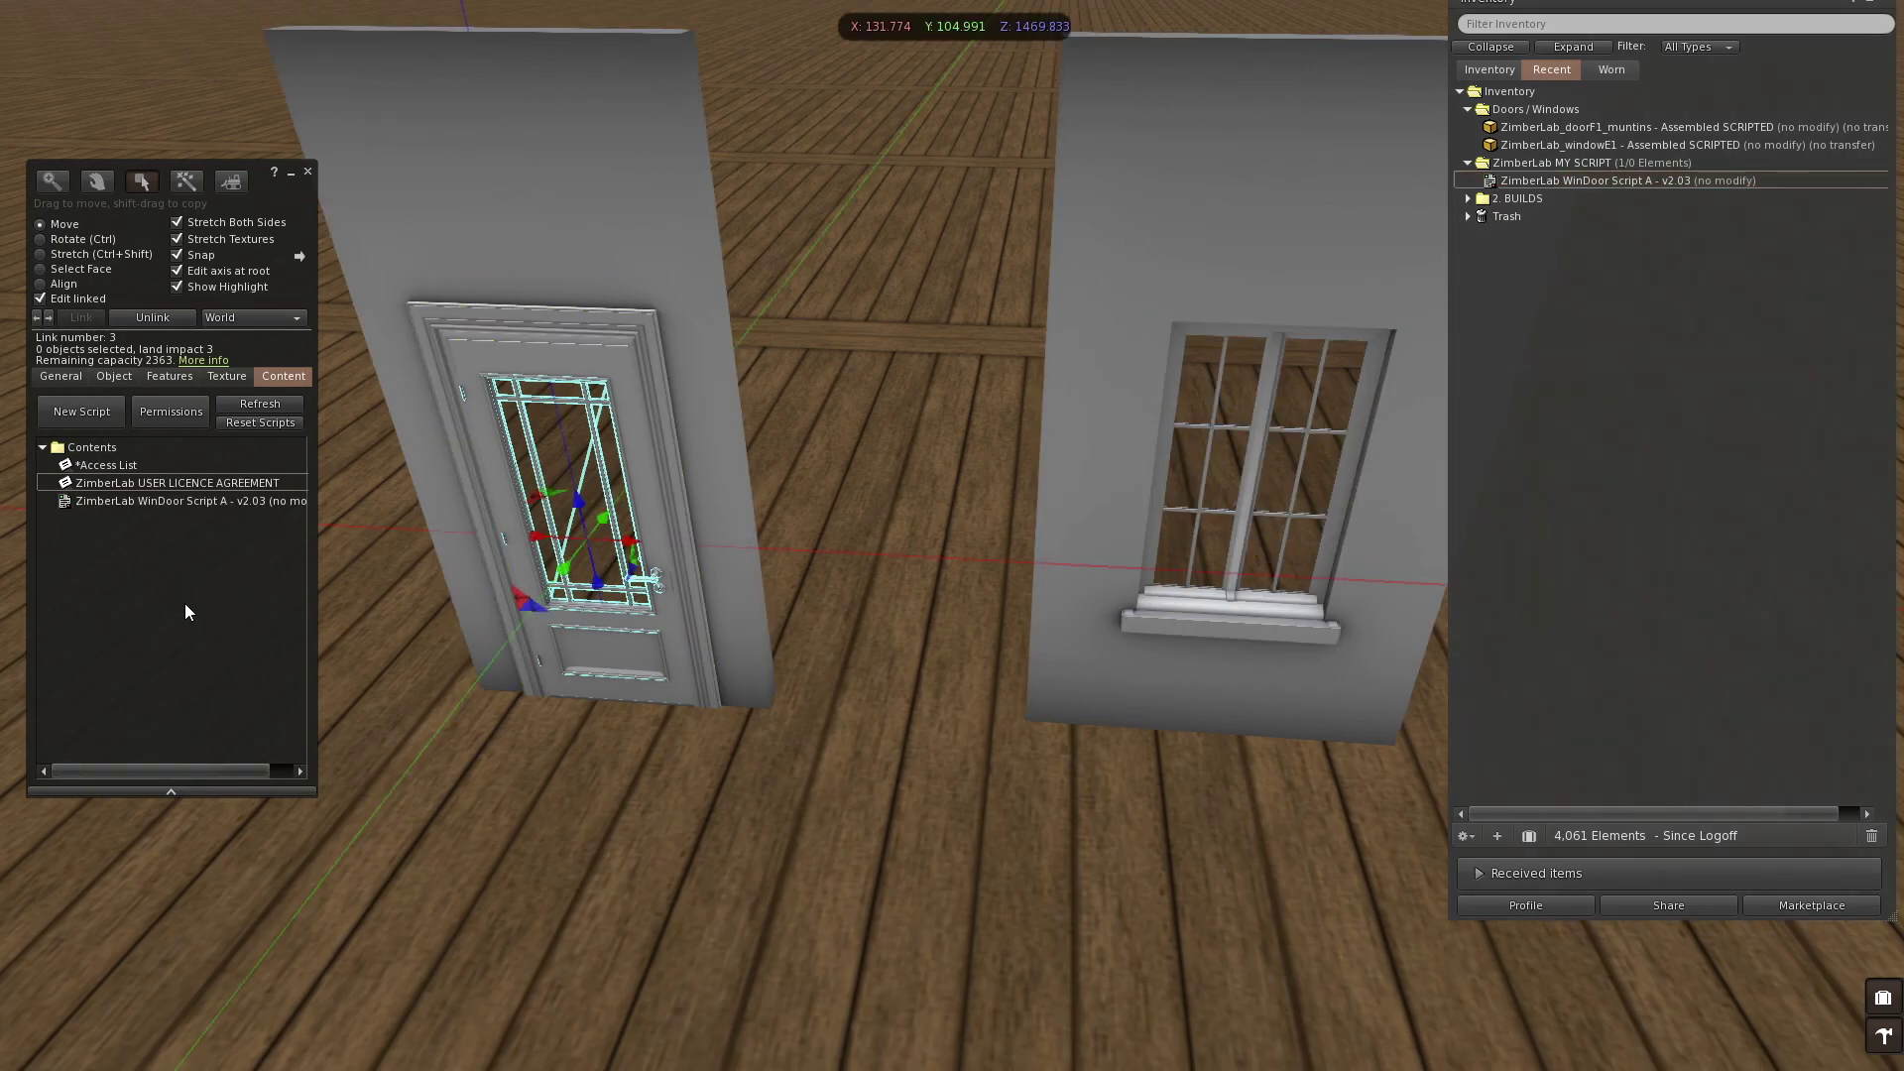
{"action": "left_click", "coordinate": [307, 171]}
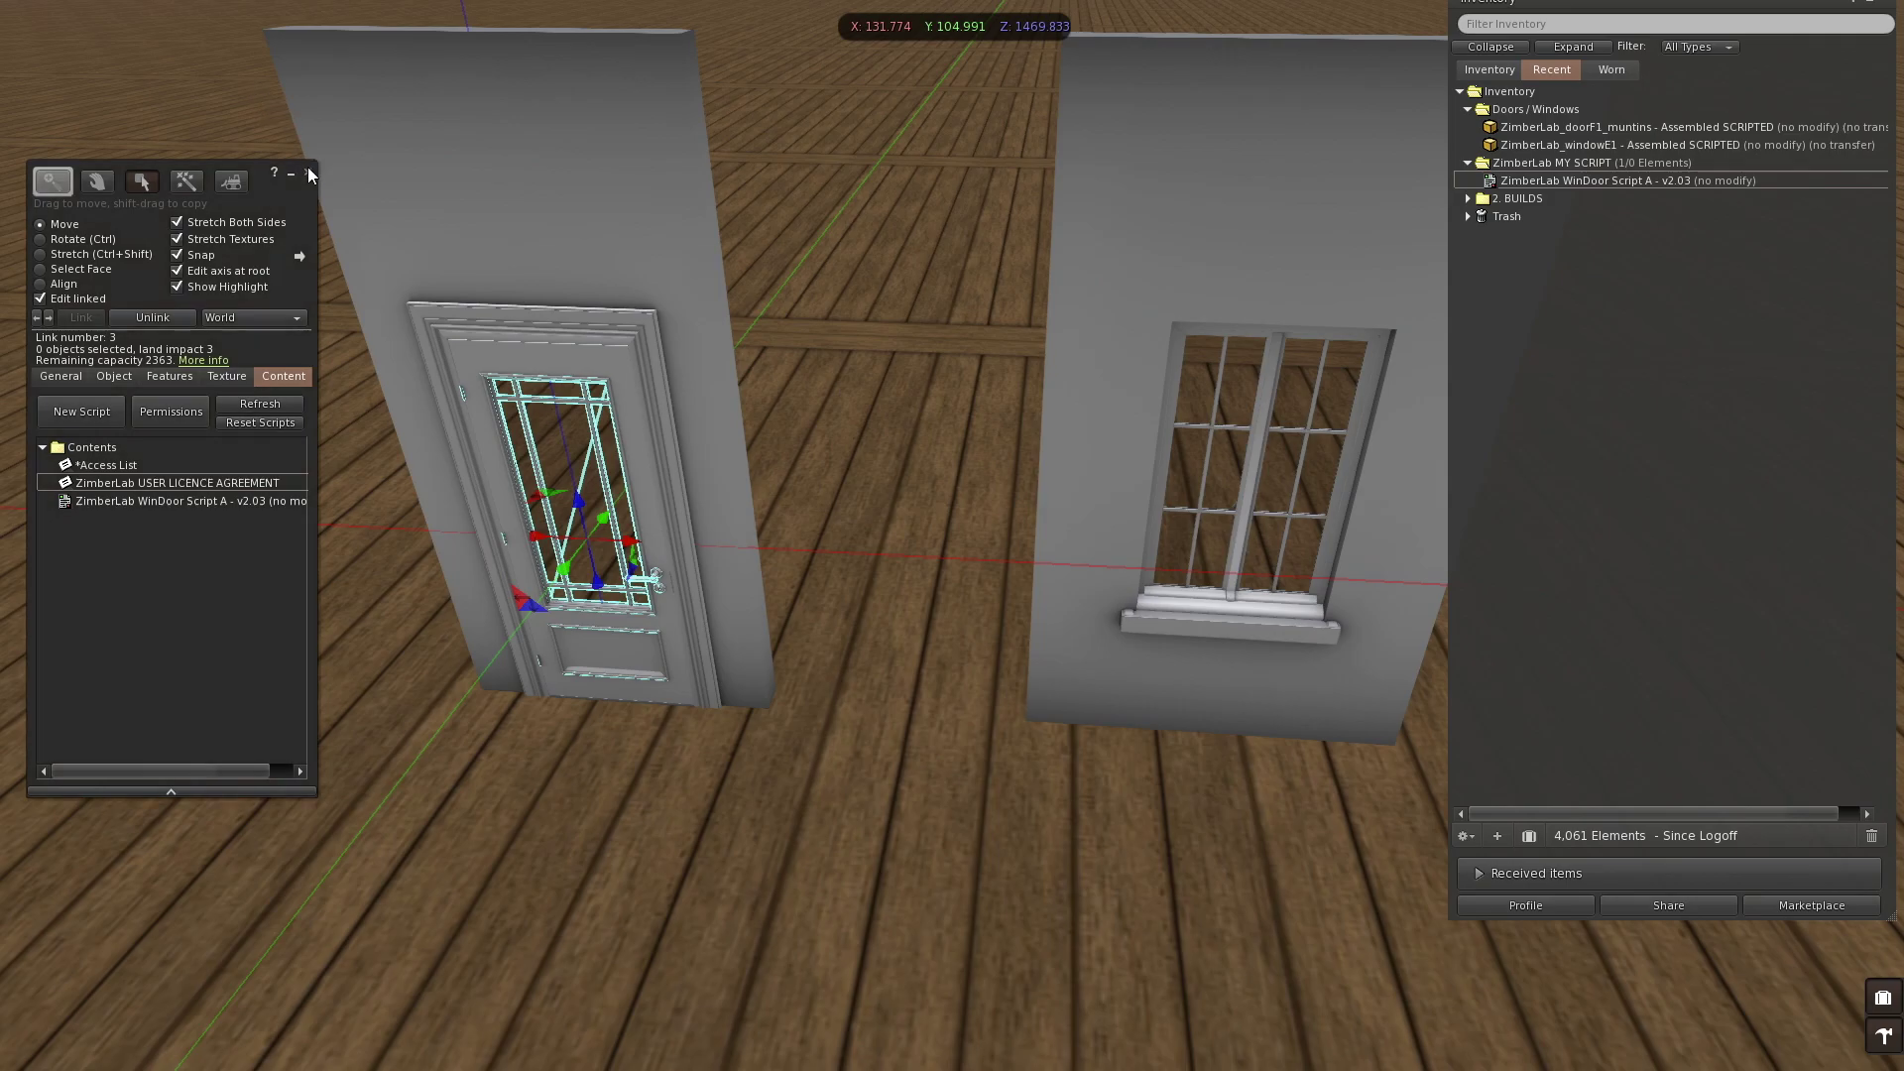
{"action": "left_click", "coordinate": [656, 523]}
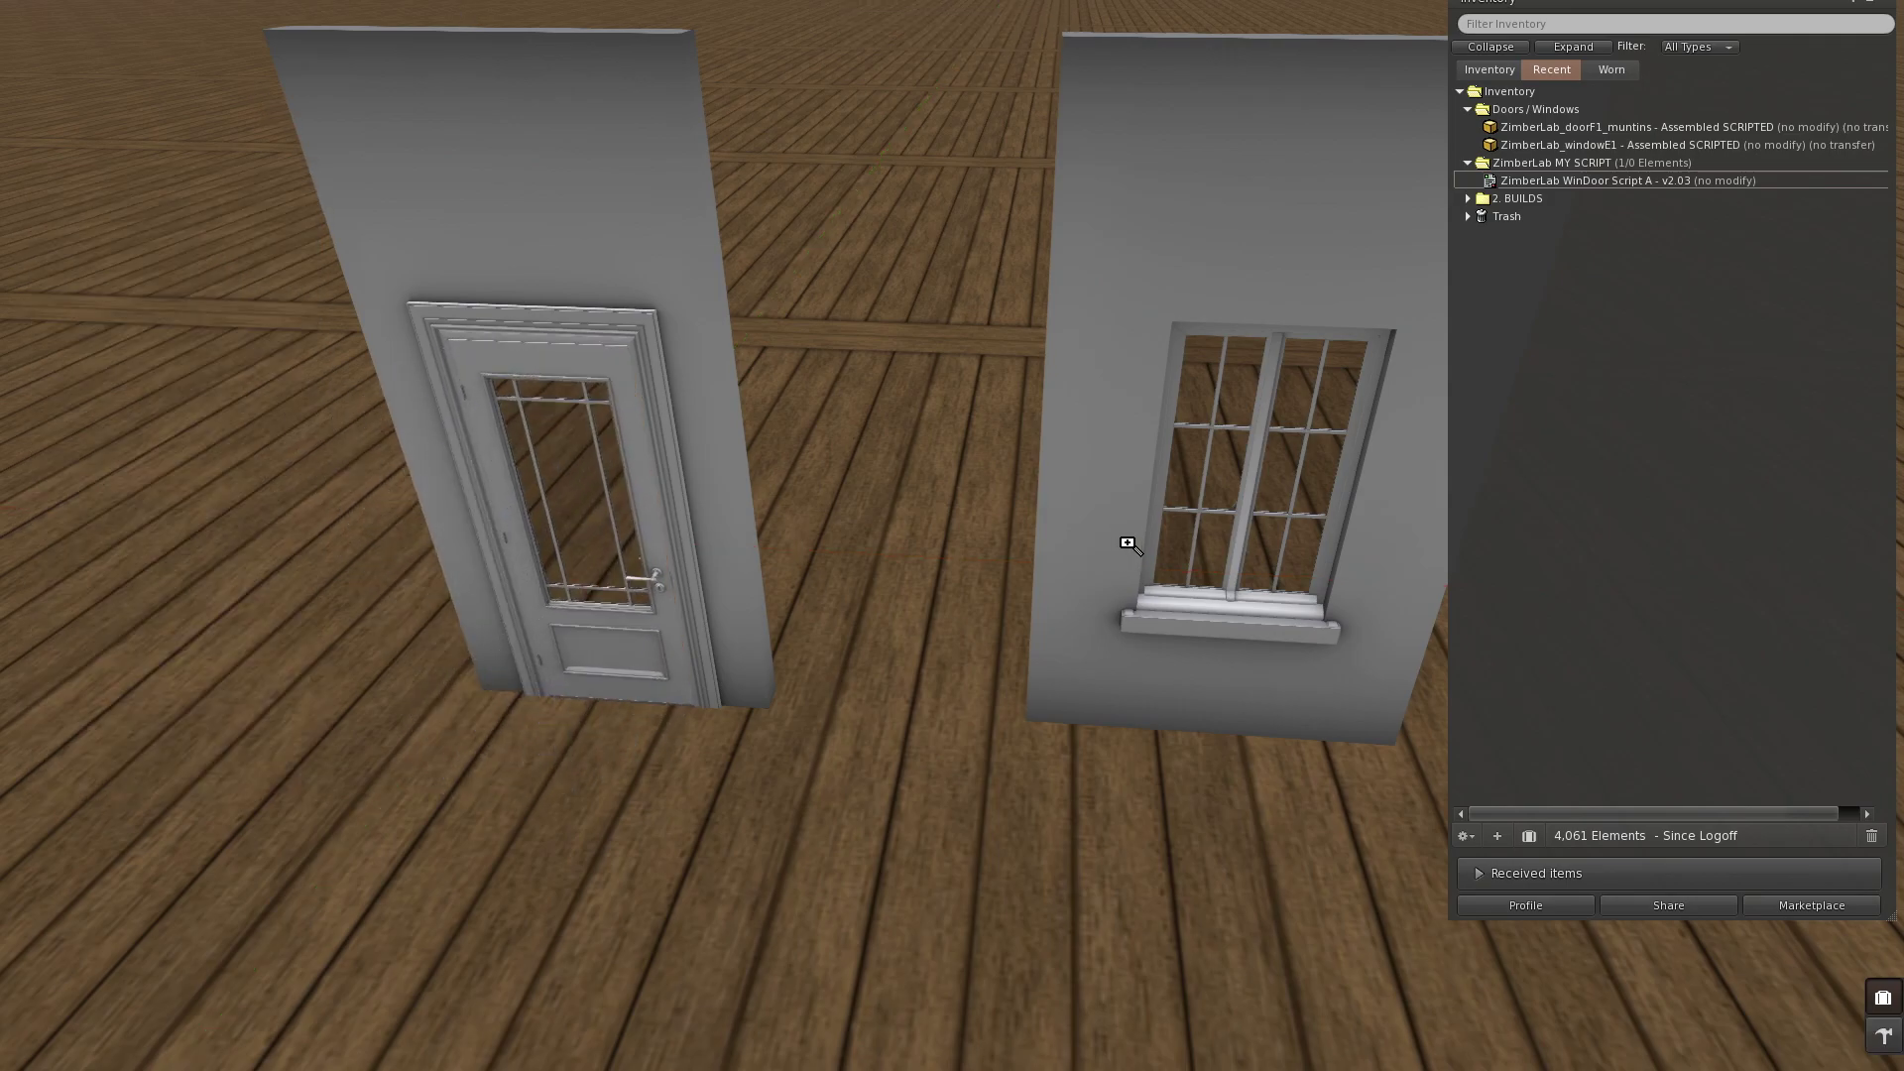
Step: Open the window's left sash for editing as a linked part and examine its general details and description
{"action": "left_click_drag", "start_coordinate": [1170, 530], "coordinate": [1012, 553], "text": "alt"}
{"action": "right_click", "coordinate": [1005, 520]}
{"action": "left_click", "coordinate": [1050, 552]}
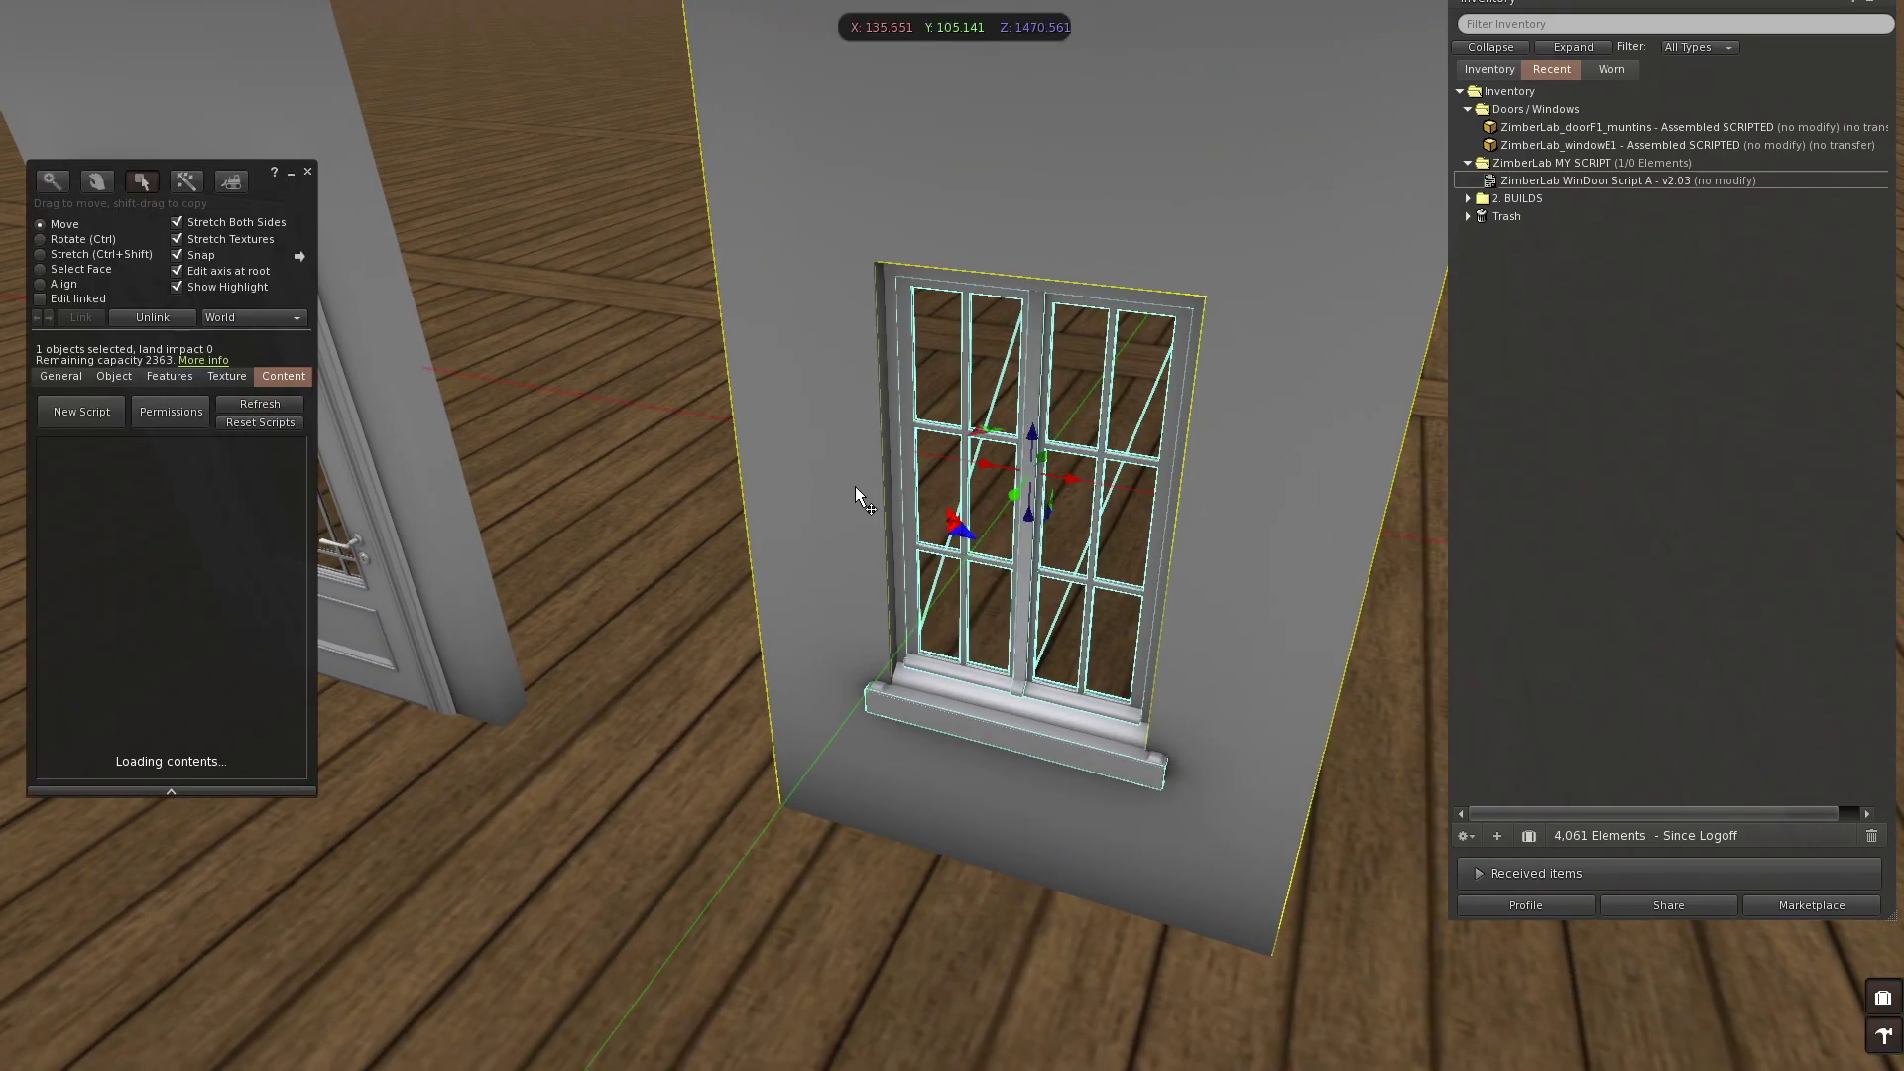
{"action": "left_click", "coordinate": [39, 298]}
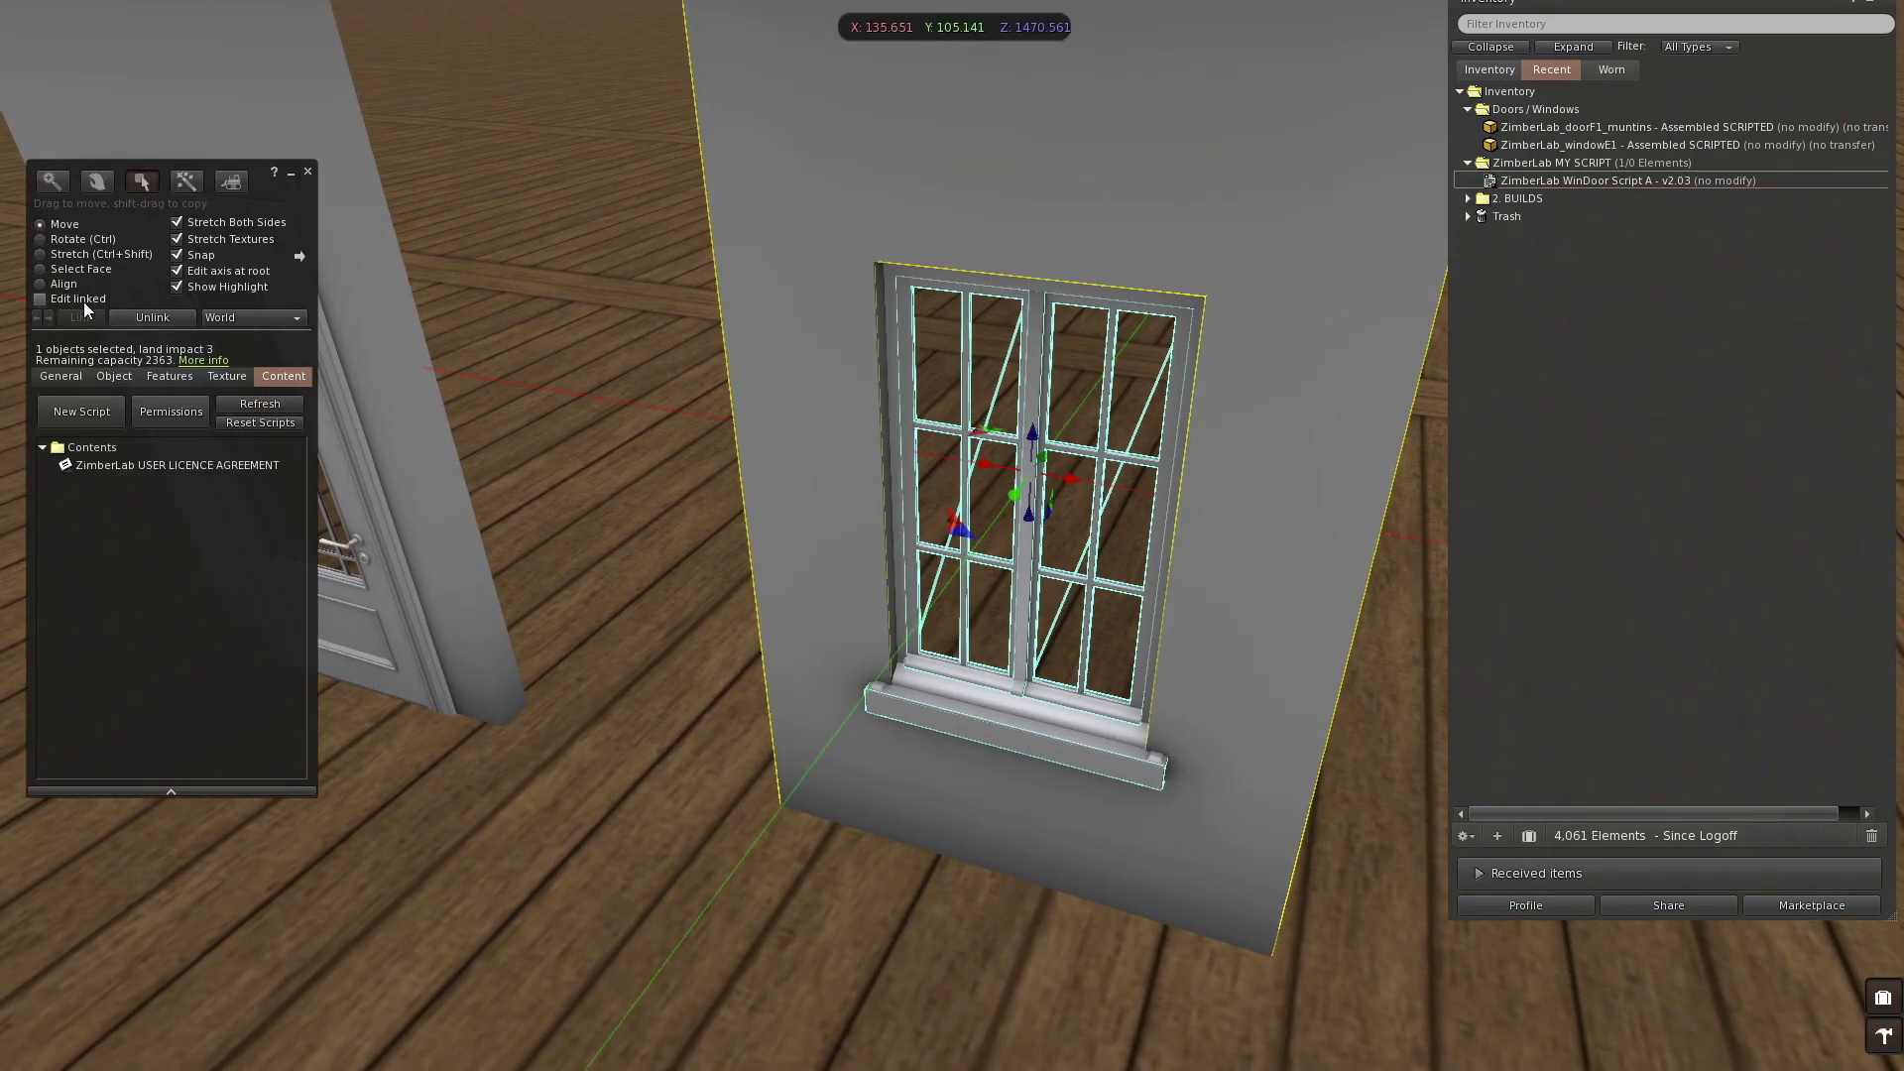
{"action": "left_click", "coordinate": [977, 451]}
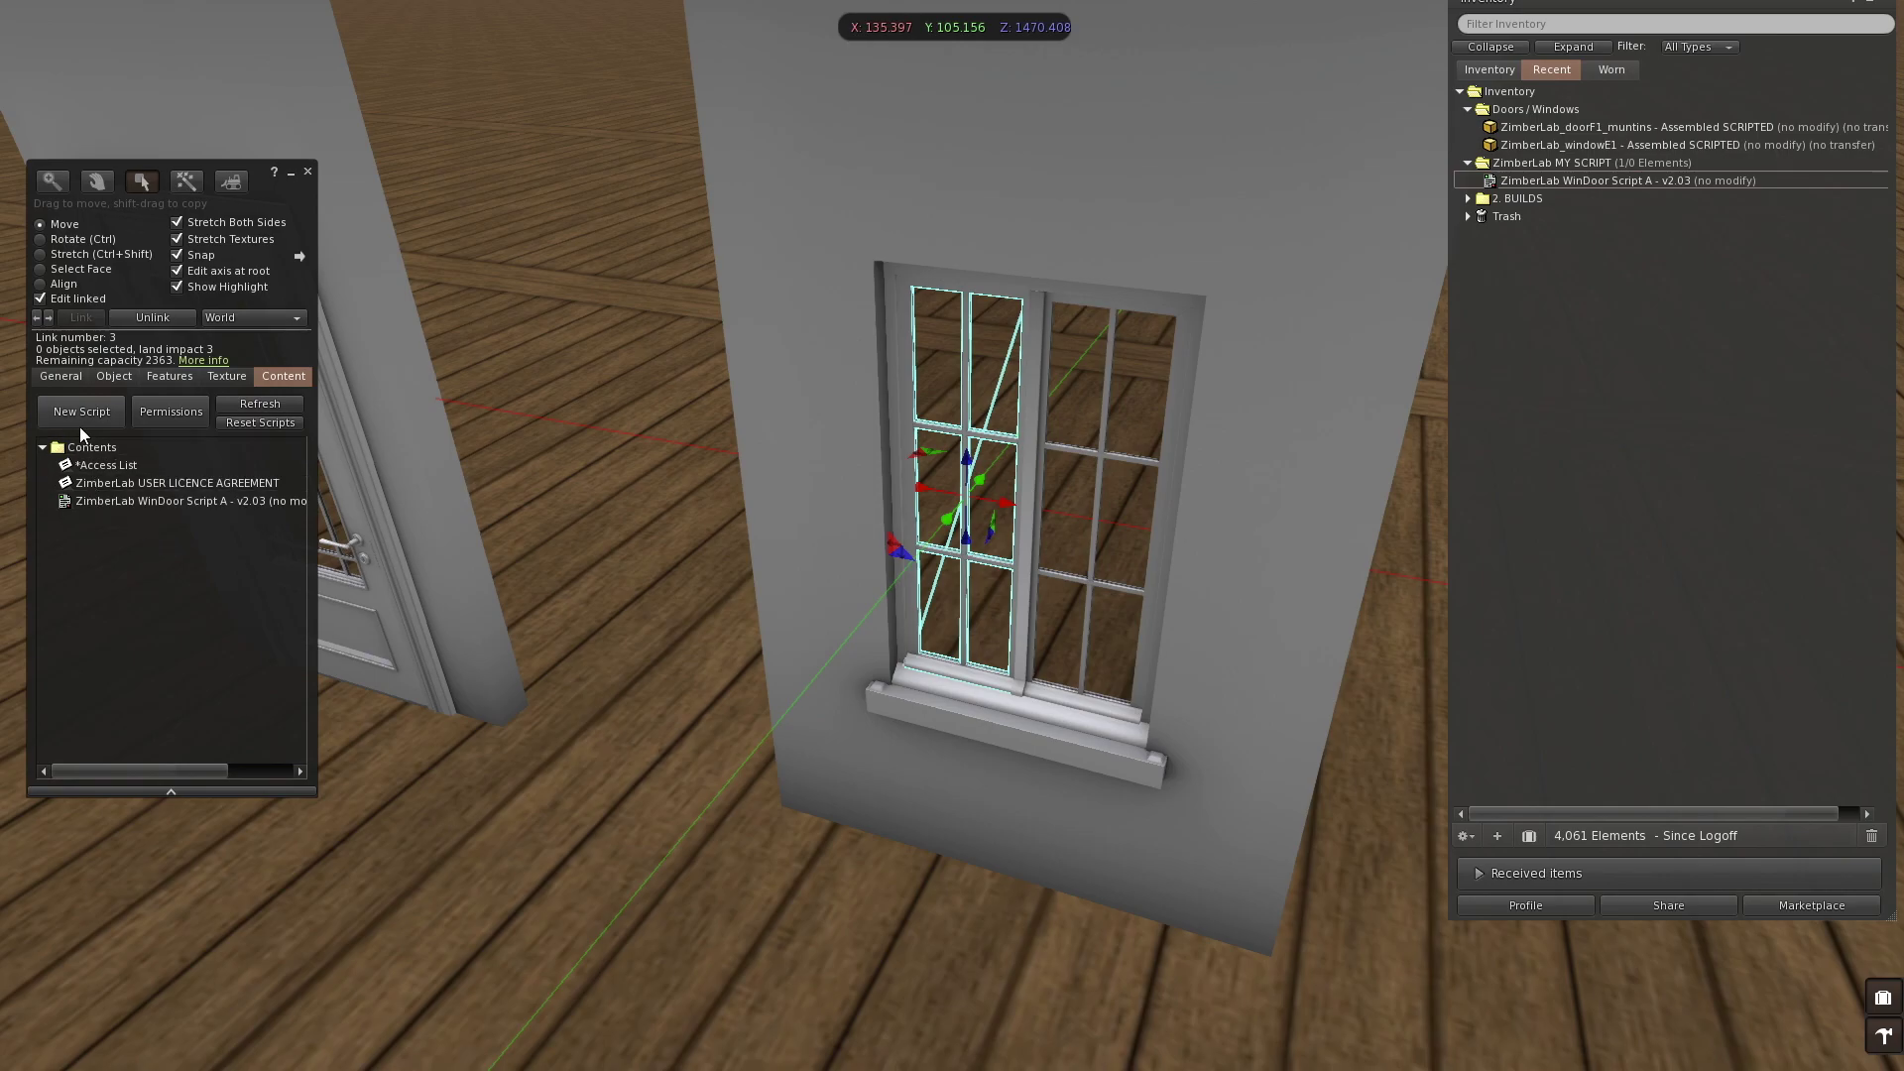
{"action": "left_click", "coordinate": [62, 376]}
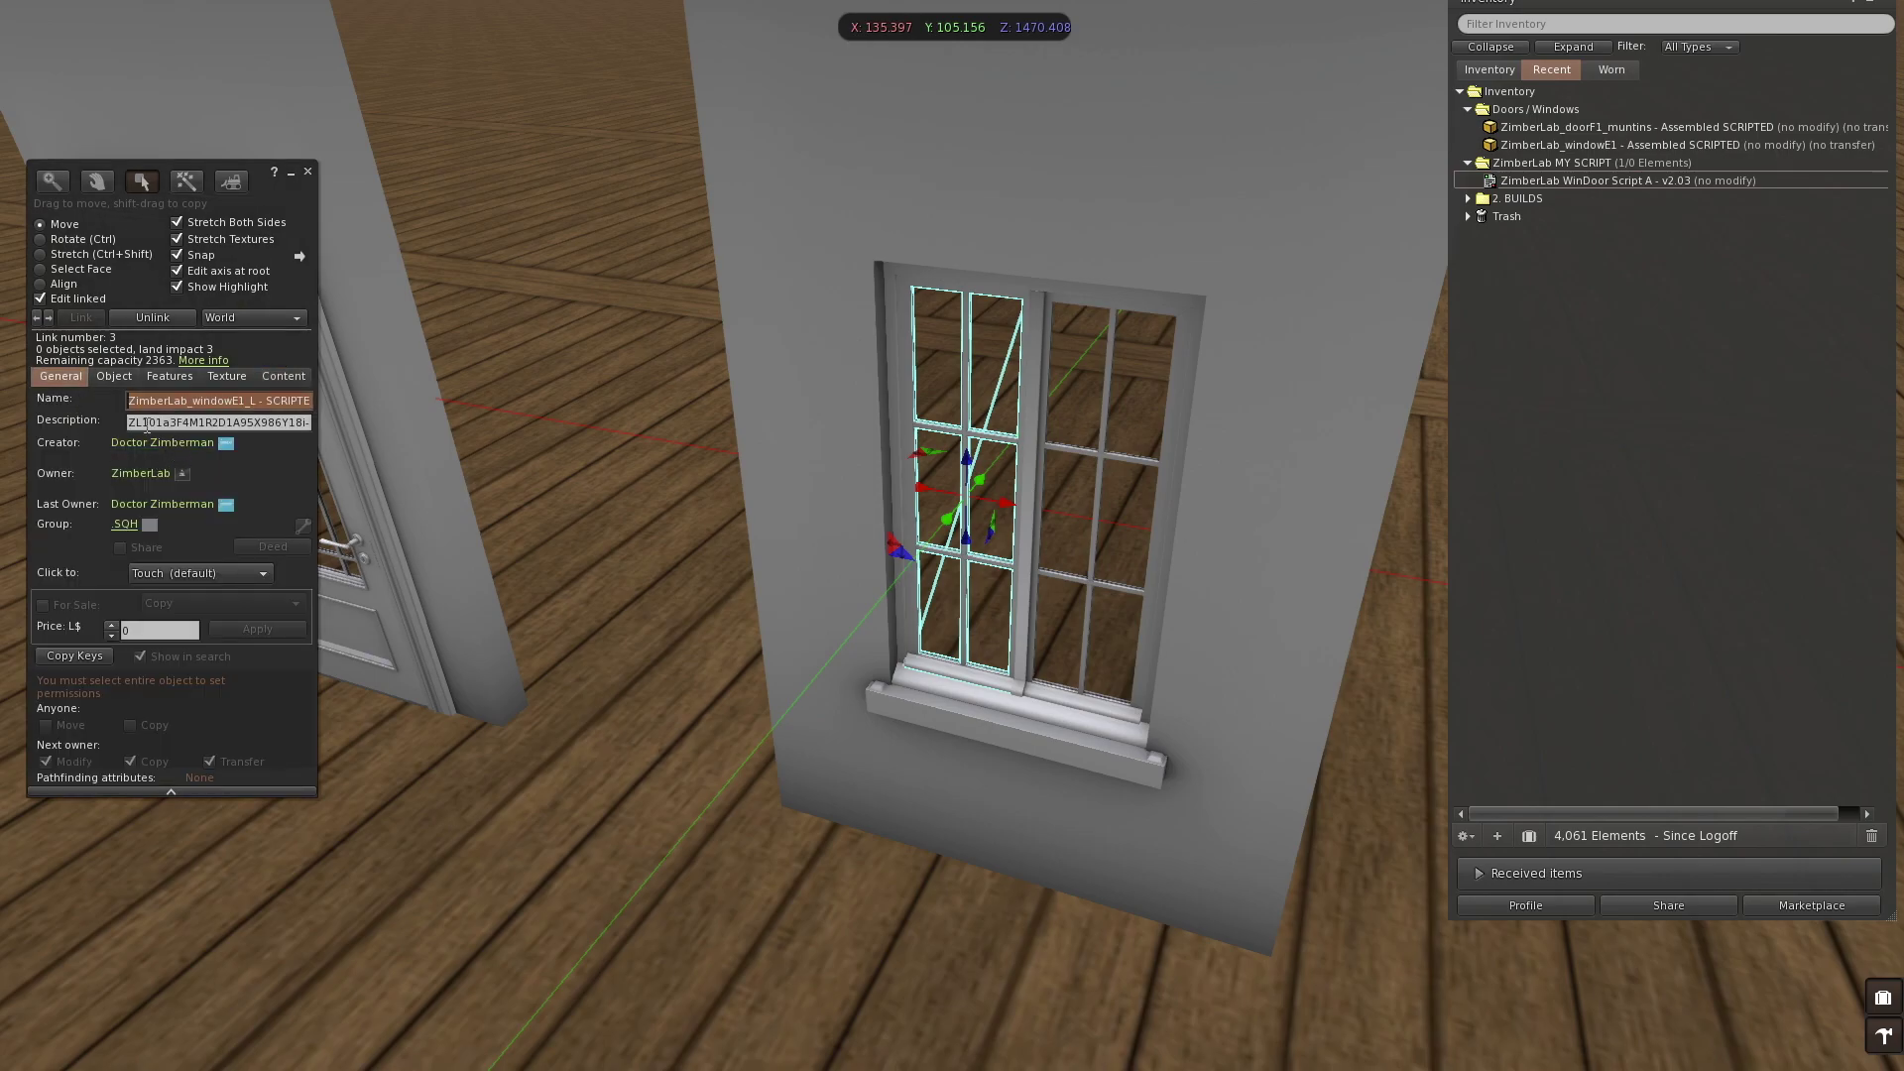
{"action": "left_click", "coordinate": [158, 421]}
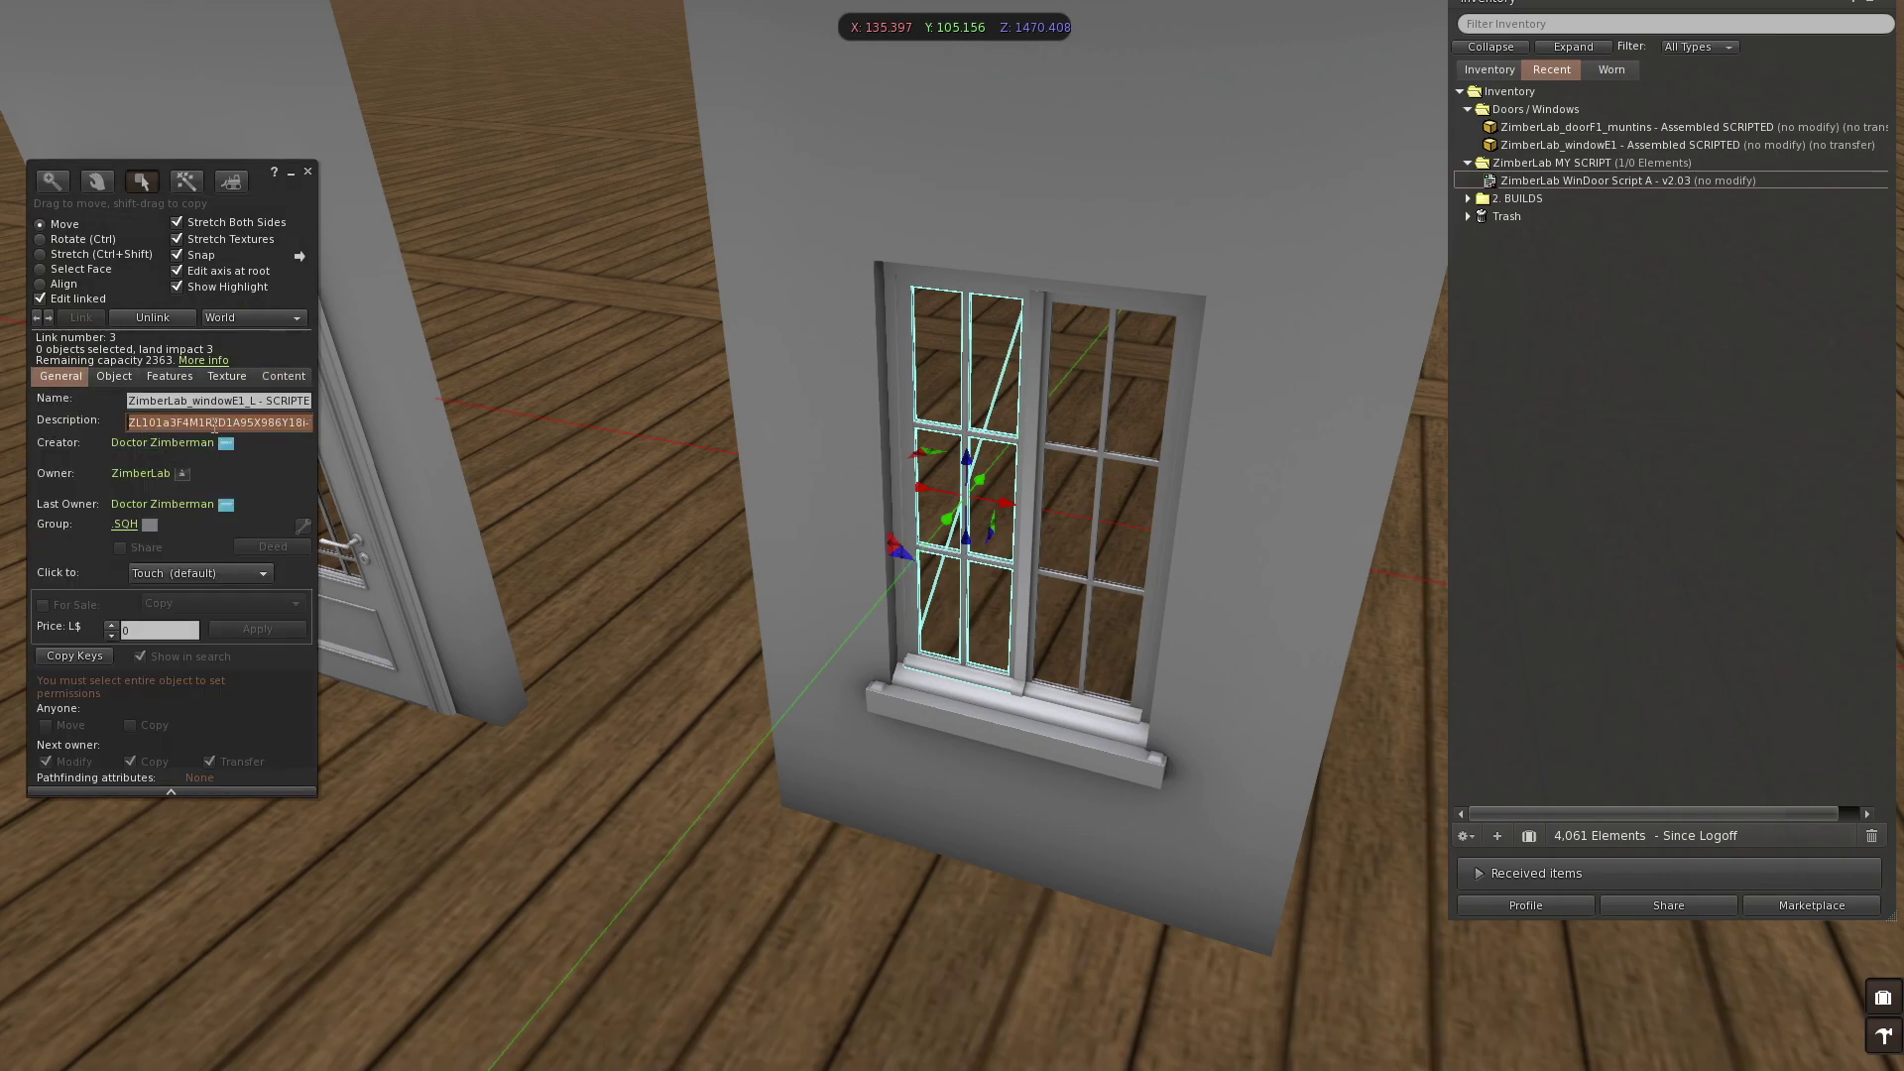
Step: Replace the ZimberLab WinDoor Script A - v2.03 in the left sash's contents with the copy from the ZimberLab MY SCRIPT folder
{"action": "left_click", "coordinate": [286, 380]}
{"action": "left_click", "coordinate": [208, 500]}
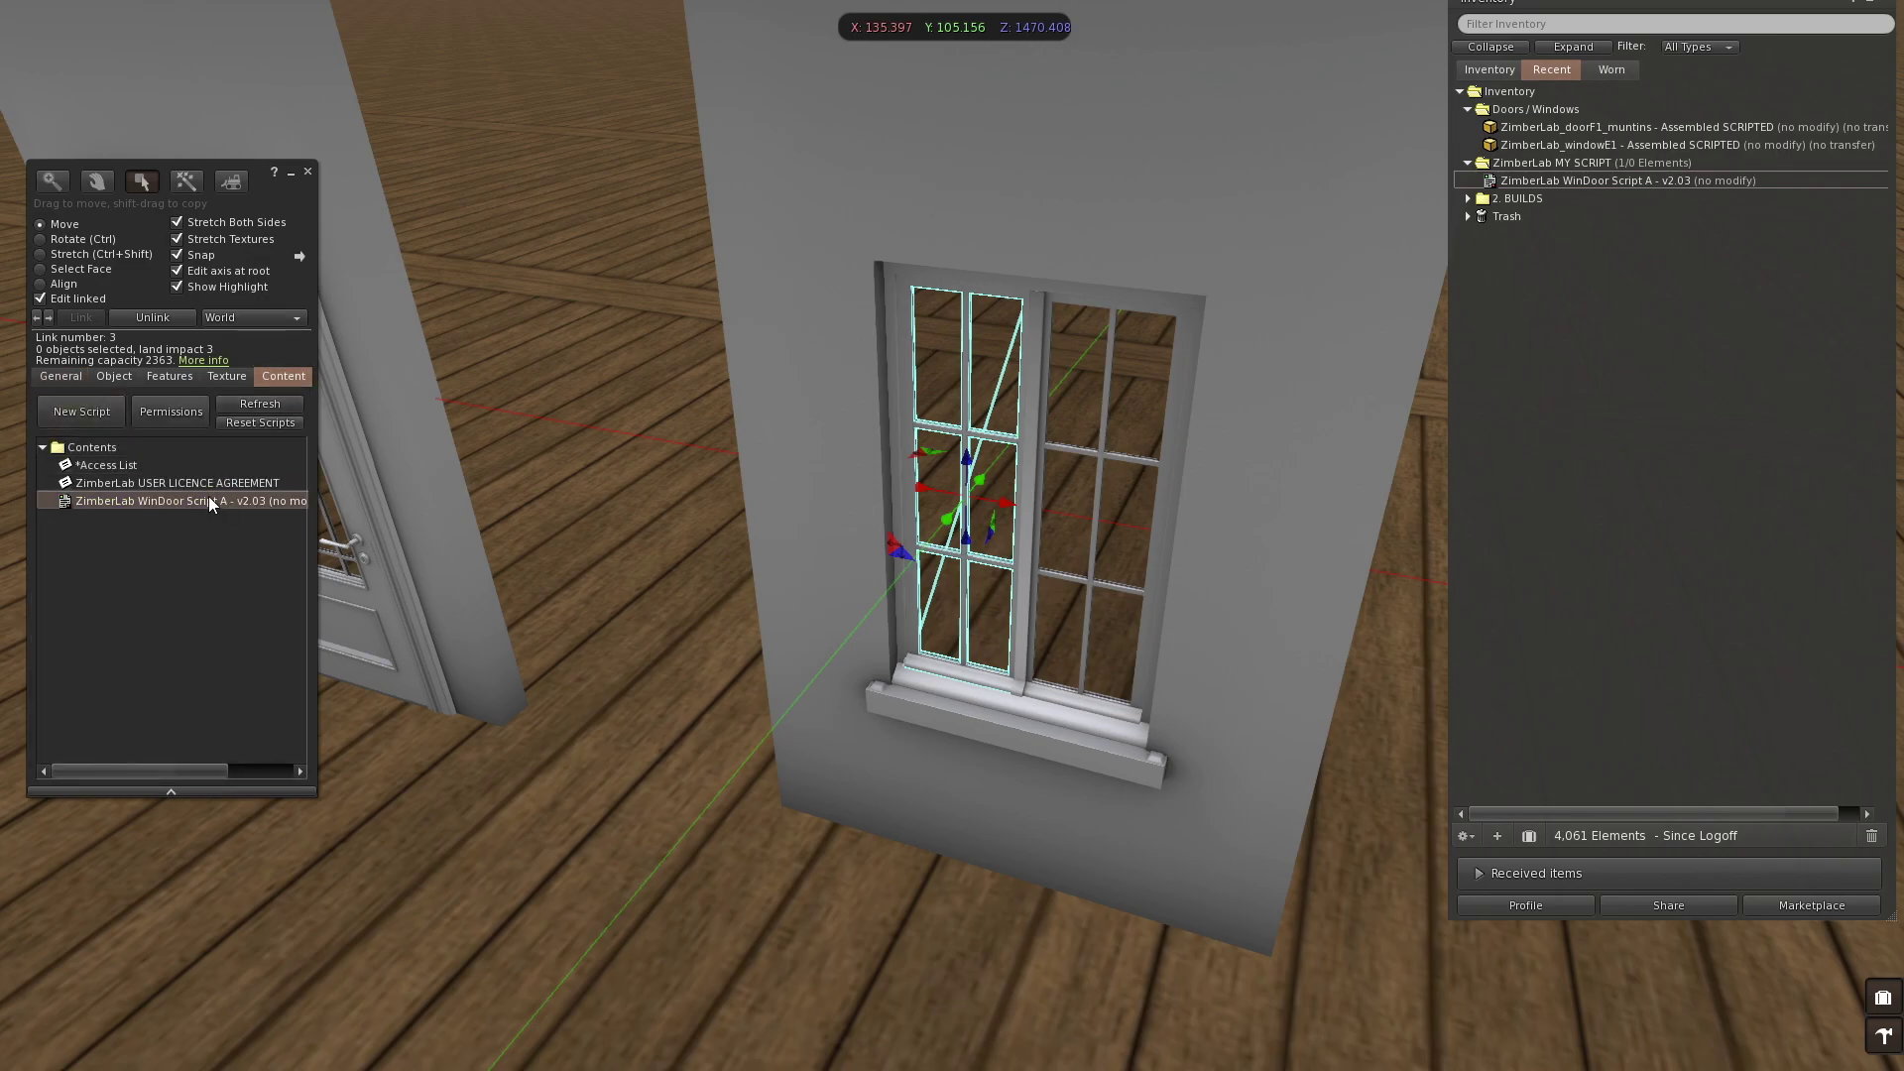
{"action": "right_click", "coordinate": [209, 498]}
{"action": "left_click", "coordinate": [244, 555]}
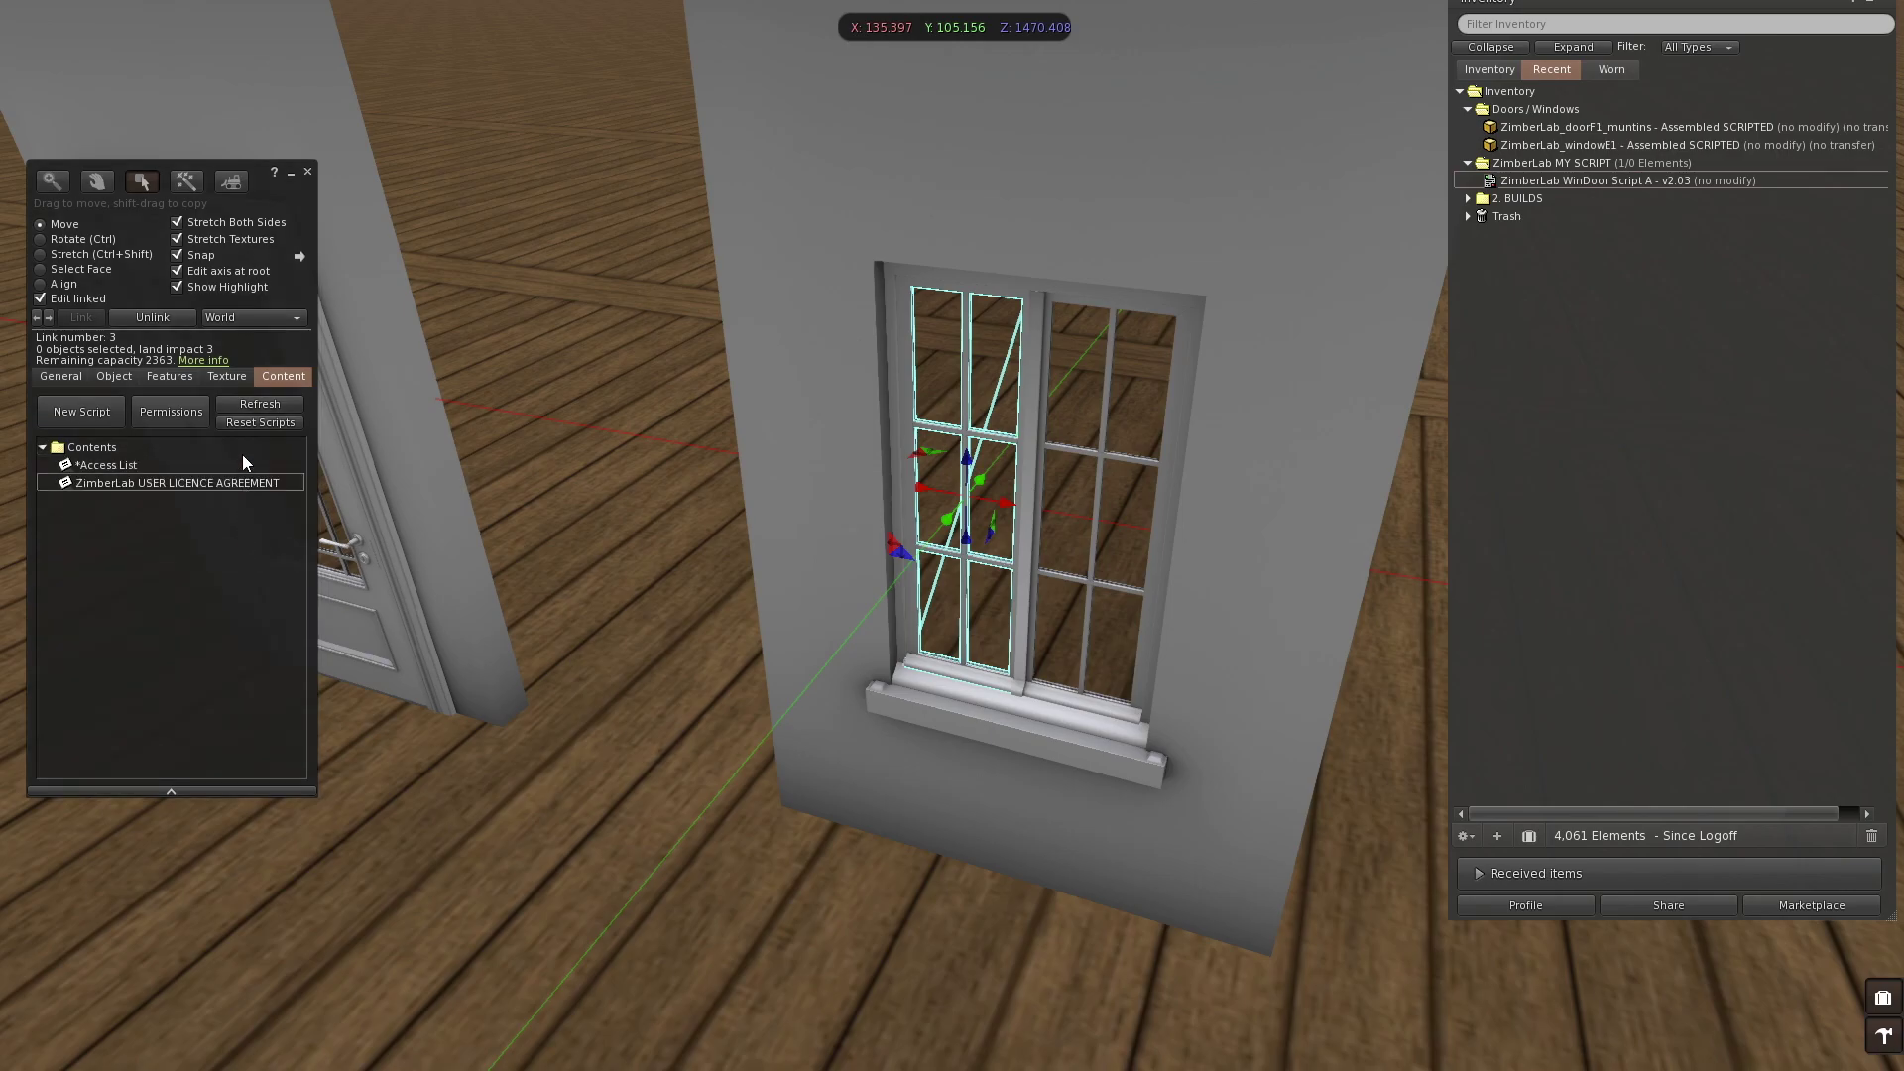
{"action": "left_click_drag", "start_coordinate": [271, 363], "coordinate": [746, 304]}
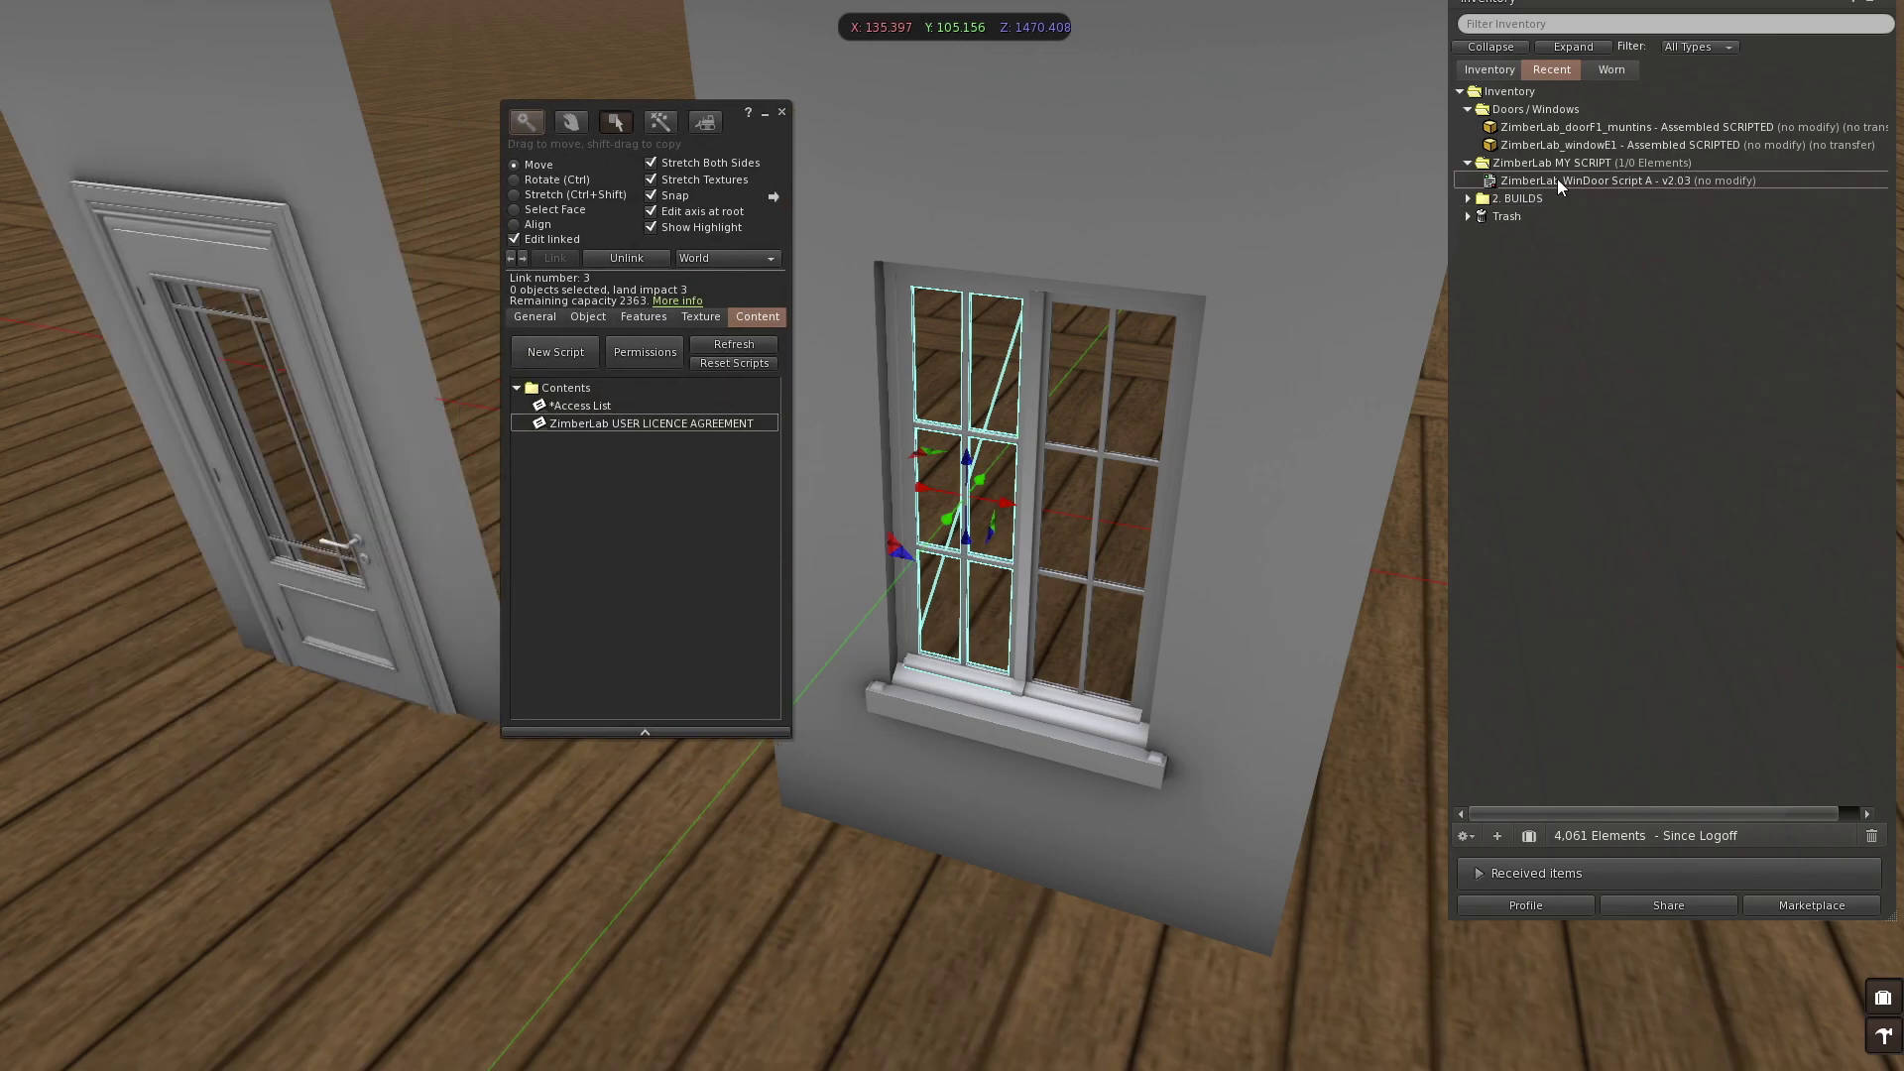
{"action": "left_click_drag", "start_coordinate": [1555, 182], "coordinate": [631, 507]}
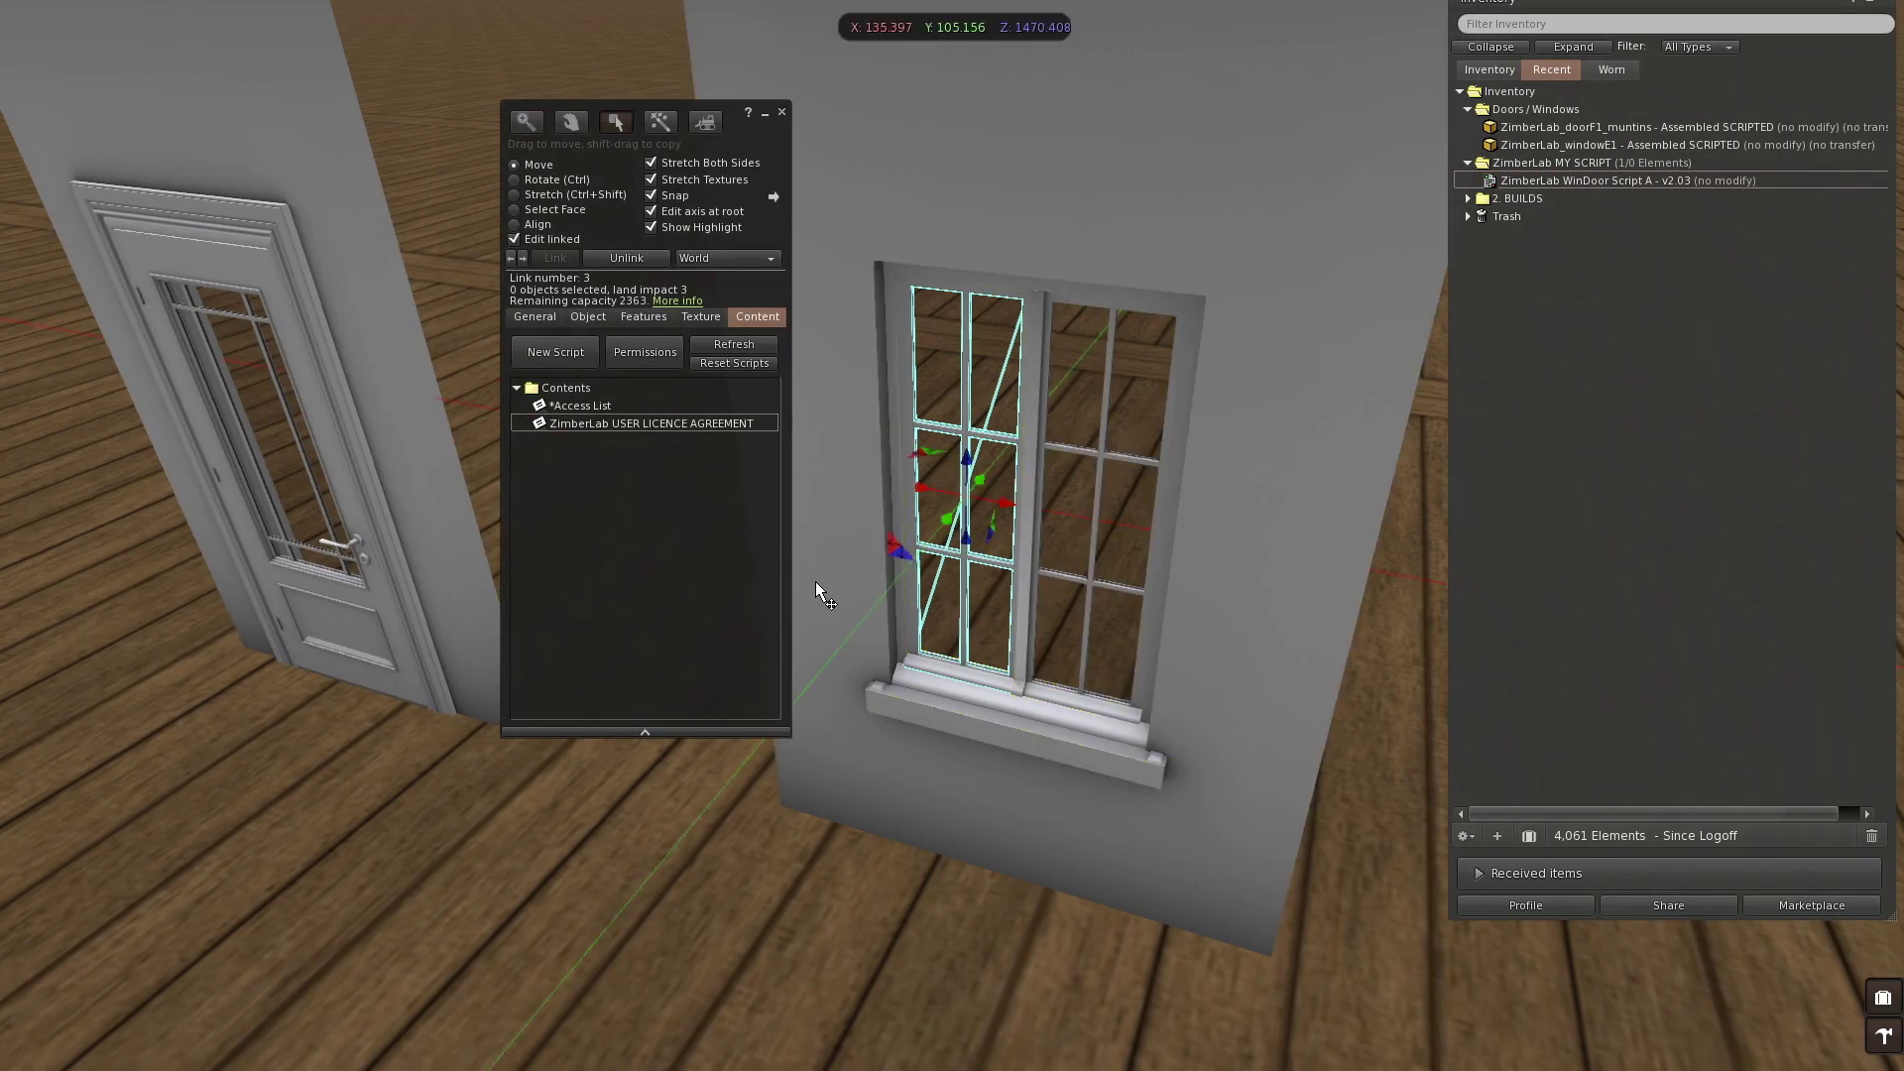
Step: Replace the WinDoor Script A - v2.03 in the window's right sash with the ZimberLab MY SCRIPT copy, finish editing and test the window
{"action": "left_click", "coordinate": [1099, 454]}
{"action": "left_click", "coordinate": [674, 441]}
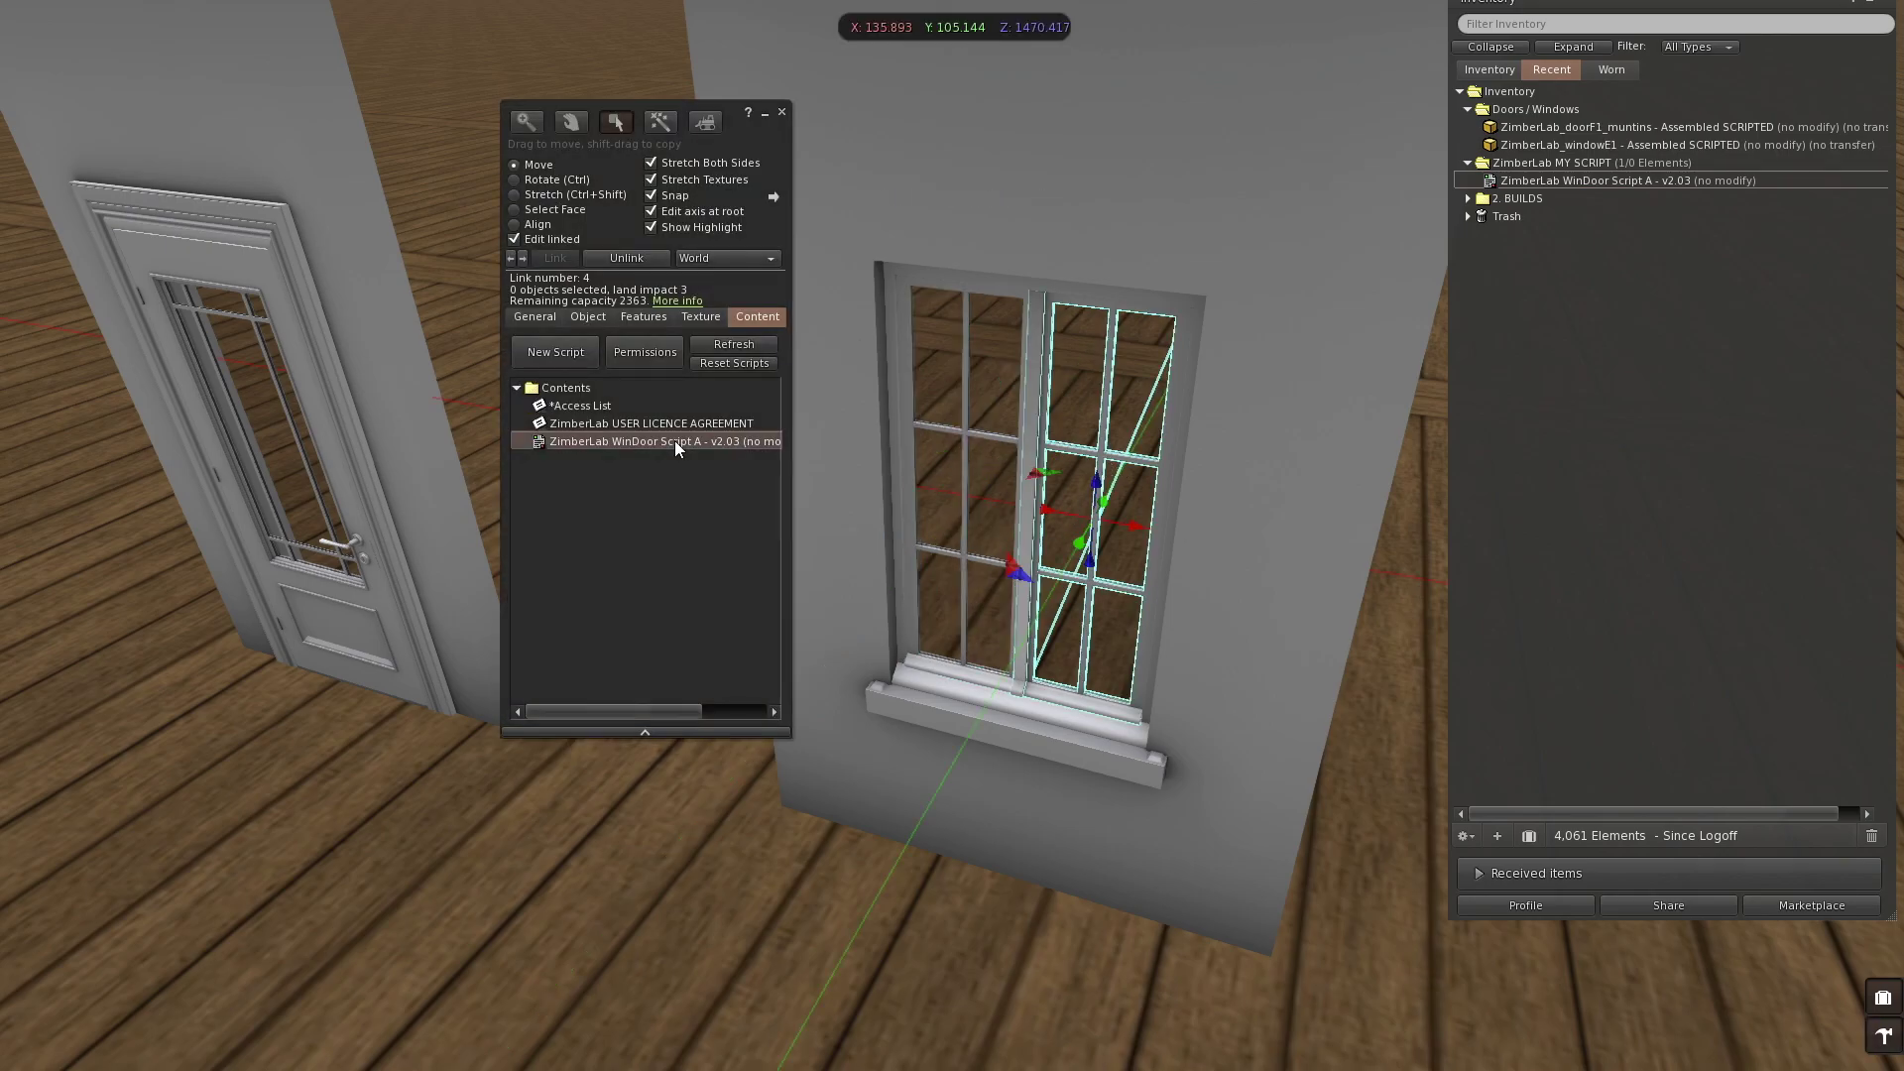
{"action": "right_click", "coordinate": [675, 441]}
{"action": "left_click", "coordinate": [702, 497]}
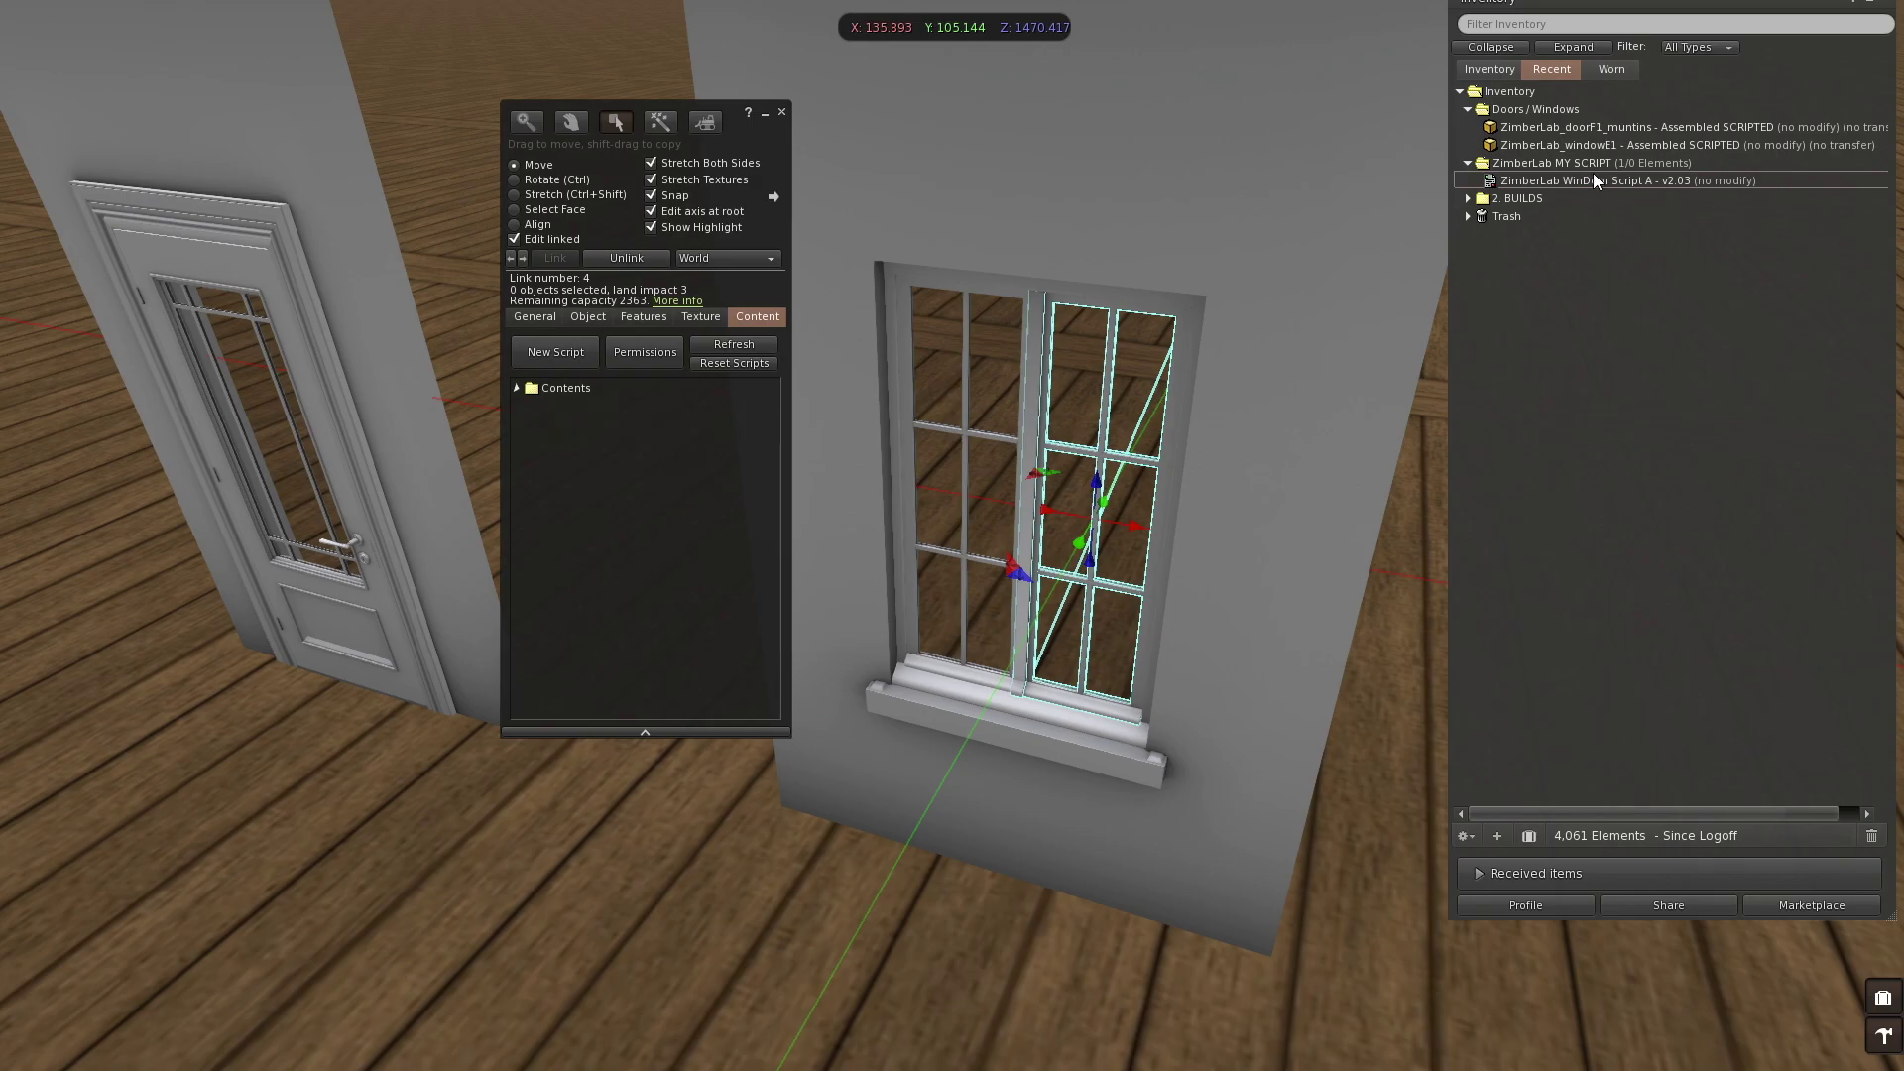
{"action": "left_click", "coordinate": [1593, 178]}
{"action": "left_click_drag", "start_coordinate": [1613, 179], "coordinate": [637, 512]}
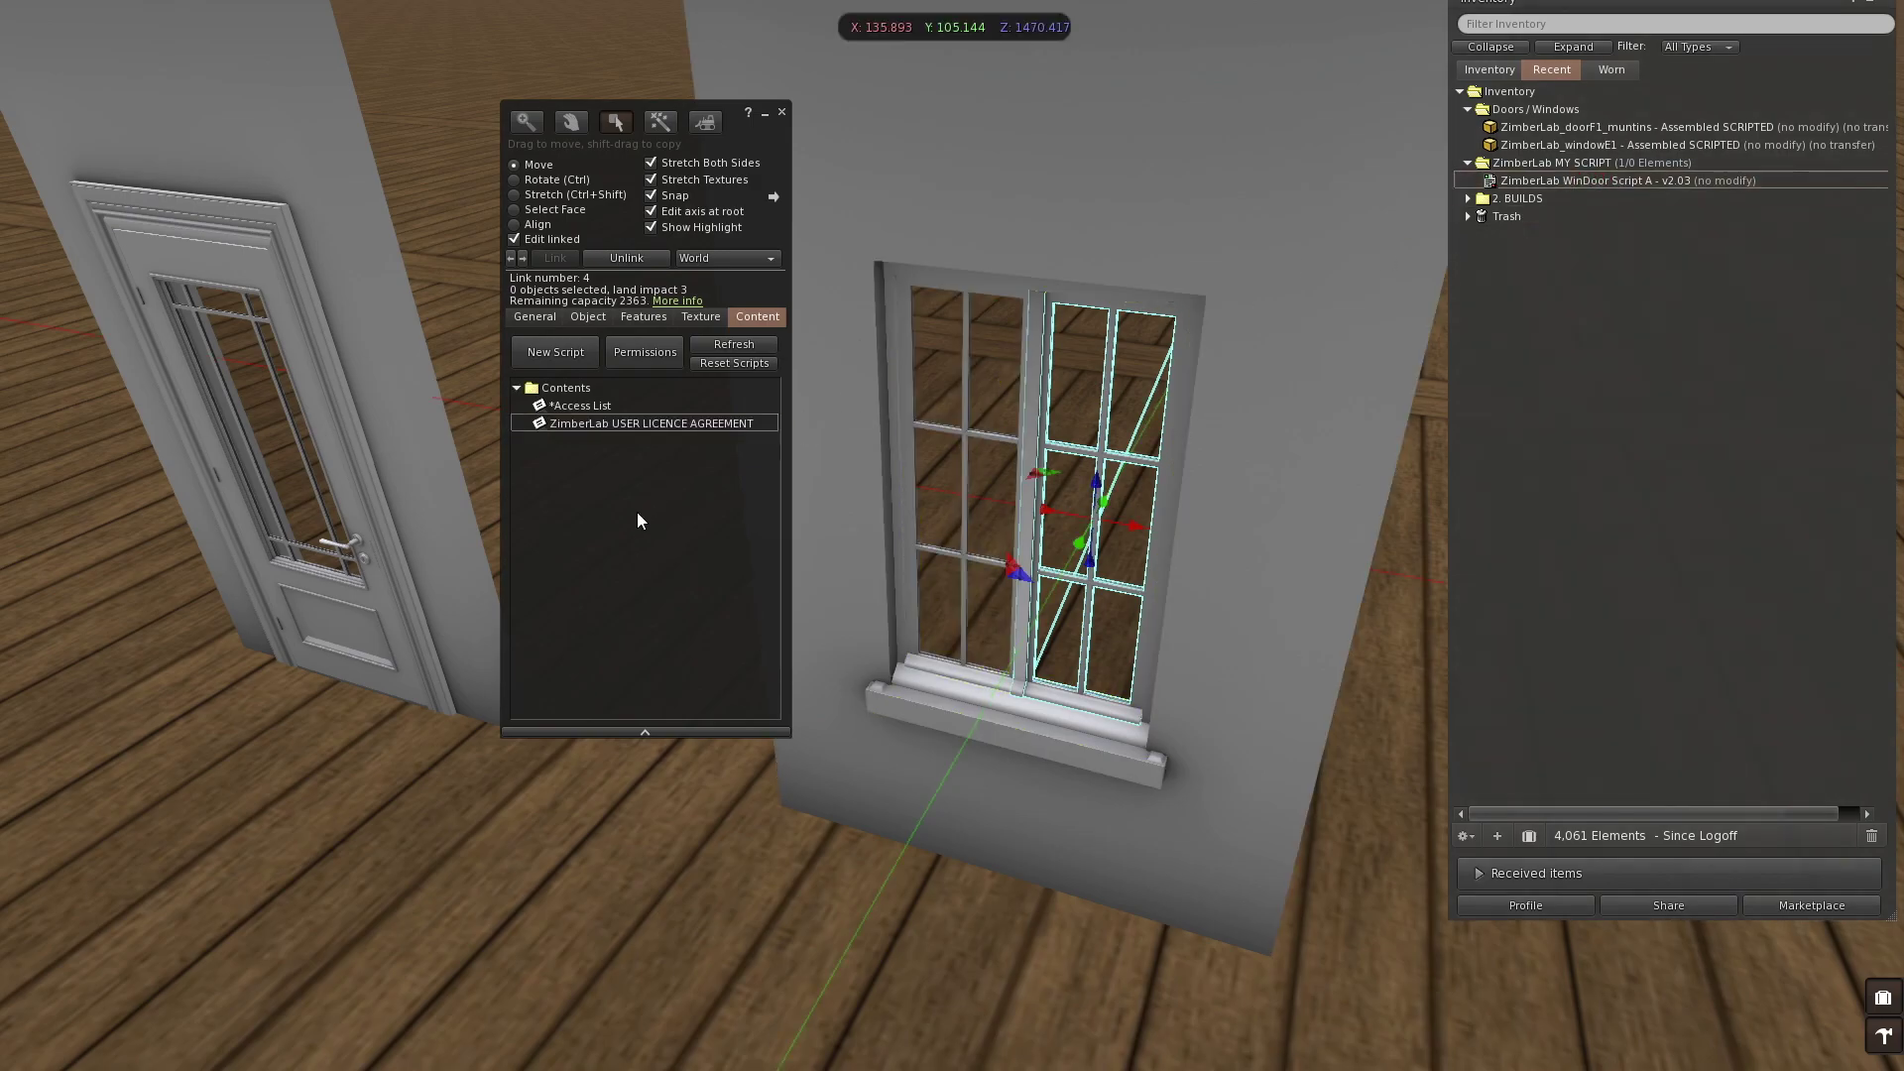
{"action": "left_click", "coordinate": [783, 113]}
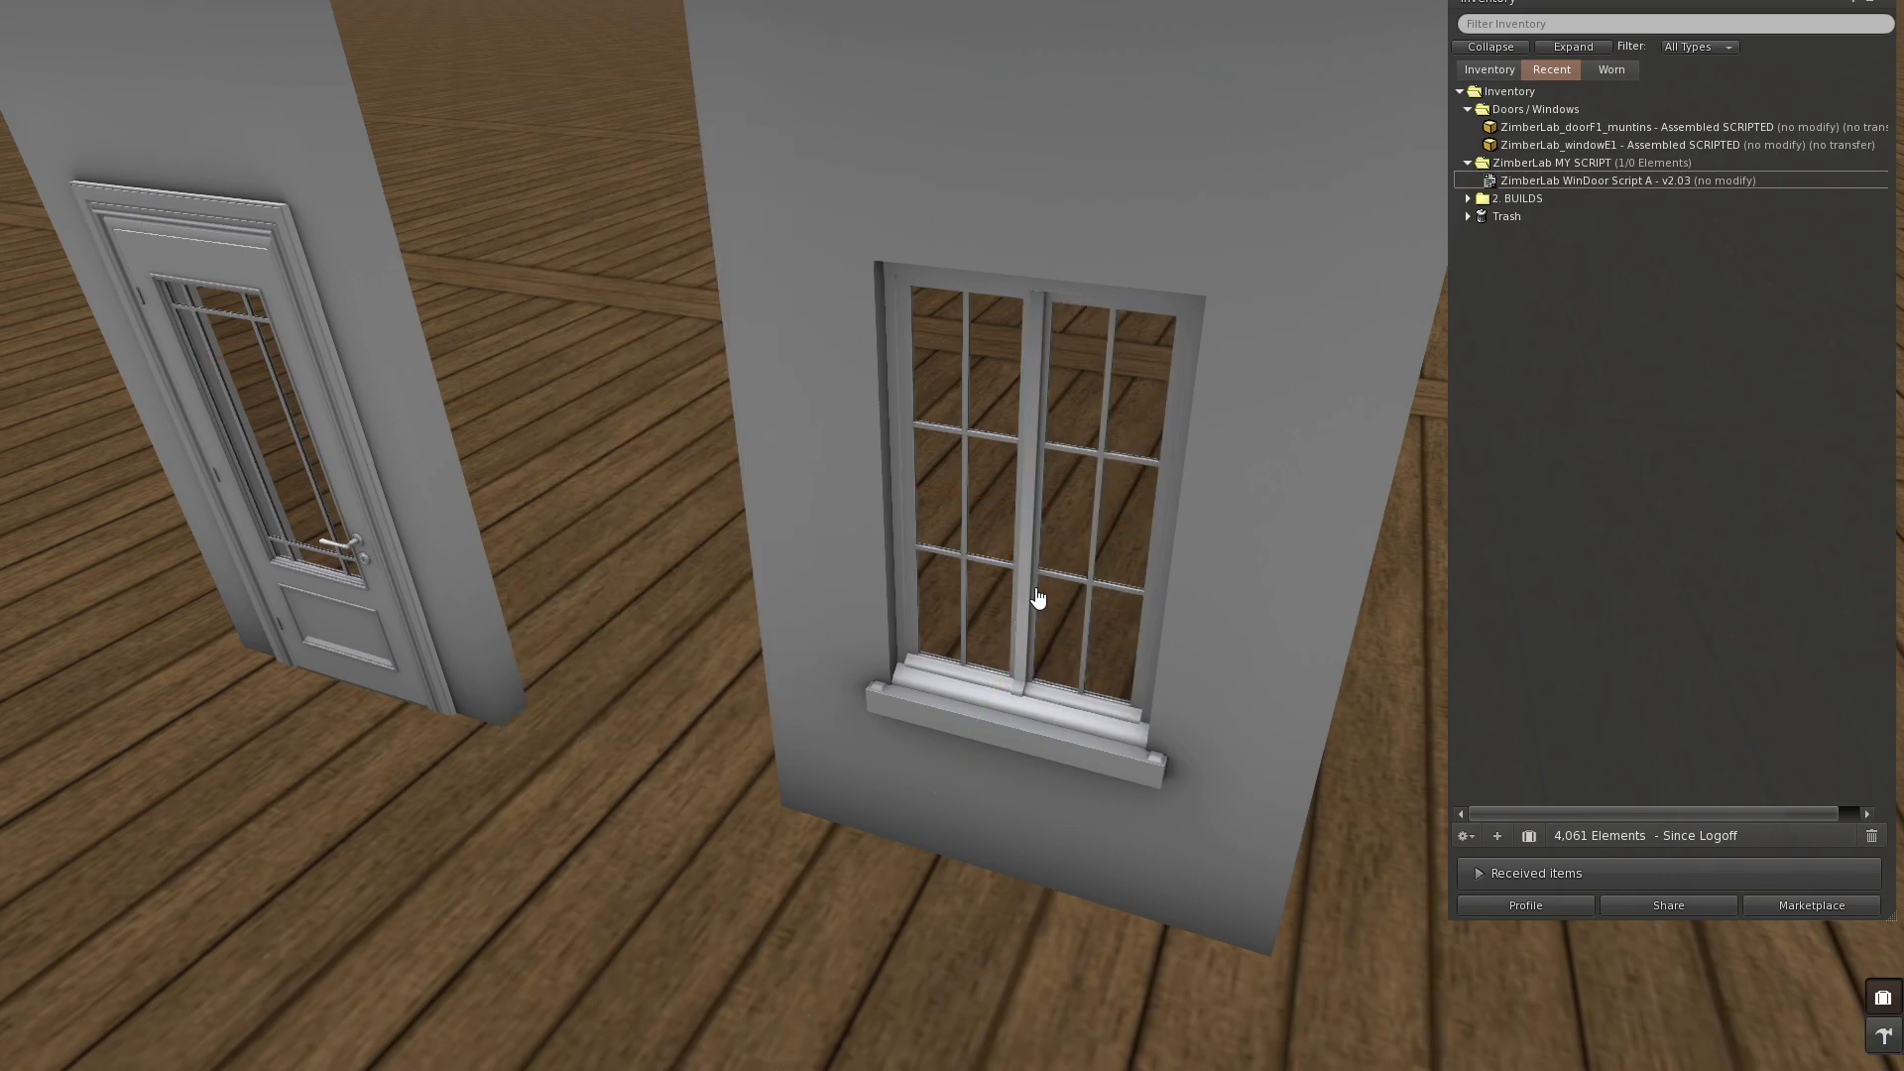
{"action": "left_click", "coordinate": [1028, 595]}
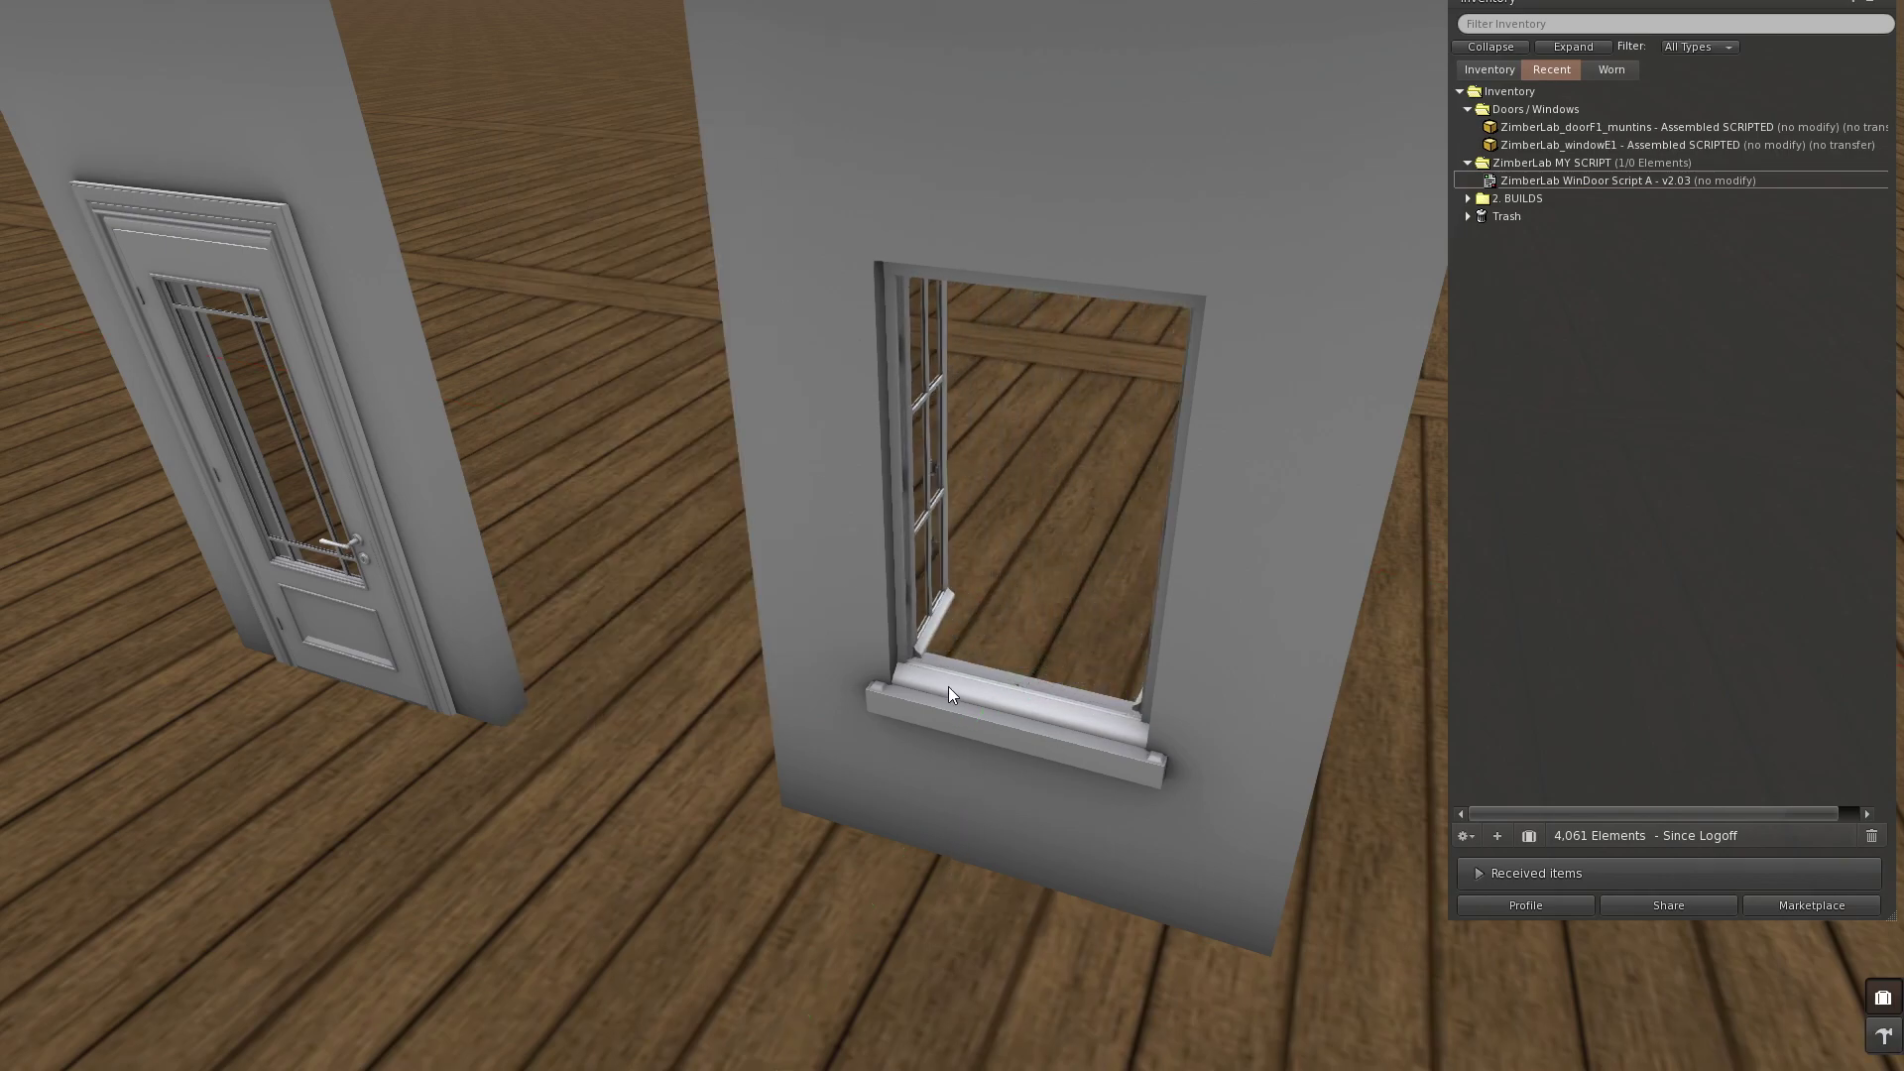
{"action": "left_click", "coordinate": [923, 637]}
Step: Take the rescripted window and door back into the inventory
{"action": "scroll", "coordinate": [923, 625], "scroll_direction": "down", "scroll_amount": 5}
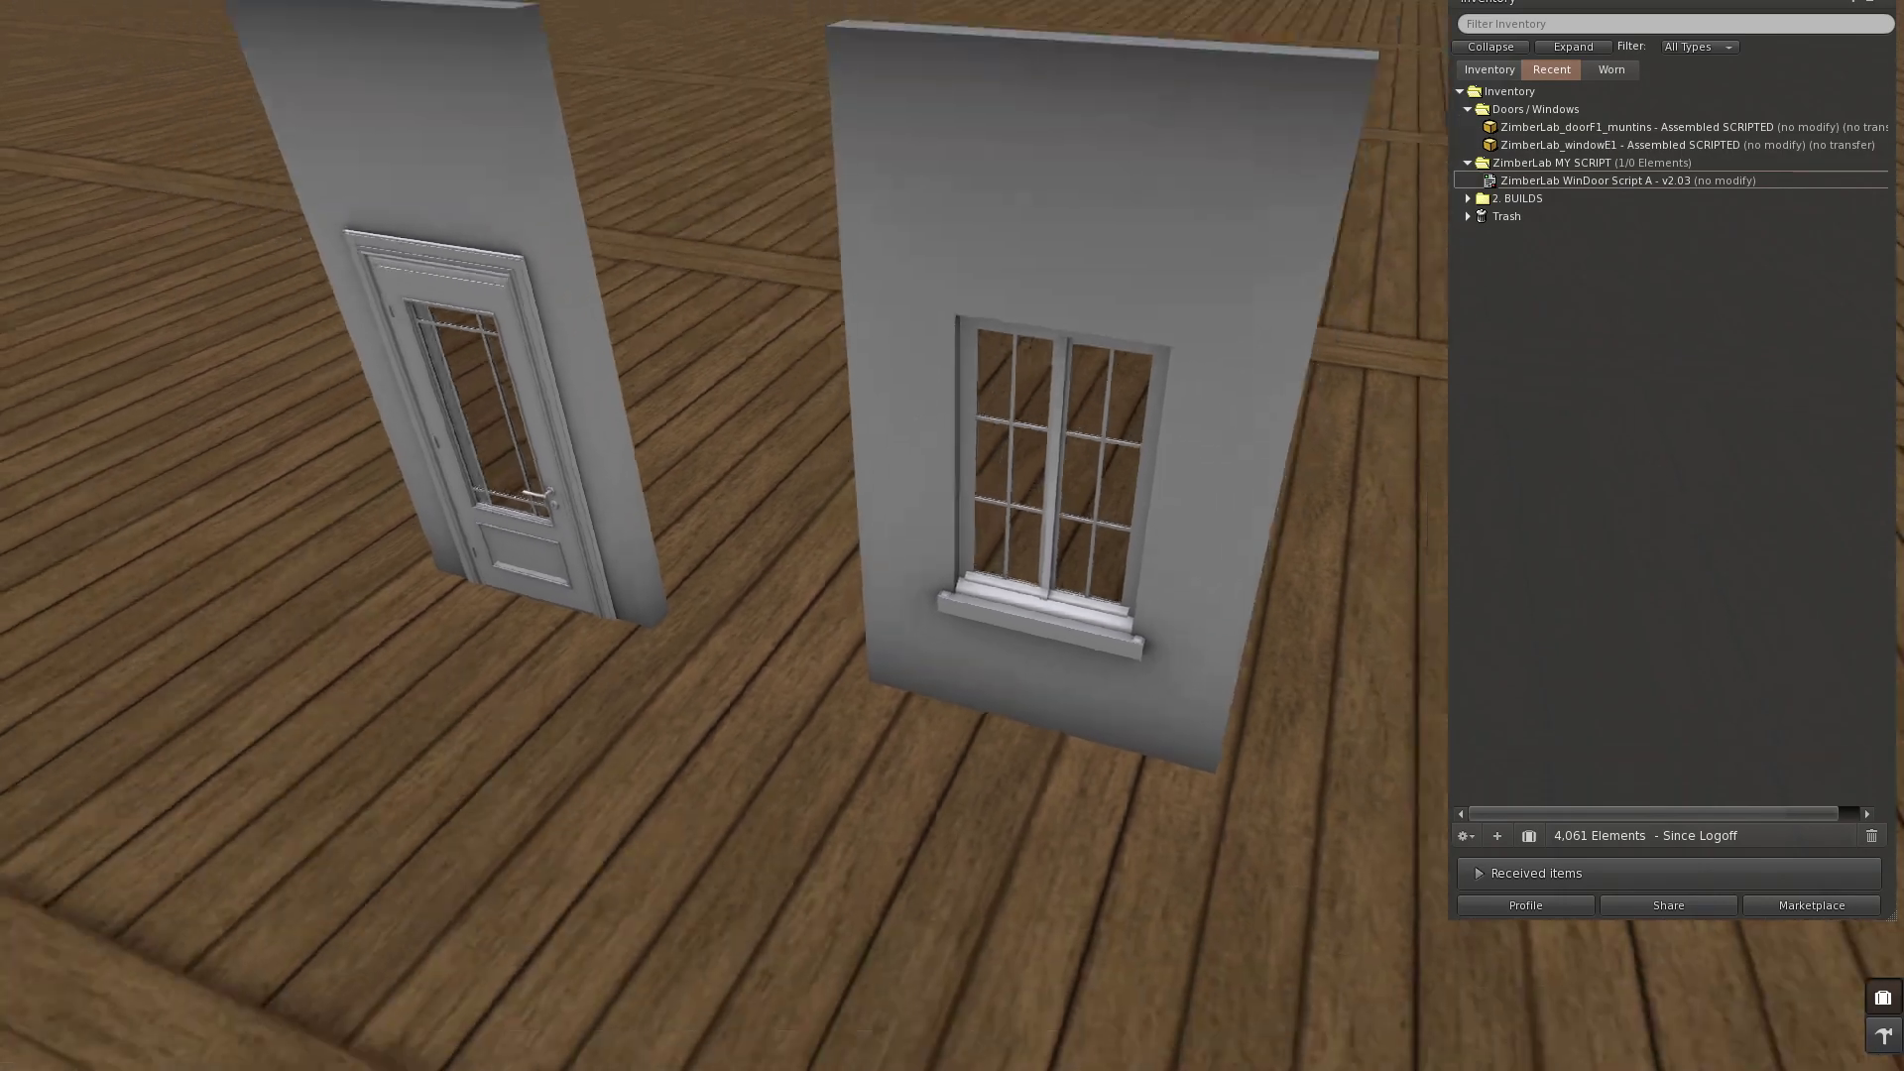
{"action": "right_click", "coordinate": [1069, 273]}
{"action": "left_click", "coordinate": [1015, 273]}
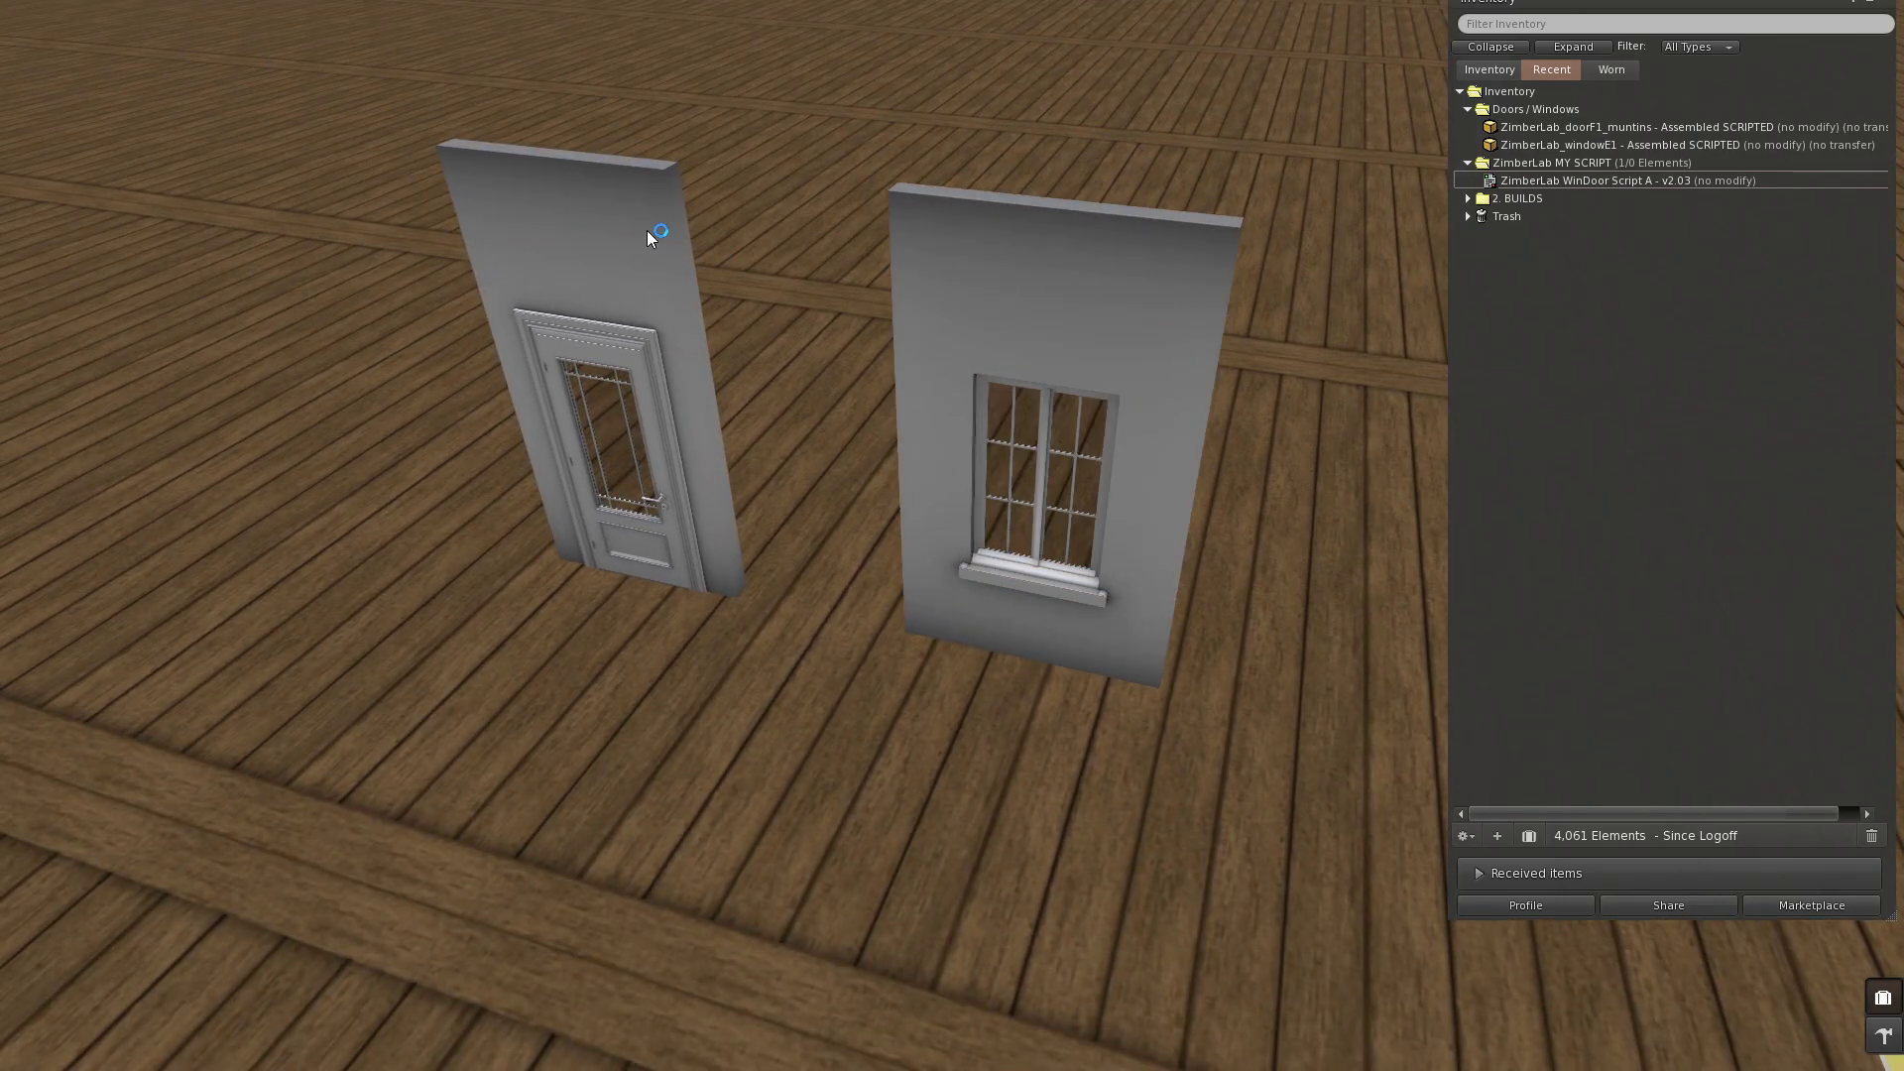
{"action": "right_click", "coordinate": [611, 226]}
{"action": "left_click", "coordinate": [572, 224]}
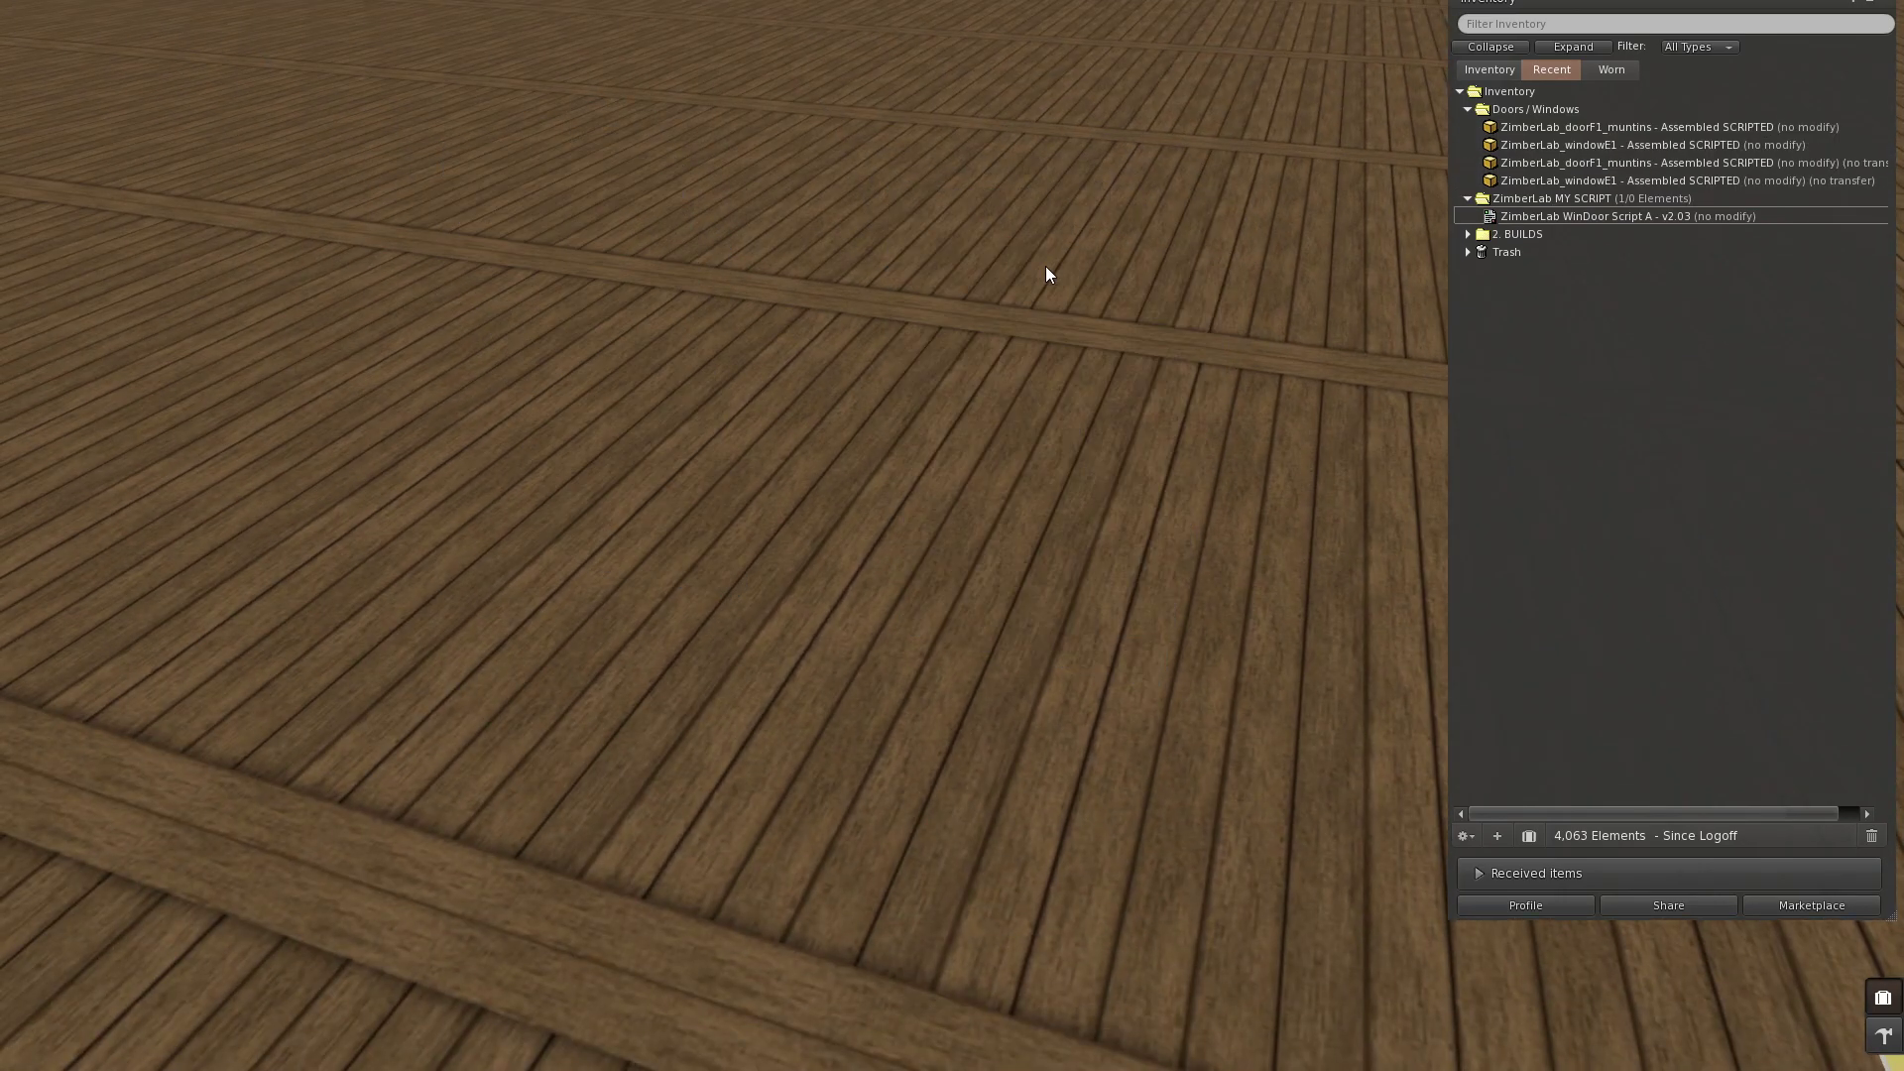
Step: Compare the permissions of the rescripted windowE1 item with those of the original no-transfer doorF1_muntins item in the inventory
{"action": "left_click", "coordinate": [1848, 145]}
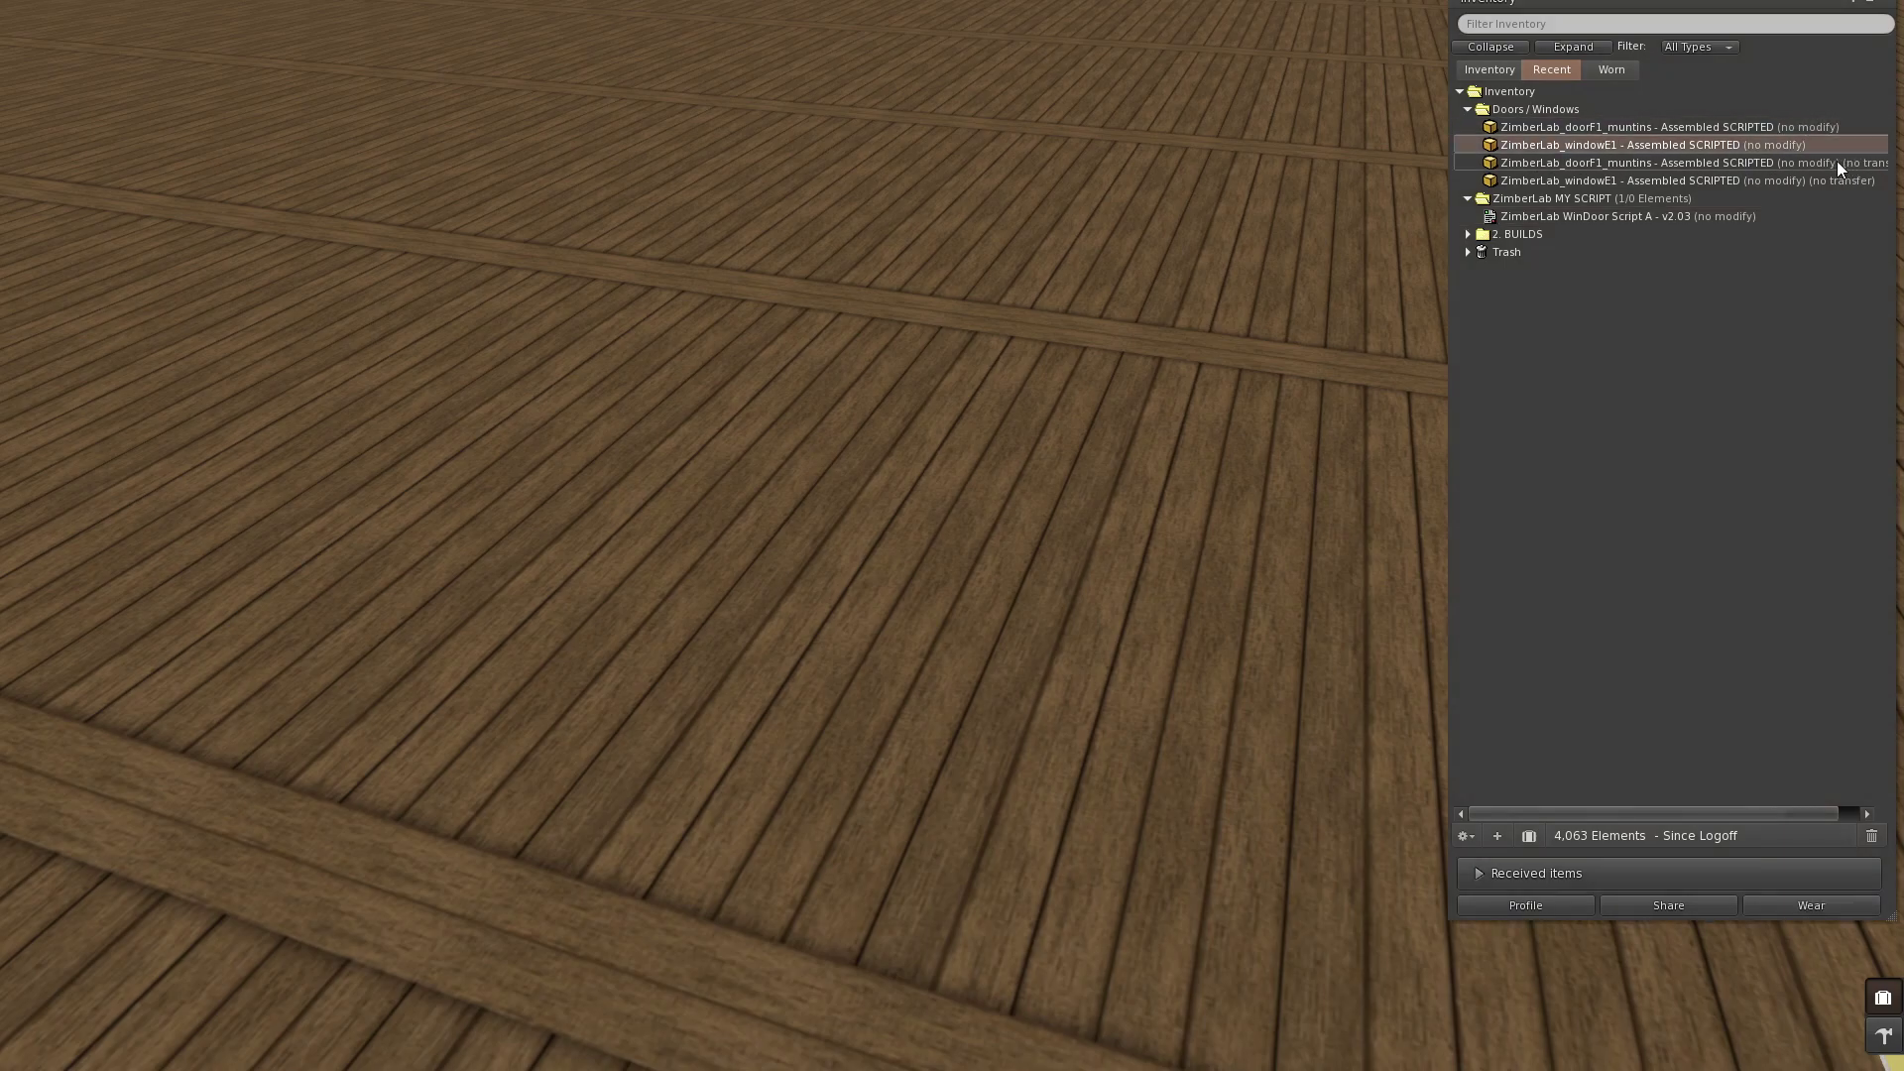
{"action": "left_click", "coordinate": [1837, 161]}
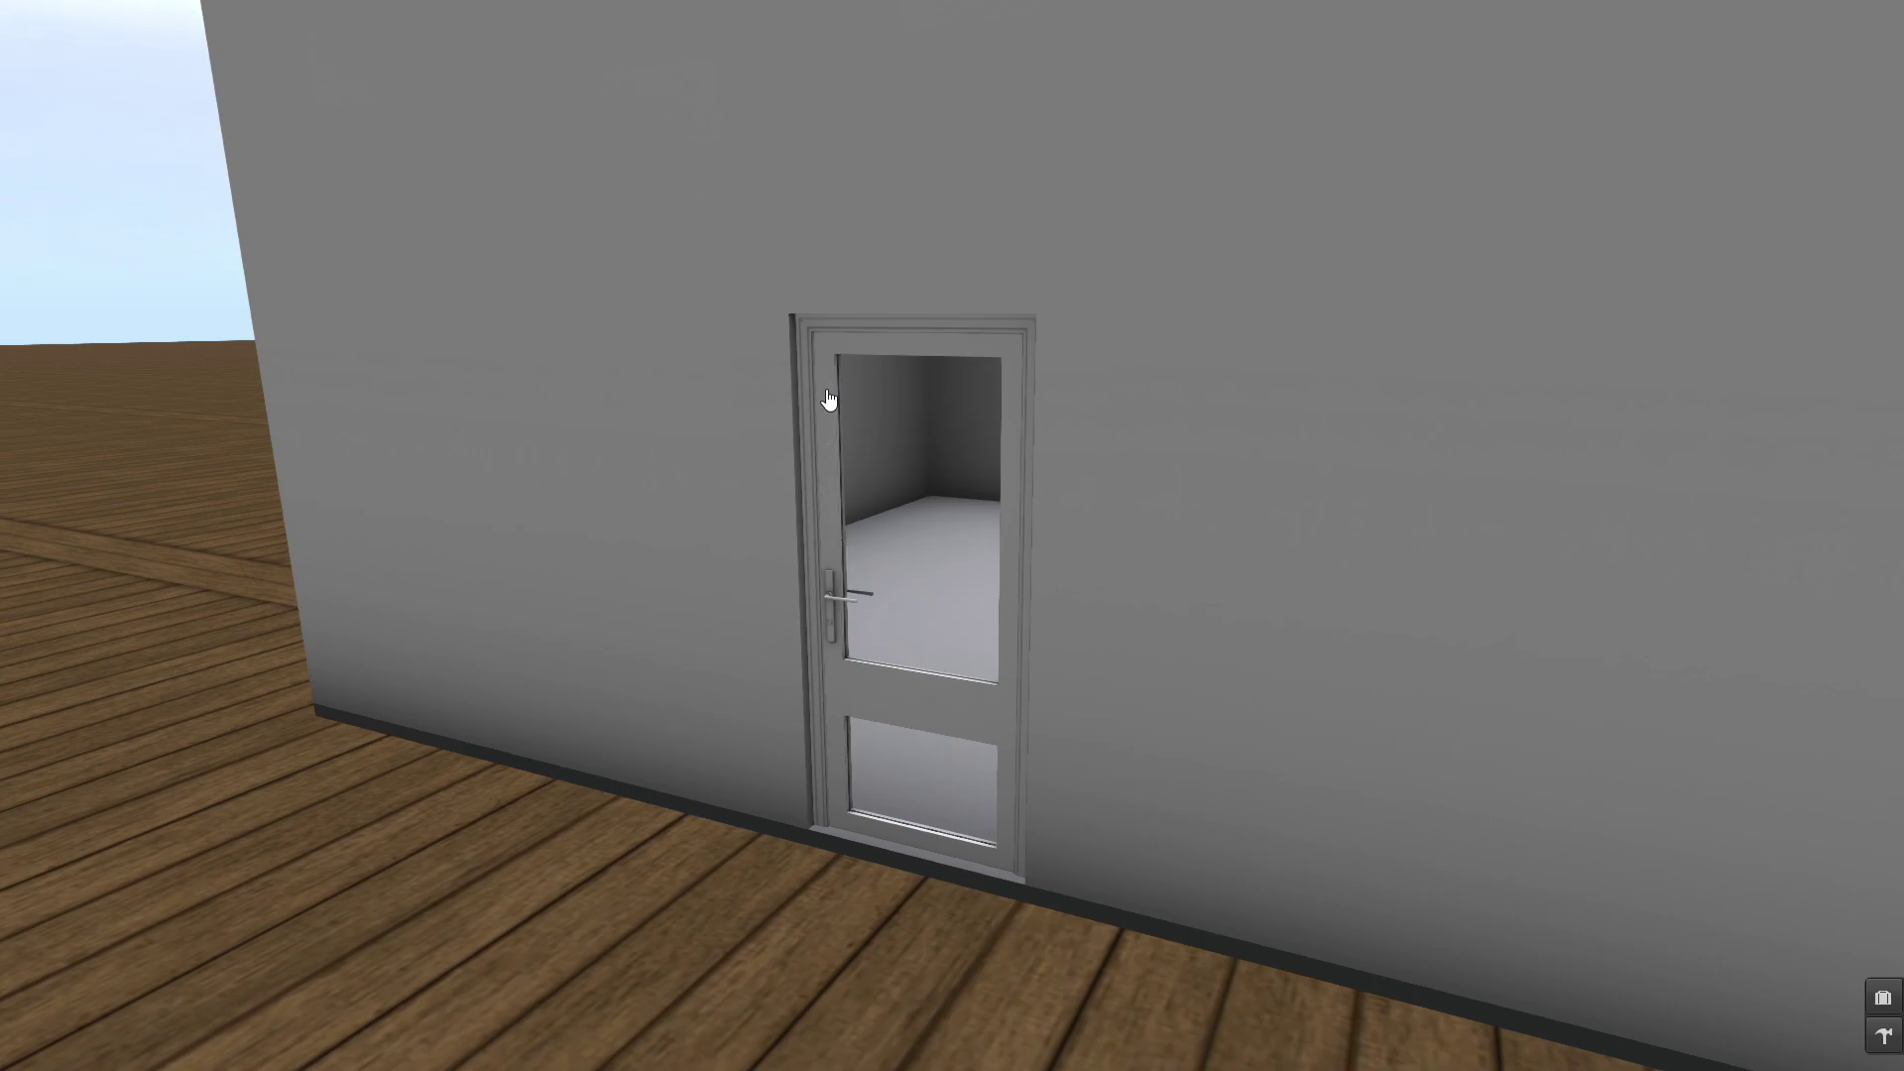
Step: Bring up the access settings menu of the glazed door in the house wall and finish its configuration
{"action": "left_click", "coordinate": [826, 558]}
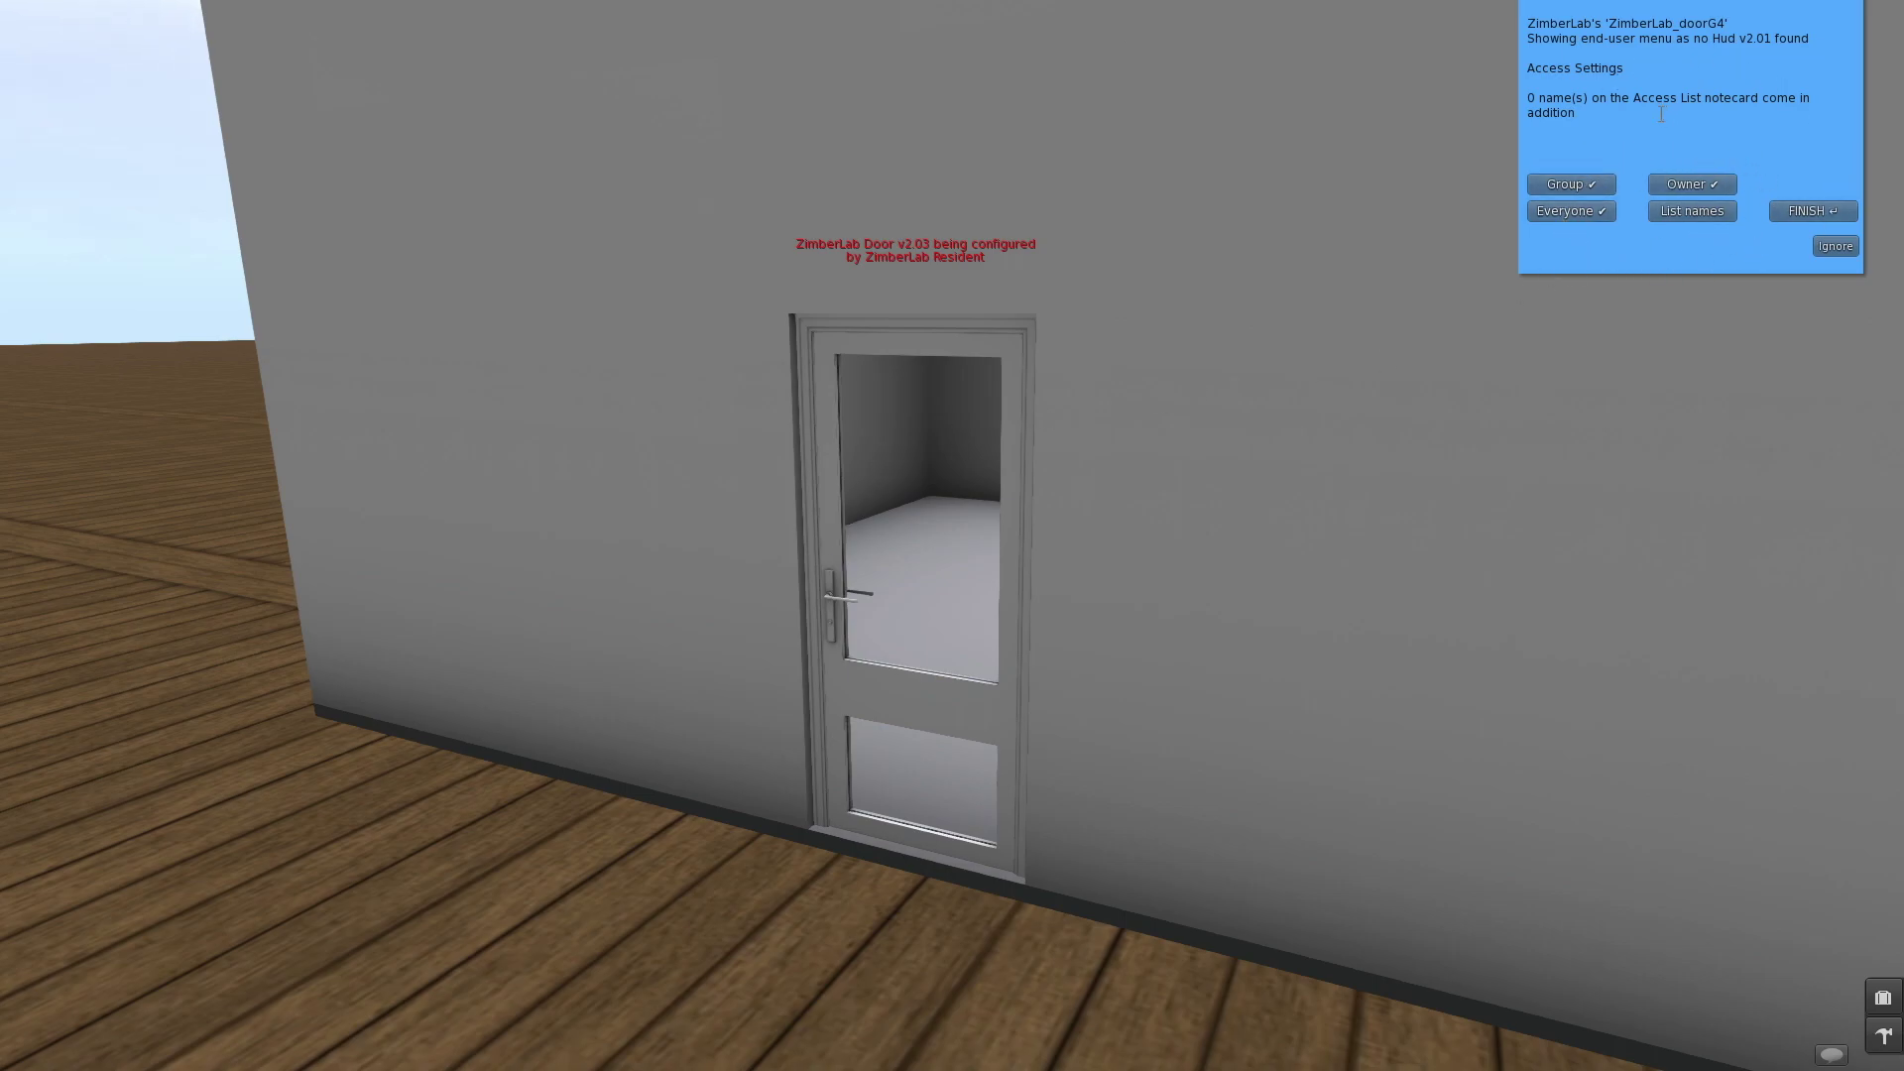
{"action": "left_click", "coordinate": [1800, 211]}
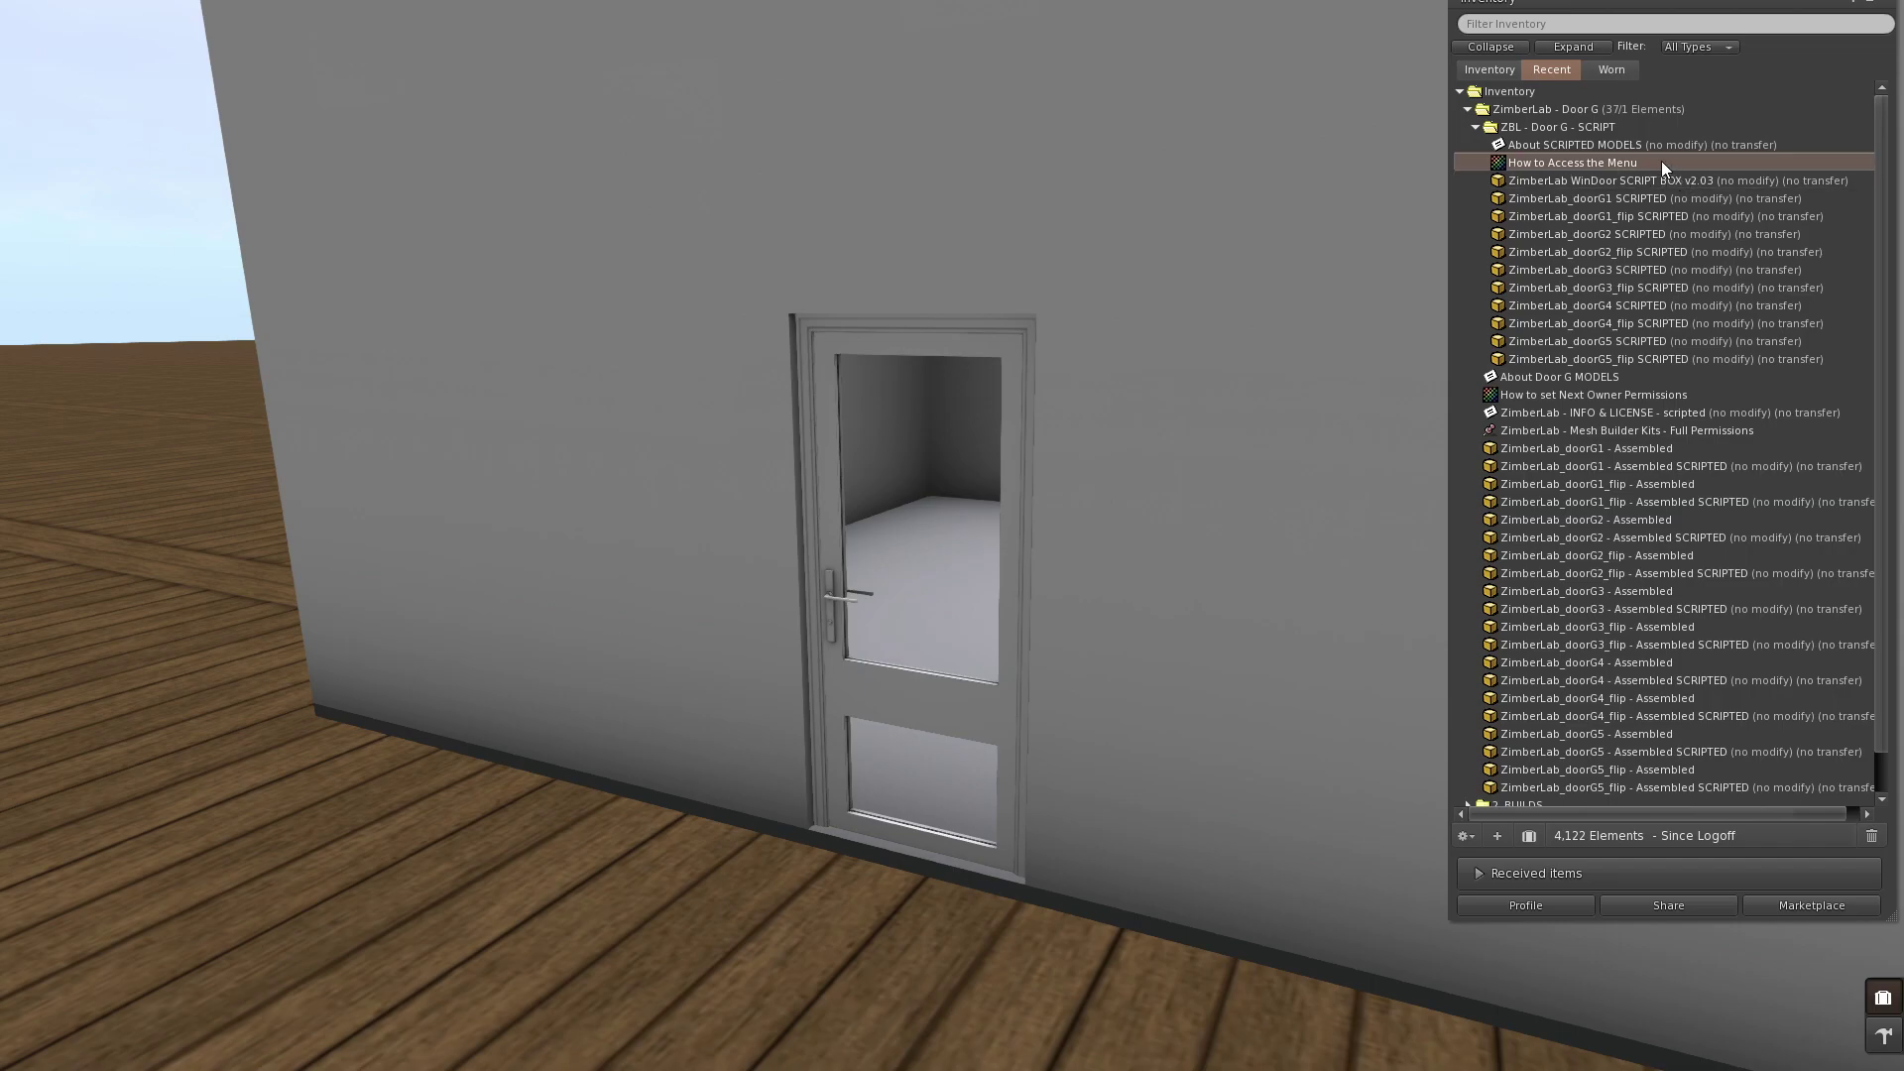
Step: View the How to Access the Menu picture from the ZBL - Door G - SCRIPT folder, then close it and the inventory
{"action": "double_click", "coordinate": [1652, 162]}
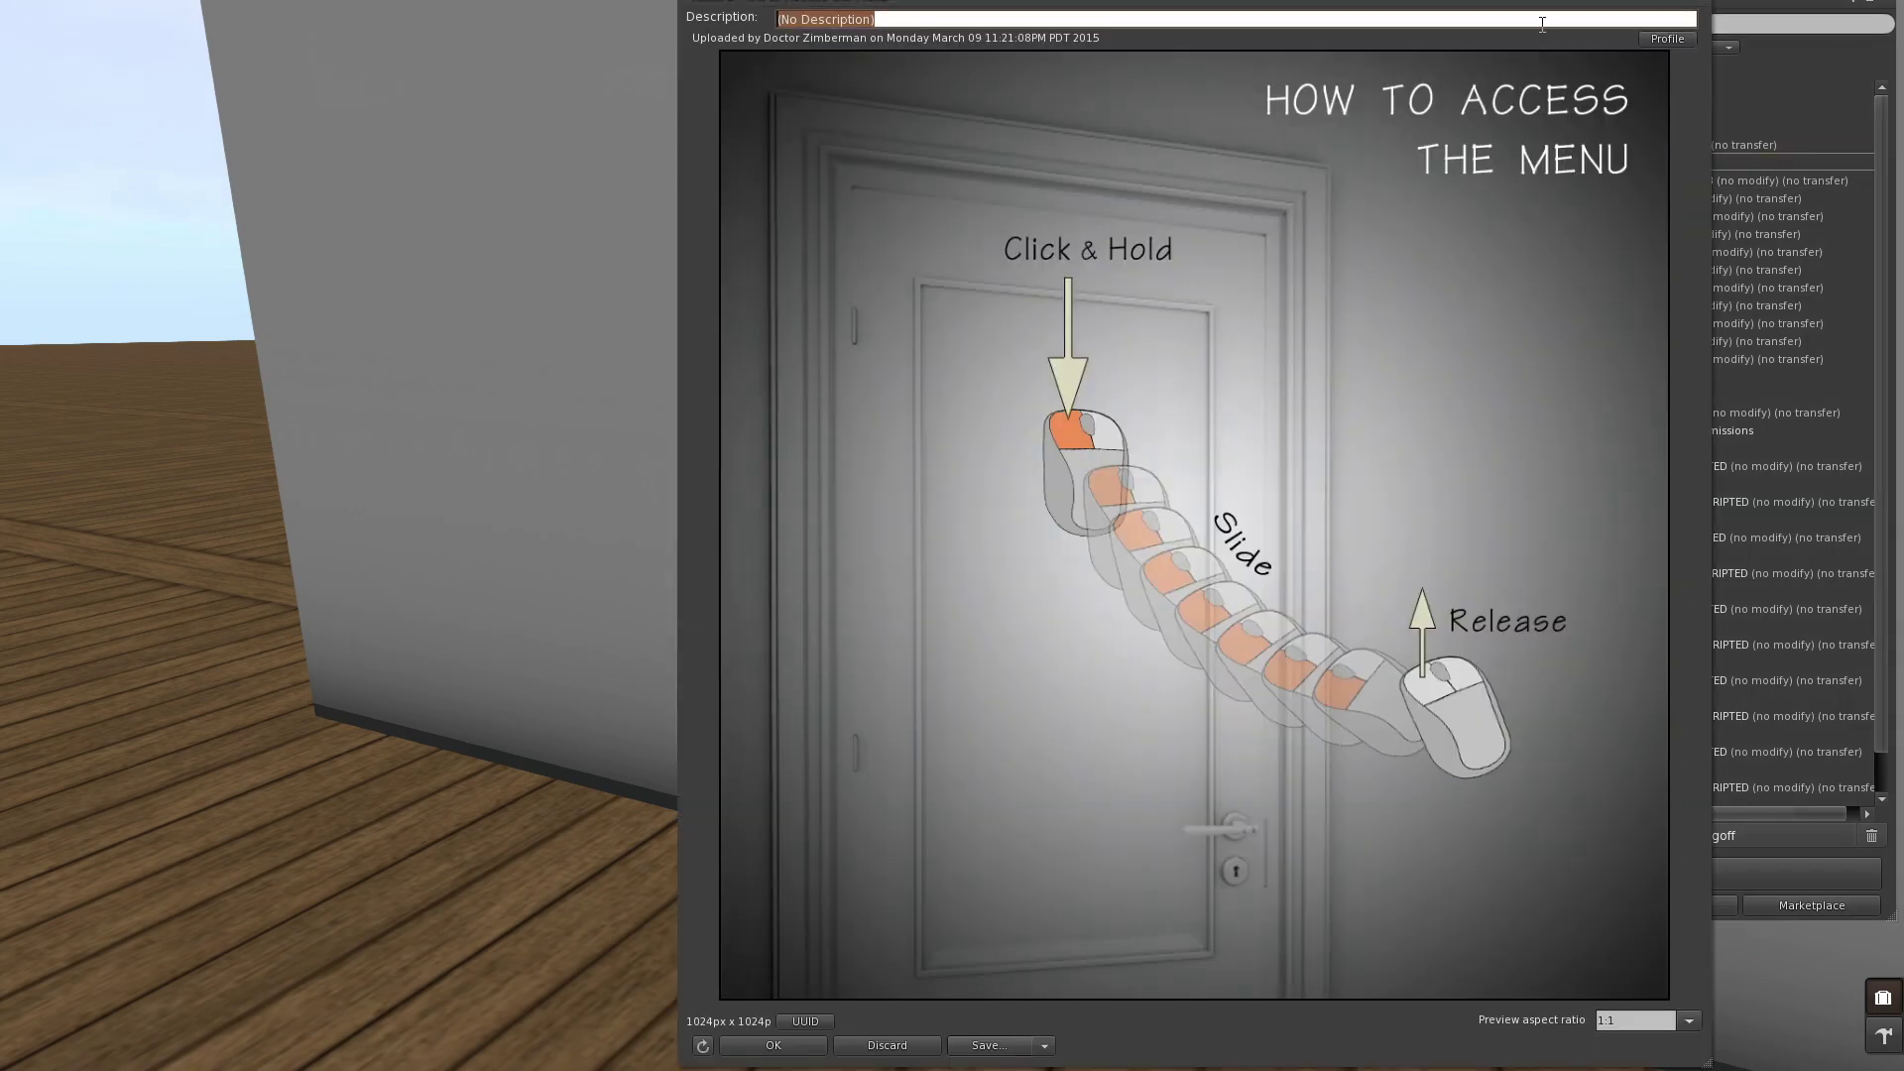
{"action": "left_click_drag", "start_coordinate": [1550, 5], "coordinate": [1260, 5]}
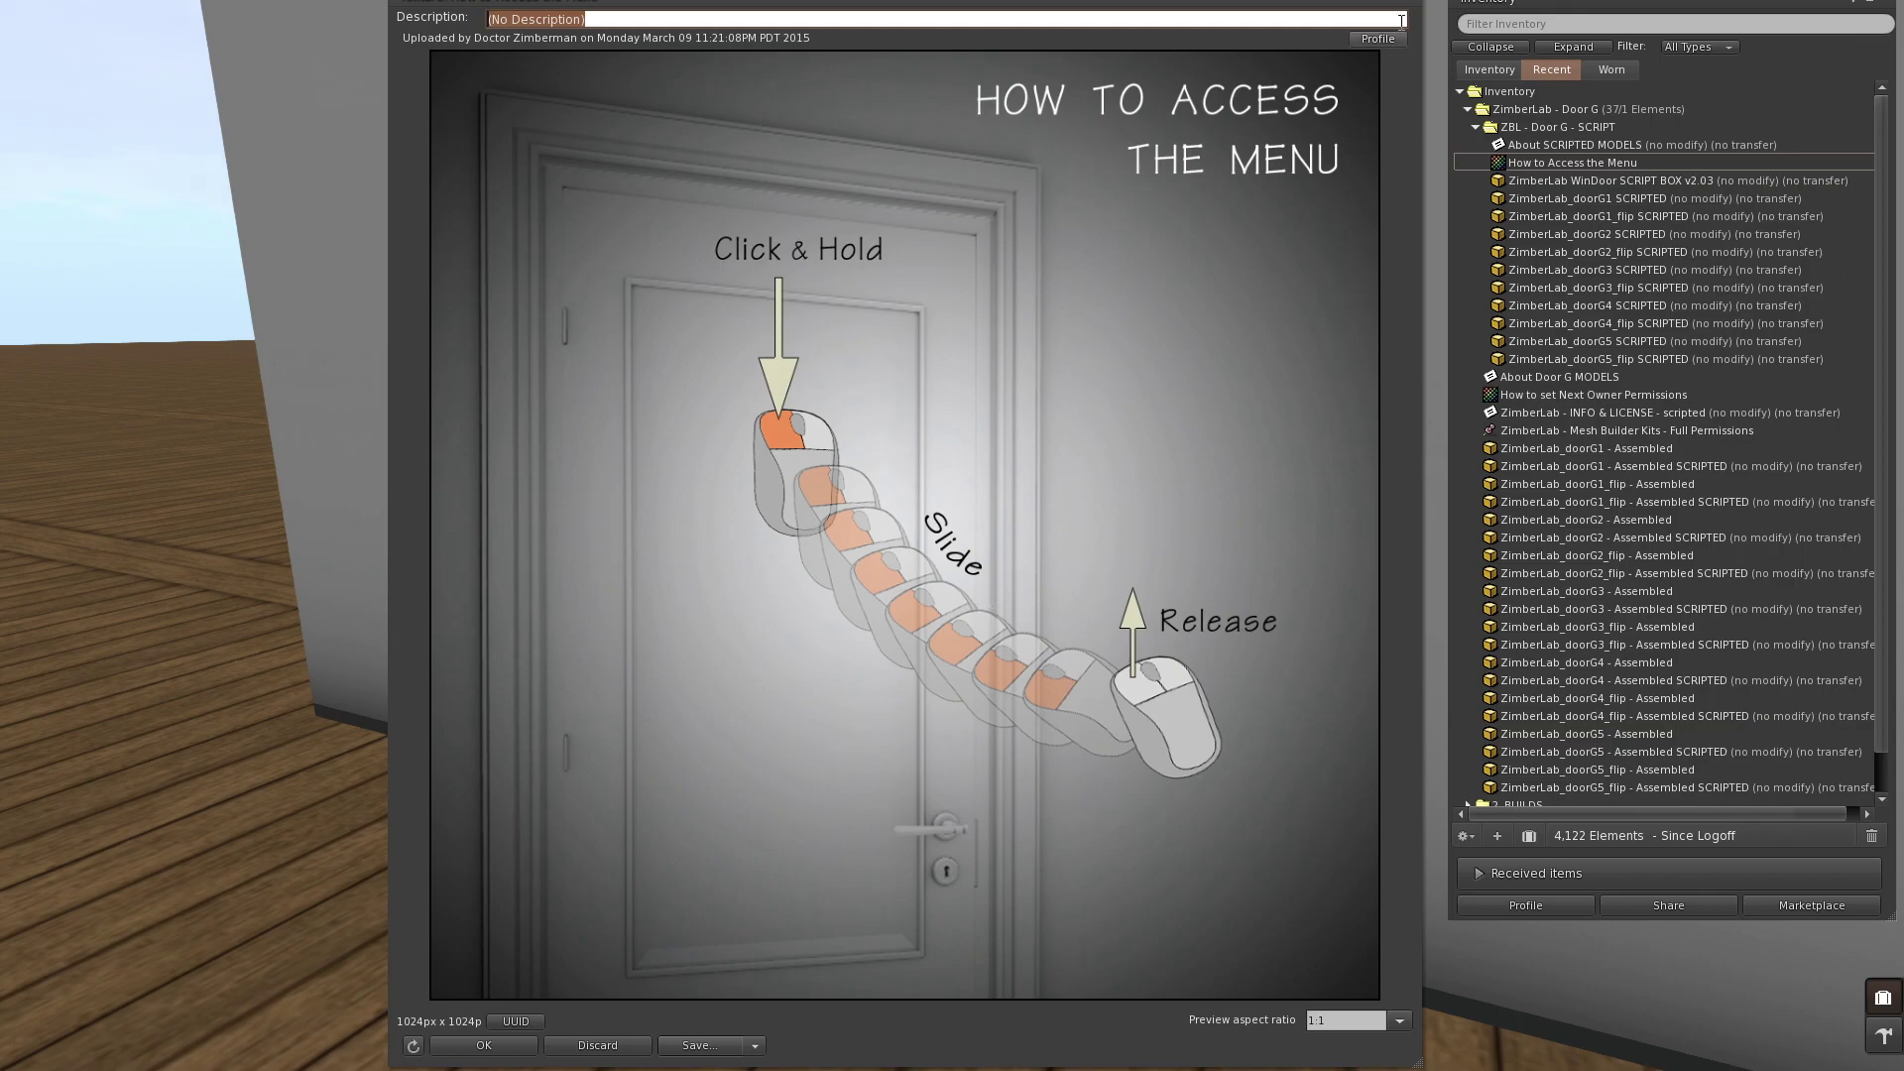
{"action": "left_click", "coordinate": [1415, 5]}
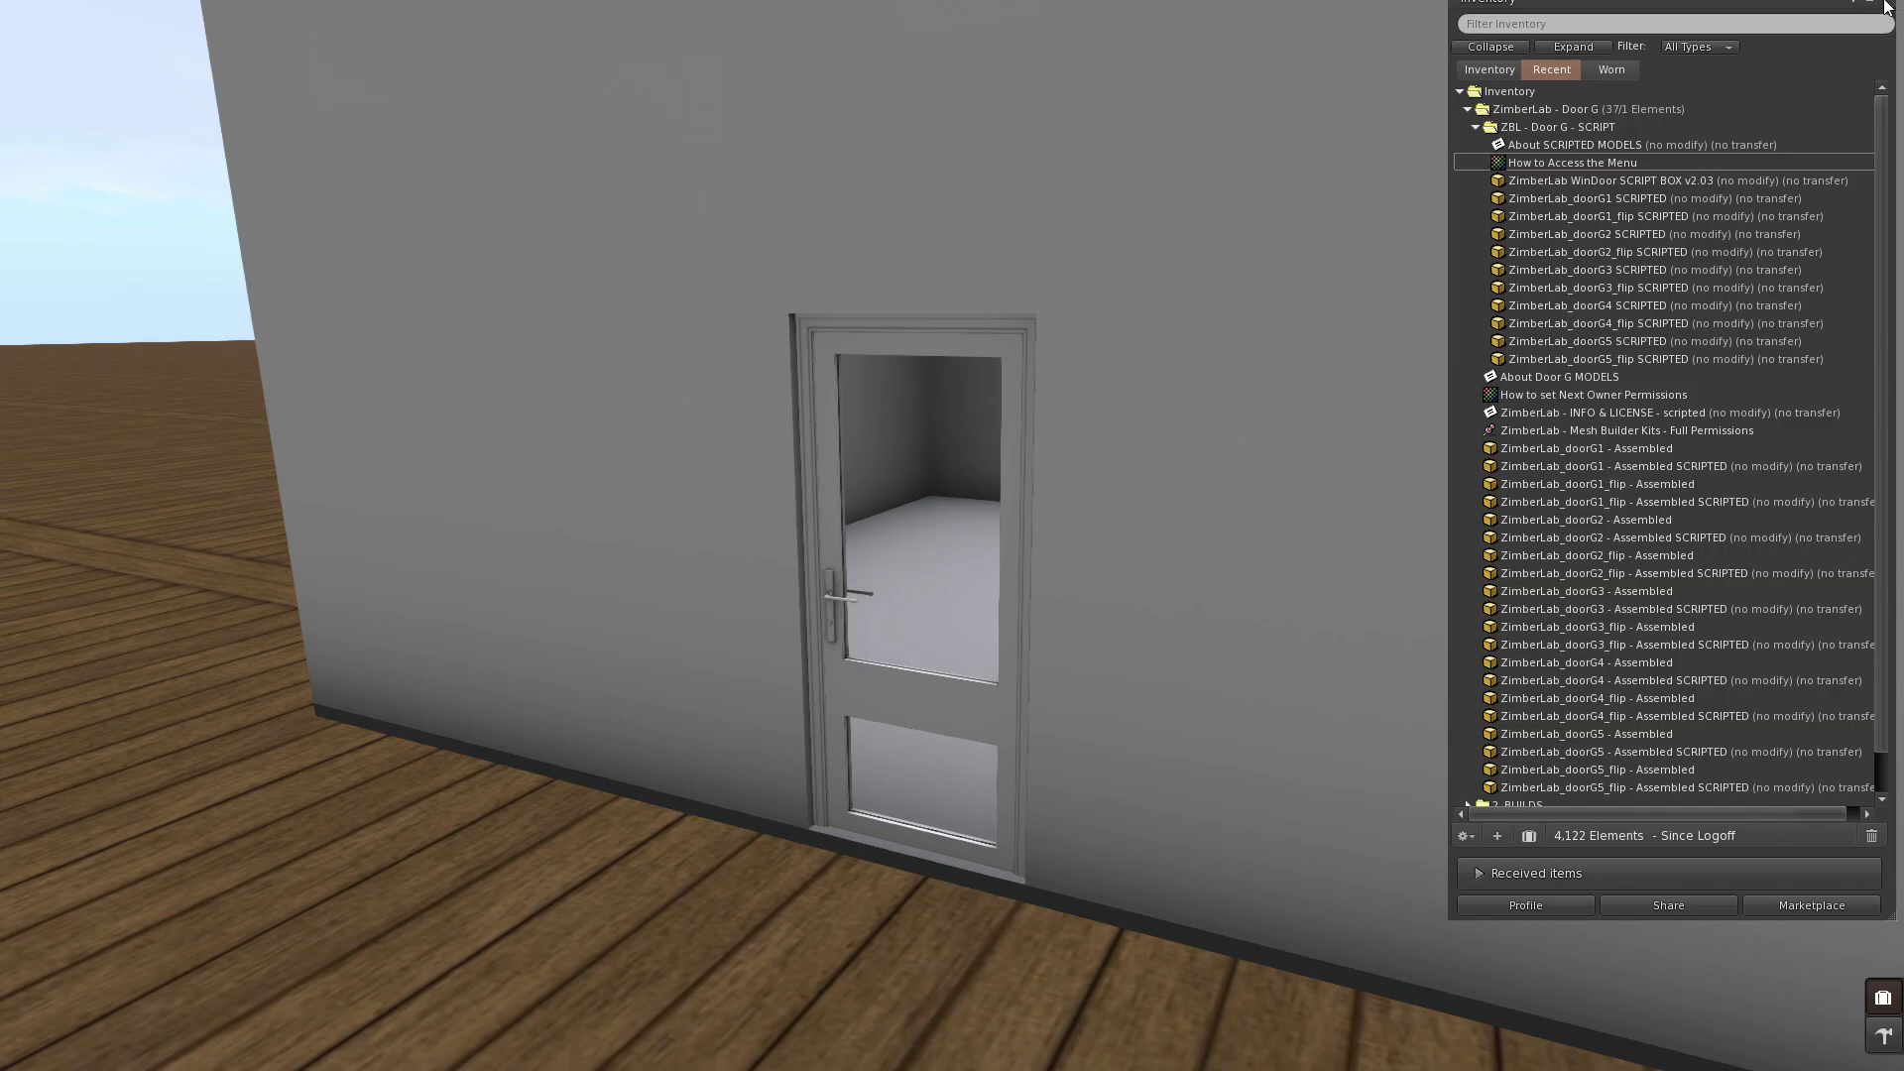
{"action": "left_click", "coordinate": [1887, 5]}
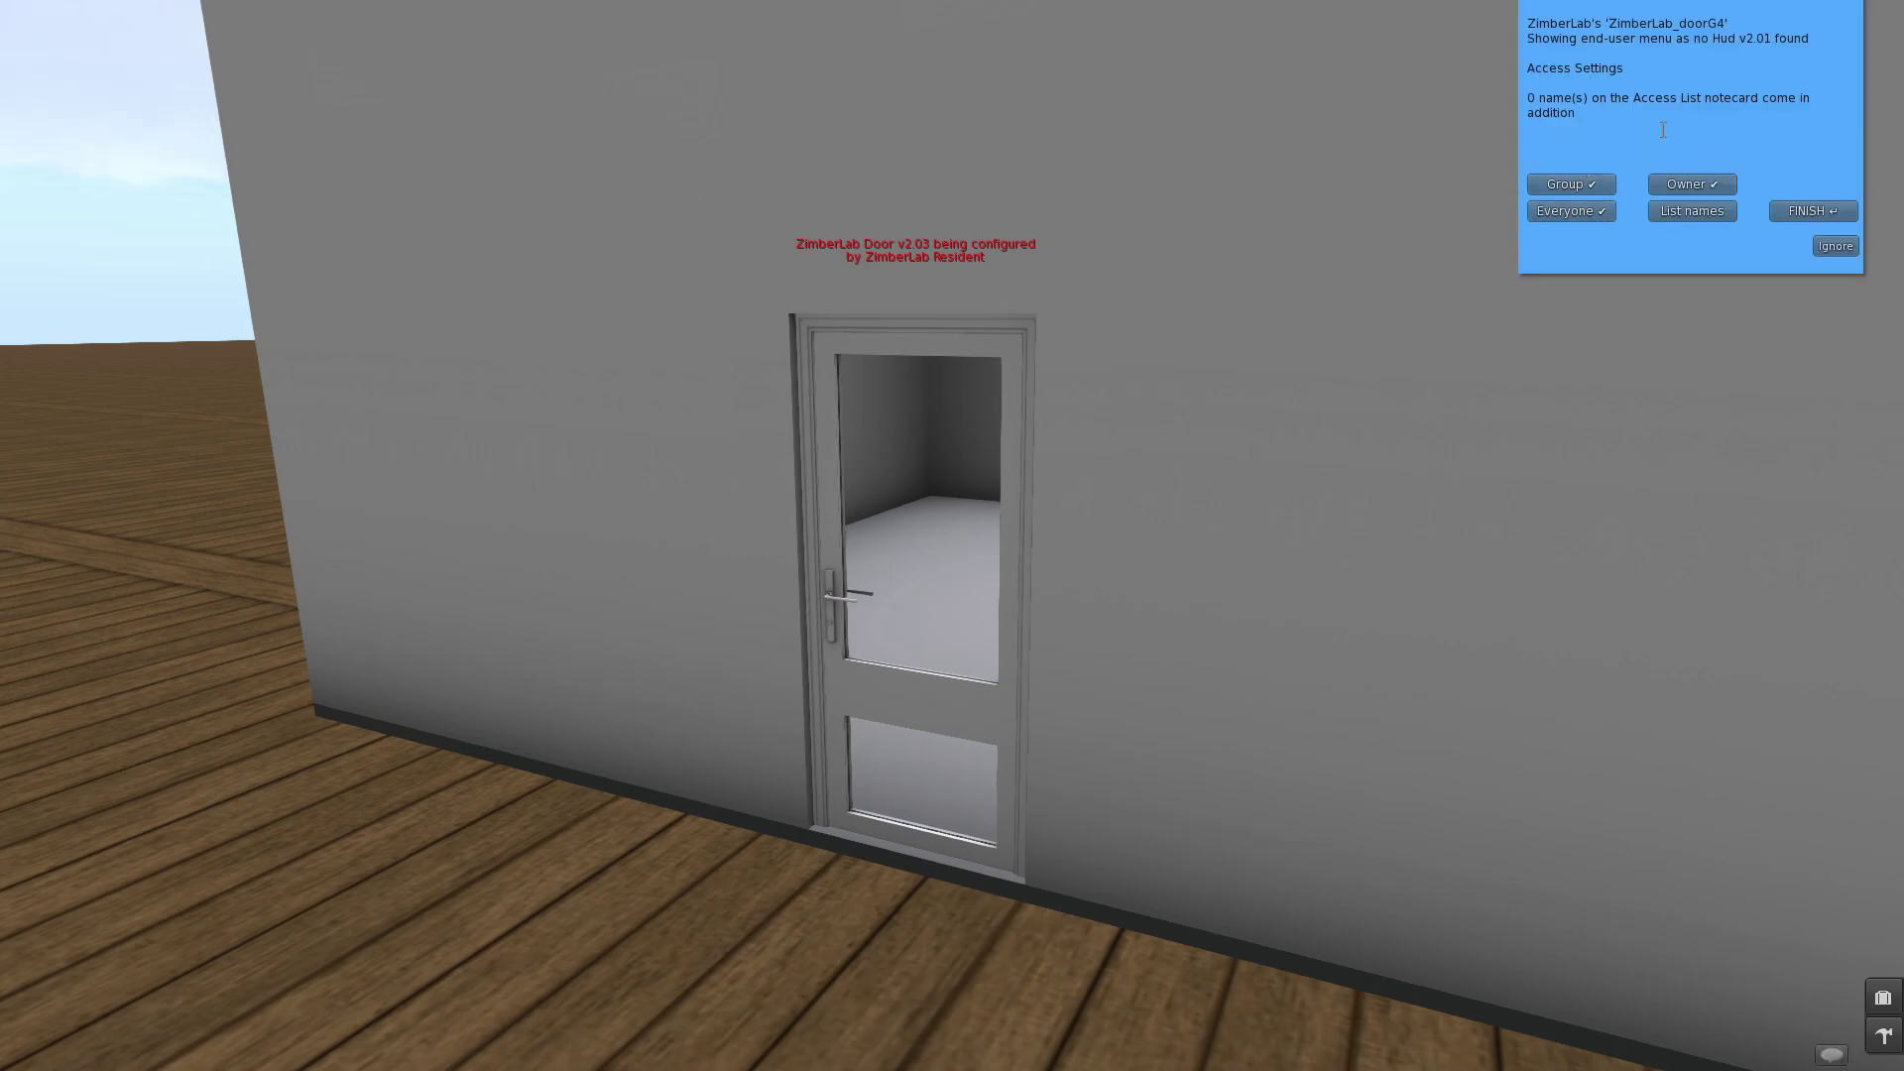
Step: Toggle the Everyone and Group access options in the door's access settings
{"action": "left_click", "coordinate": [1574, 210]}
{"action": "left_click", "coordinate": [1591, 178]}
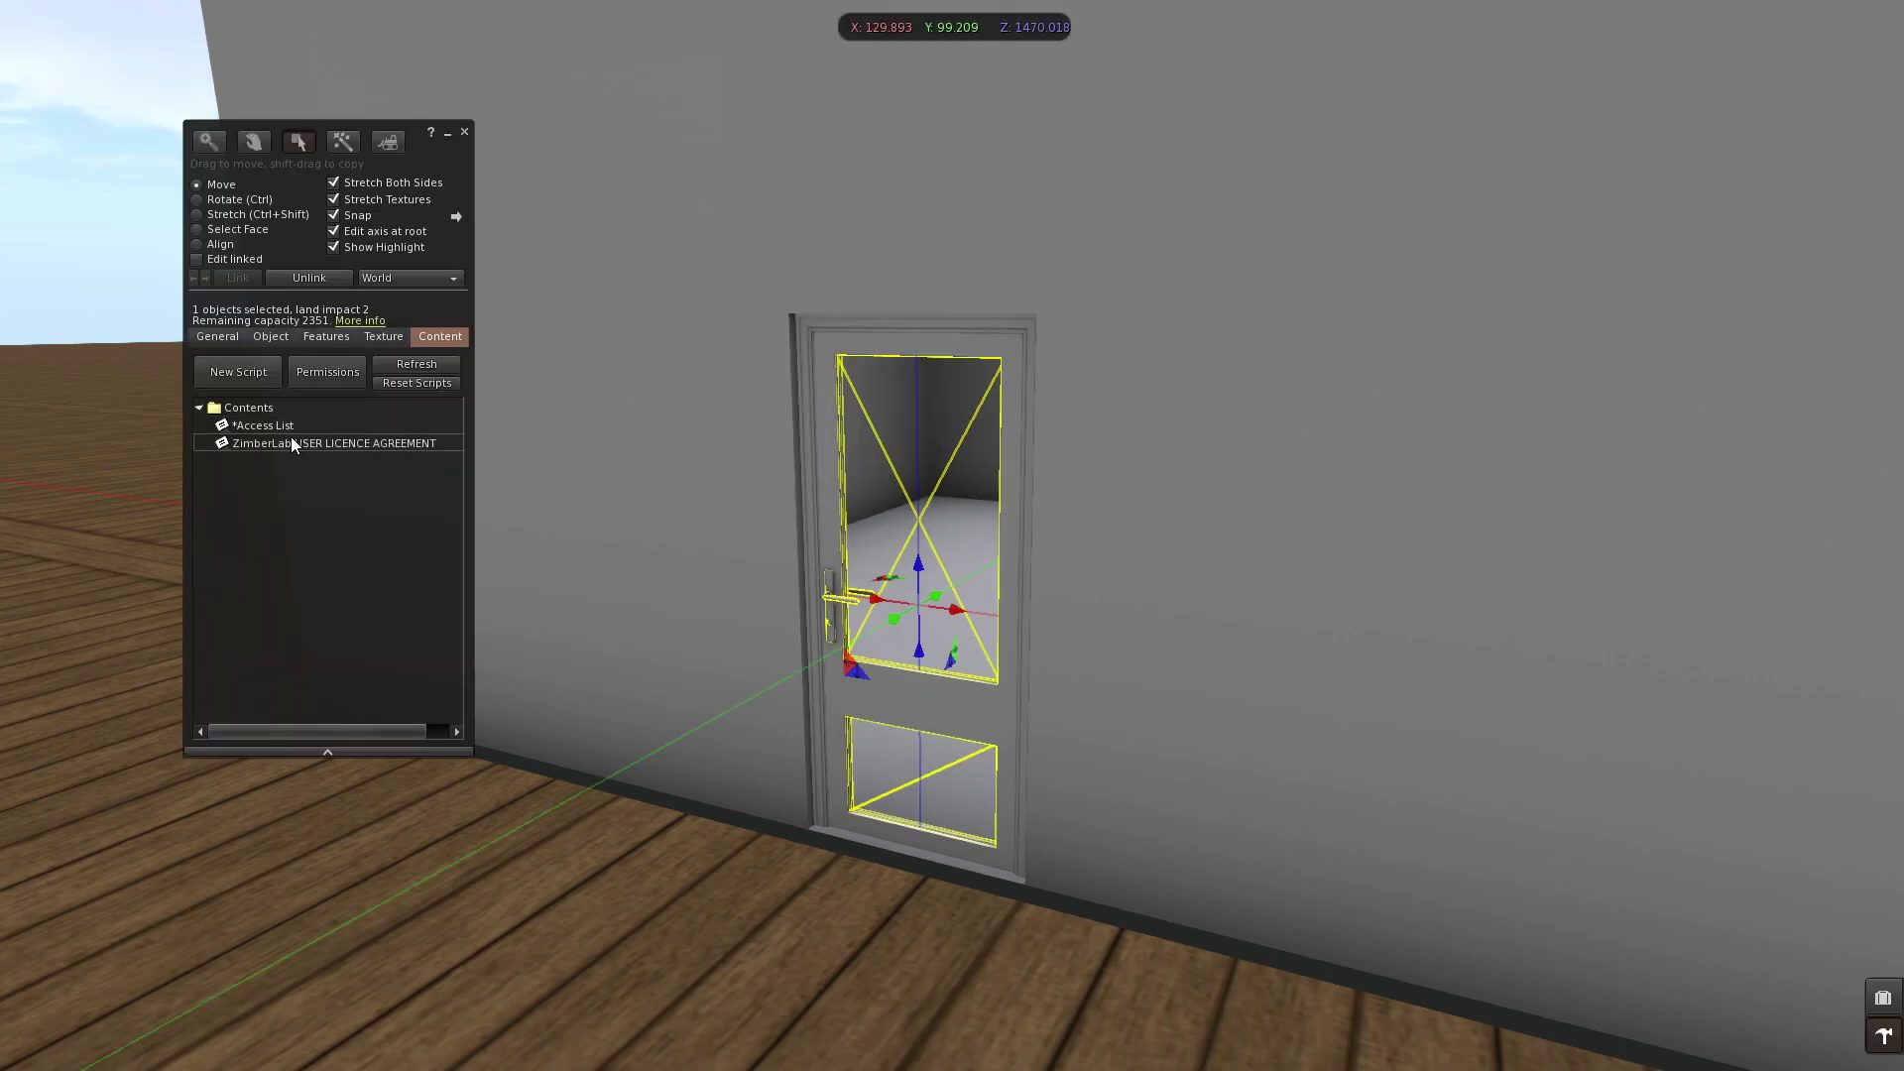
Step: Open the *Access List notecard in the door's contents and enter two avatars' full names after Names=, separated by a comma
{"action": "left_click", "coordinate": [289, 425]}
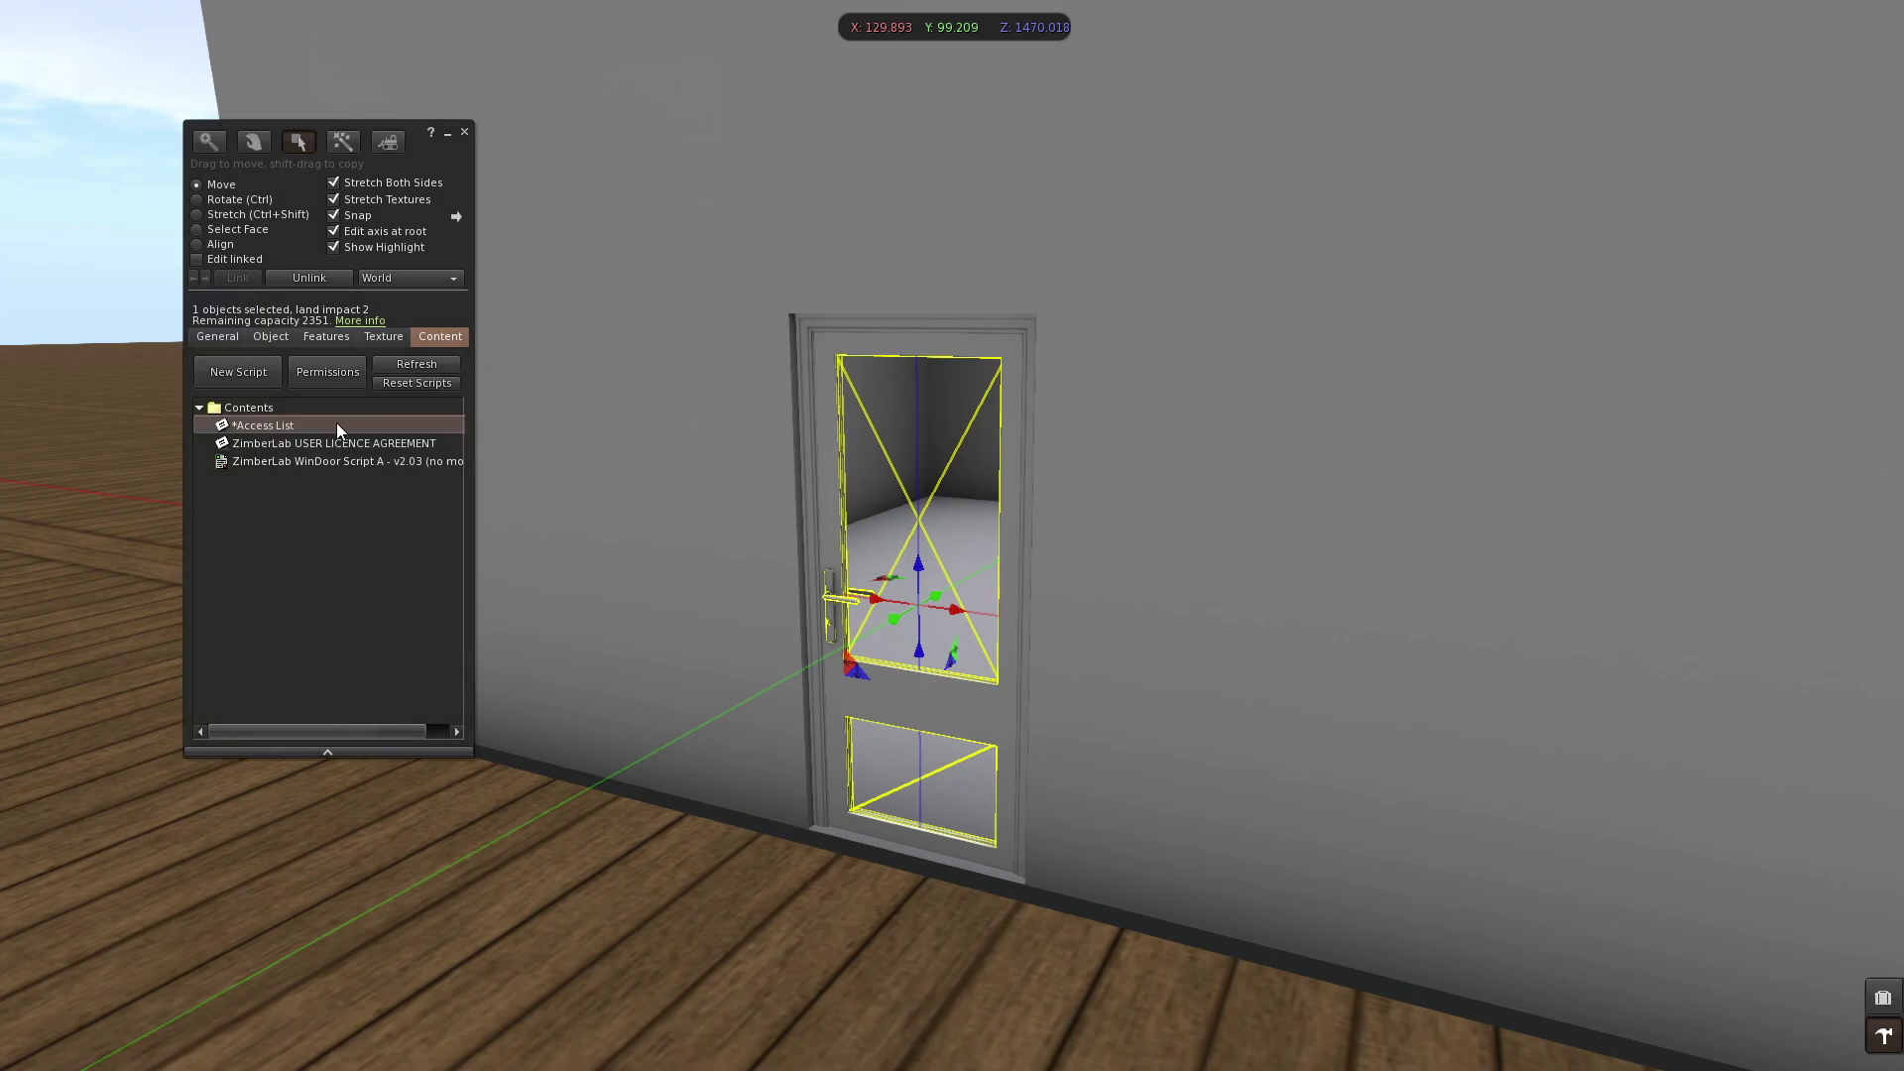
{"action": "double_click", "coordinate": [296, 424]}
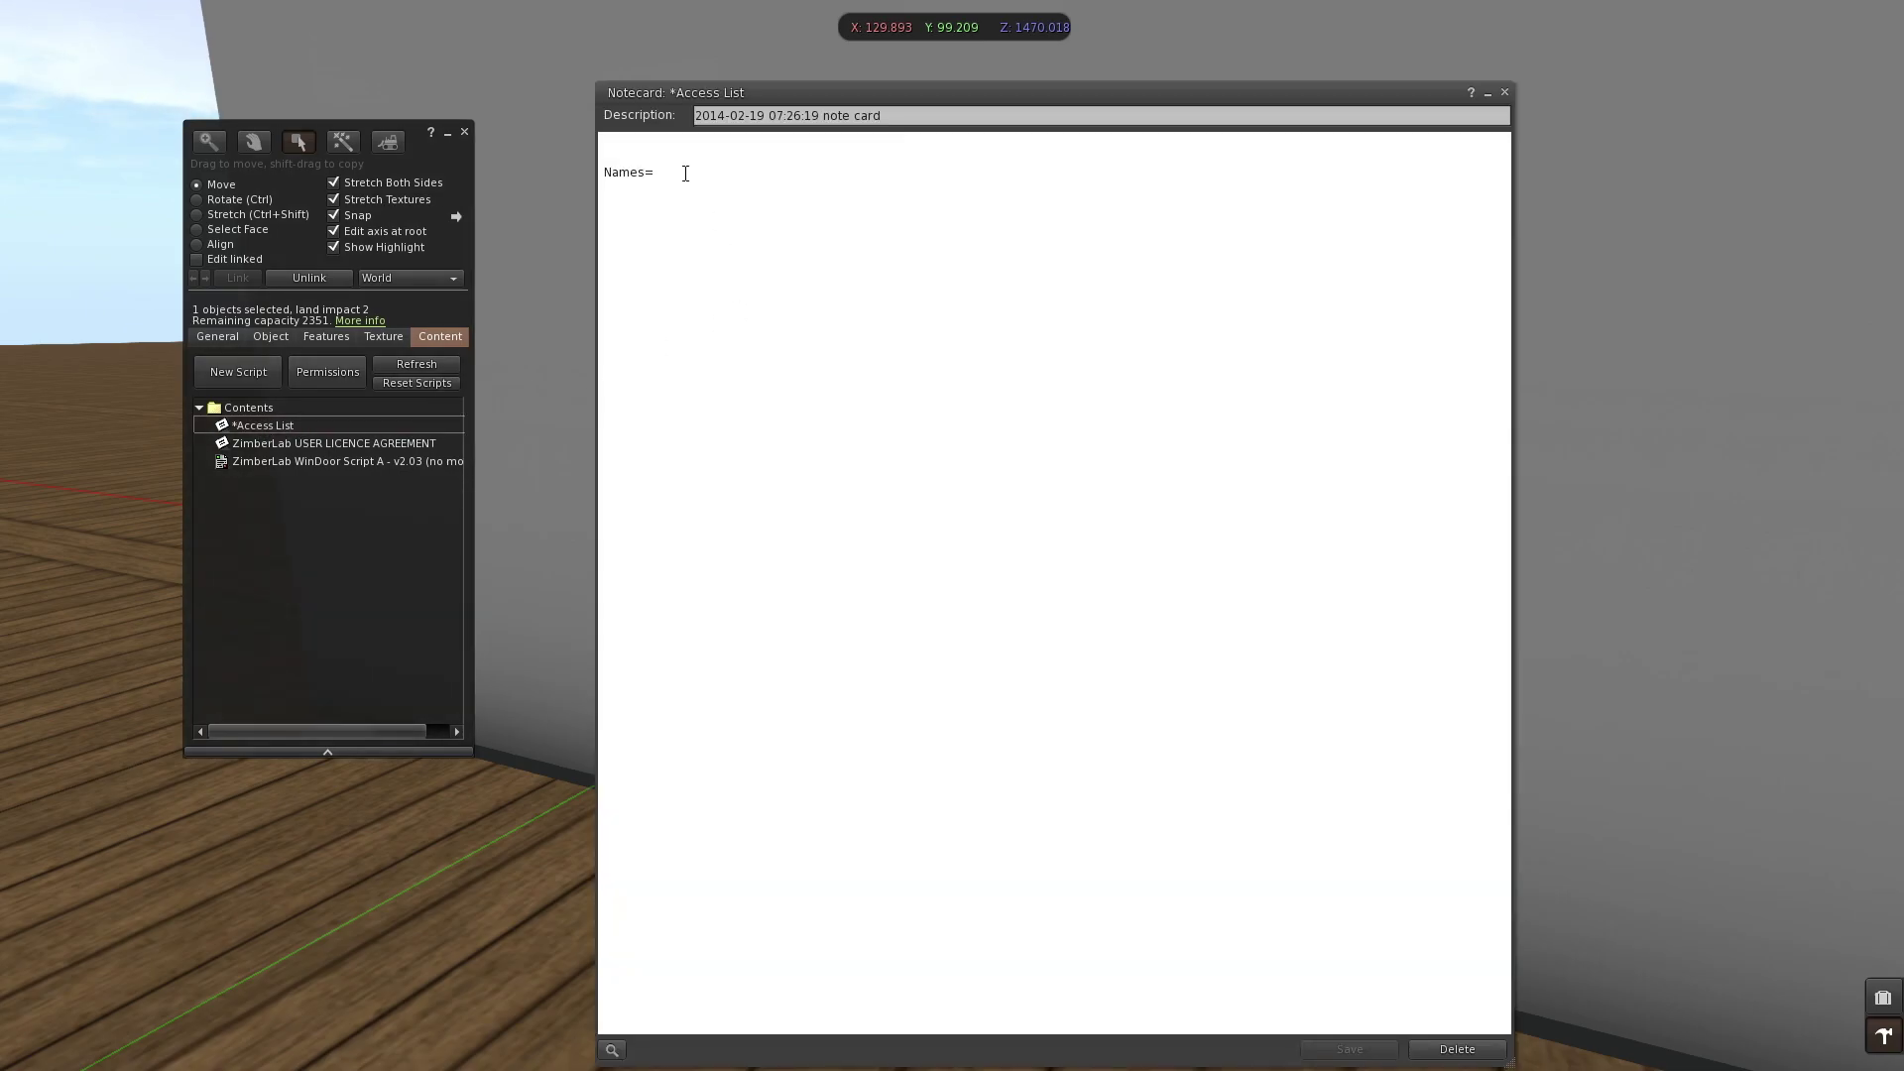
{"action": "type", "text": "Ja"}
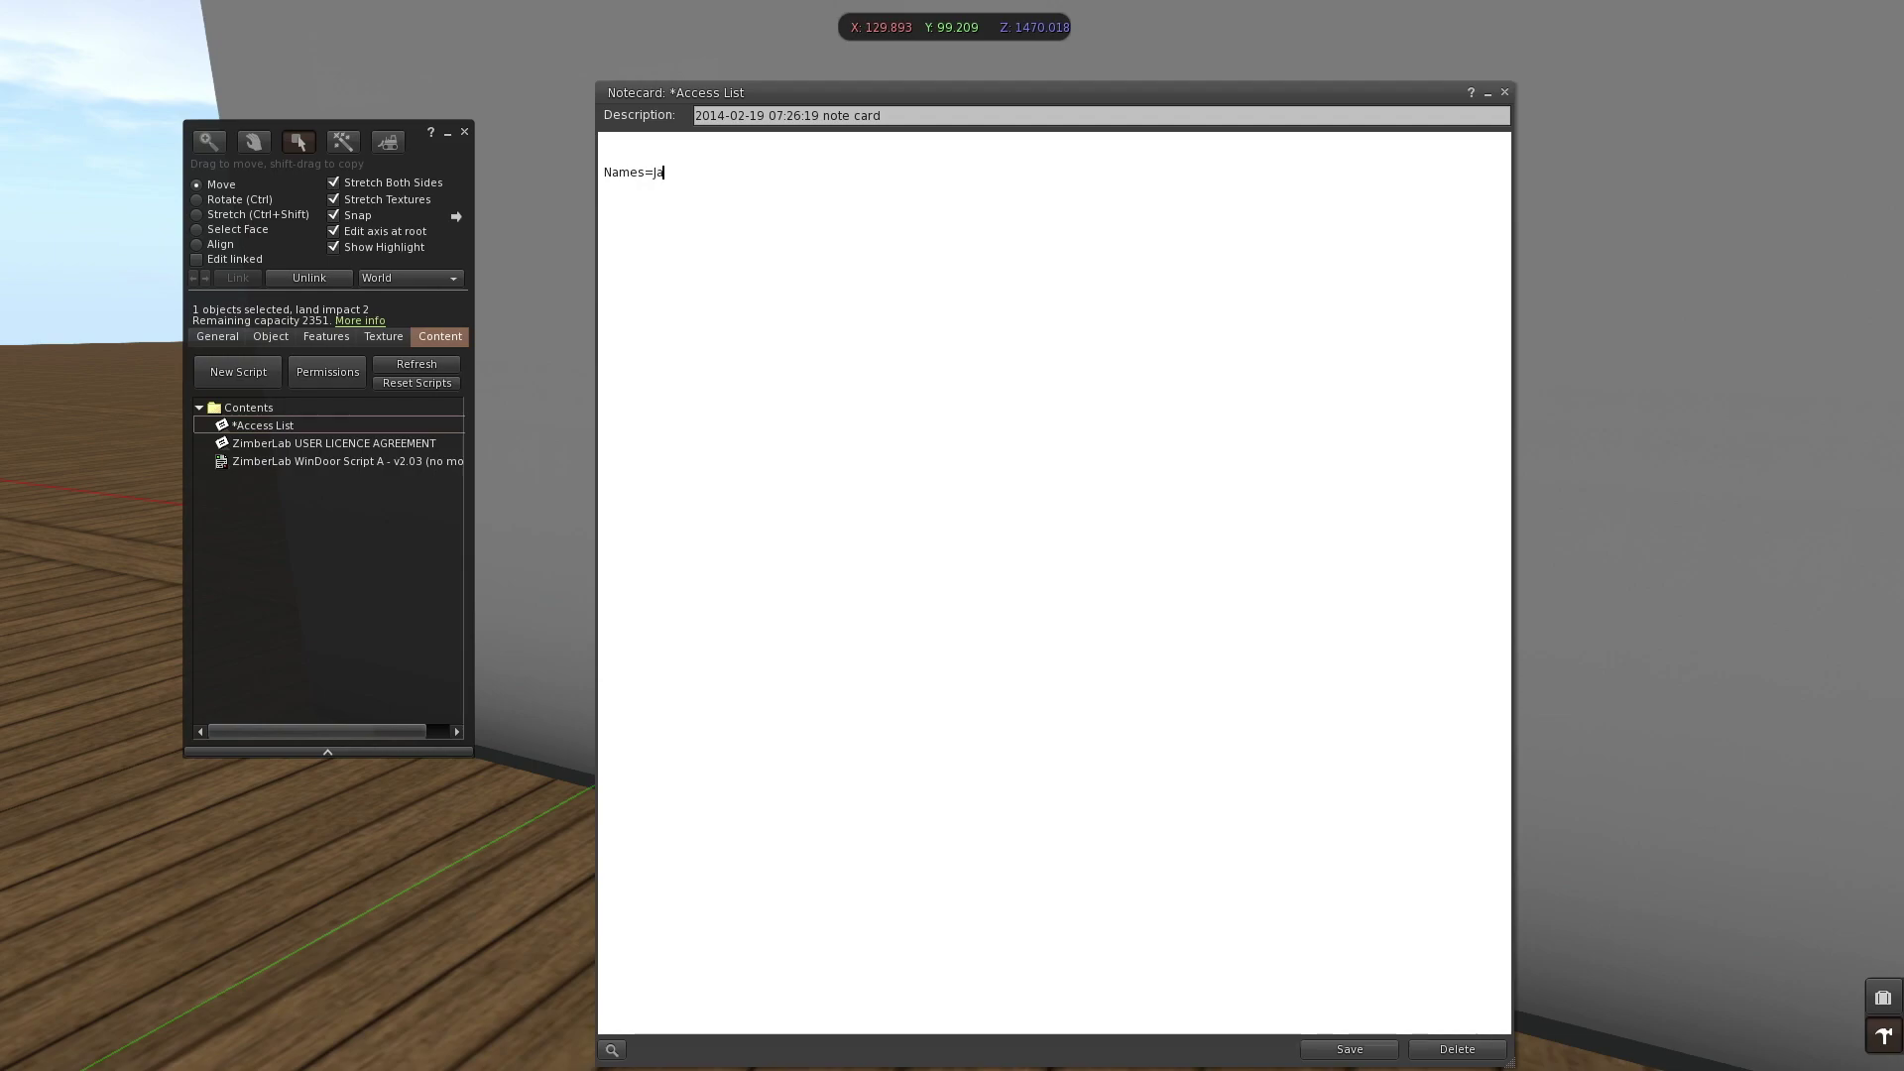
{"action": "type", "text": "mes Linden"}
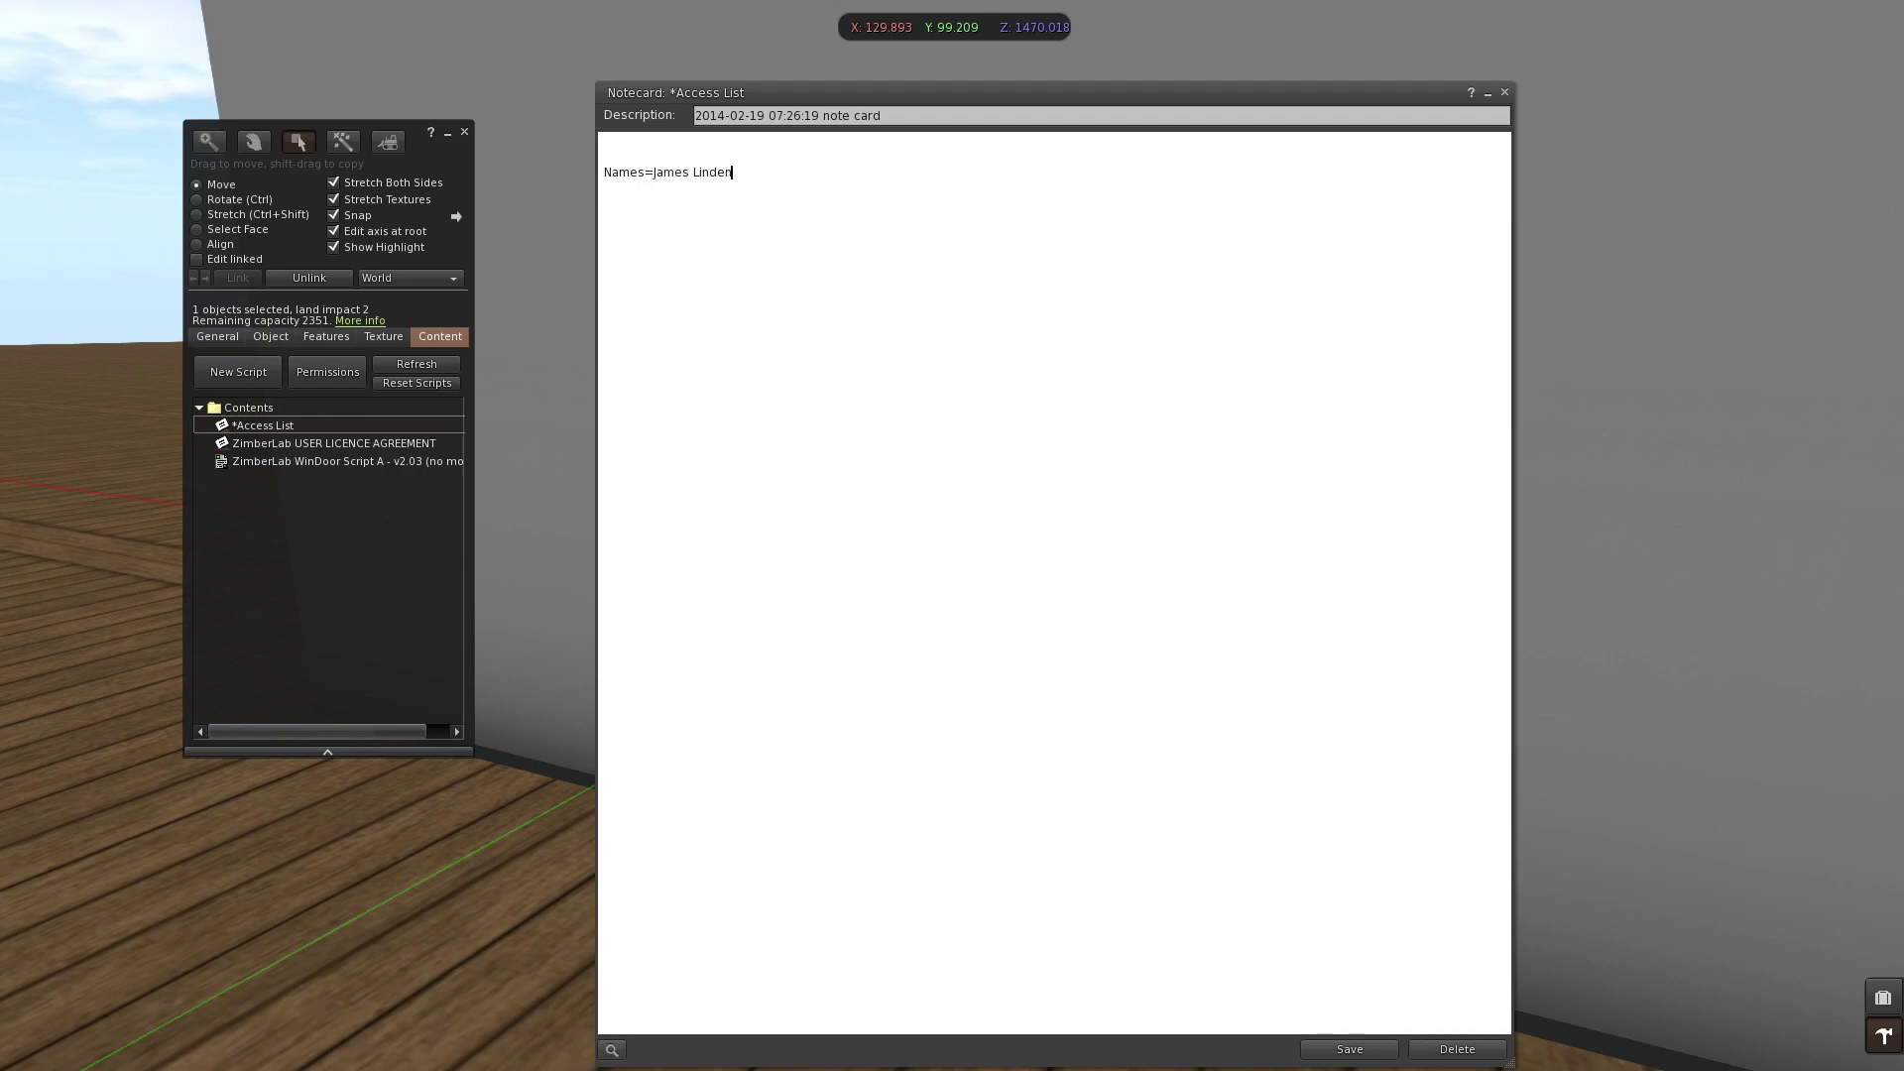
{"action": "type", "text": ",S"}
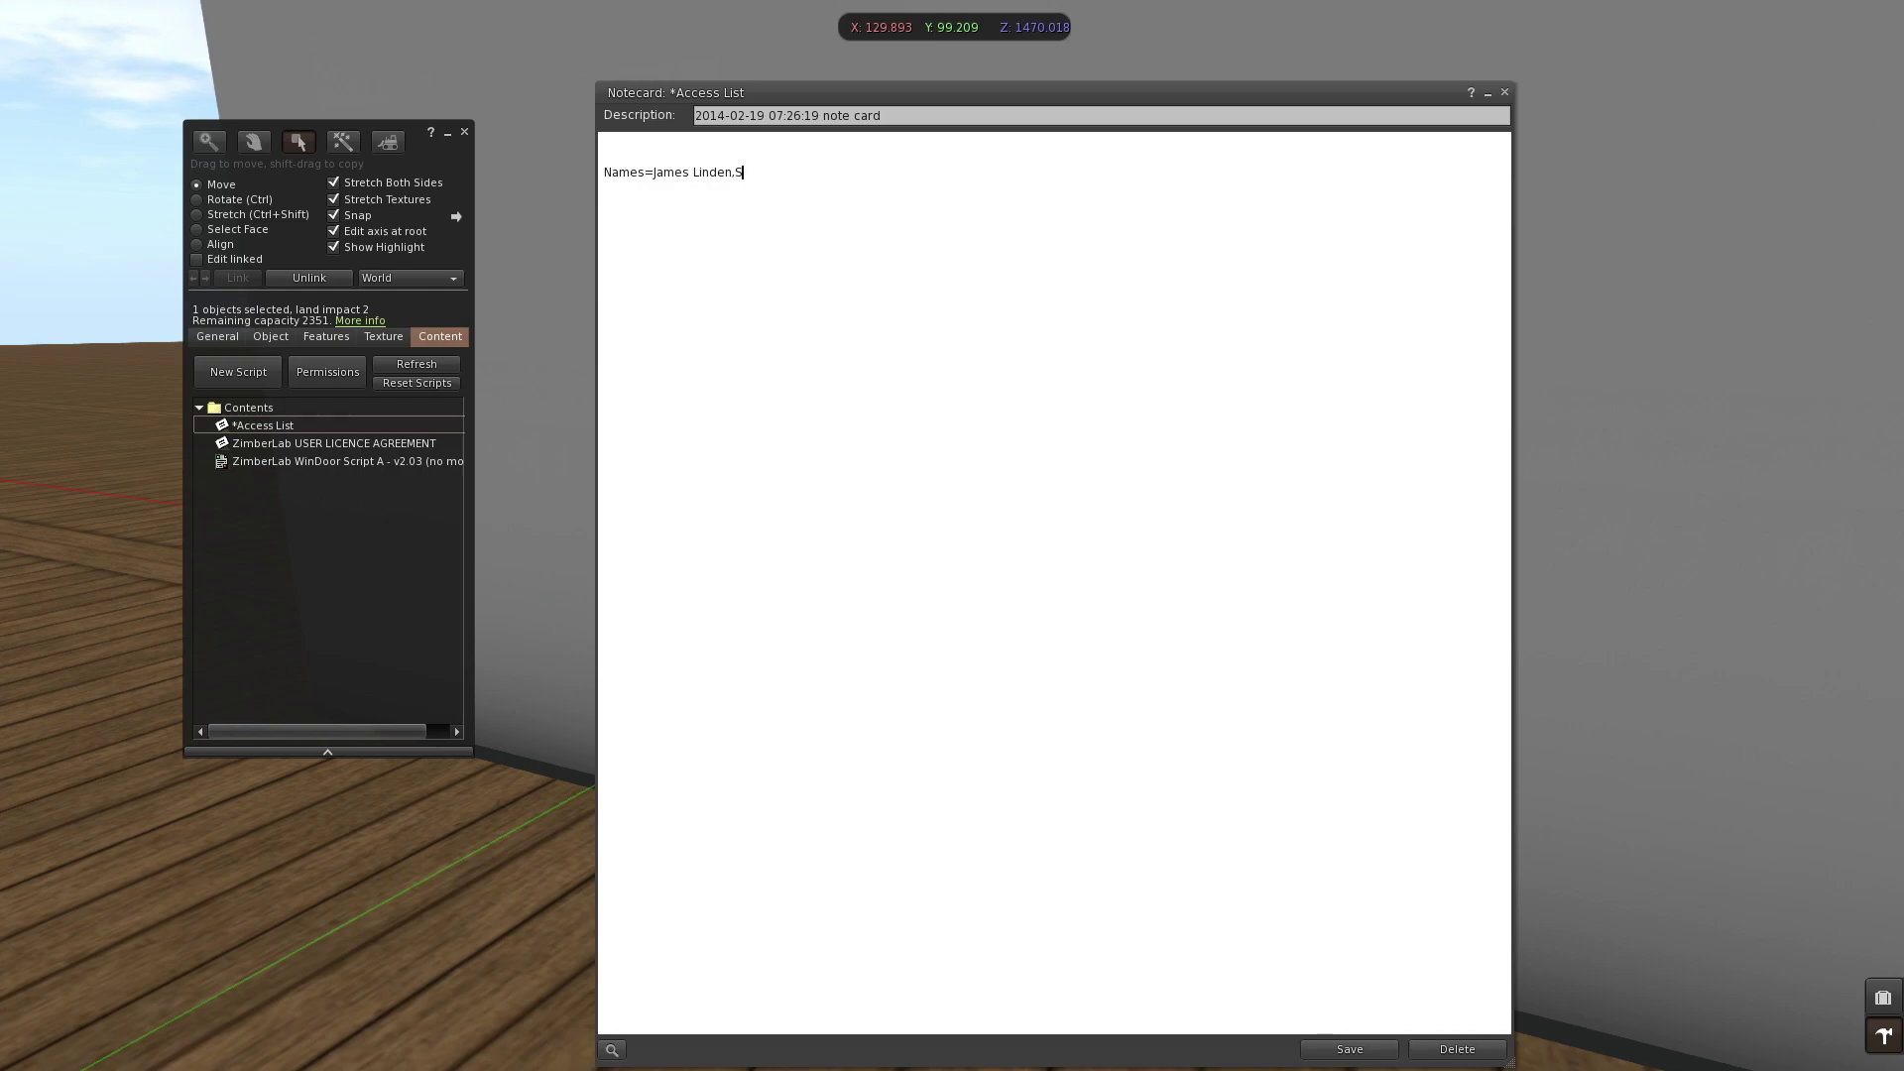
{"action": "type", "text": "cripter Mekan"}
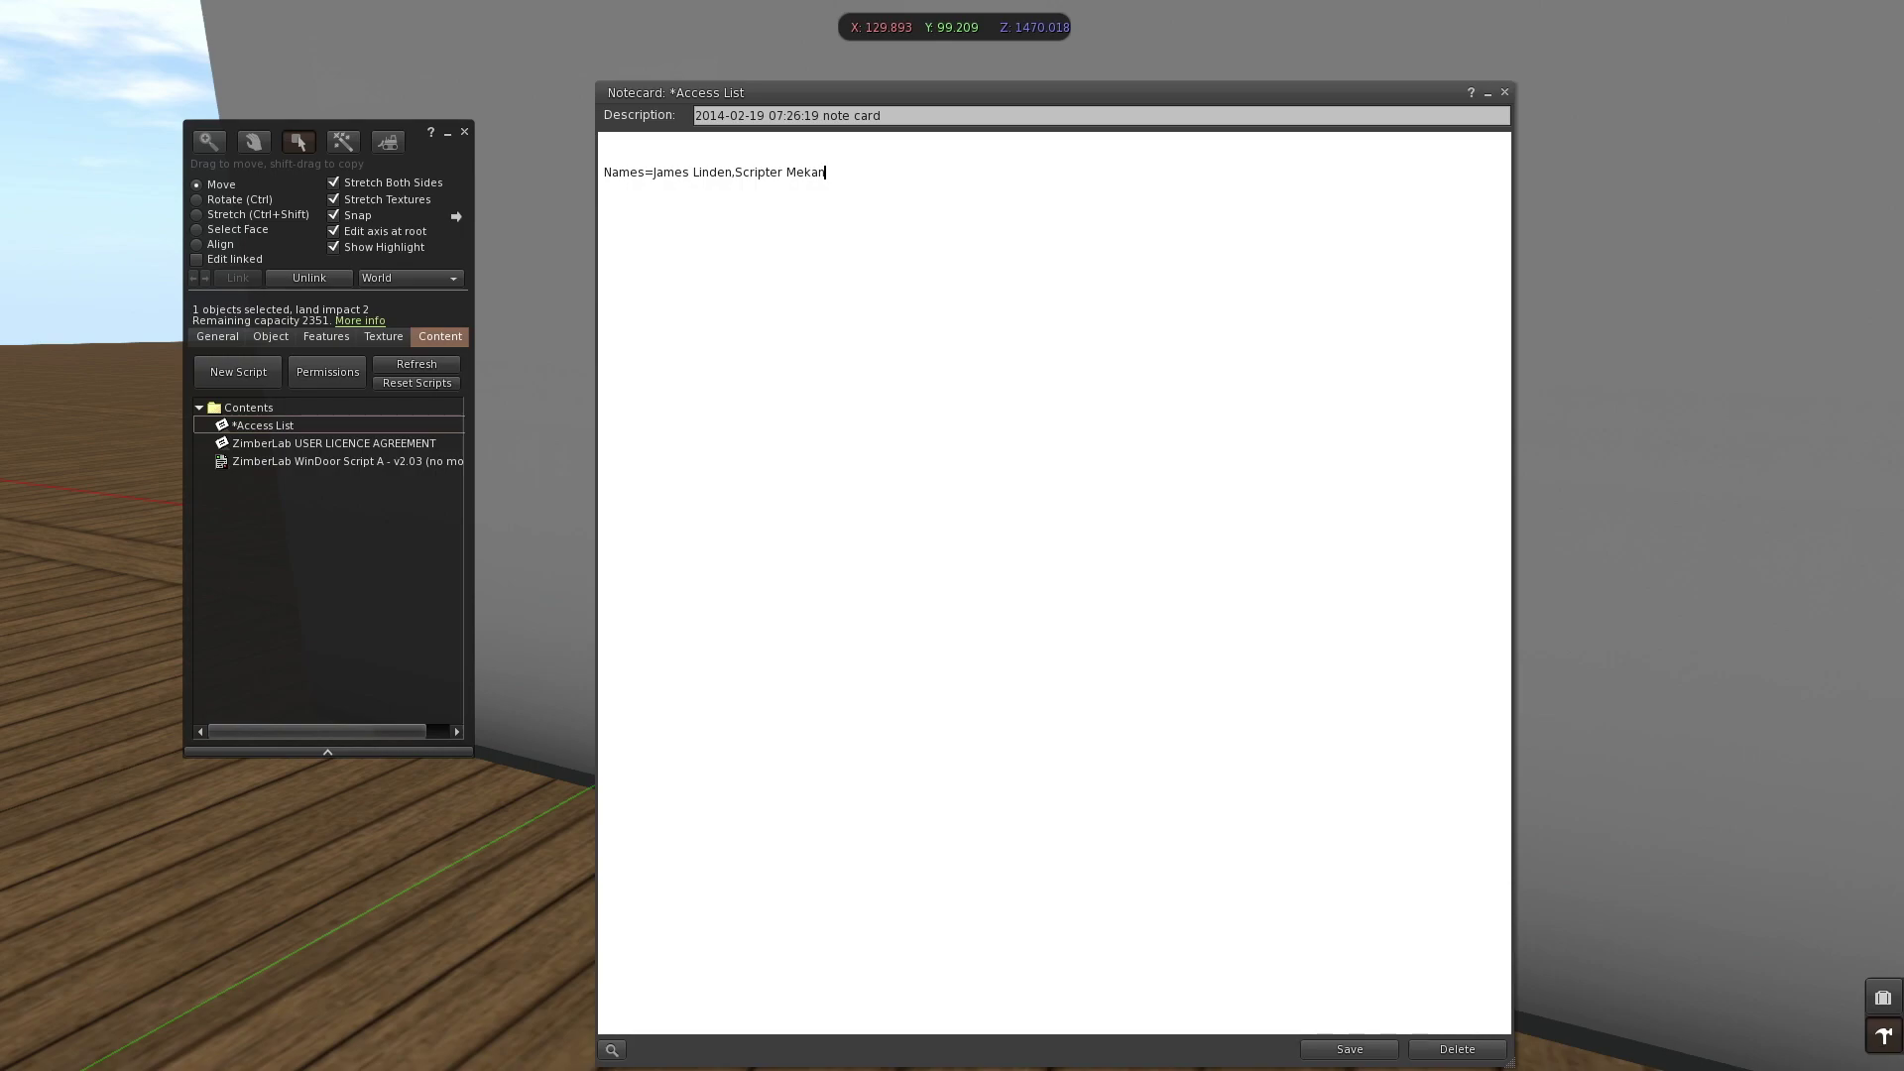
{"action": "type", "text": "ic"}
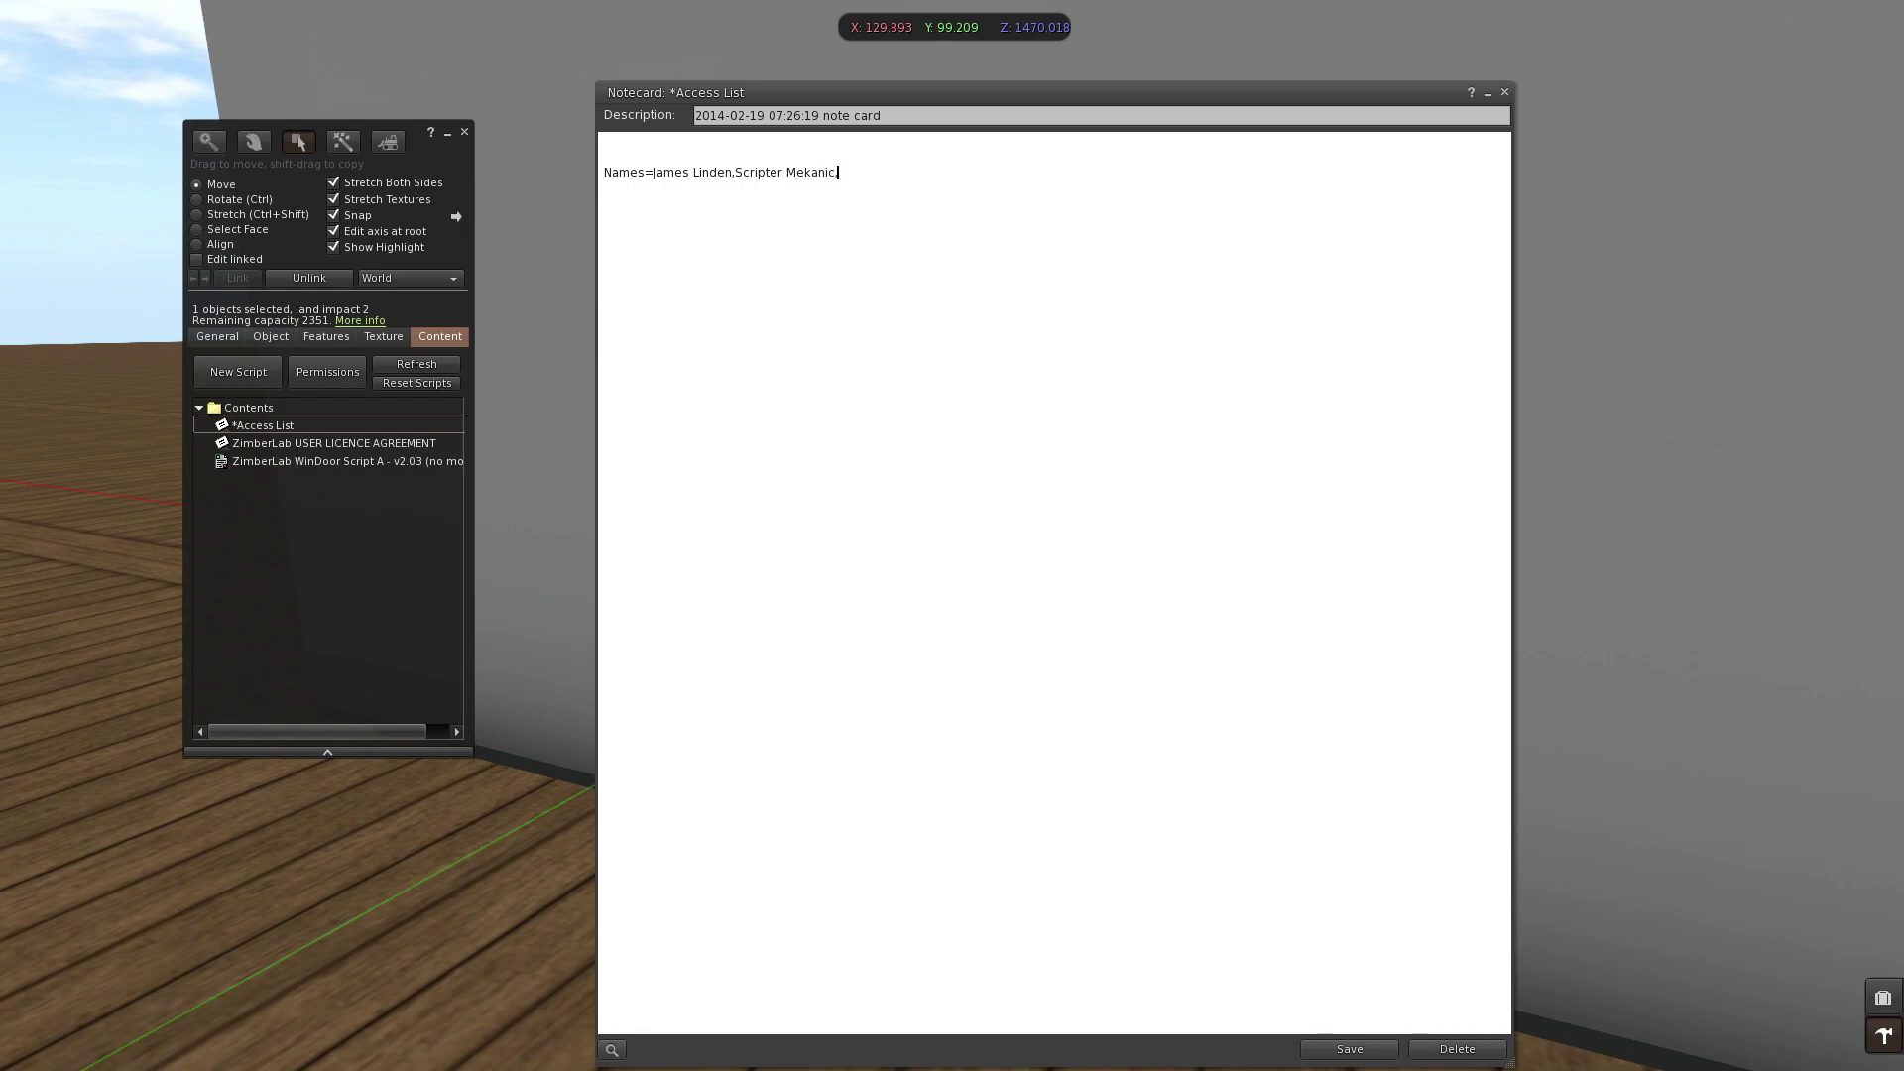
{"action": "type", "text": ",Riche"}
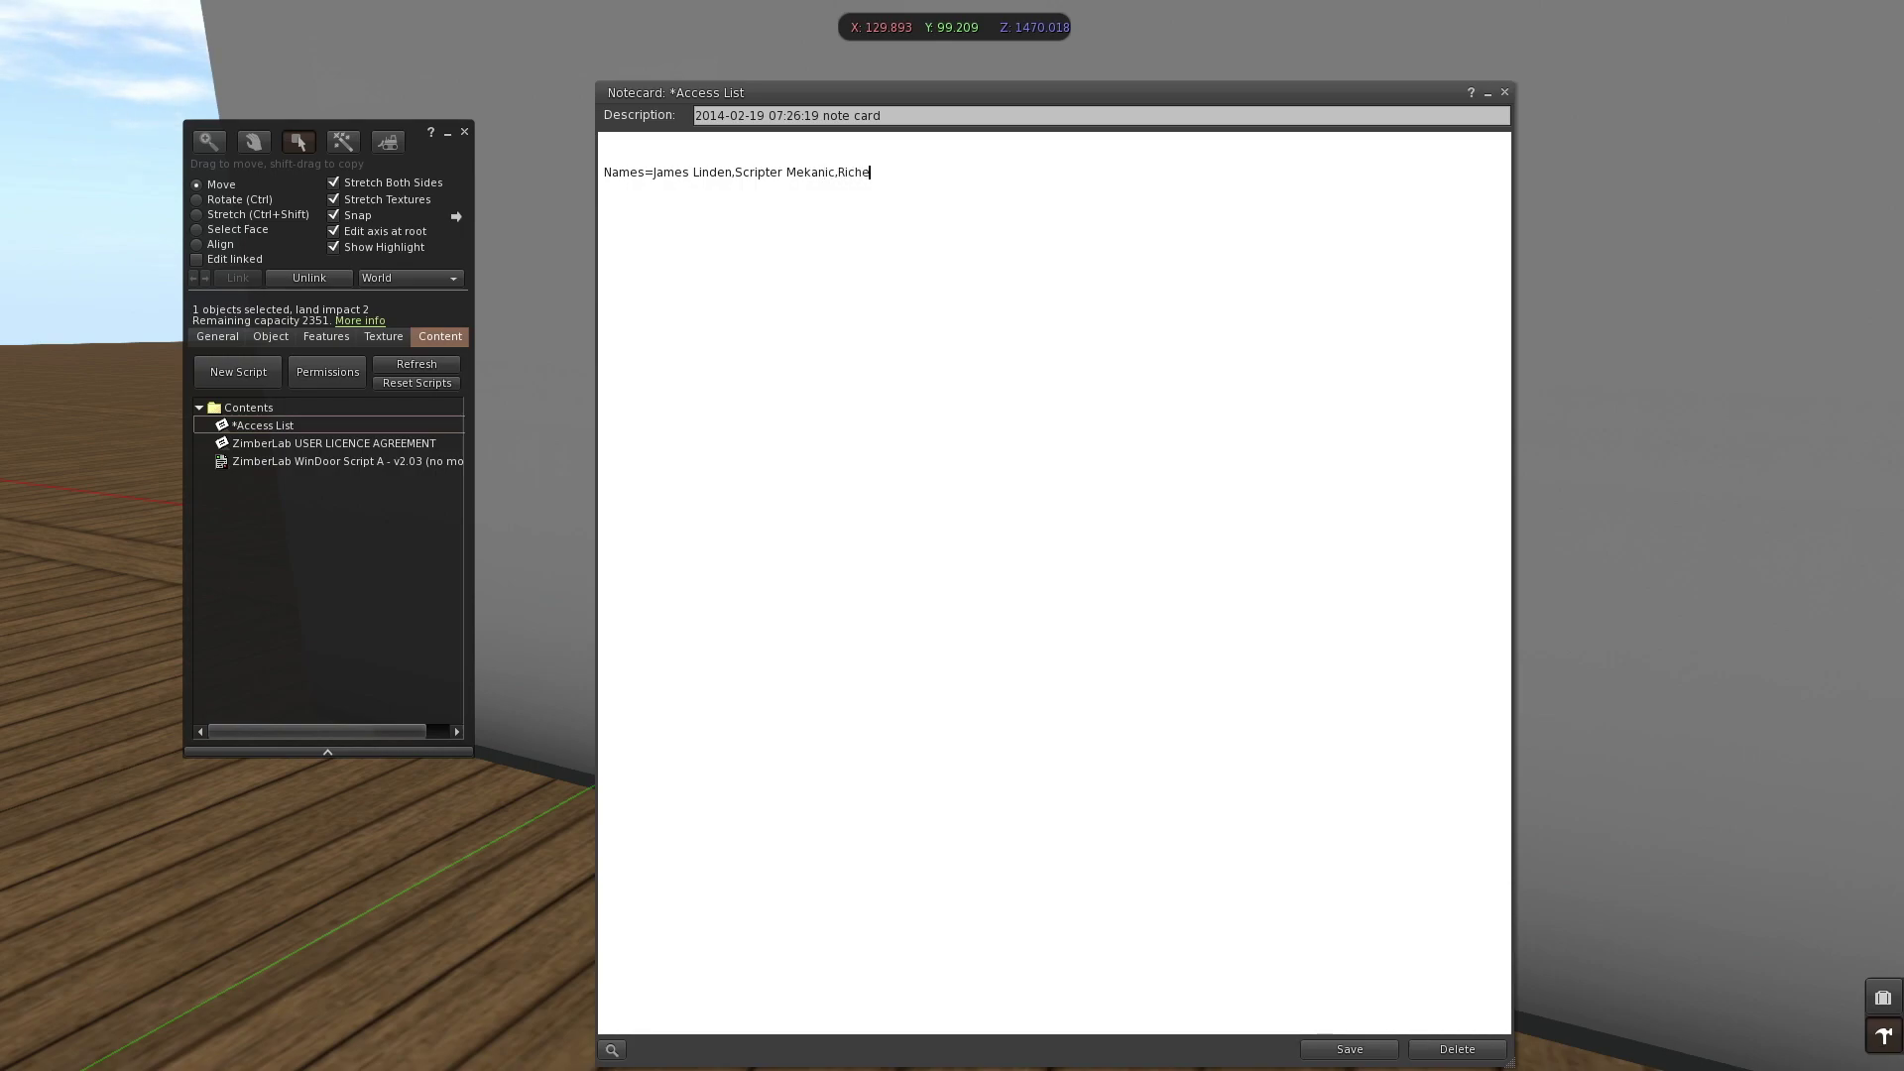
{"action": "type", "text": "rd007"}
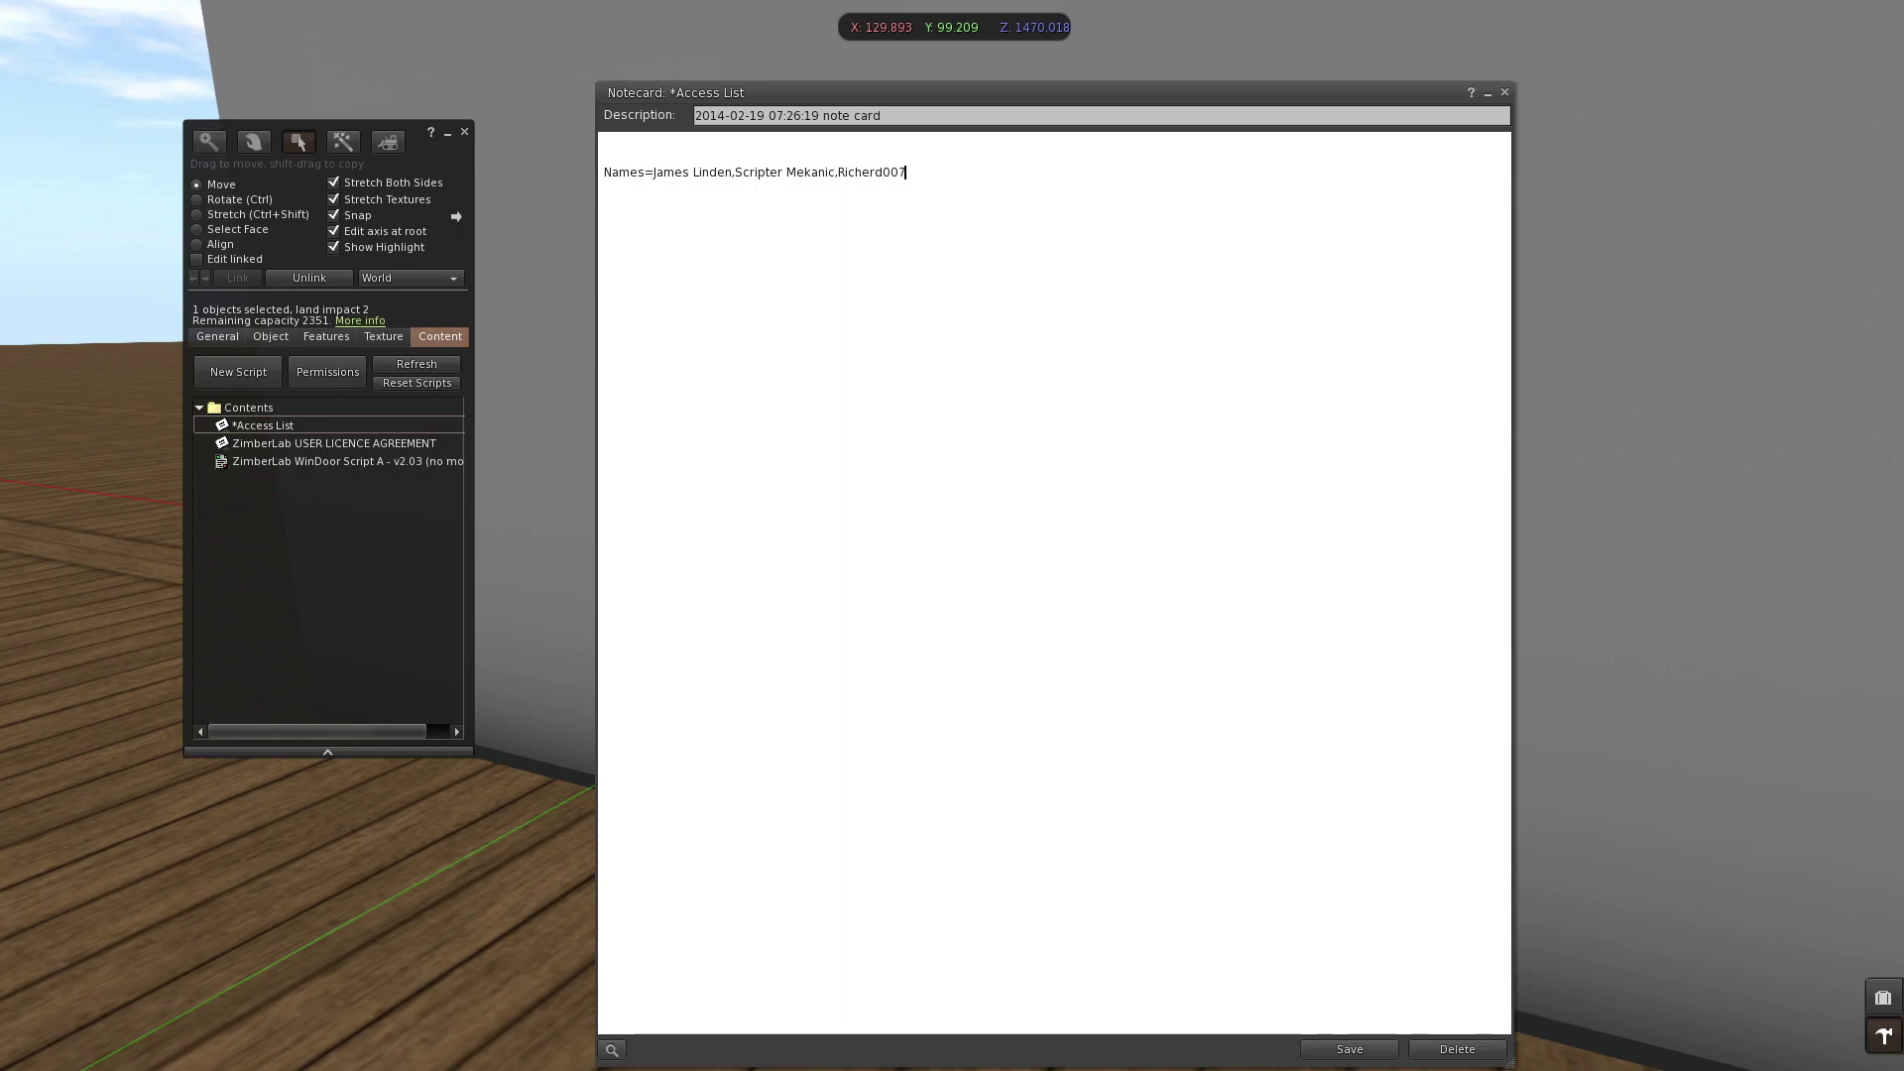
Step: Add a third avatar's name to the access list, correct its spelling and complete it with the surname Resident
{"action": "left_click", "coordinate": [872, 177]}
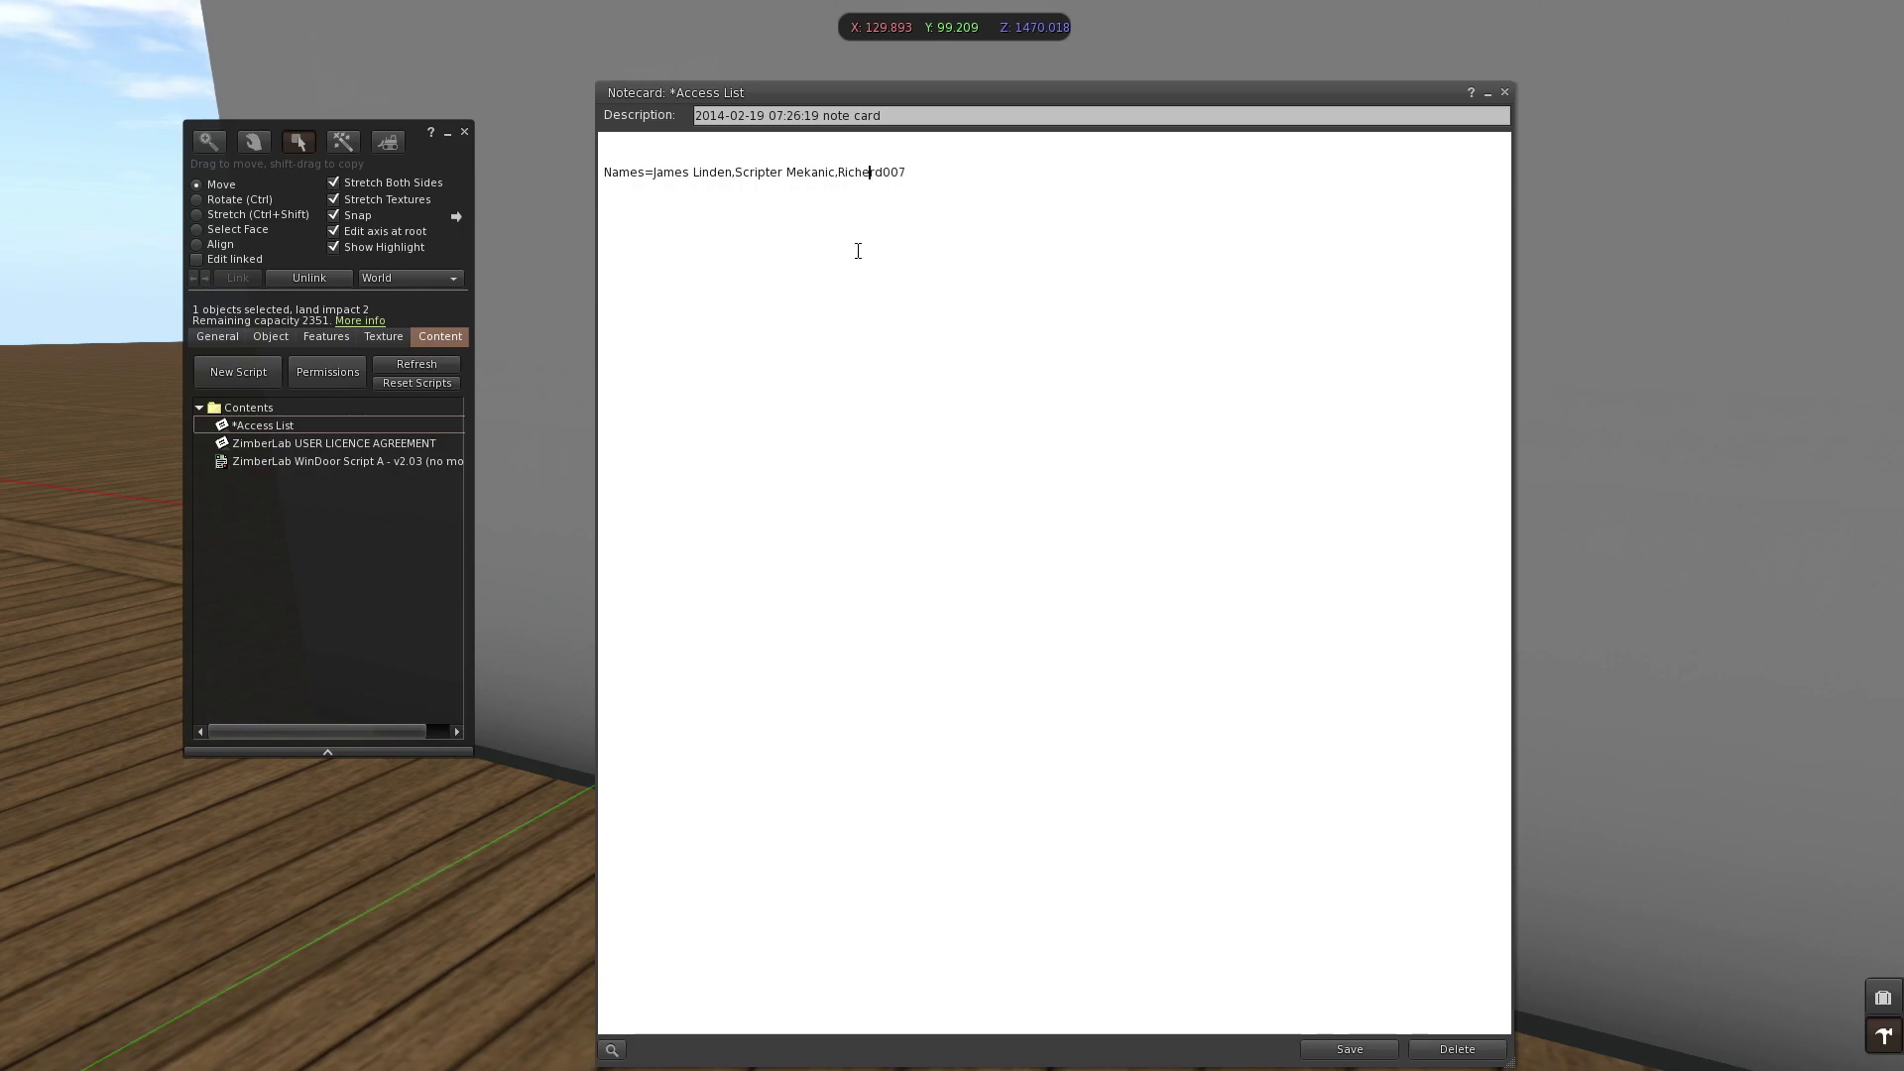
{"action": "key", "text": "BackSpace"}
{"action": "type", "text": "a"}
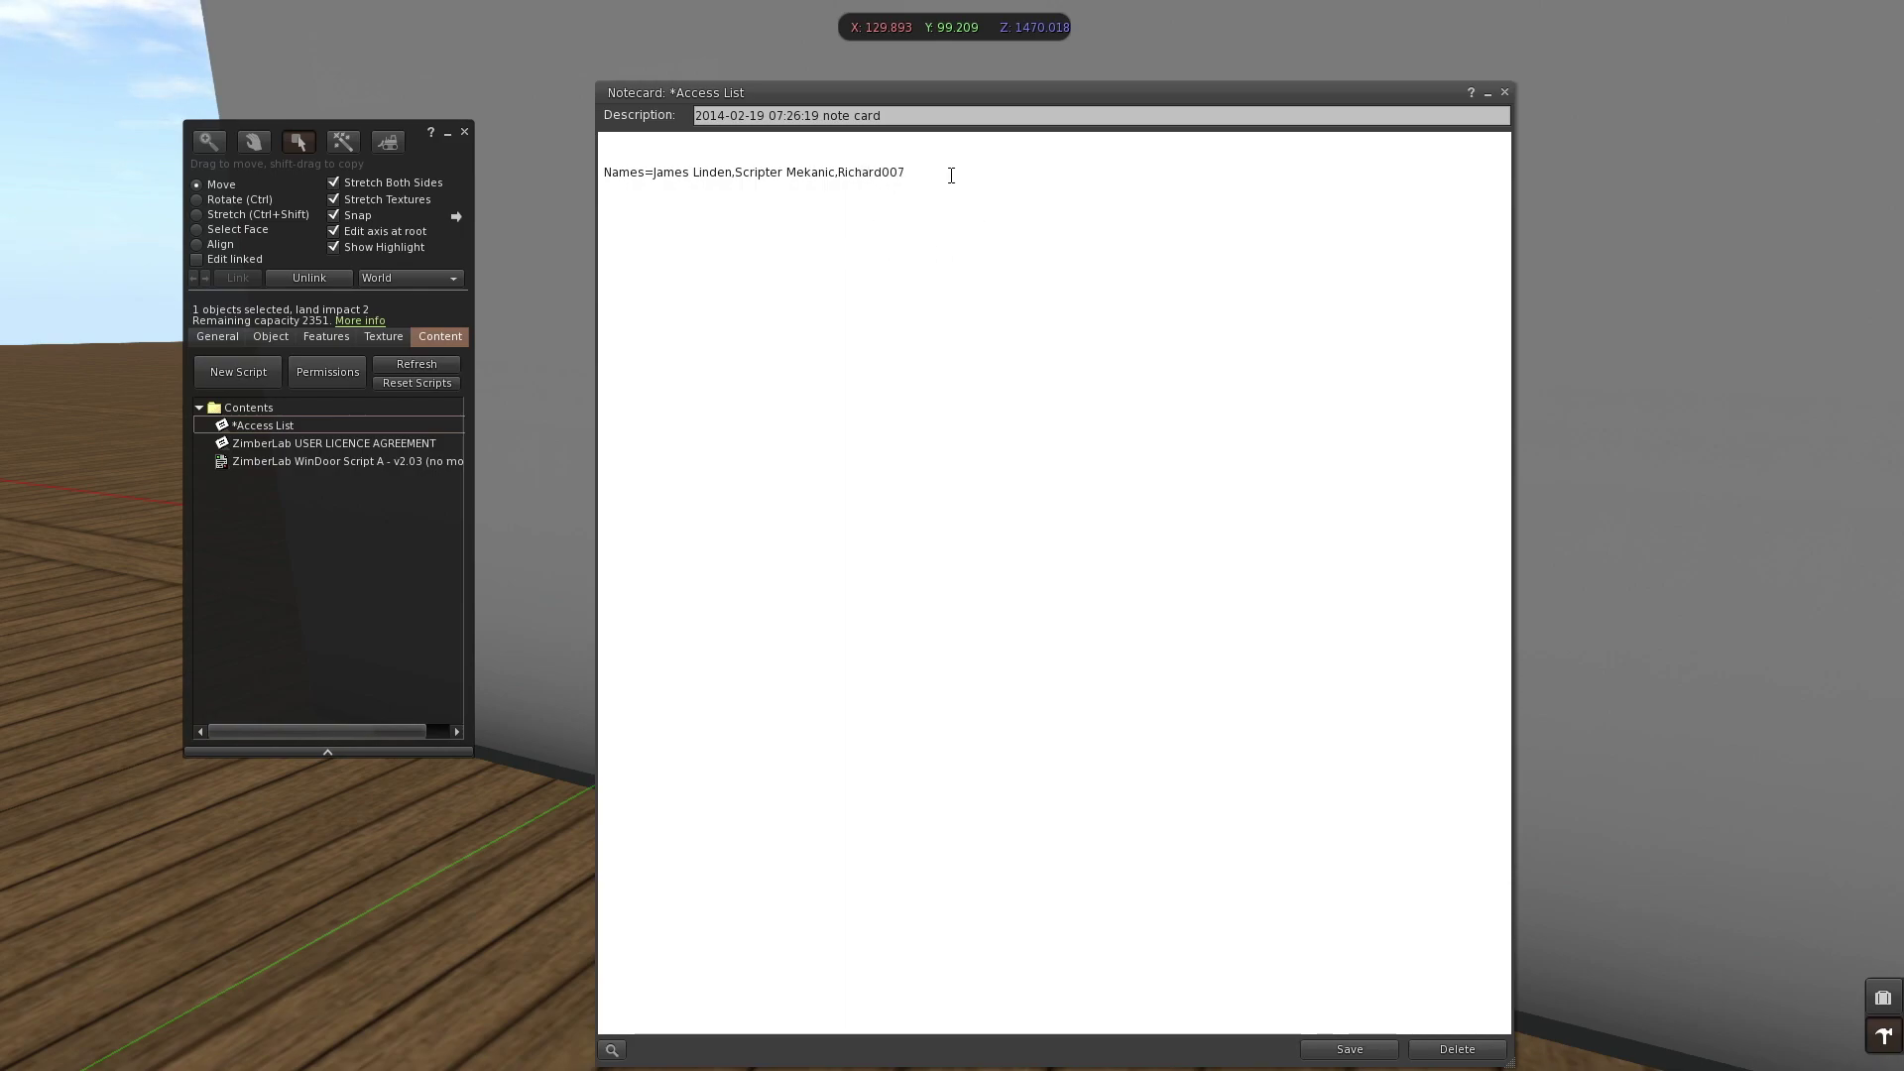
{"action": "left_click", "coordinate": [945, 160]}
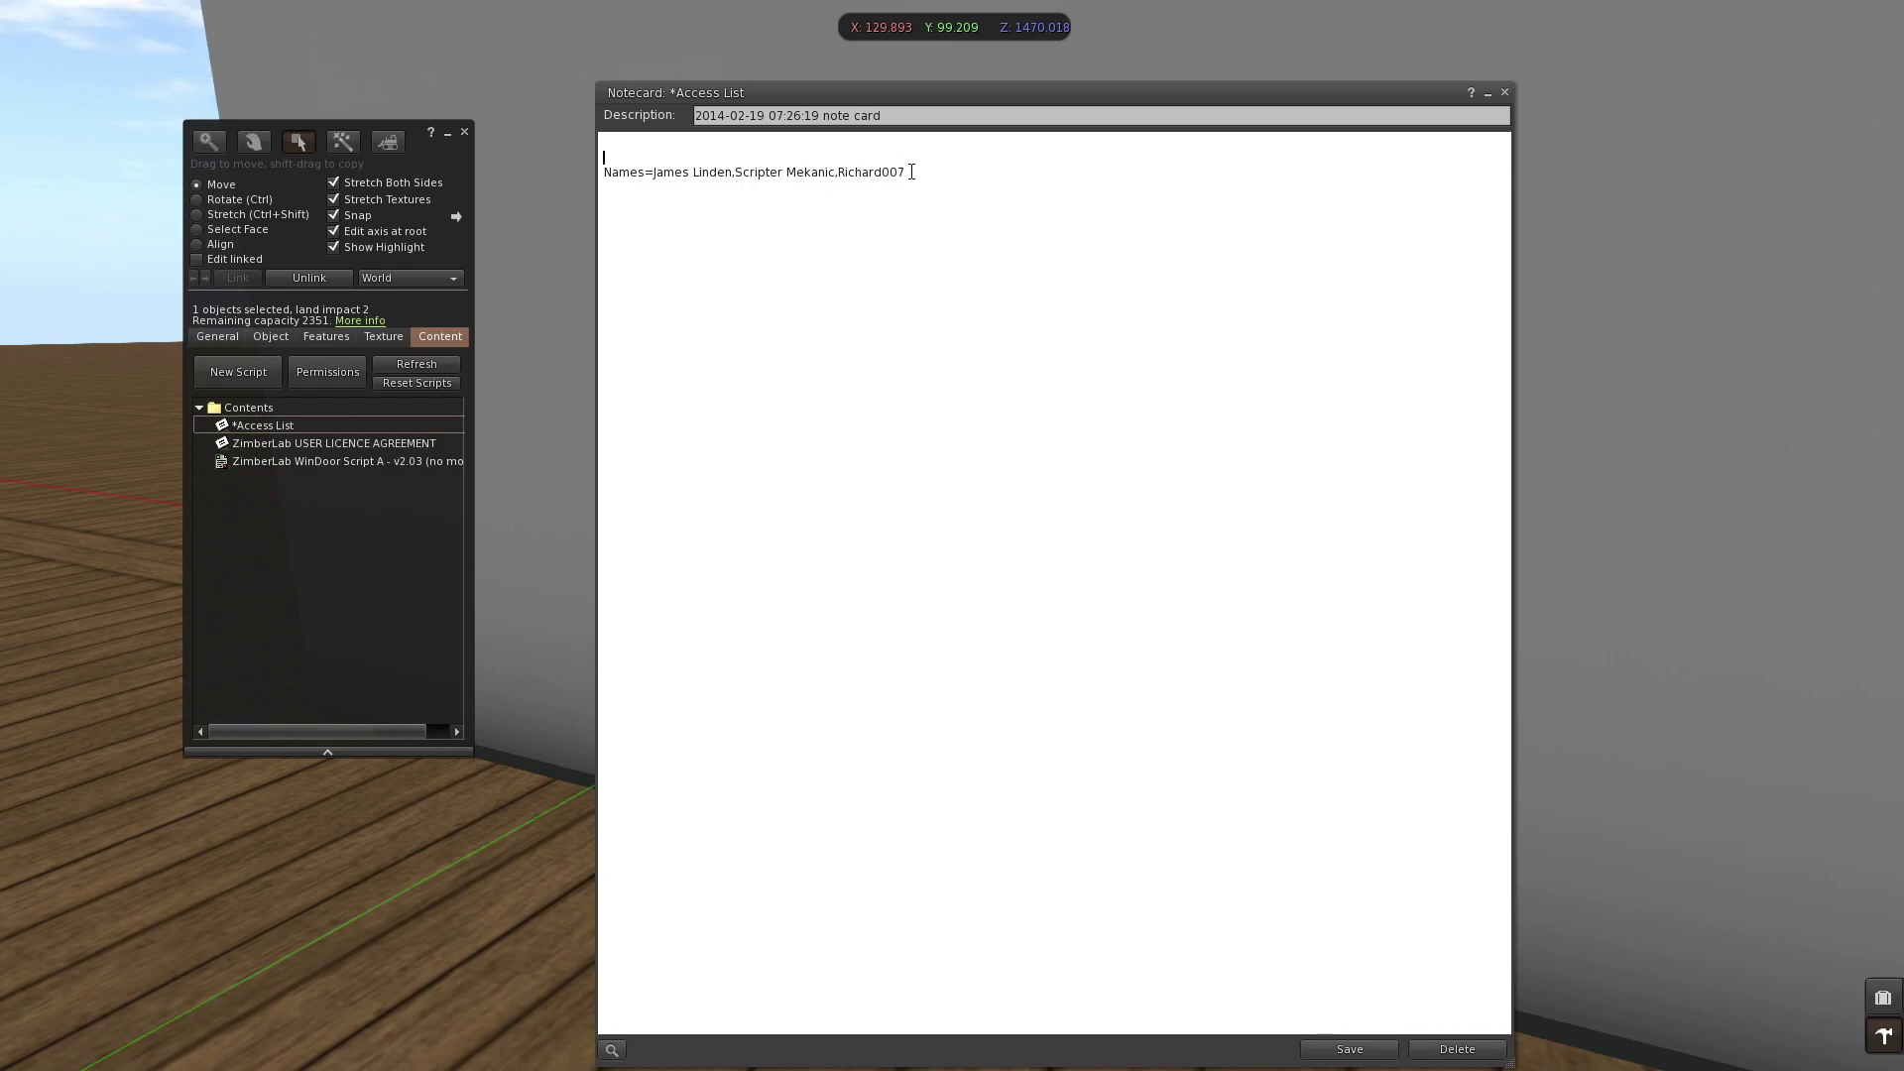
{"action": "left_click", "coordinate": [916, 176]}
{"action": "type", "text": "Resid"}
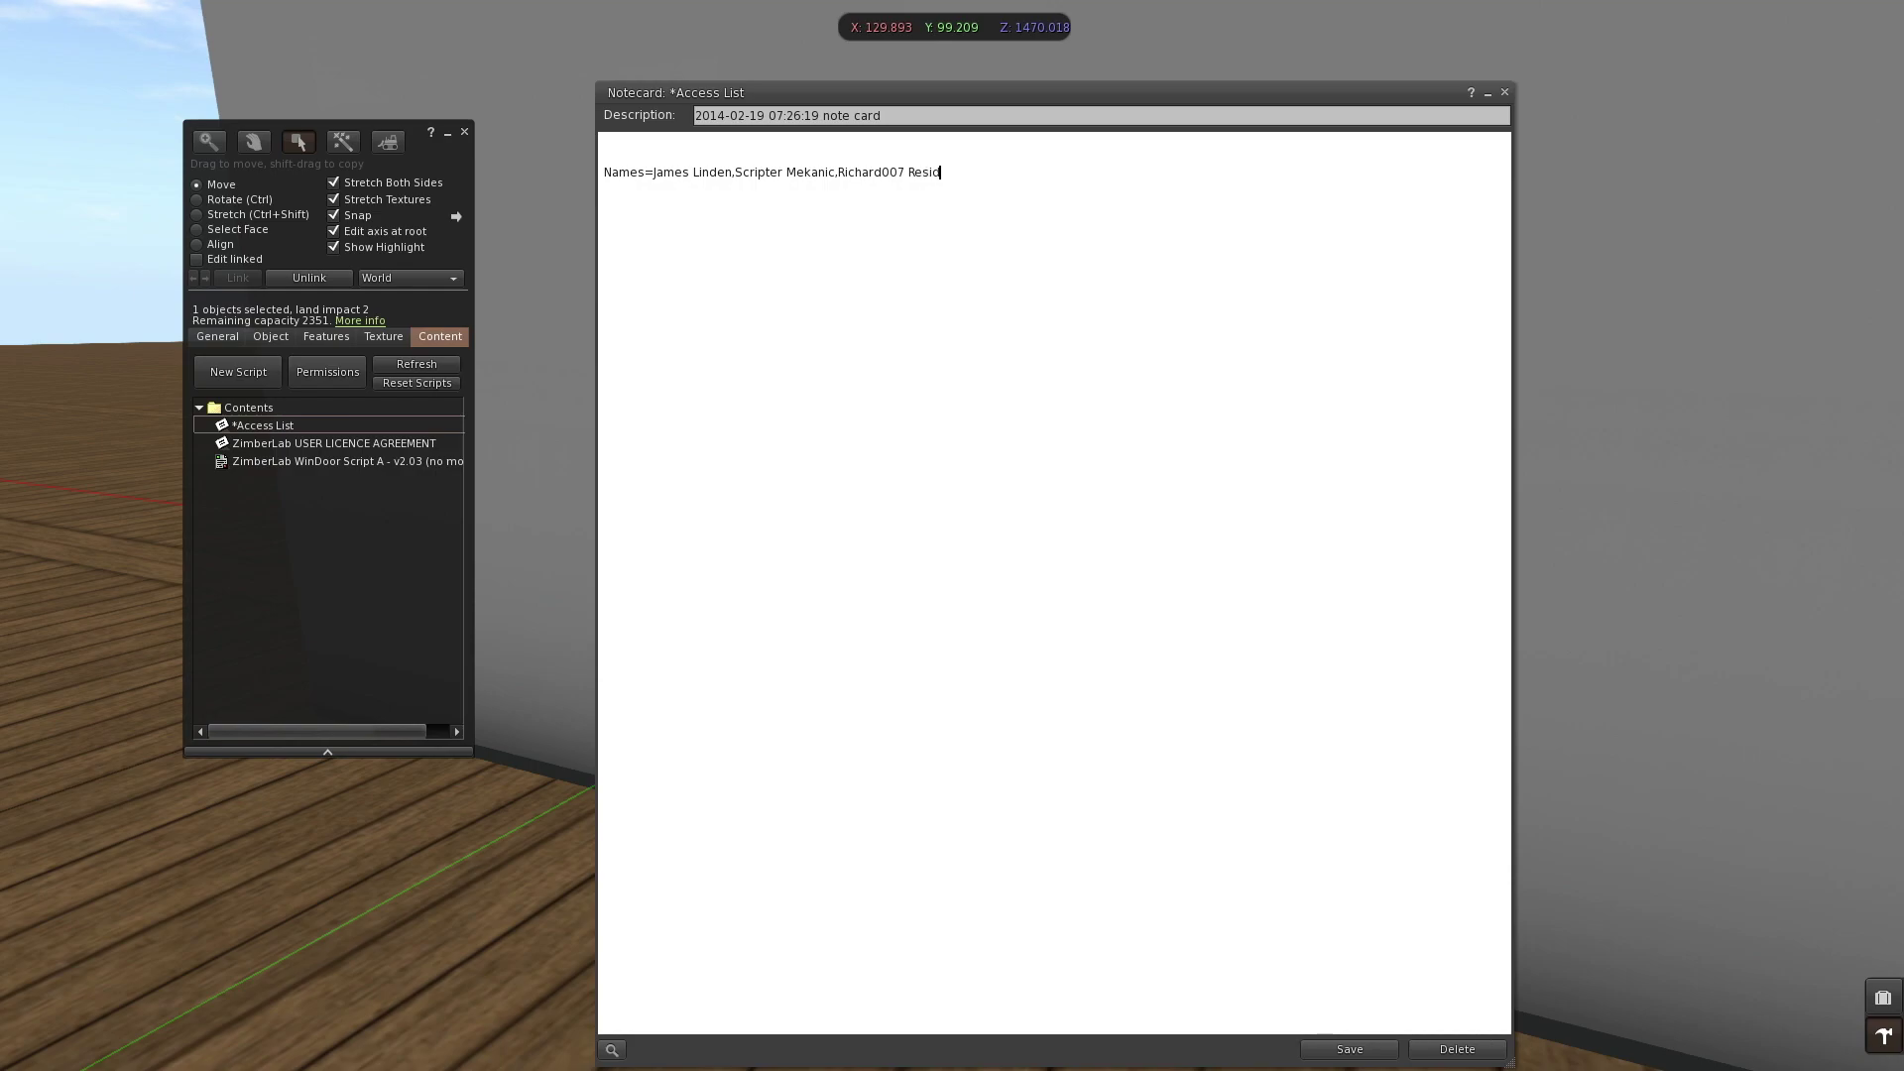
{"action": "type", "text": "ent"}
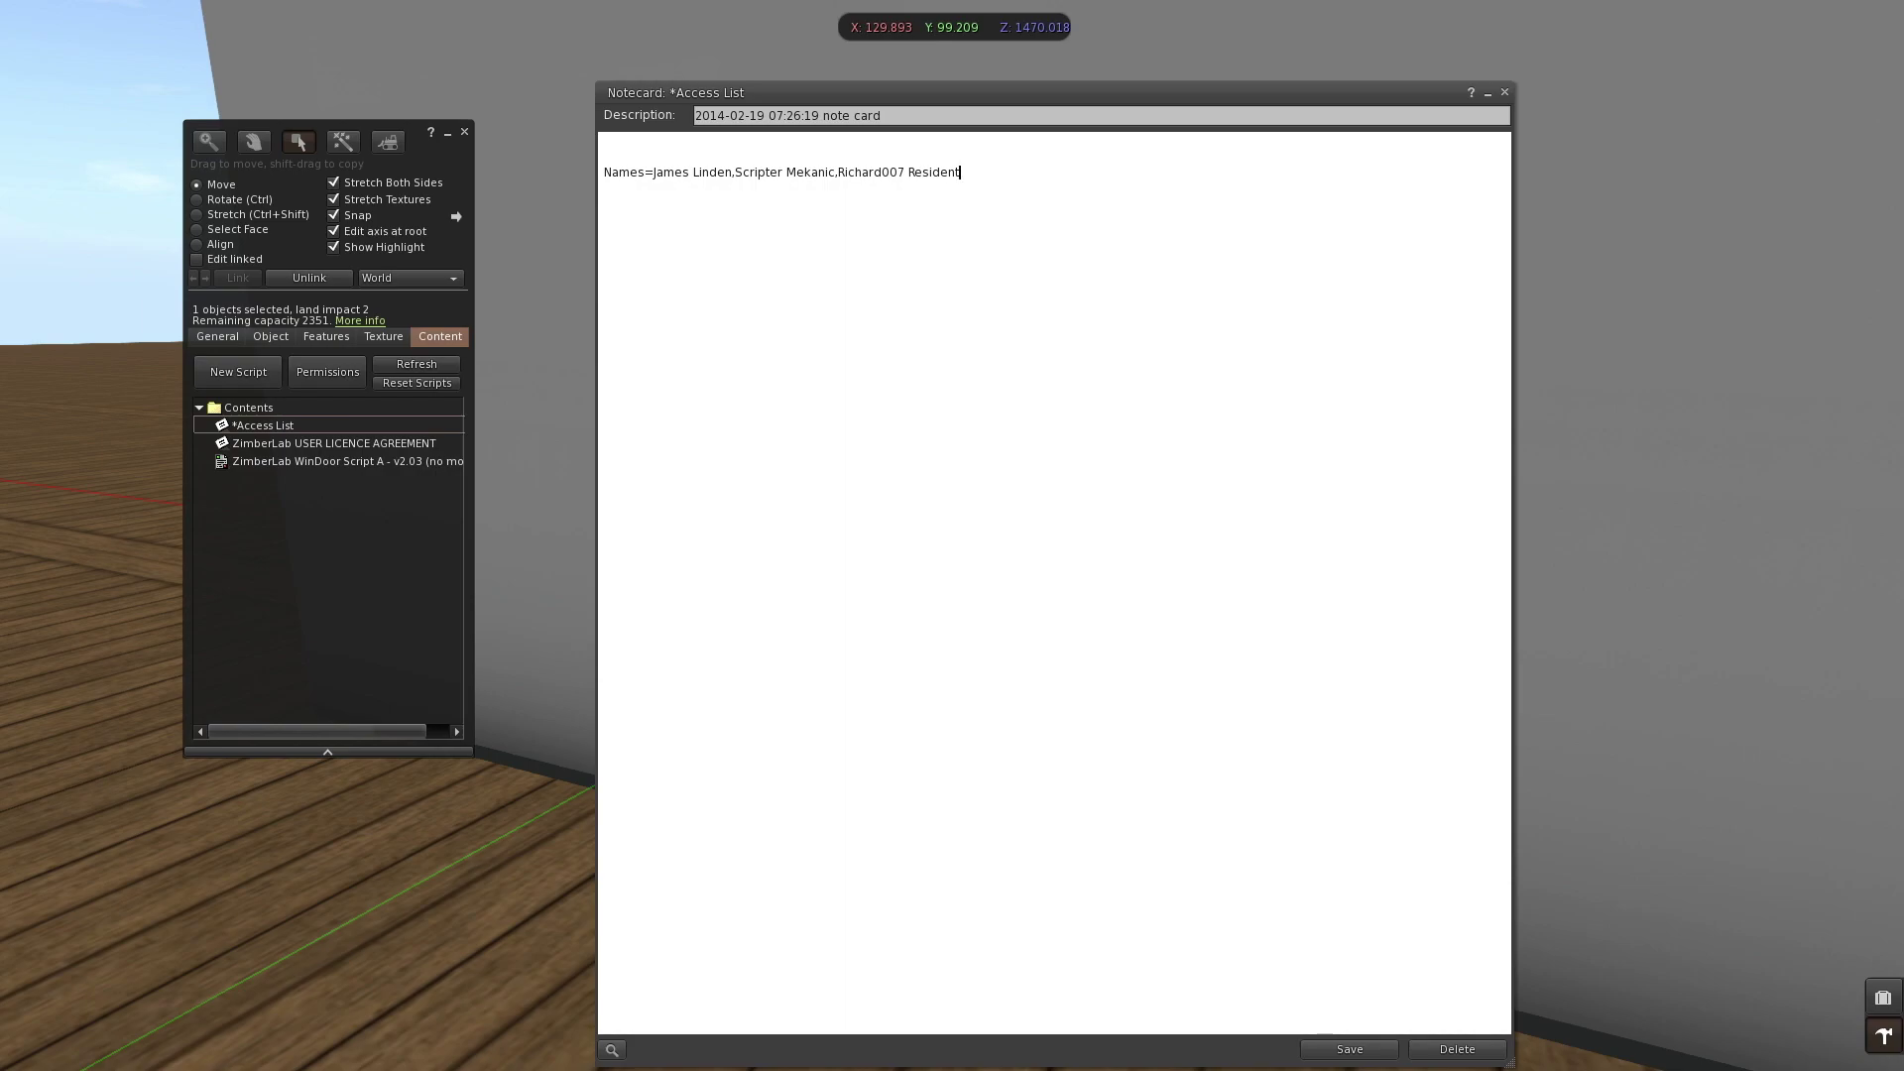
Step: Add a fourth avatar's full name to the access list and save the notecard
{"action": "type", "text": ",SadyFlower"}
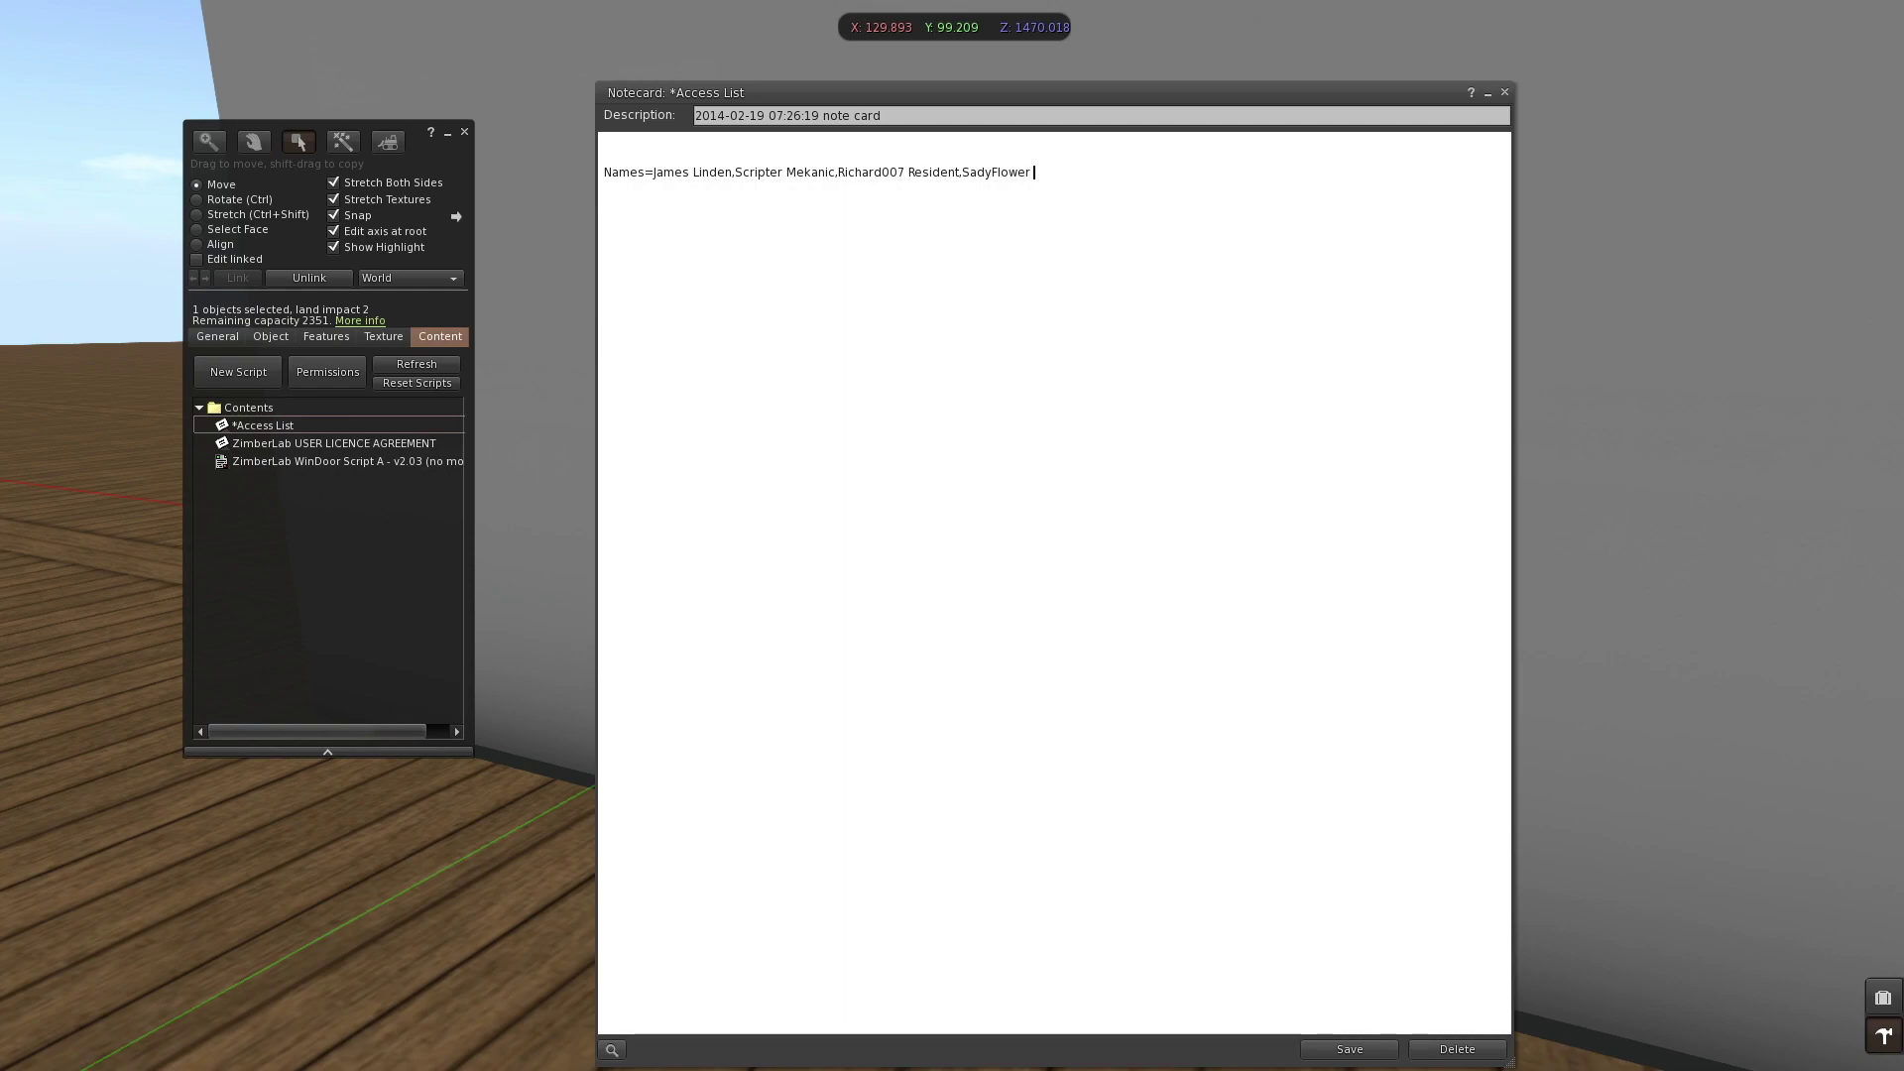
{"action": "type", "text": " Resident"}
{"action": "left_click", "coordinate": [1353, 1050]}
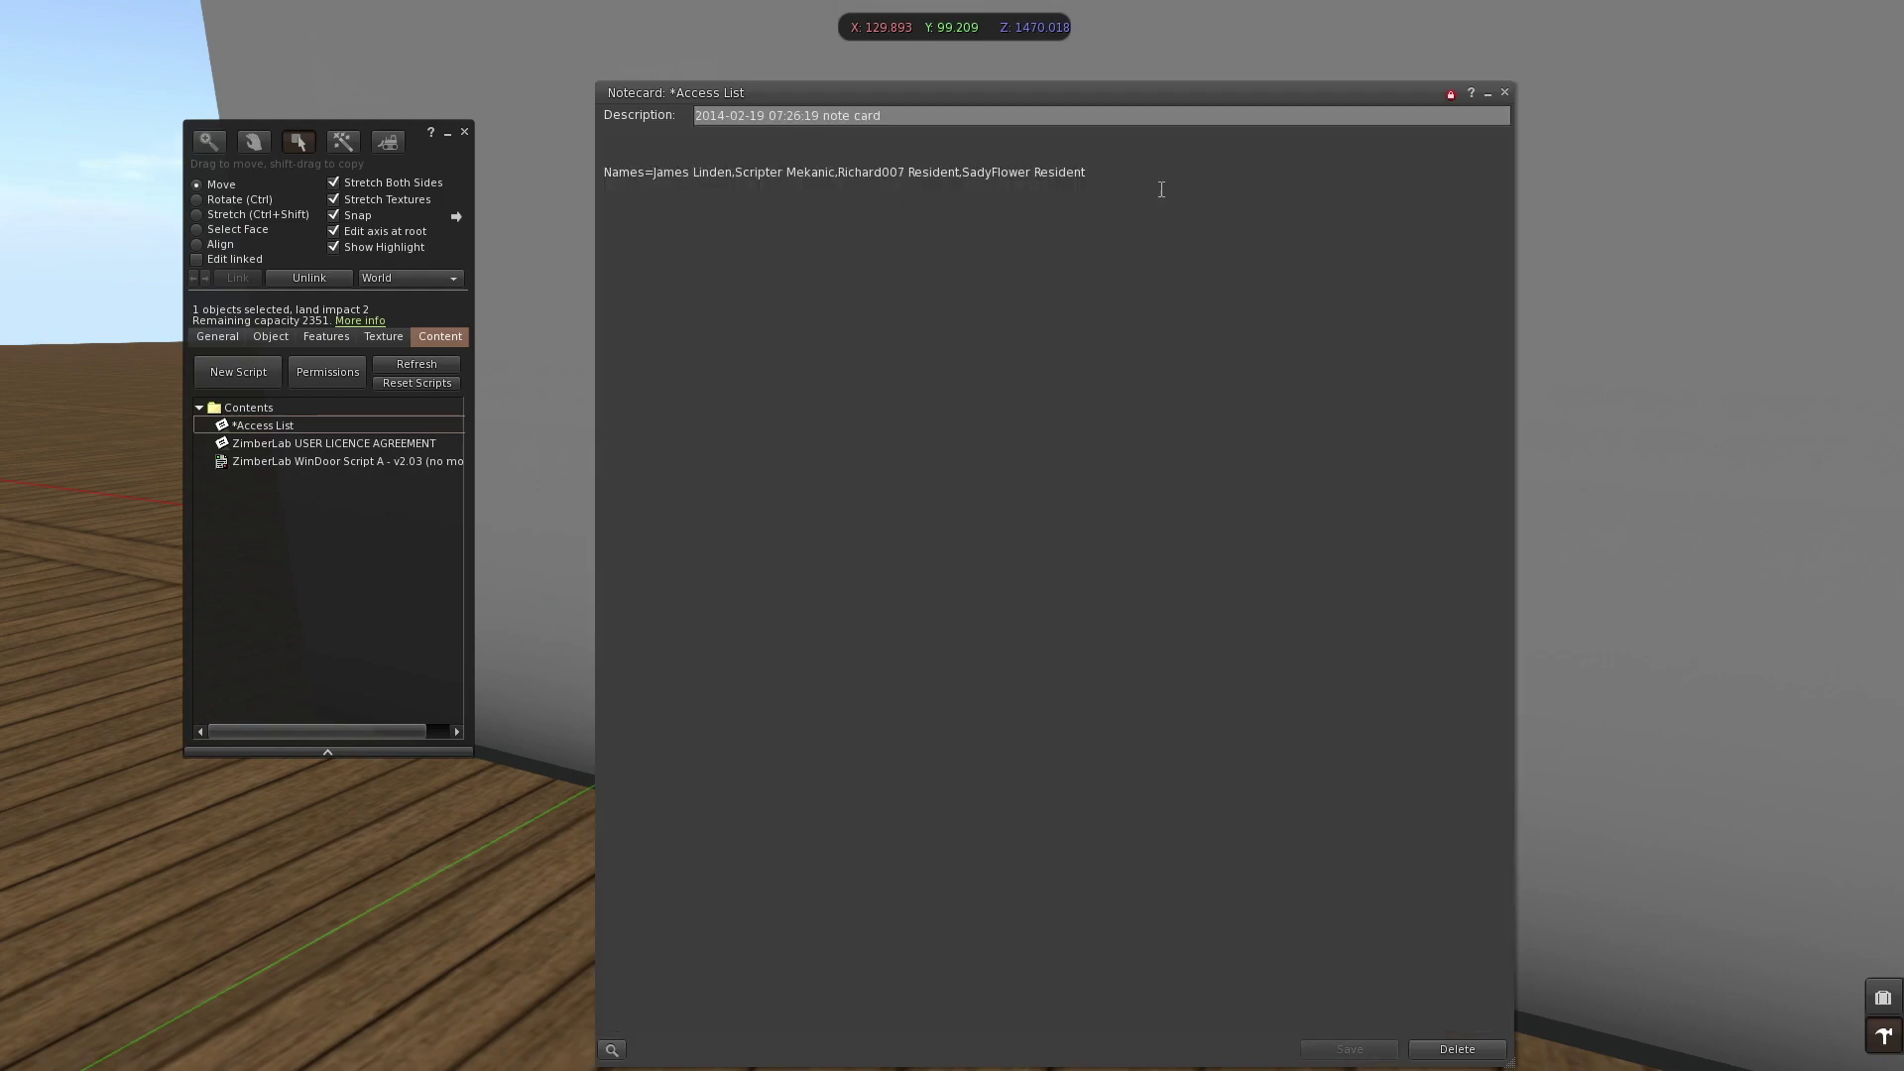